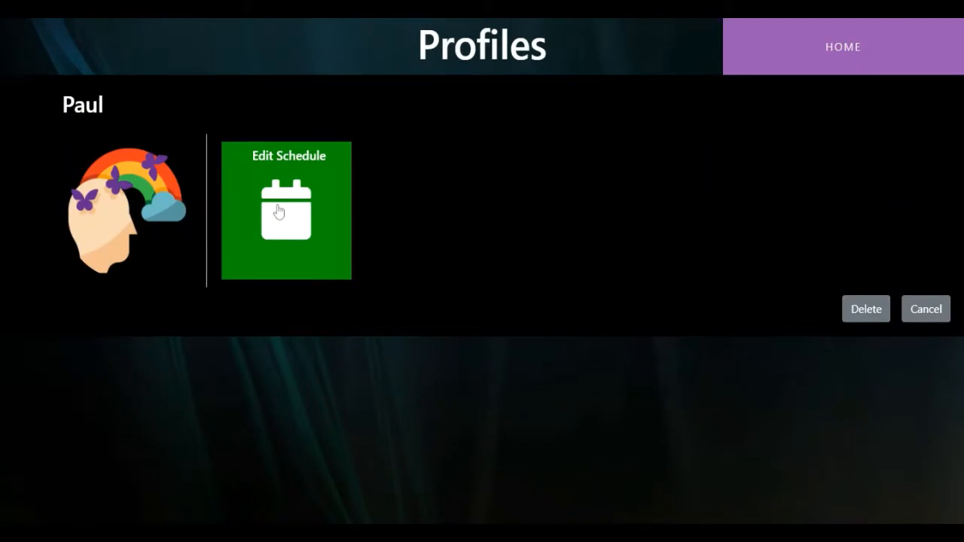
# Step: View the activity schedule of the opened profile and return to the profiles list
pyautogui.click(278, 211)
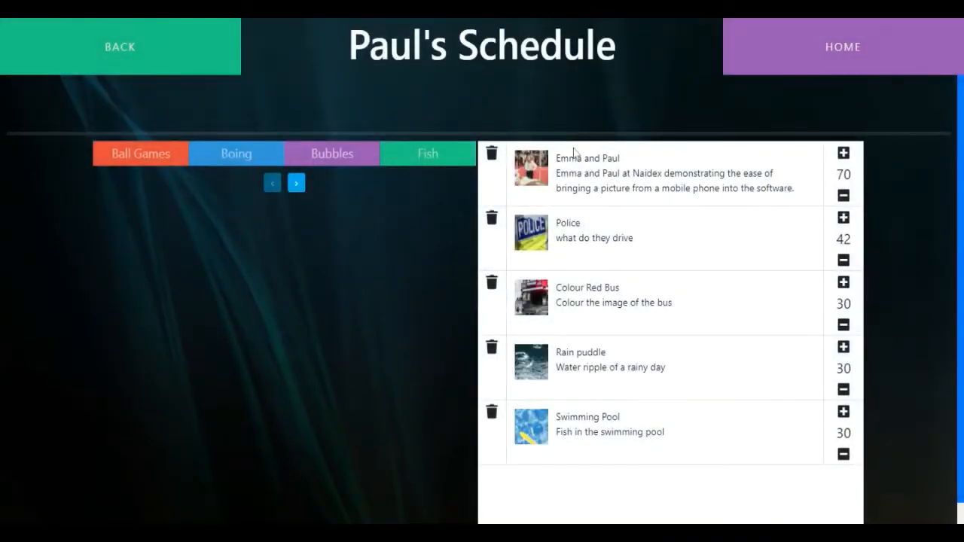
pyautogui.click(170, 63)
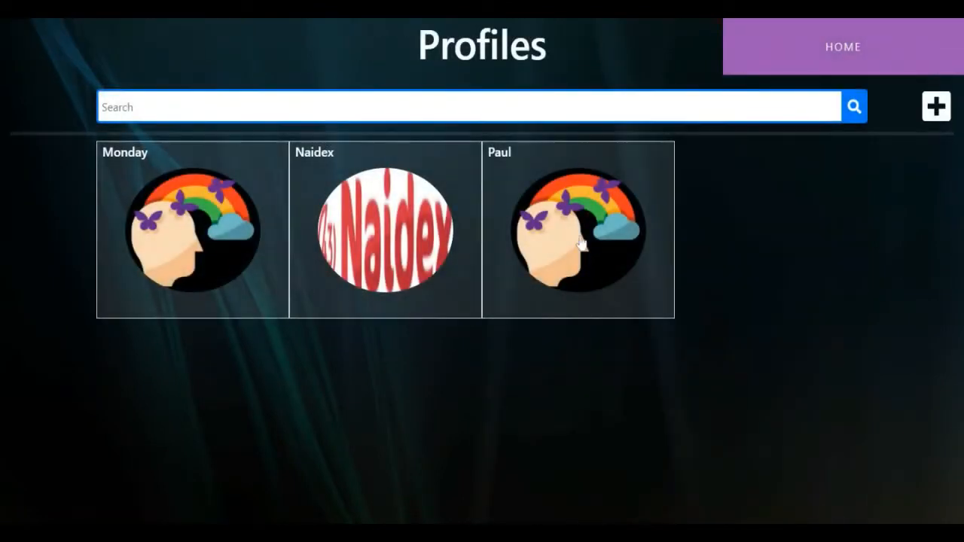
# Step: Open the Monday profile's schedule for editing and add the Sports Balls activity from the Boing category
pyautogui.click(216, 238)
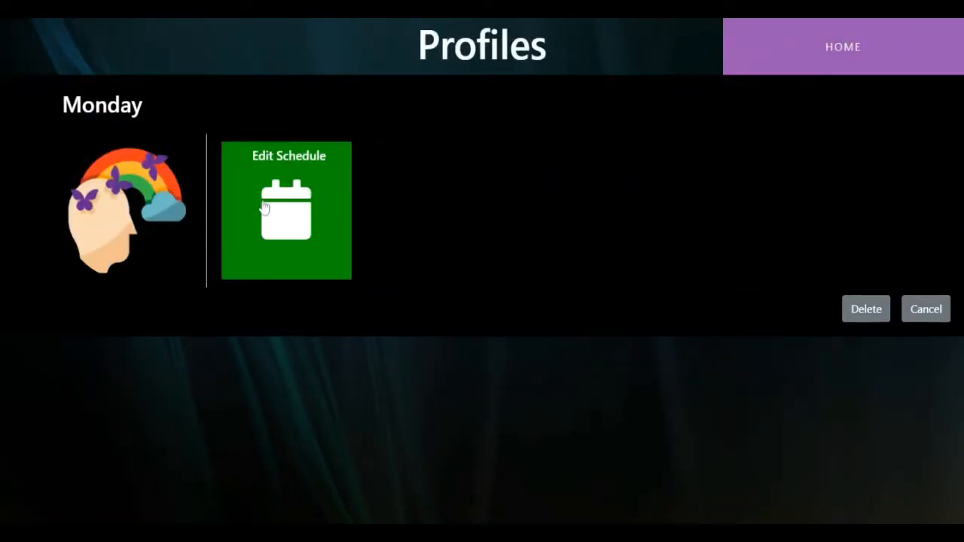
pyautogui.click(264, 208)
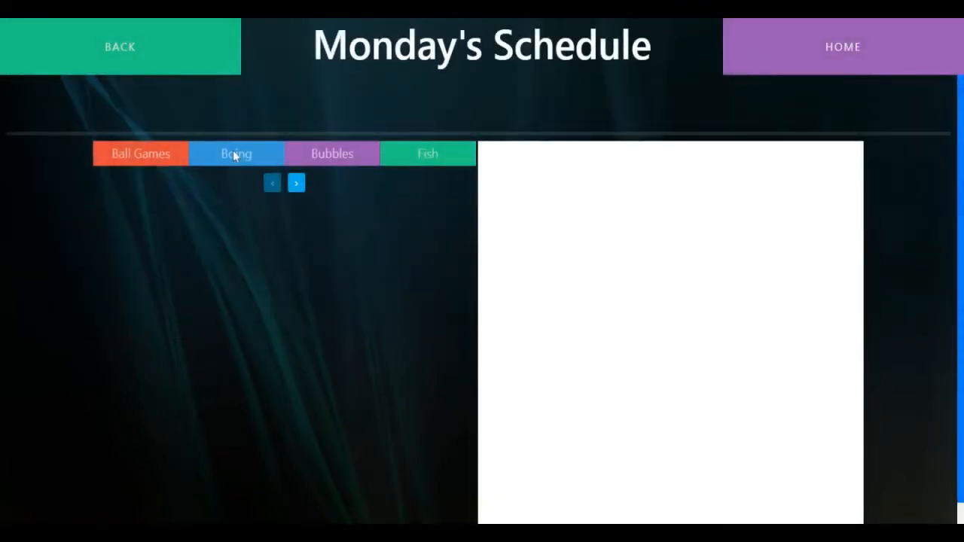
pyautogui.click(233, 154)
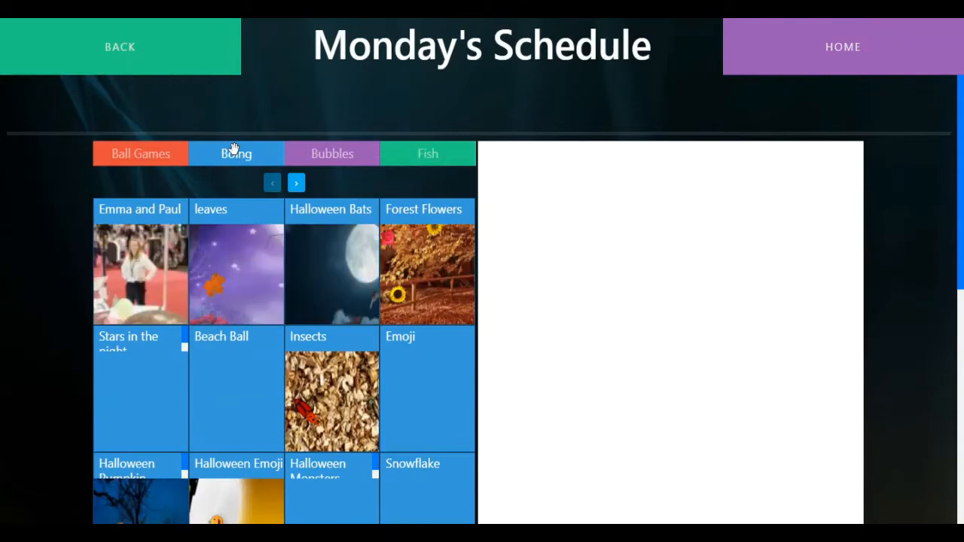
pyautogui.scroll(-2, 324, 289)
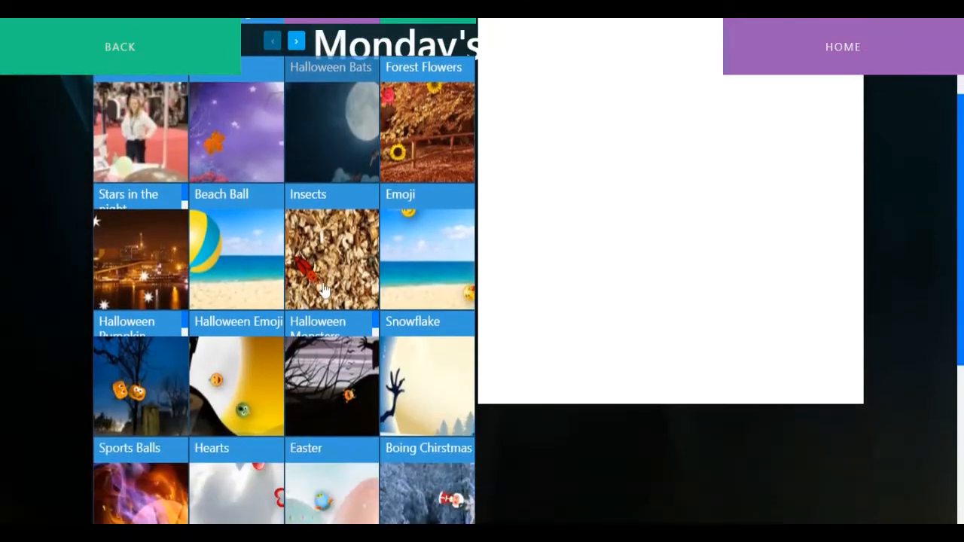
pyautogui.scroll(-2, 322, 286)
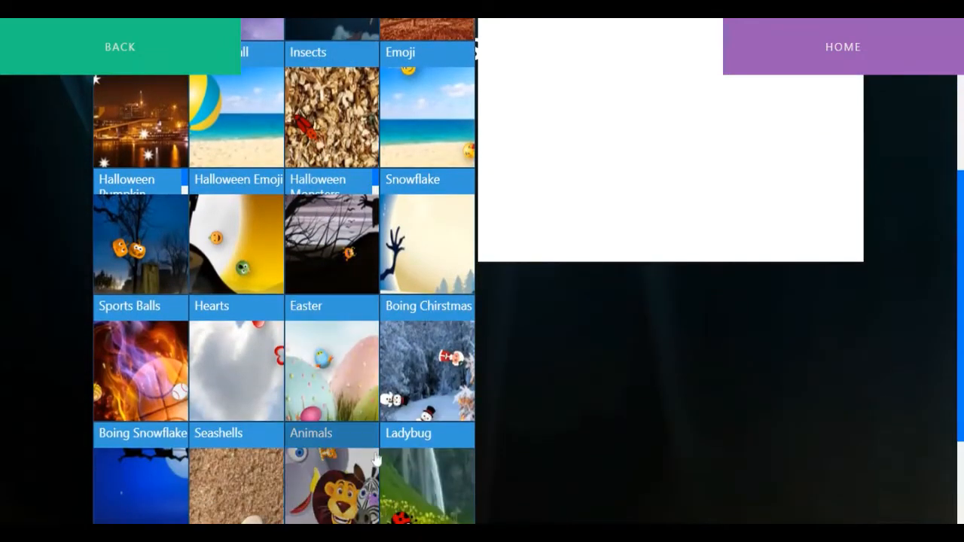
pyautogui.moveTo(160, 384); pyautogui.dragTo(602, 155)
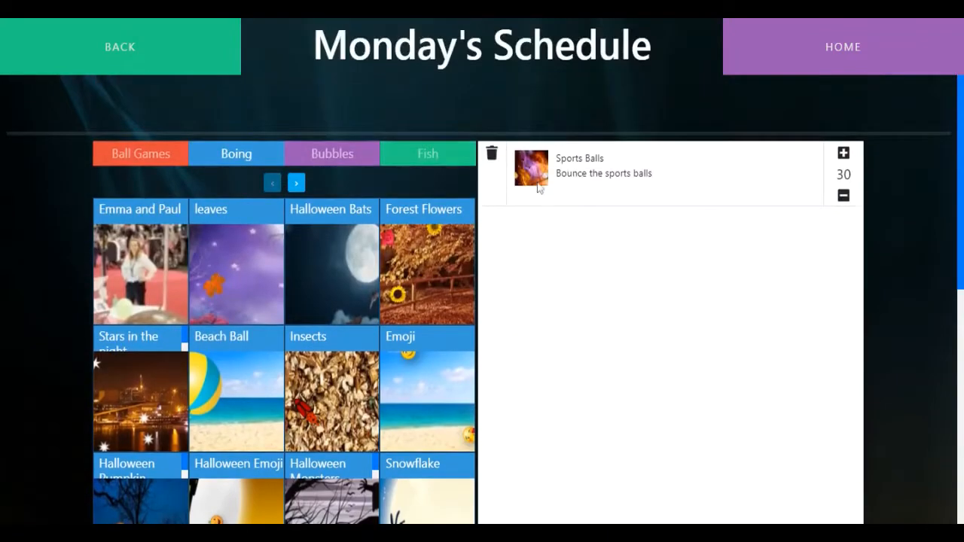
# Step: Add the Mermaid activity from the Bubbles category to Monday's schedule
pyautogui.click(334, 155)
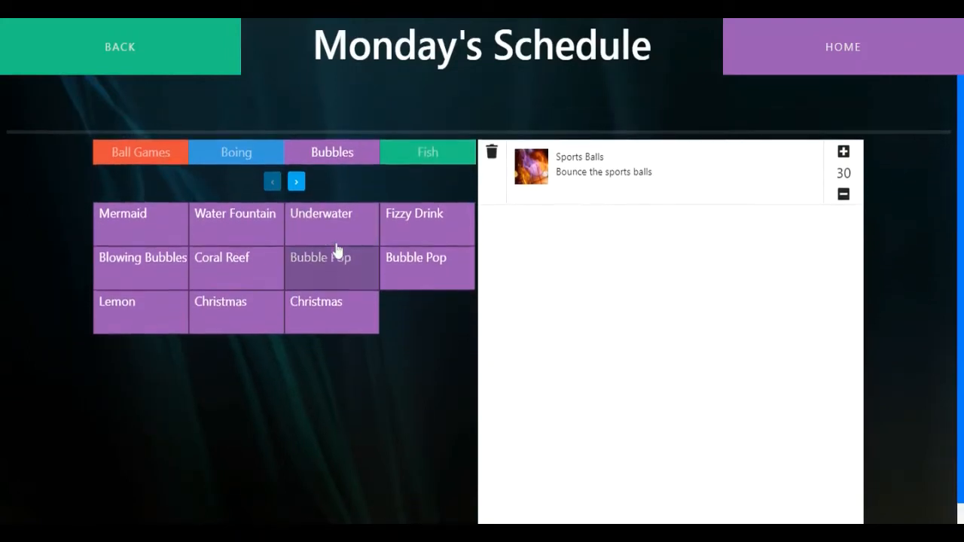
pyautogui.click(296, 183)
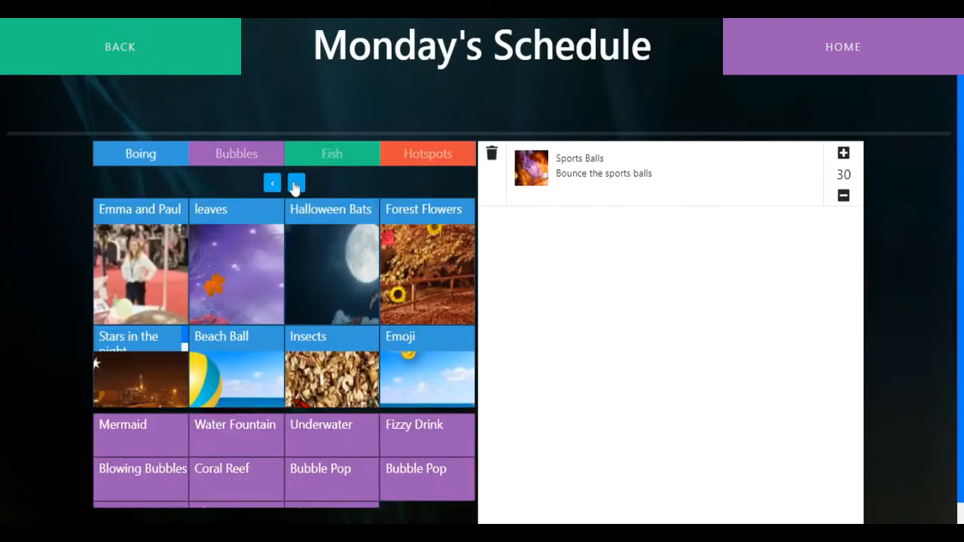
pyautogui.click(259, 154)
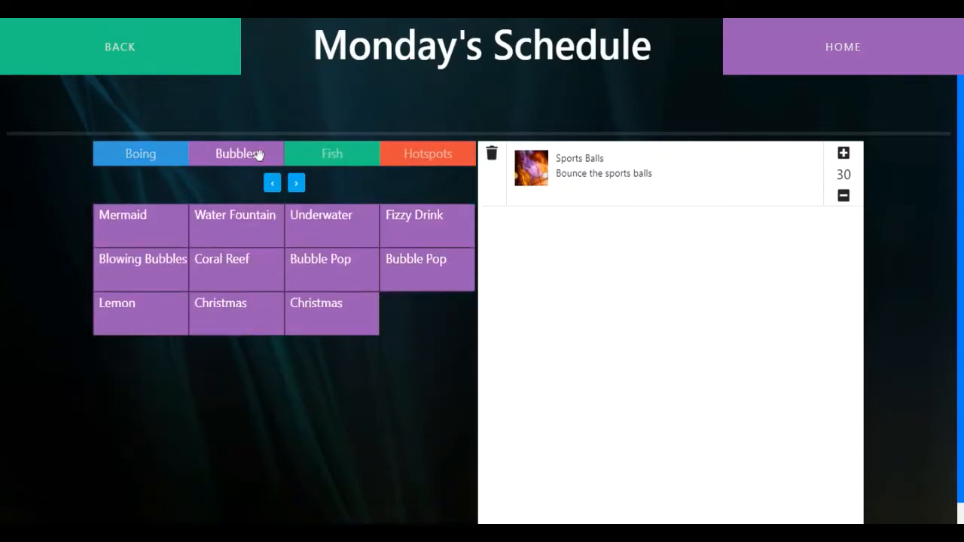
pyautogui.moveTo(224, 215); pyautogui.dragTo(659, 298)
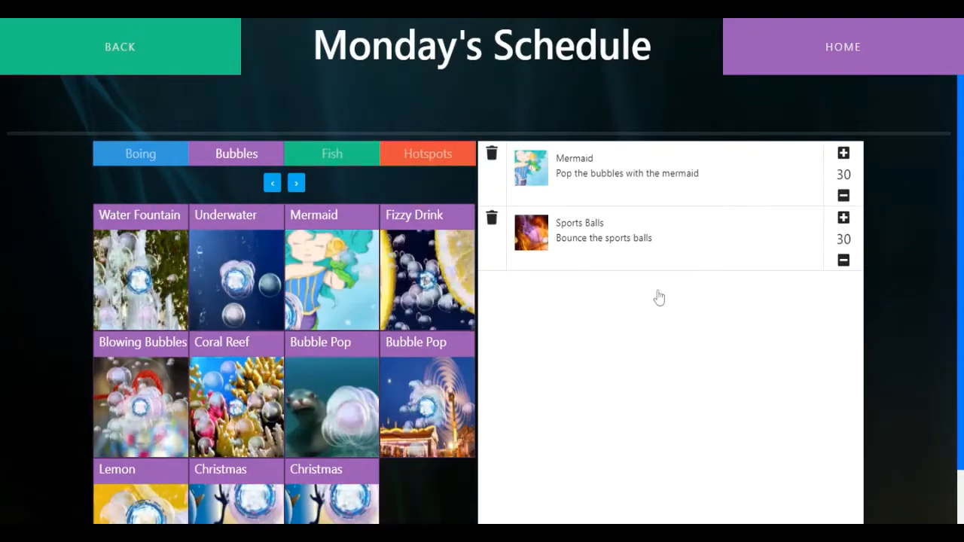
# Step: Add the Horses activity from the Hotspots category to Monday's schedule
pyautogui.click(404, 153)
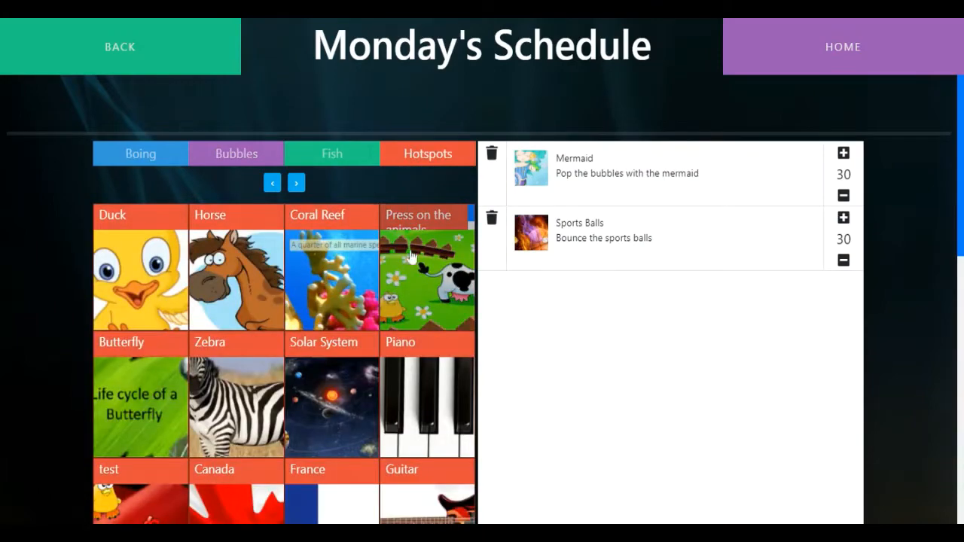
pyautogui.scroll(-1, 396, 329)
pyautogui.scroll(-4, 396, 329)
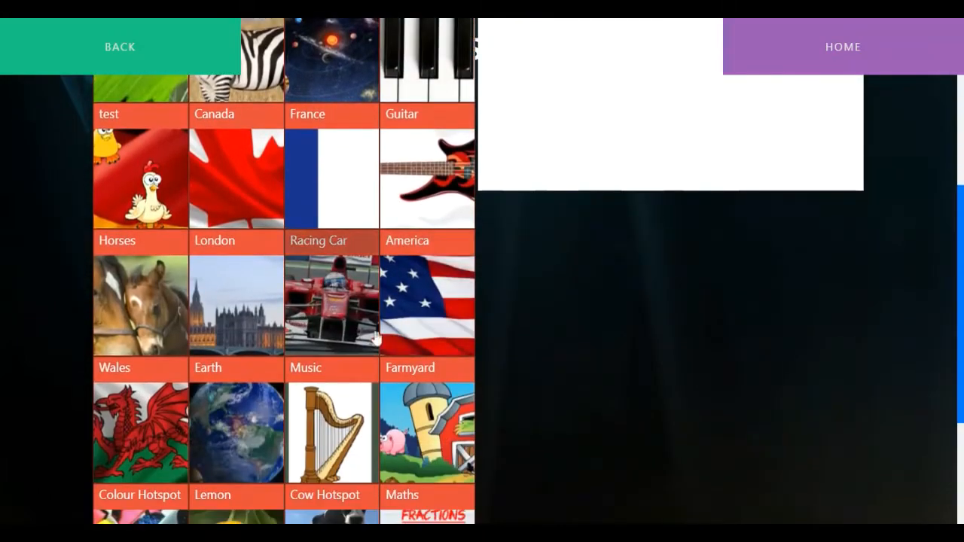
pyautogui.moveTo(148, 303); pyautogui.dragTo(634, 114)
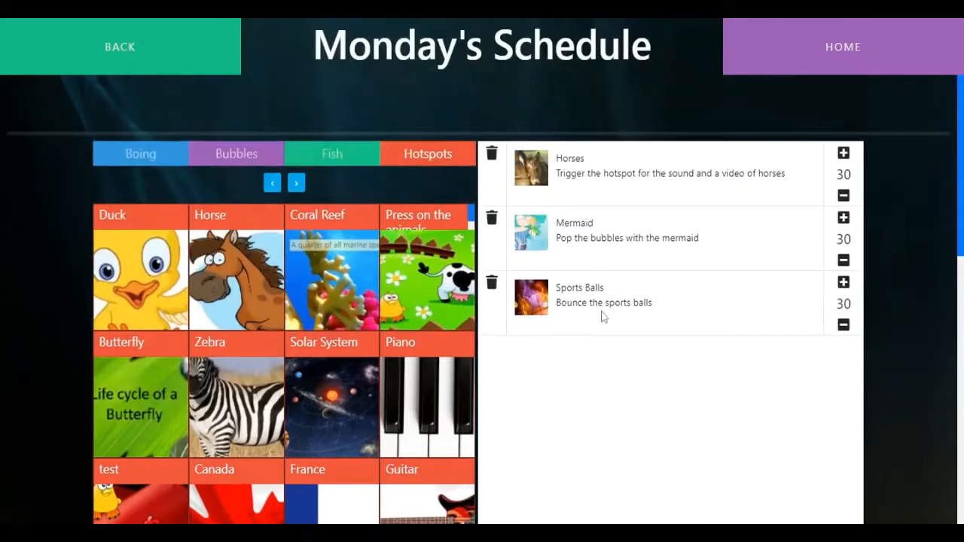
# Step: Move Sports Balls above Mermaid in Monday's schedule, and set Sports Balls' time to 35 and Mermaid's to 25
pyautogui.moveTo(603, 317); pyautogui.dragTo(631, 233)
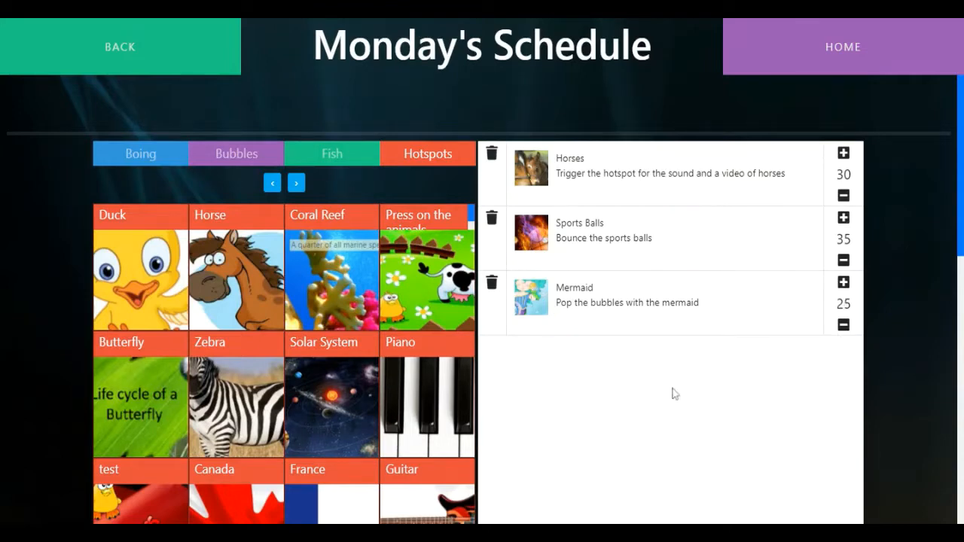
# Step: Add the Painting Rainbow 2 activity from the Paint category to Monday's schedule
pyautogui.click(298, 185)
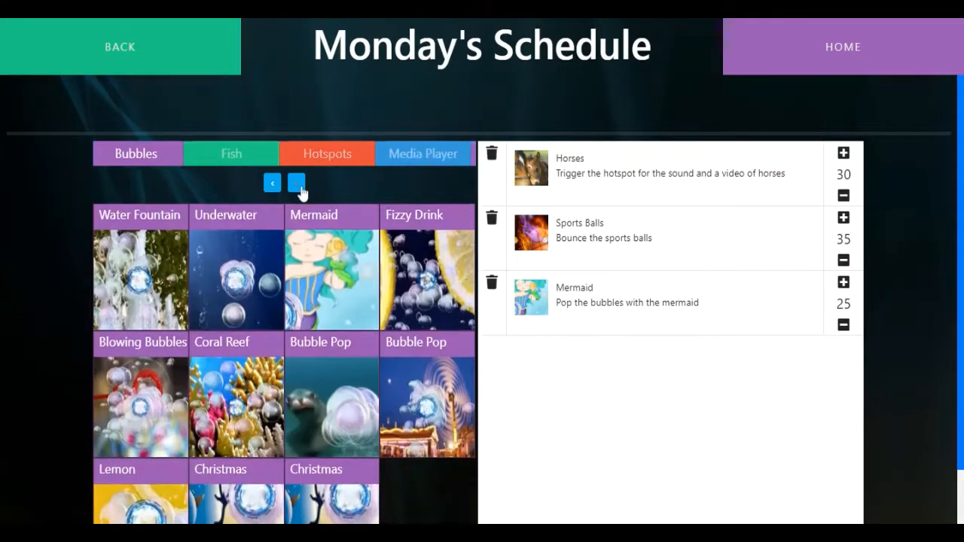
pyautogui.click(300, 188)
pyautogui.click(444, 155)
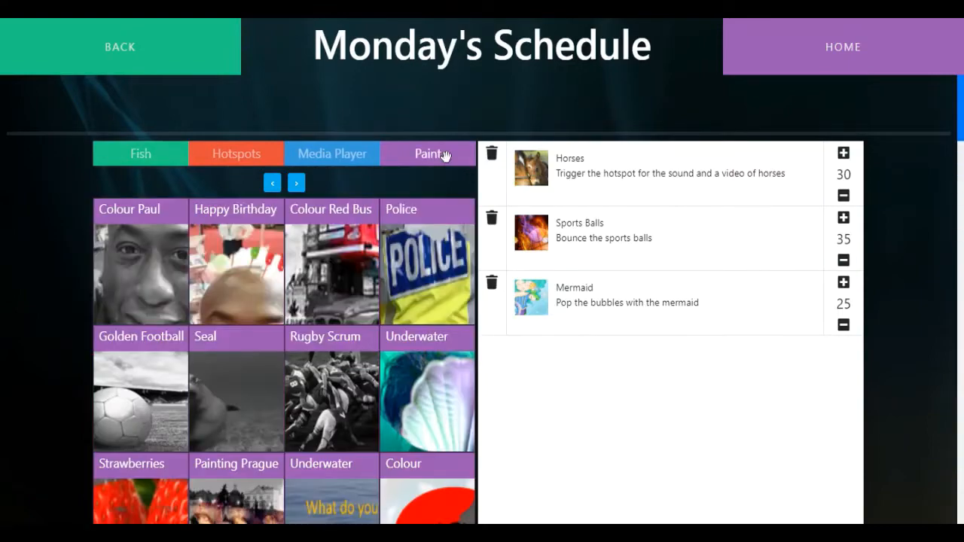
pyautogui.scroll(-10, 364, 384)
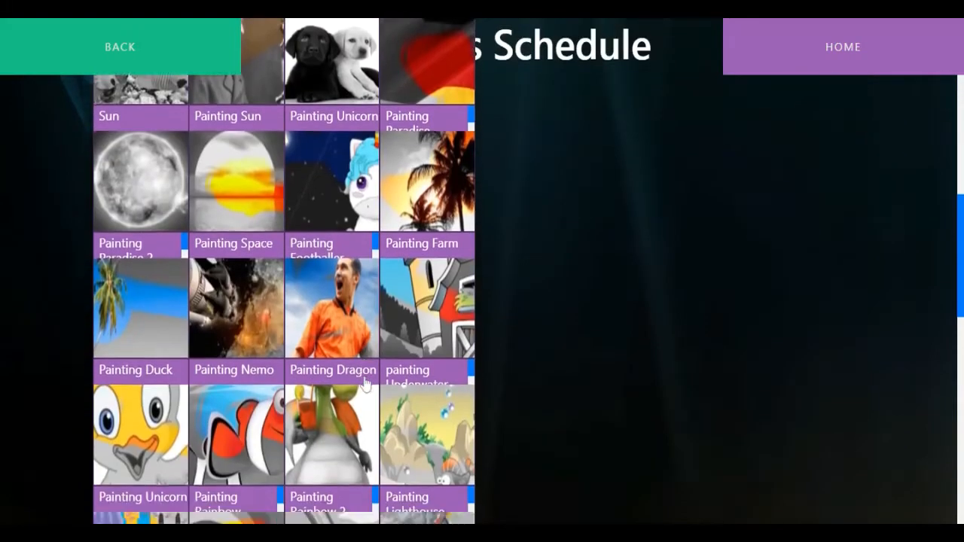
pyautogui.scroll(-3, 364, 384)
pyautogui.moveTo(332, 294)
pyautogui.mouseDown()
pyautogui.moveTo(697, 222)
pyautogui.moveTo(721, 291)
pyautogui.mouseUp()
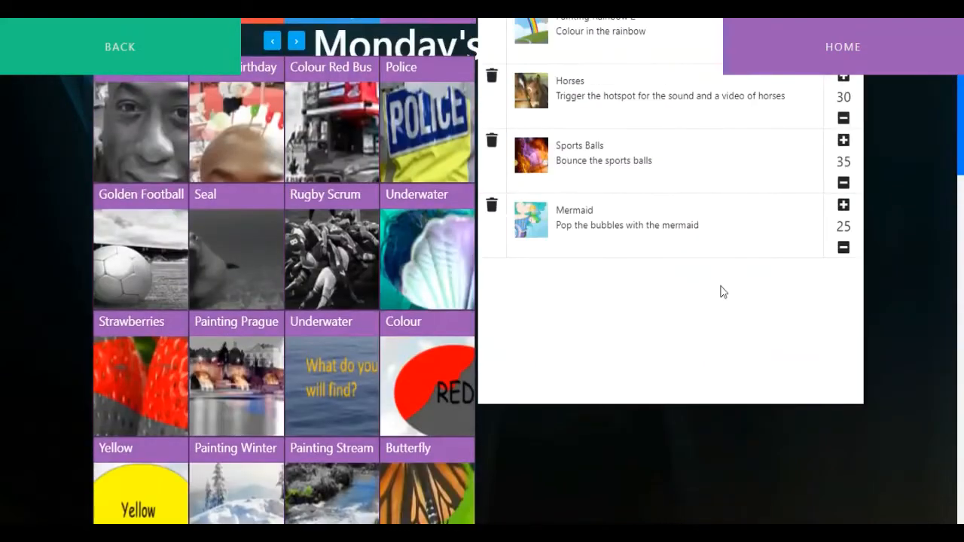
# Step: Leave Monday's schedule and open the third profile's schedule for editing
pyautogui.click(807, 64)
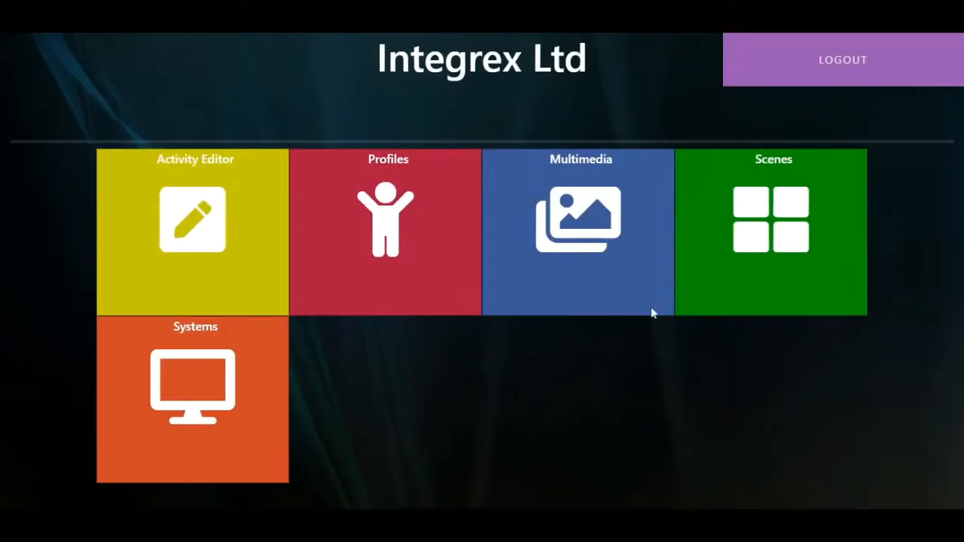
pyautogui.click(403, 218)
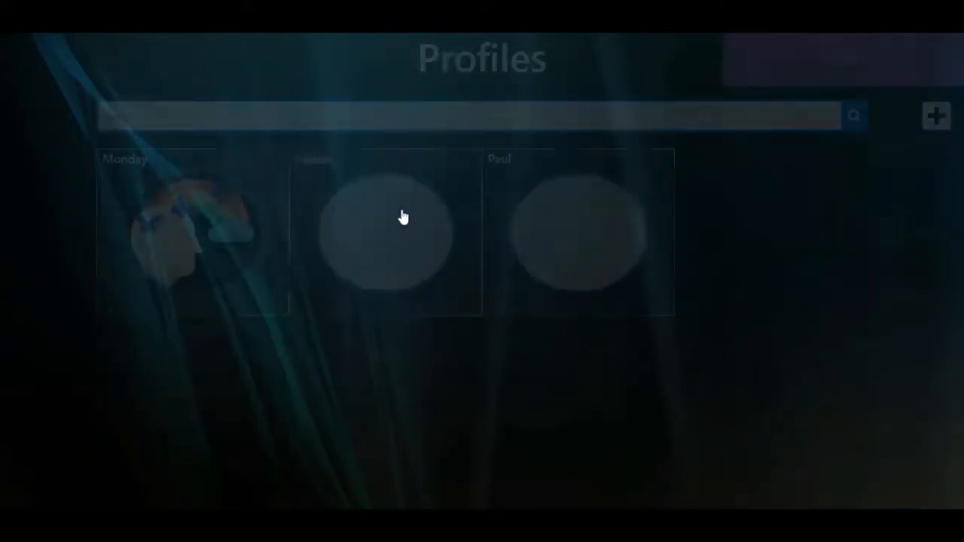
pyautogui.click(569, 249)
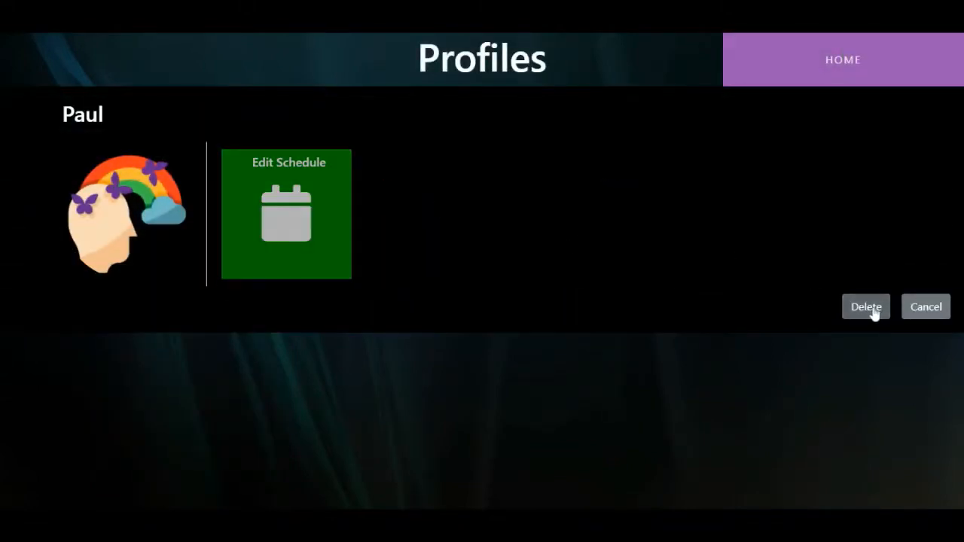
pyautogui.click(270, 213)
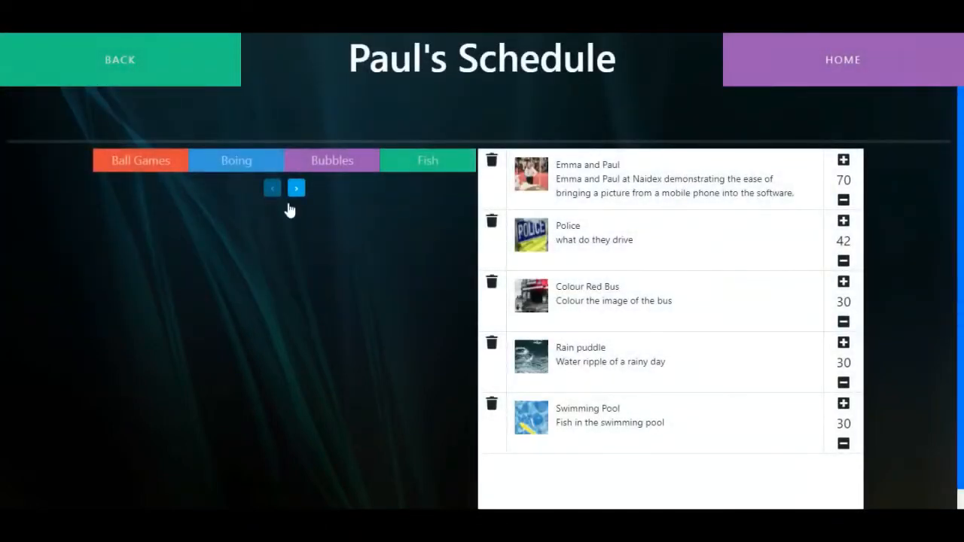
# Step: Remove the first activity, the Naidex photo one, and the Swimming Pool activity from the schedule
pyautogui.click(492, 159)
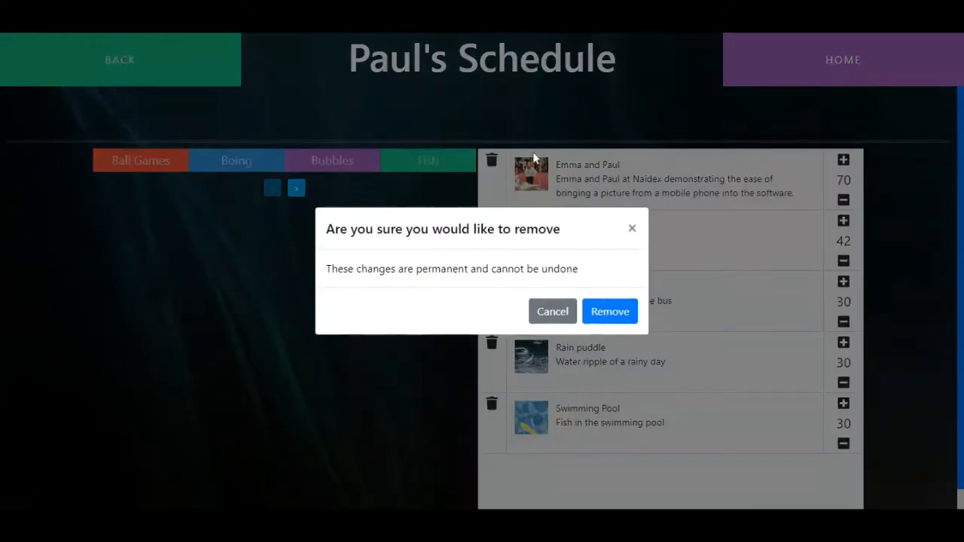
pyautogui.click(610, 316)
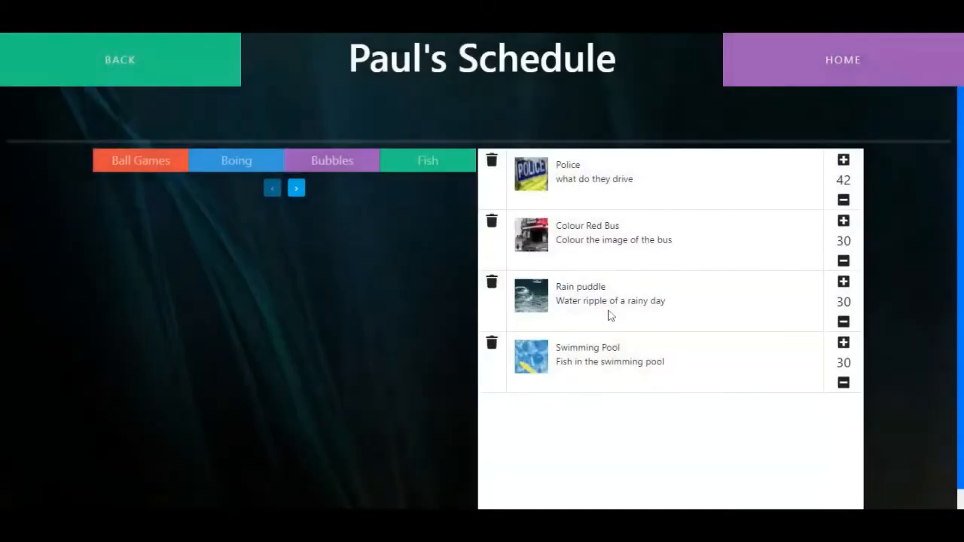
pyautogui.click(493, 347)
pyautogui.click(607, 316)
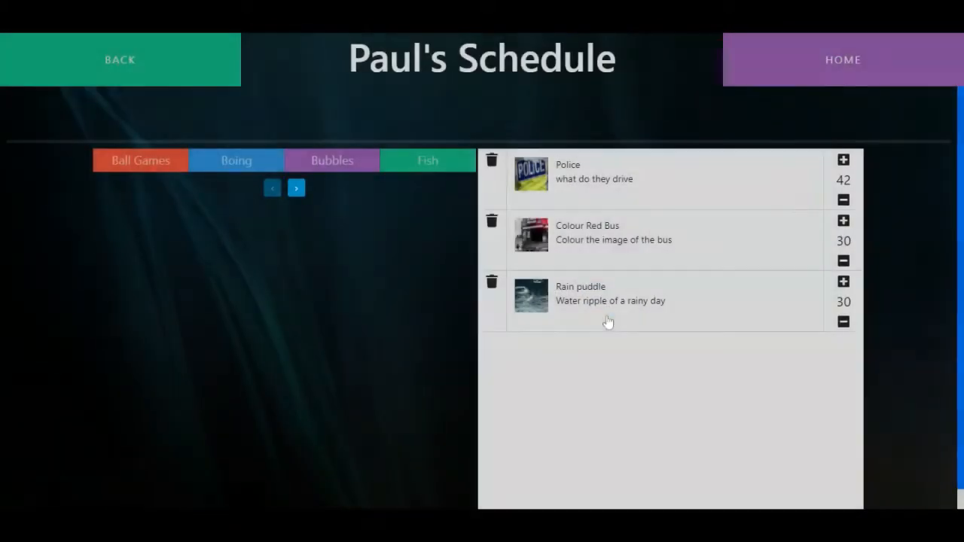
# Step: Add the river-bed Fish activity from the Fish category and Basketball from Ball Games to the schedule
pyautogui.click(432, 161)
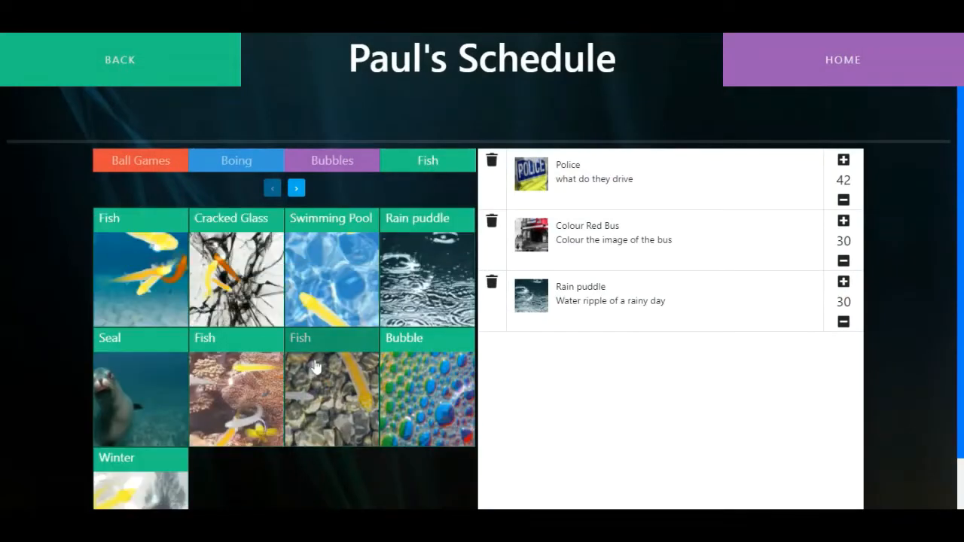
pyautogui.moveTo(321, 375); pyautogui.dragTo(609, 377)
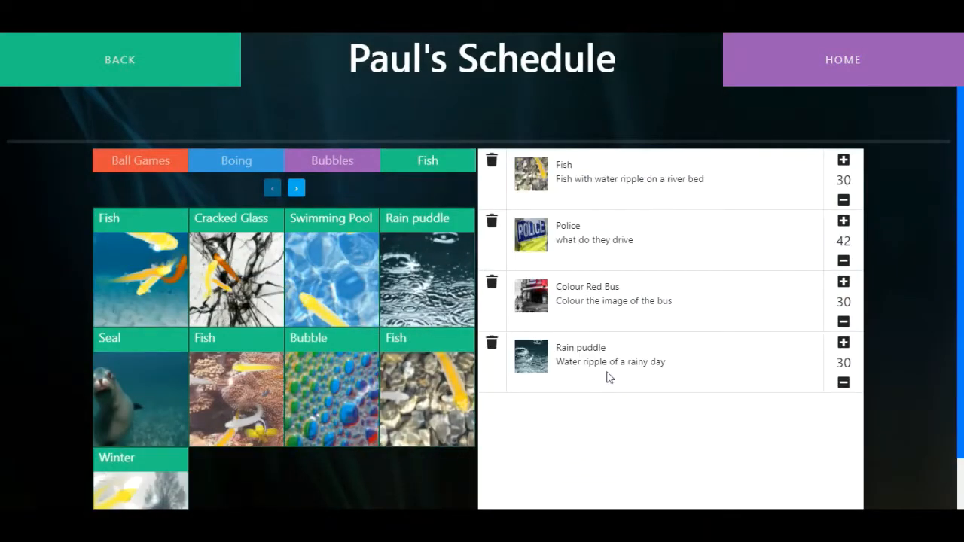
pyautogui.click(155, 168)
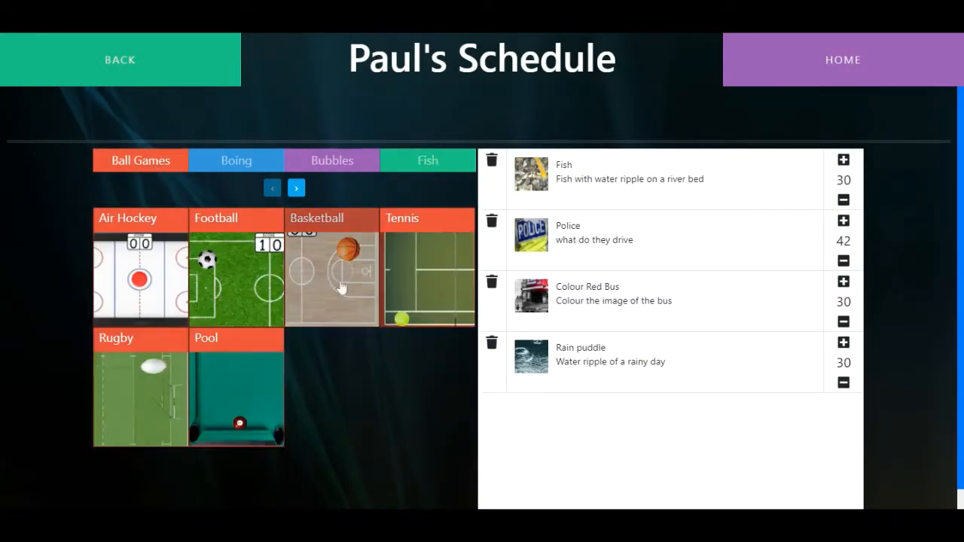
pyautogui.moveTo(335, 287); pyautogui.dragTo(641, 474)
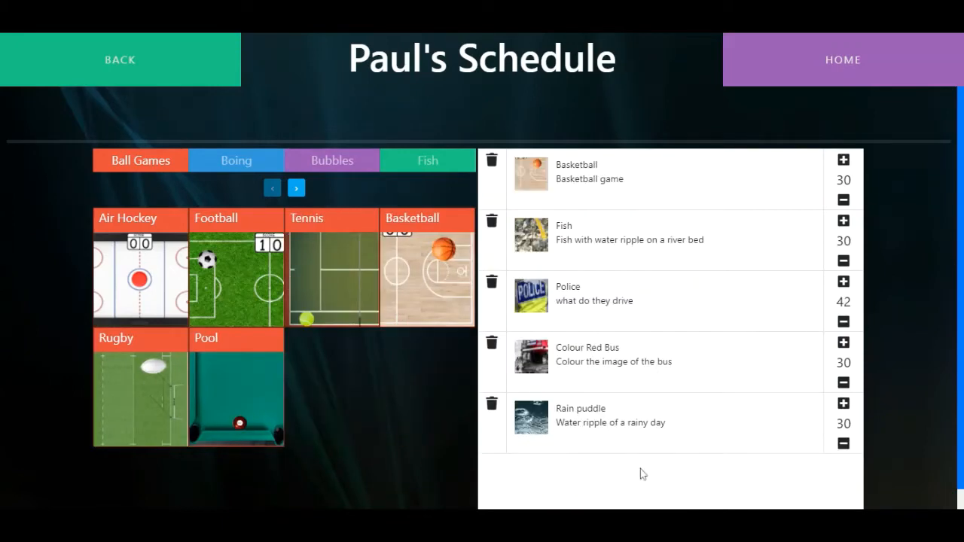
# Step: Reorder the schedule to Basketball, Rain puddle, Police, Fish and Colour Red Bus
pyautogui.moveTo(623, 437); pyautogui.dragTo(652, 403)
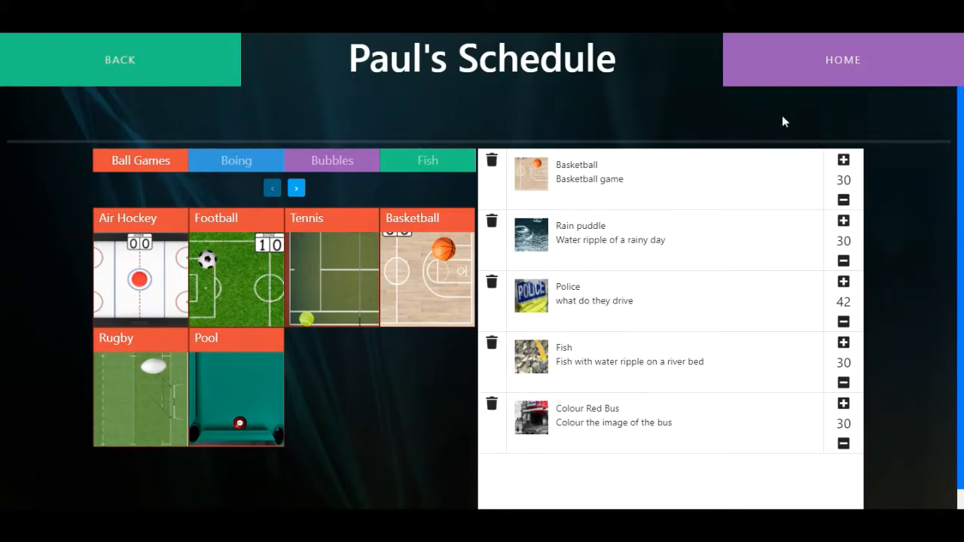
# Step: Return to the home screen, open the multimedia library and view its images and videos
pyautogui.click(783, 72)
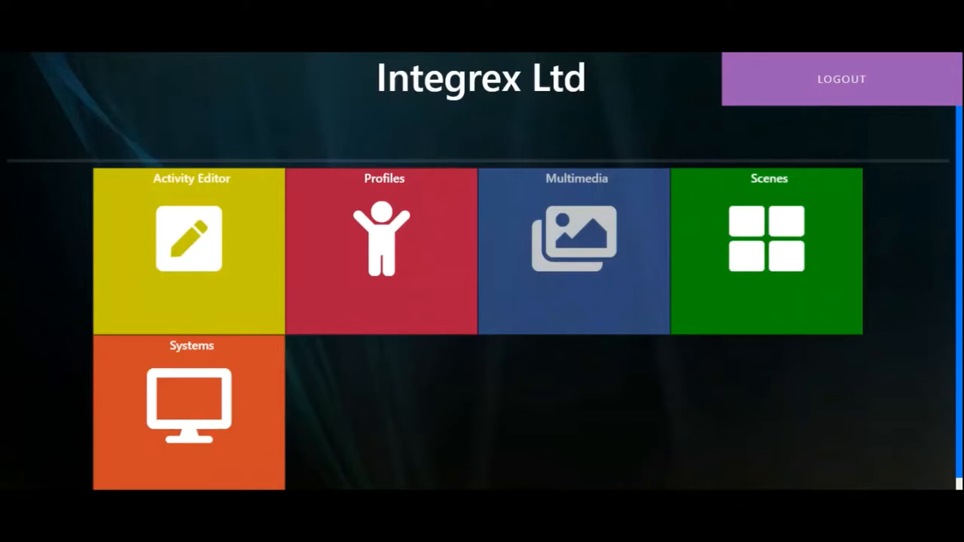
pyautogui.click(573, 251)
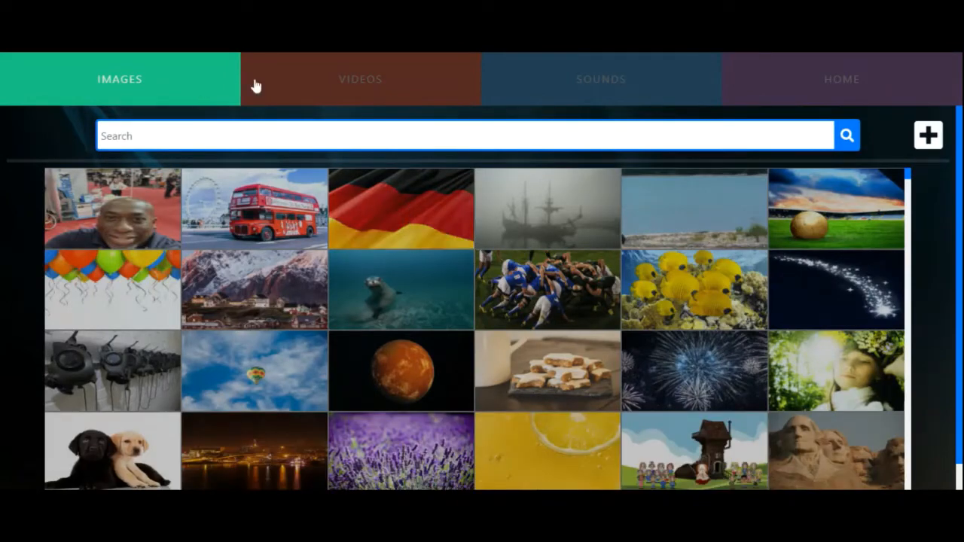
pyautogui.click(334, 86)
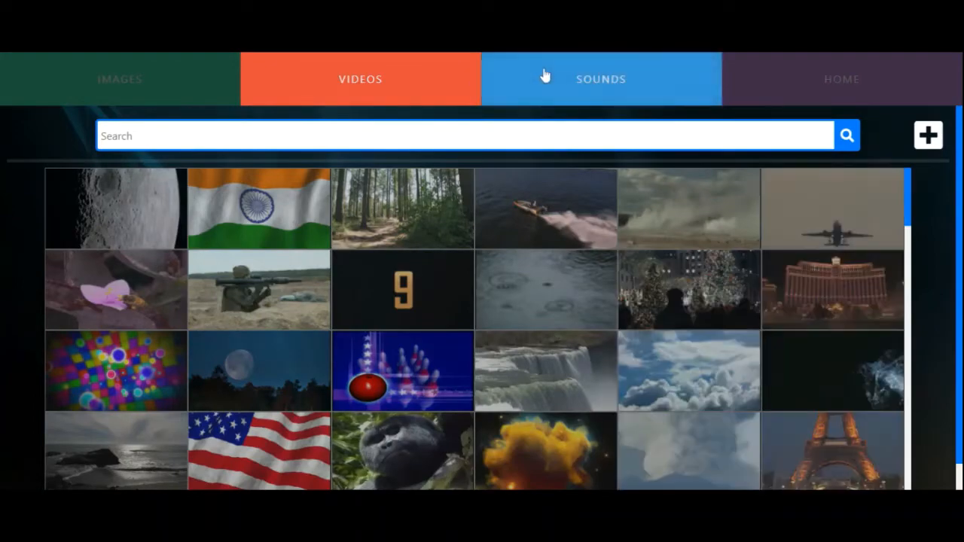
# Step: View the sounds in the multimedia library and return to its images
pyautogui.click(545, 76)
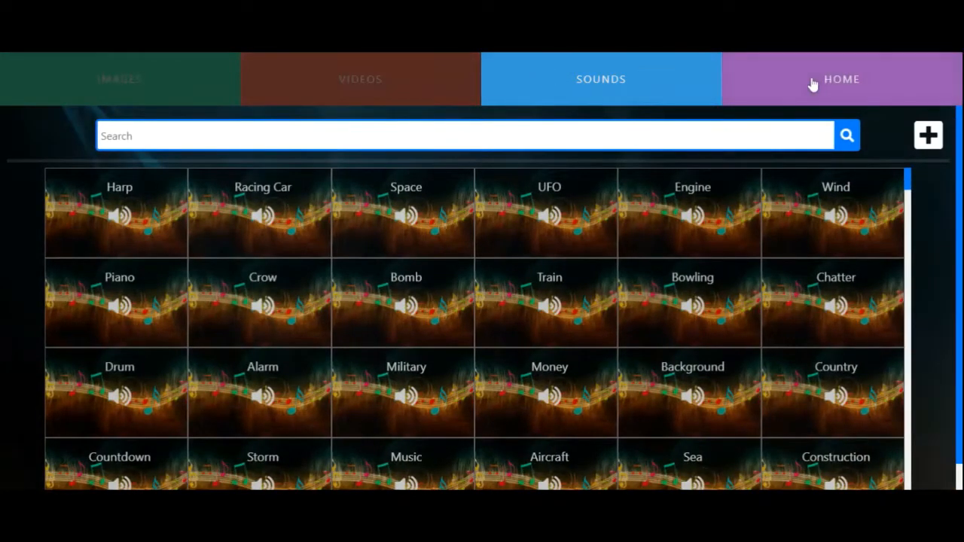
pyautogui.moveTo(908, 187)
pyautogui.mouseDown()
pyautogui.moveTo(904, 275)
pyautogui.moveTo(910, 186)
pyautogui.mouseUp()
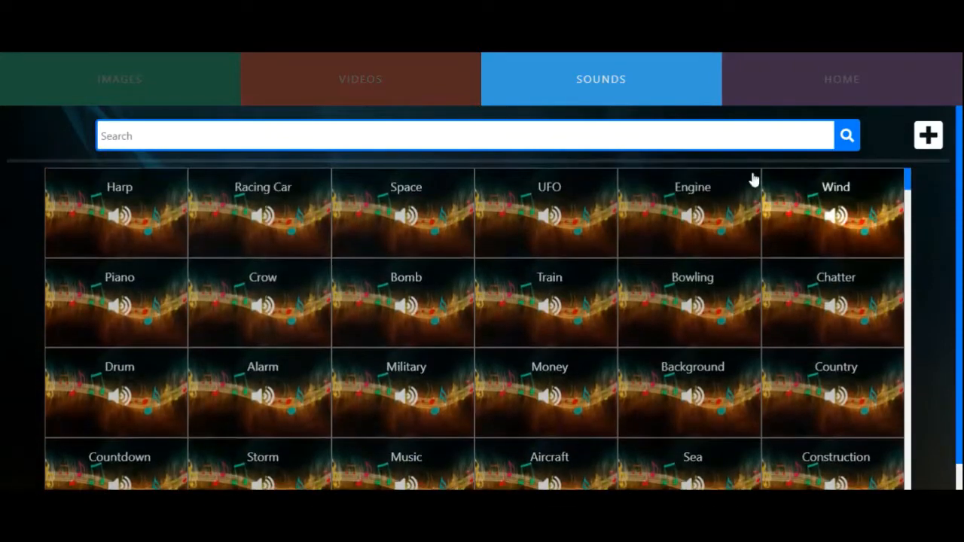
pyautogui.click(435, 84)
pyautogui.click(204, 93)
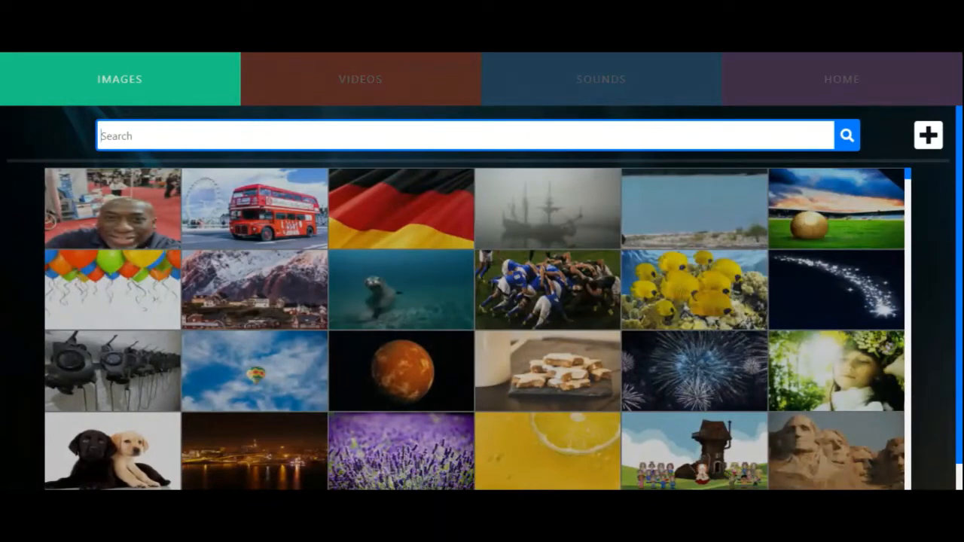
# Step: Search the images for "hallo" and view the title and tags of the Halloween witch-and-moon image without changing them
pyautogui.write('halo')
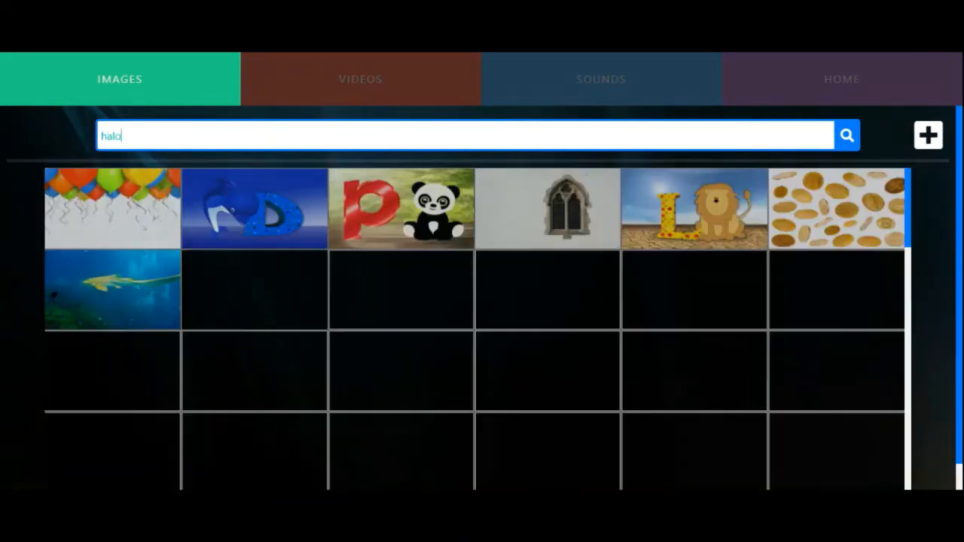
pyautogui.write('w')
pyautogui.press('BackSpace')
pyautogui.press('BackSpace')
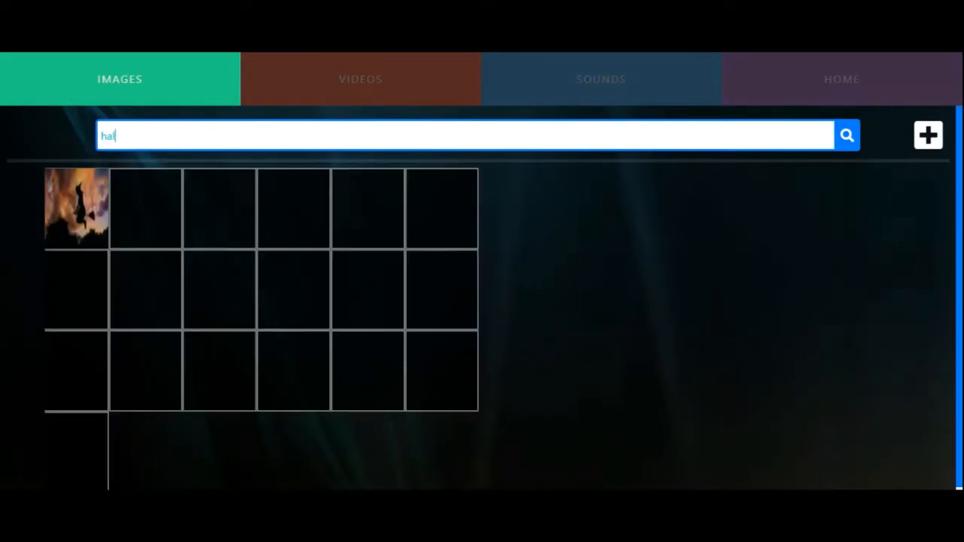
pyautogui.write('lo')
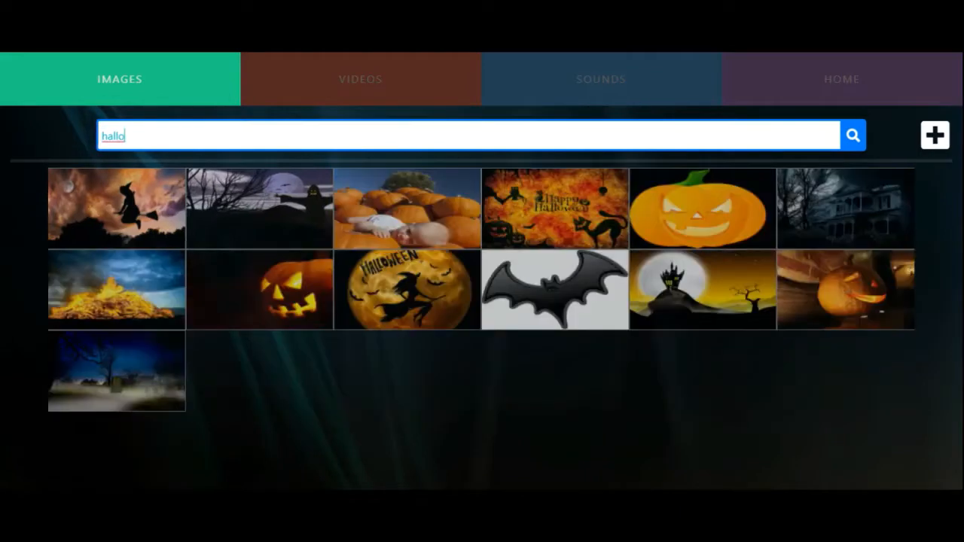
pyautogui.click(443, 308)
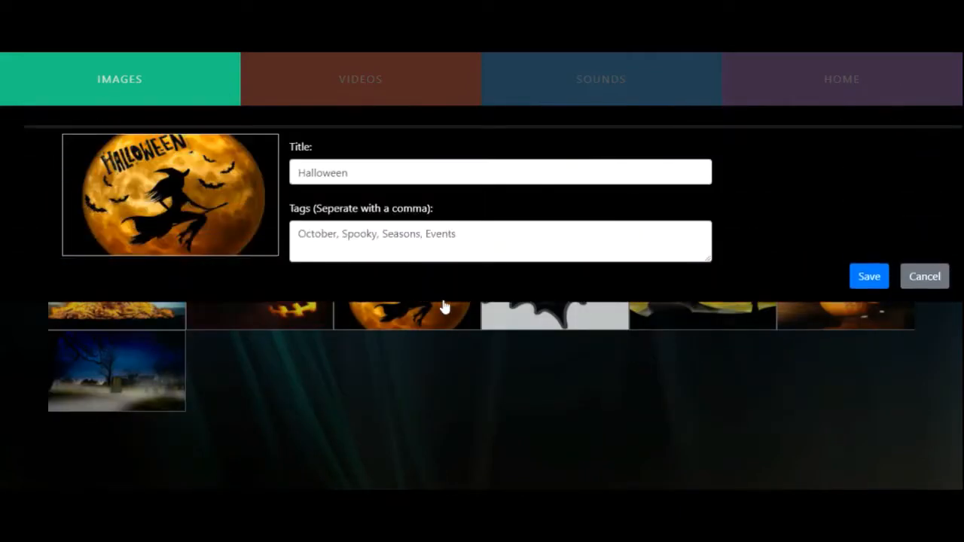
pyautogui.click(932, 277)
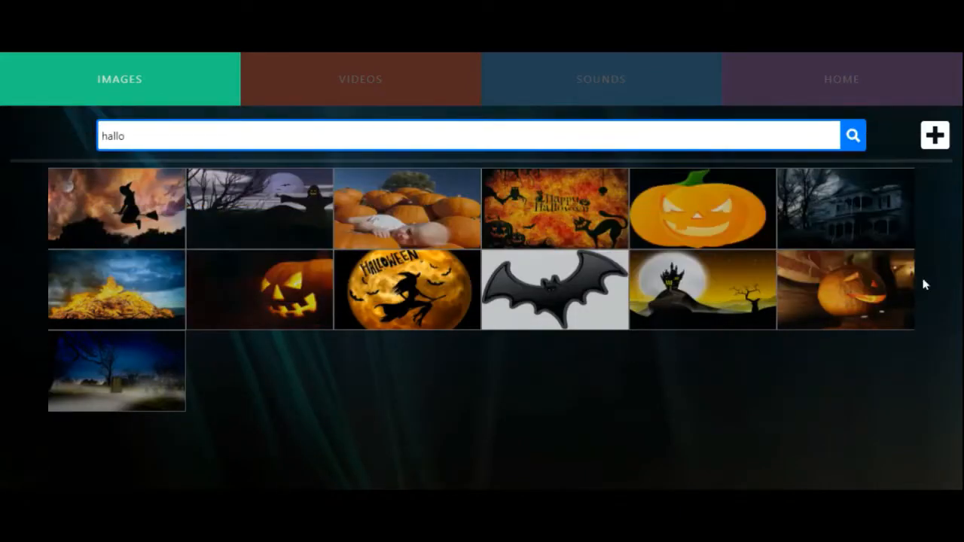
# Step: Search the library's images for "christmas" and its videos for "water"
pyautogui.moveTo(125, 135); pyautogui.dragTo(50, 142)
pyautogui.write('christmas')
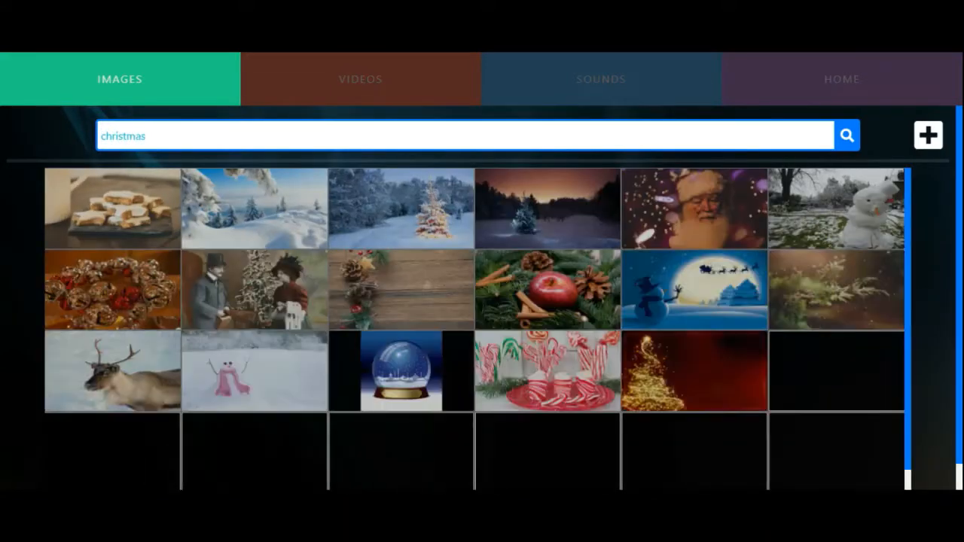
pyautogui.click(381, 98)
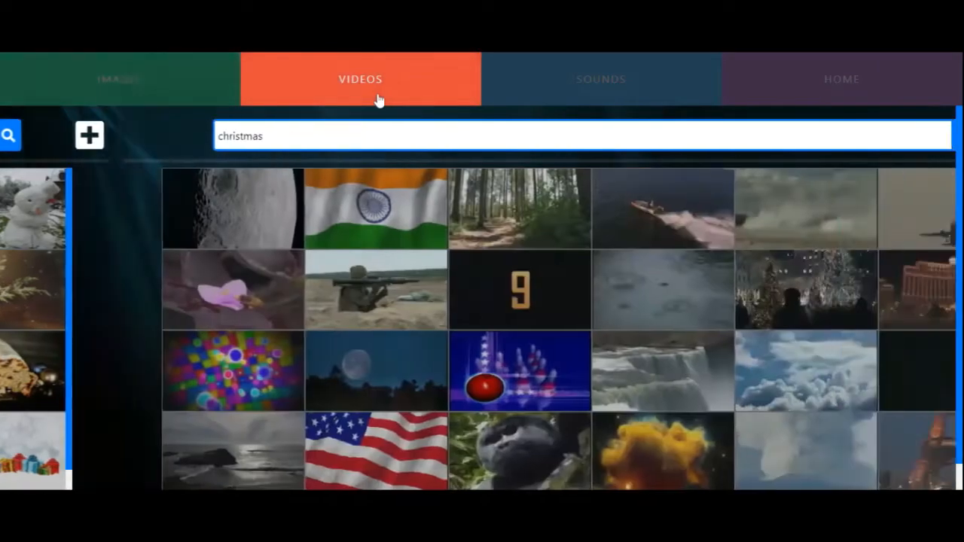
pyautogui.press('BackSpace')
pyautogui.press('BackSpace')
pyautogui.press('BackSpace')
pyautogui.press('BackSpace')
pyautogui.press('BackSpace')
pyautogui.press('BackSpace')
pyautogui.press('BackSpace')
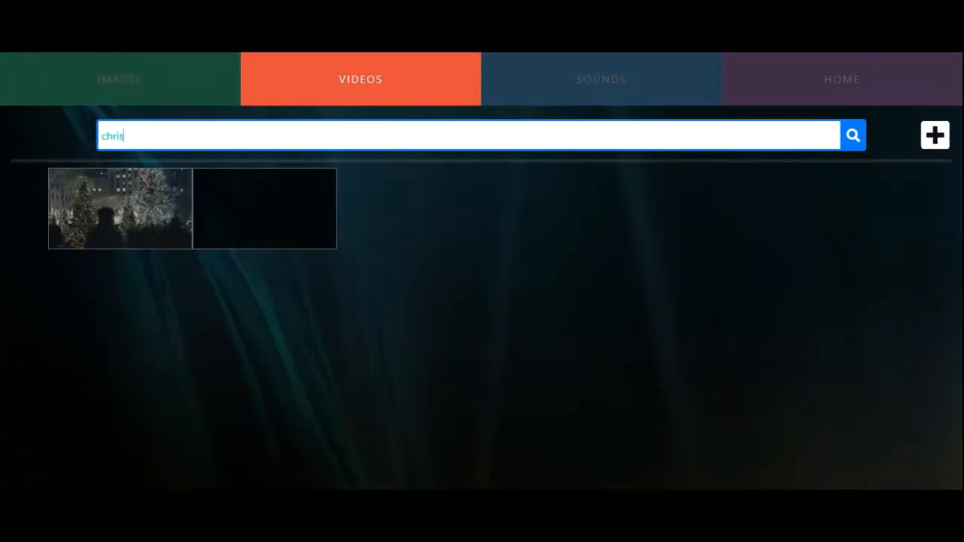
pyautogui.press('BackSpace')
pyautogui.press('BackSpace')
pyautogui.write('water')
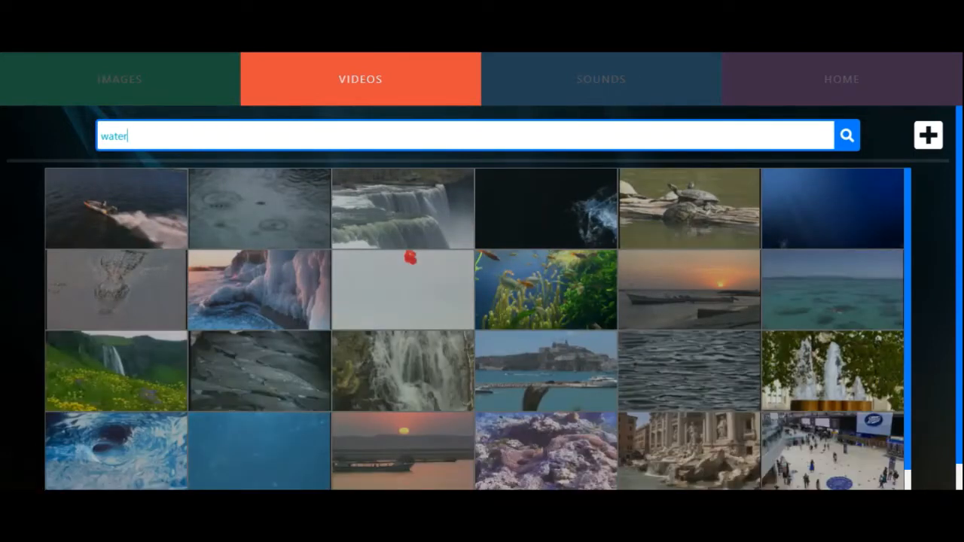
# Step: Reopen the multimedia library from the home screen and choose the downloaded sparrow JPG for a new image upload
pyautogui.click(816, 91)
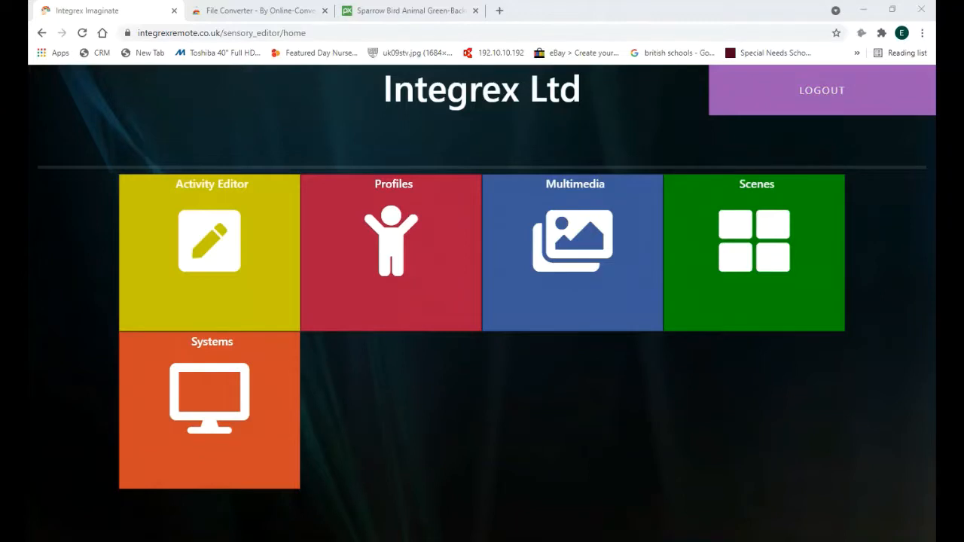
pyautogui.click(580, 224)
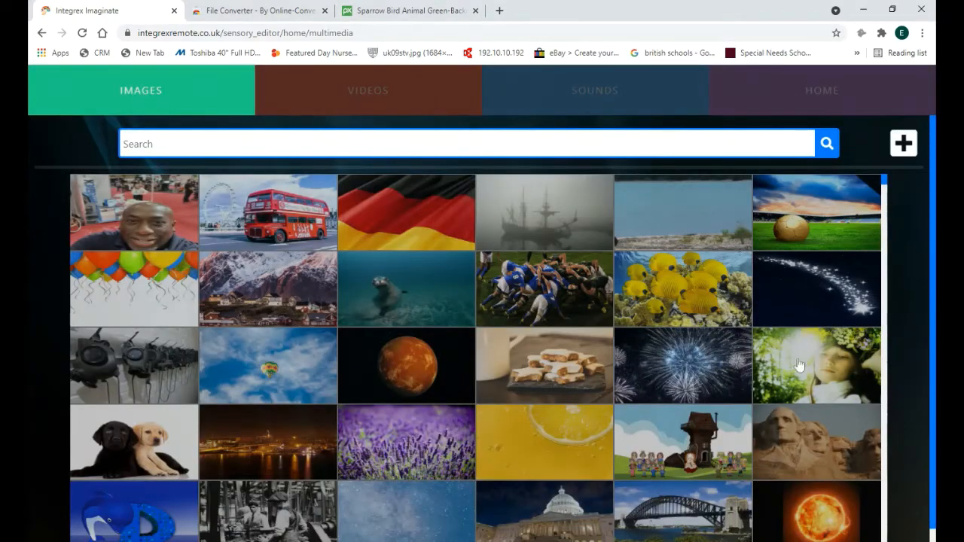
pyautogui.click(901, 147)
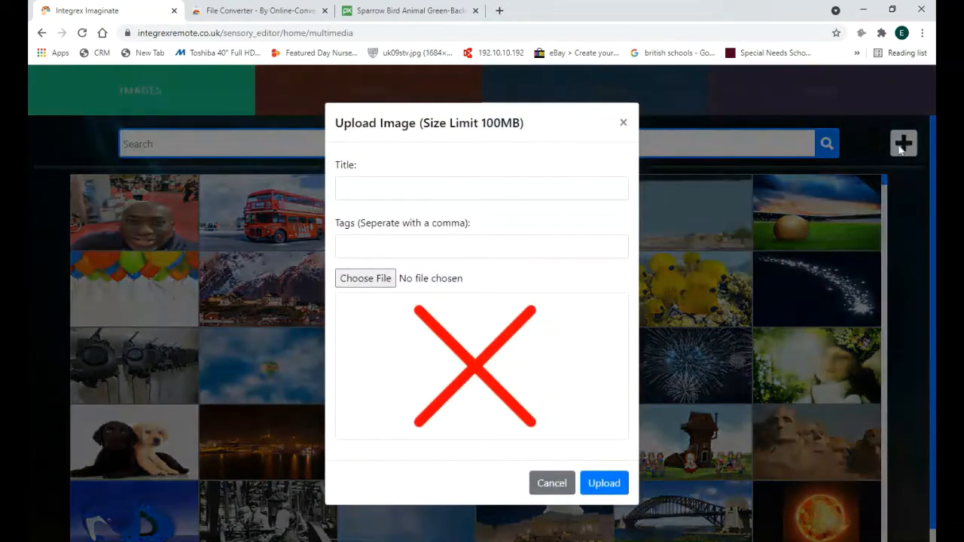
pyautogui.click(362, 280)
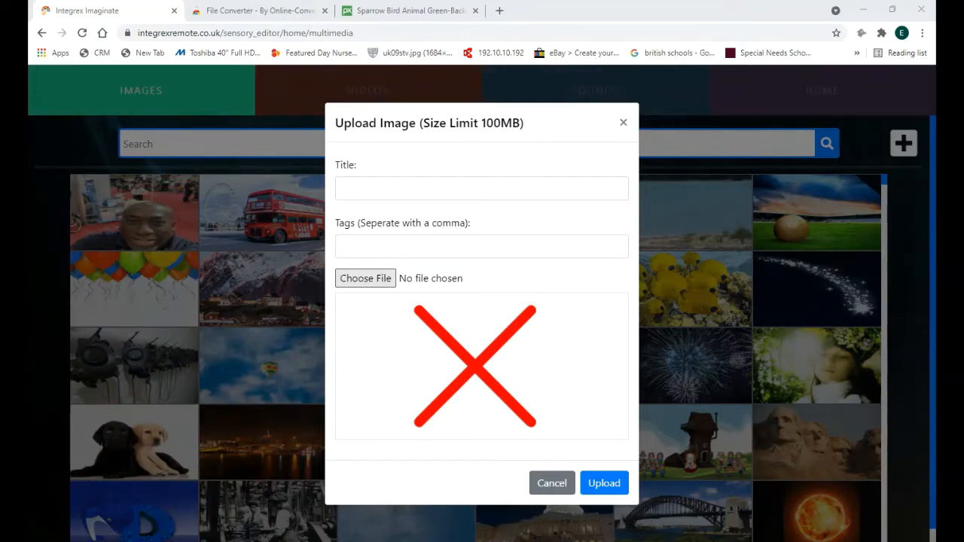
pyautogui.press('Return')
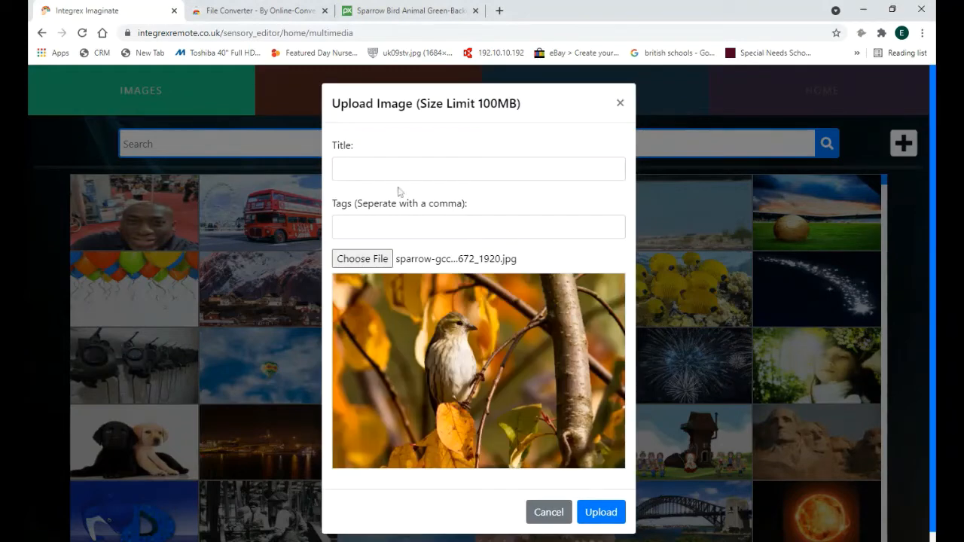
# Step: Title the sparrow image "Bird", tag it "Nature" and upload it
pyautogui.click(341, 170)
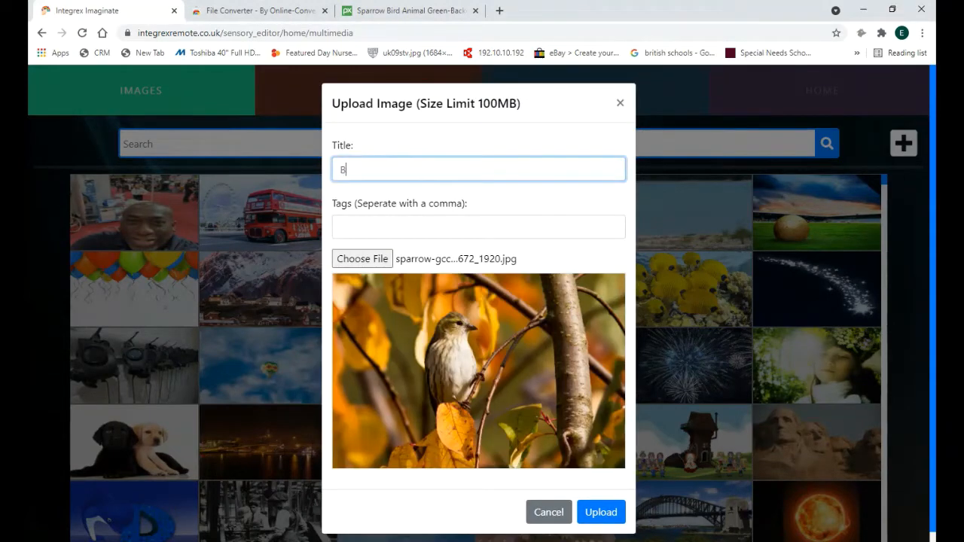
pyautogui.click(340, 227)
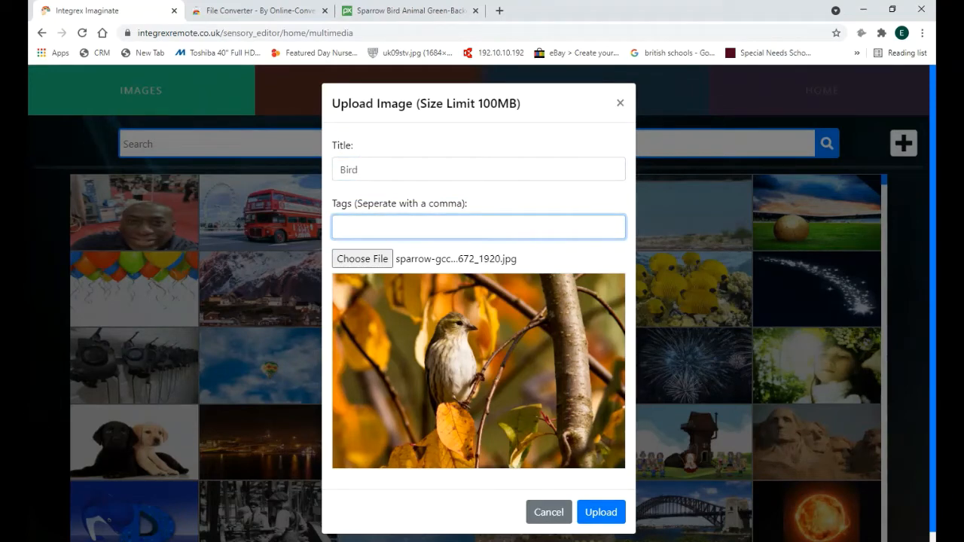
pyautogui.write('Nature')
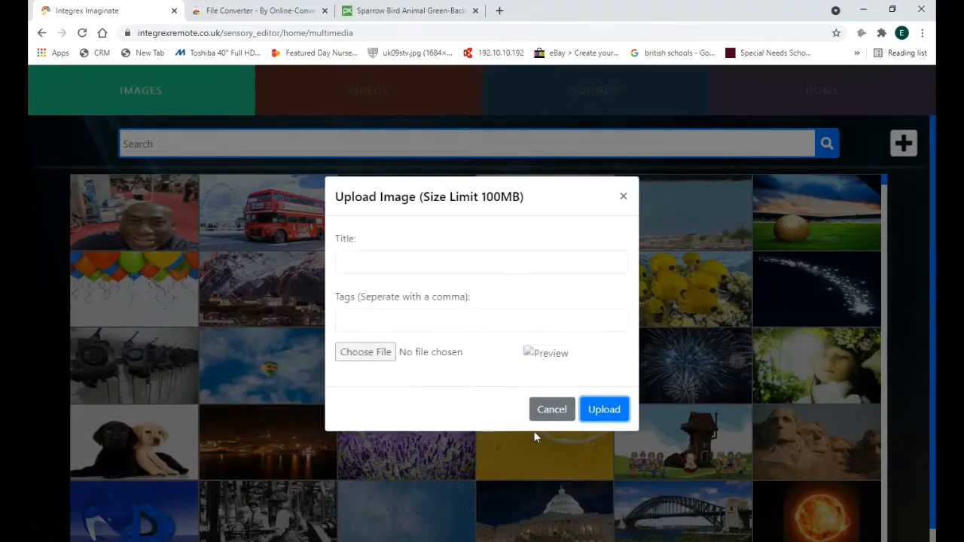
# Step: Switch to Pixabay, search its photos for "cat" and open the close-up of the grey cat with blue eyes
pyautogui.click(416, 9)
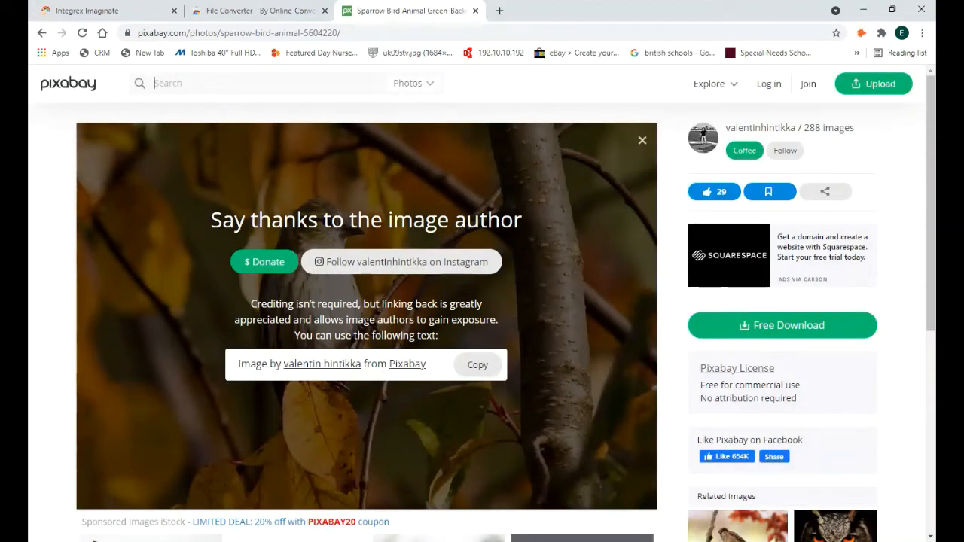
pyautogui.write('cat')
pyautogui.press('Return')
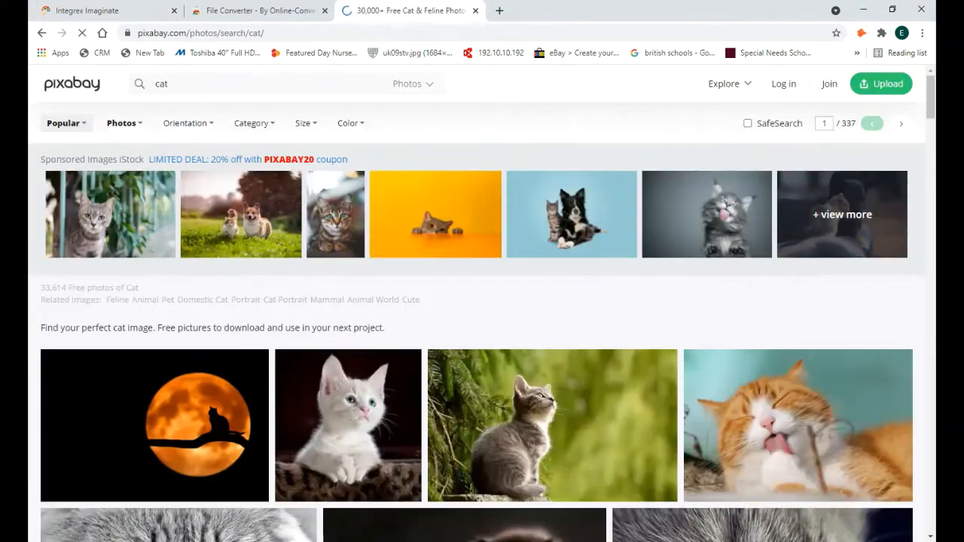
pyautogui.scroll(-3, 570, 251)
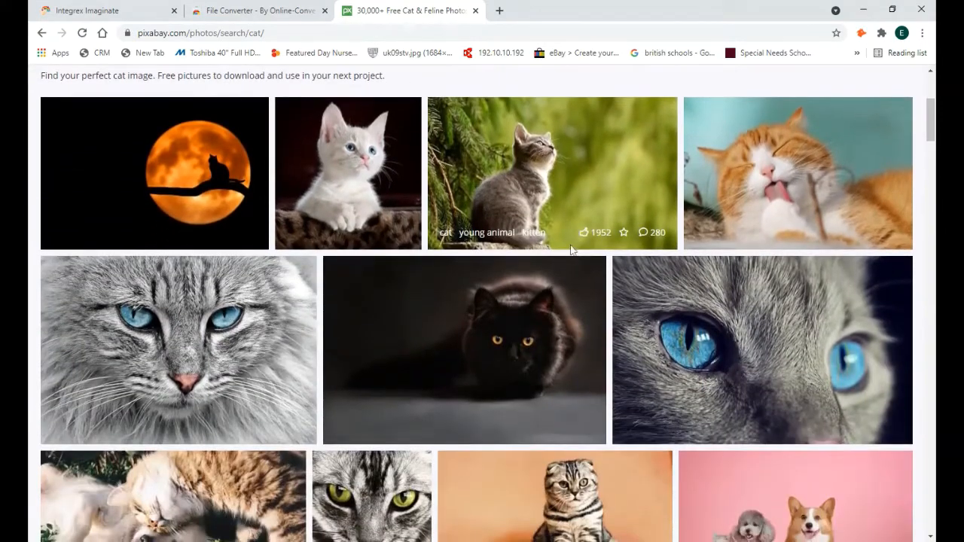
pyautogui.click(158, 362)
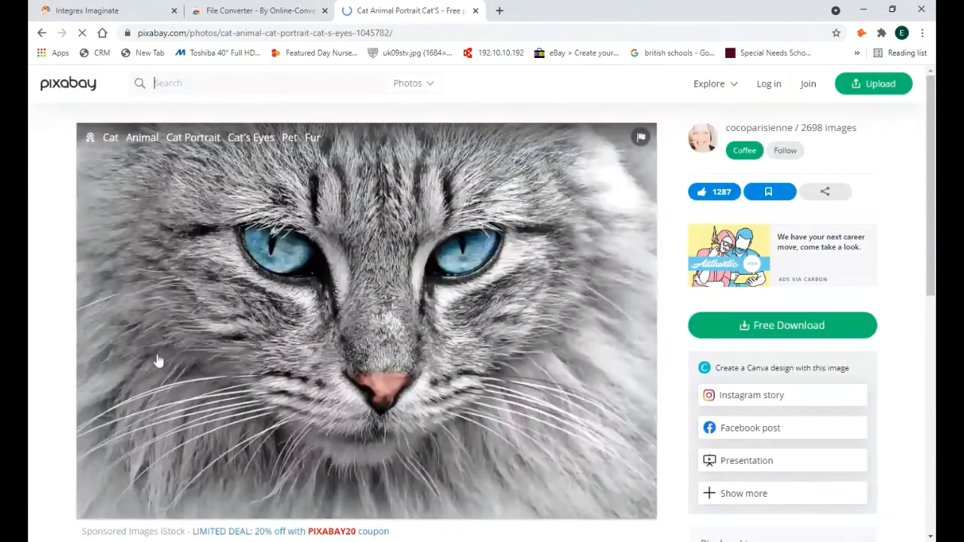
# Step: Download the grey cat photo as a 1920×1311 JPG, passing the robot check
pyautogui.click(783, 325)
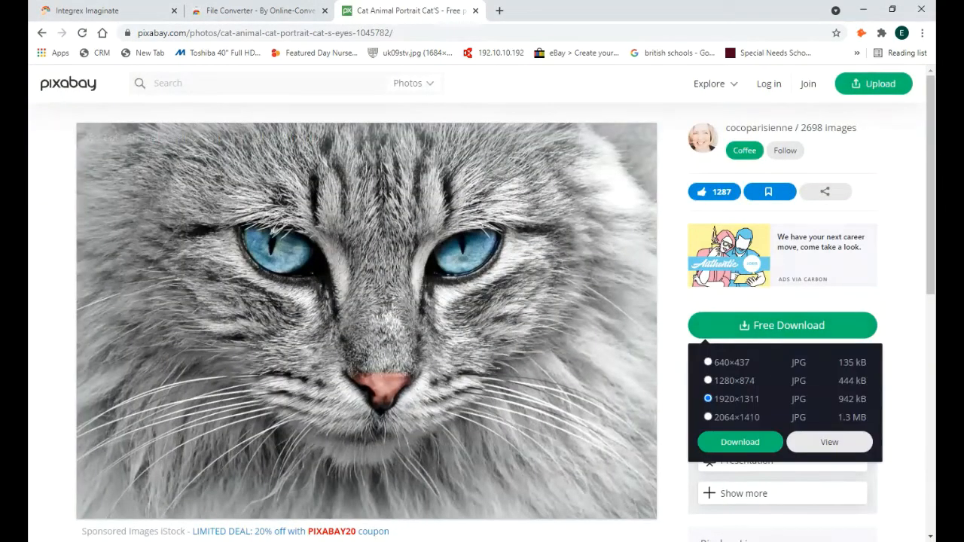
pyautogui.click(741, 442)
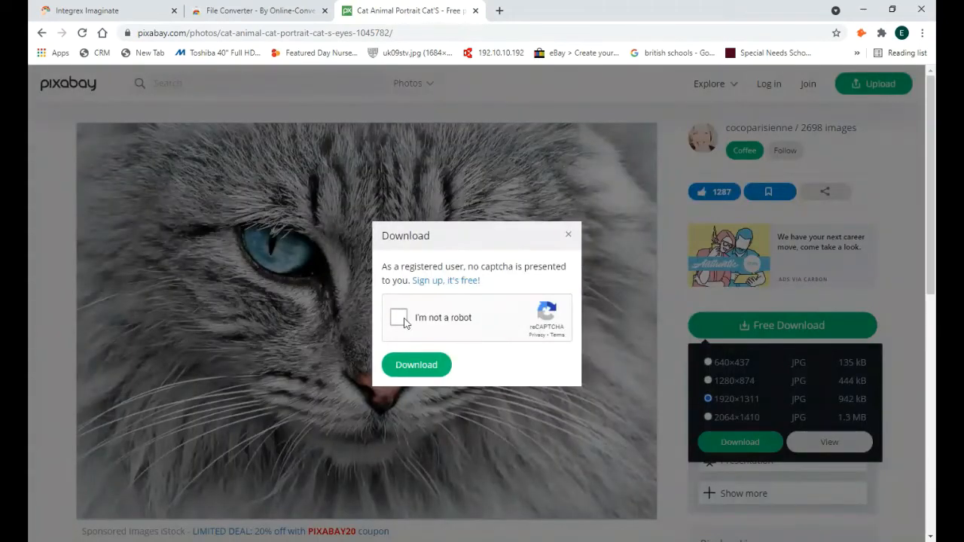
pyautogui.click(419, 365)
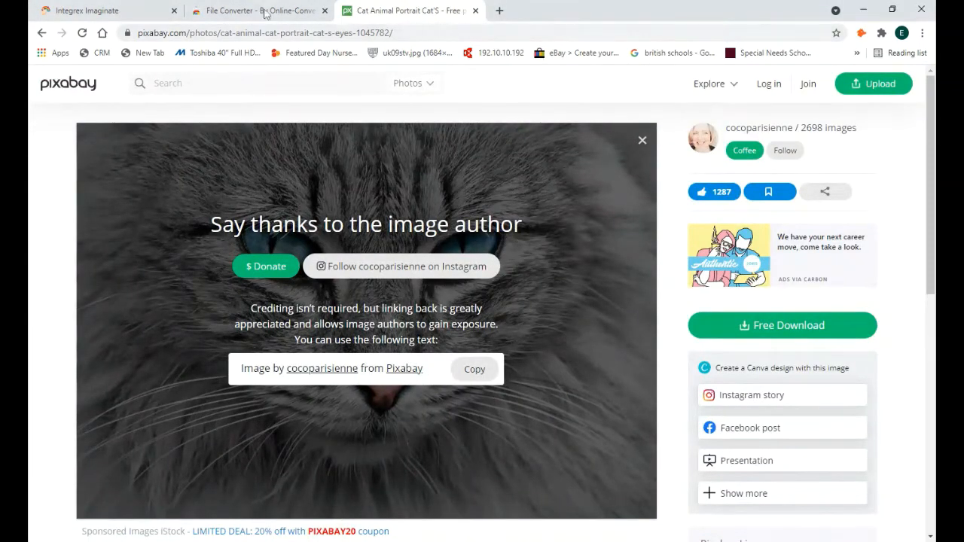
# Step: Switch back to Integrex, upload cat-g8da0ee465_1920.jpg titled "Cat" with tags "Animal, Grey, Feline", and close the upload form
pyautogui.click(117, 8)
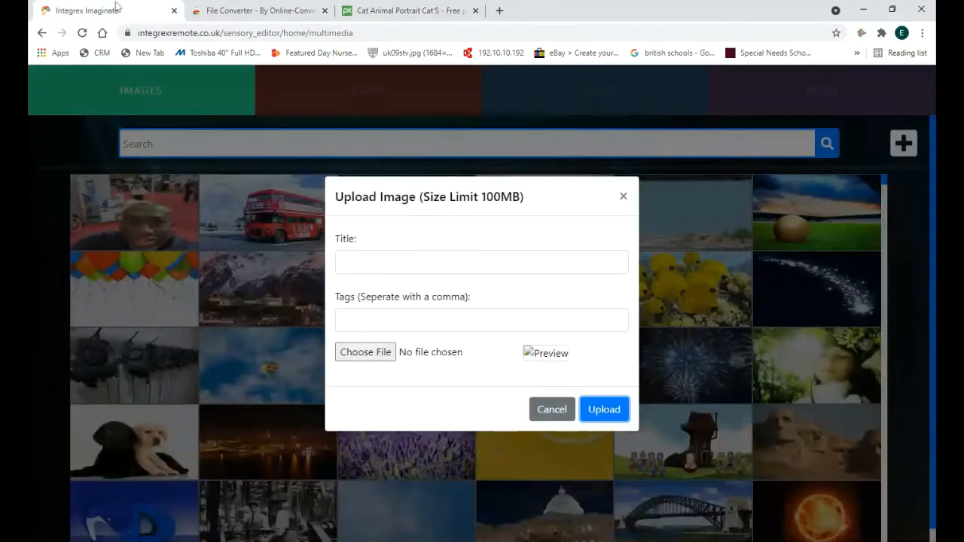
pyautogui.click(357, 357)
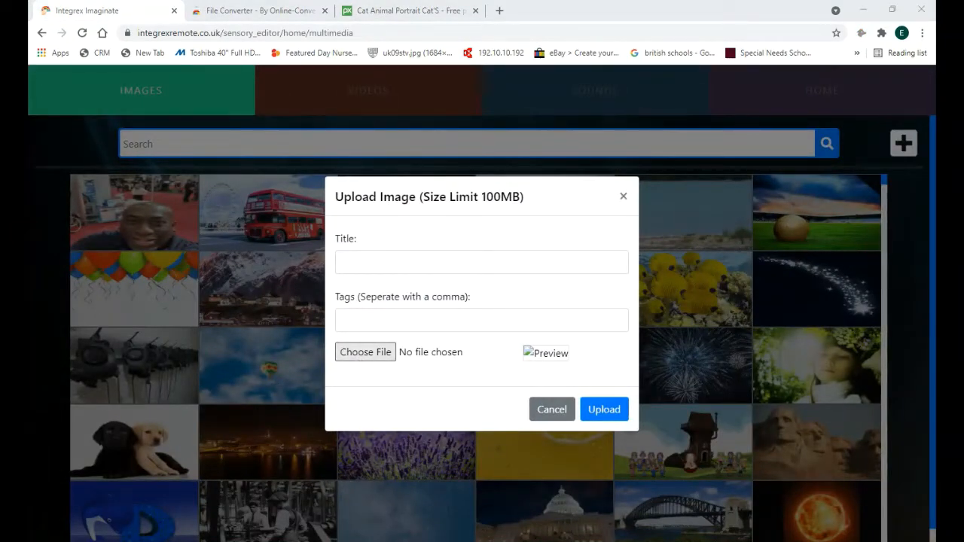
pyautogui.click(479, 169)
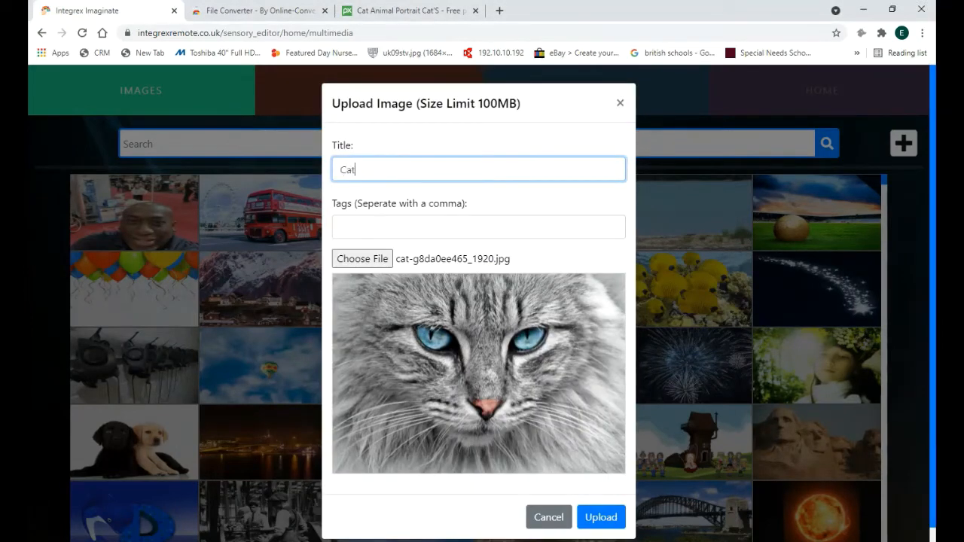
pyautogui.click(479, 227)
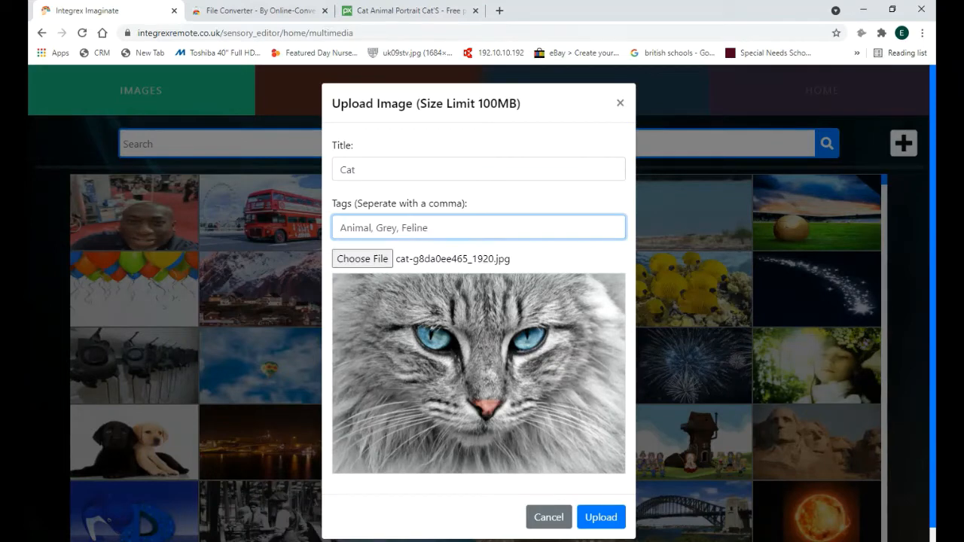
pyautogui.click(603, 518)
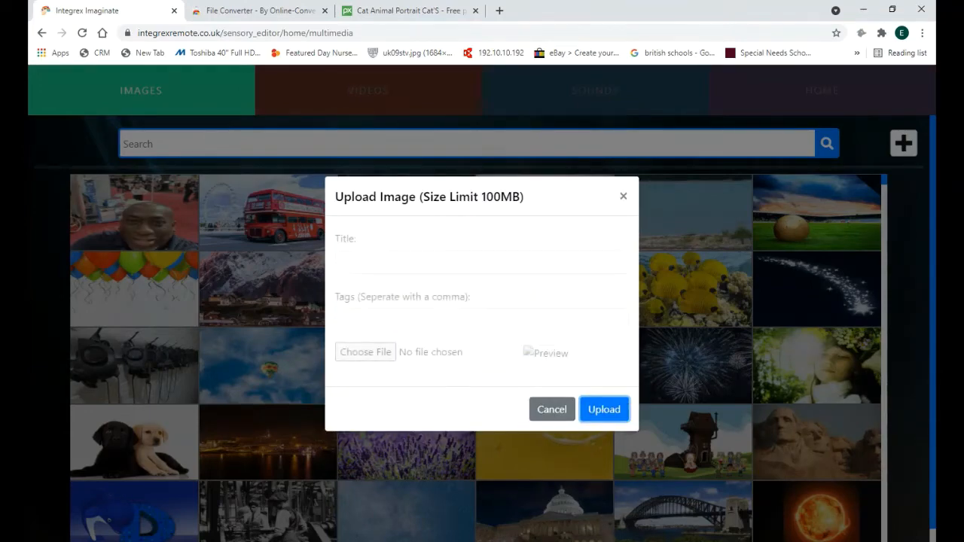
pyautogui.click(551, 410)
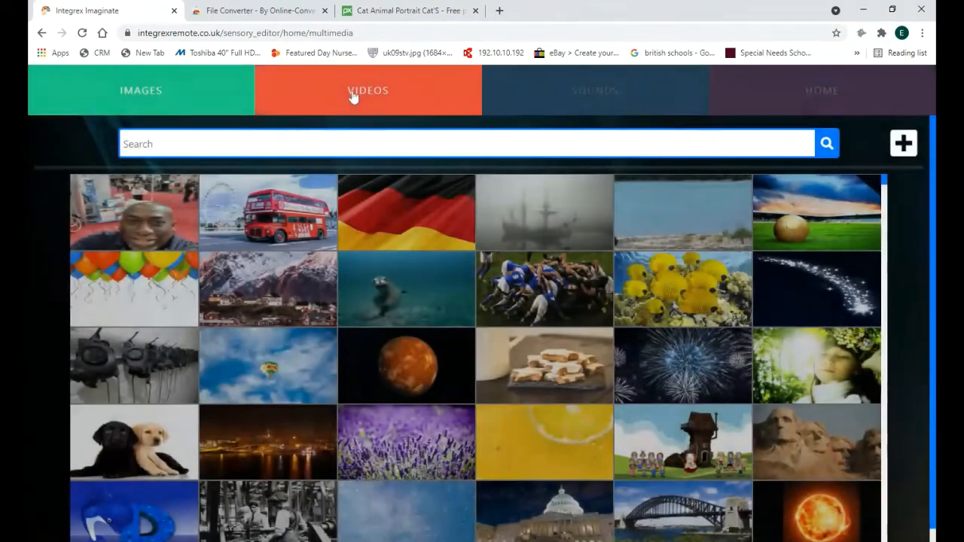
# Step: Open the upload form for the library's videos, switch to Pixabay and search its videos for "car"
pyautogui.click(352, 97)
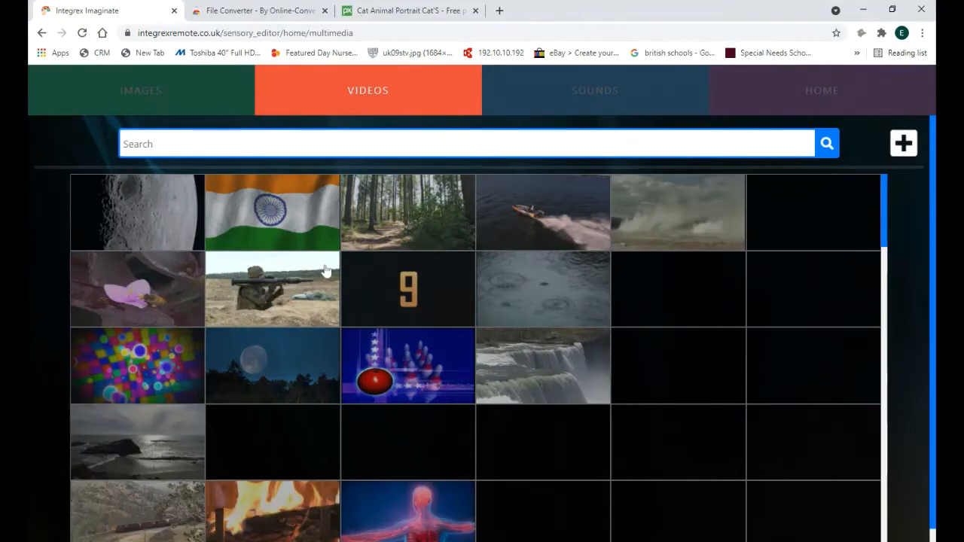
pyautogui.click(898, 147)
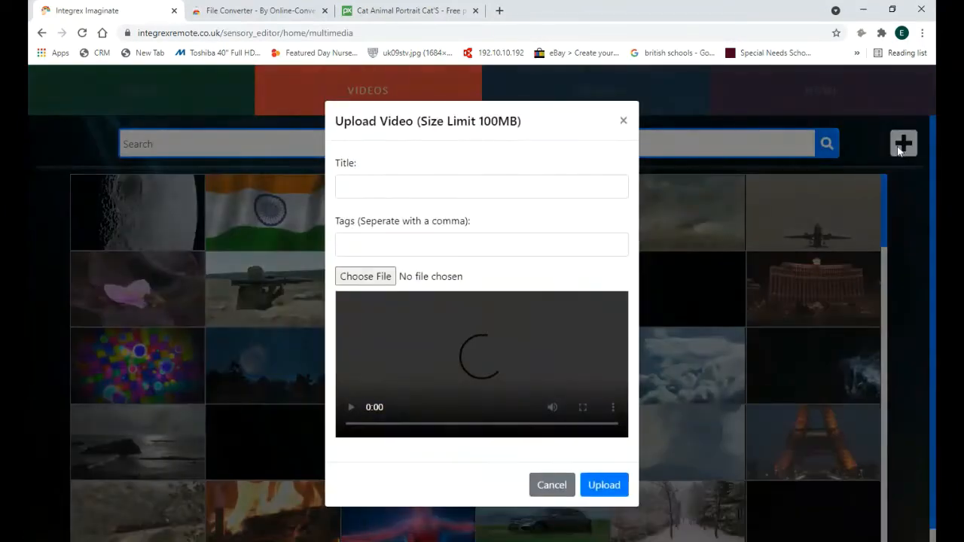
pyautogui.click(407, 11)
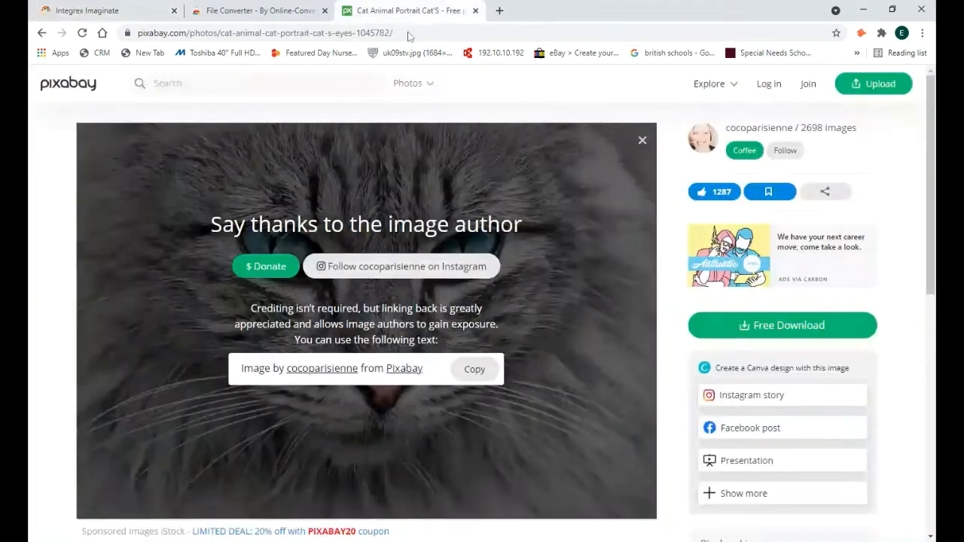
pyautogui.click(422, 91)
pyautogui.click(367, 201)
pyautogui.write('car')
pyautogui.press('Return')
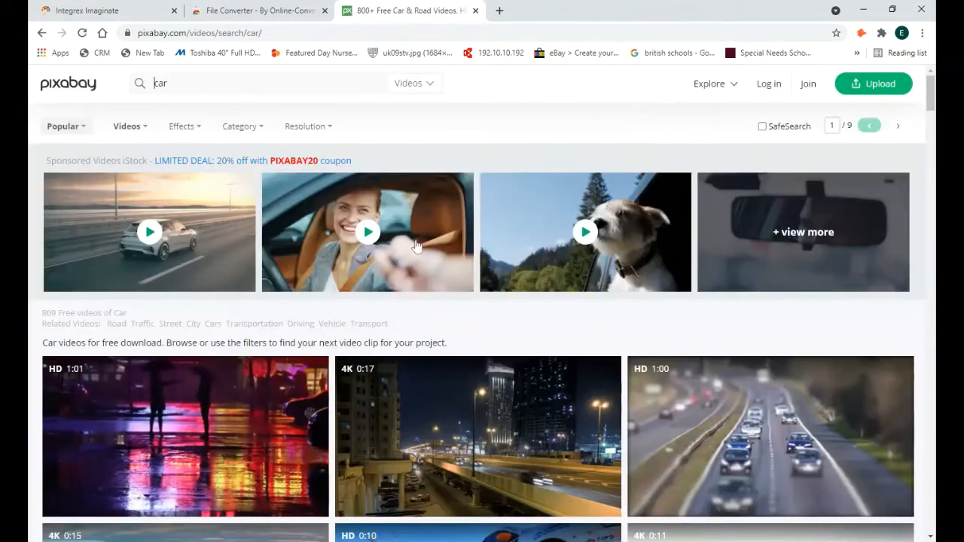
# Step: Open the rally car race video from the Pixabay results and download it as a 1280×720 MP4
pyautogui.scroll(-3, 522, 282)
pyautogui.scroll(-2, 519, 280)
pyautogui.click(520, 281)
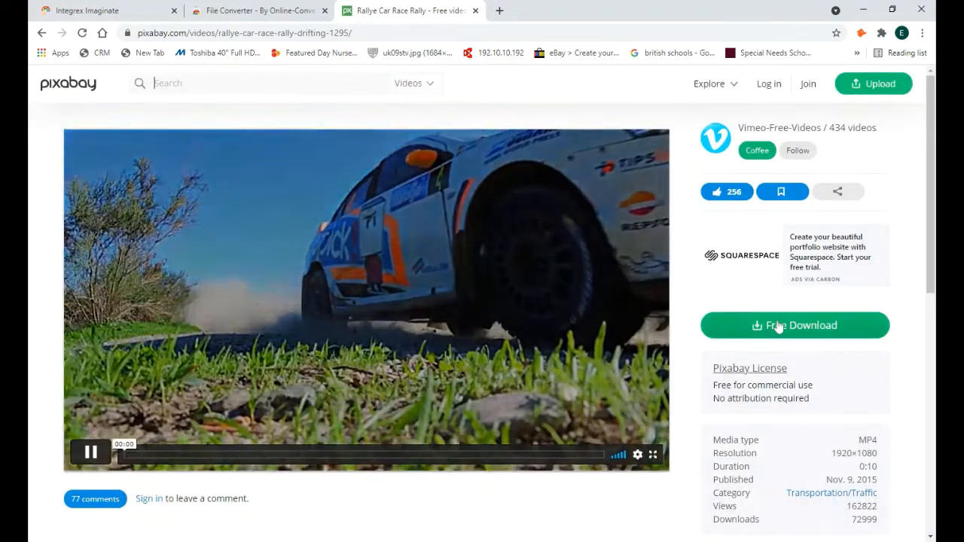
pyautogui.click(778, 325)
pyautogui.click(748, 397)
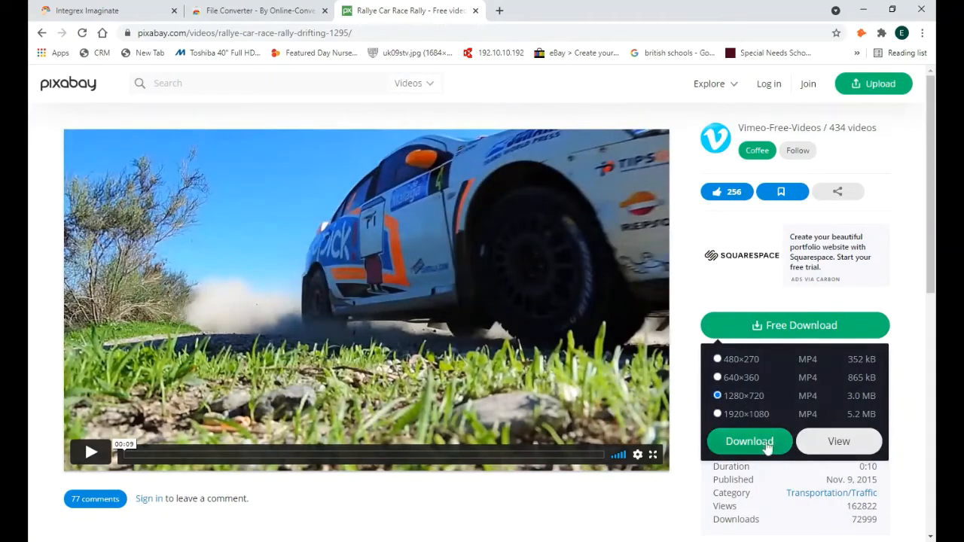
pyautogui.click(751, 445)
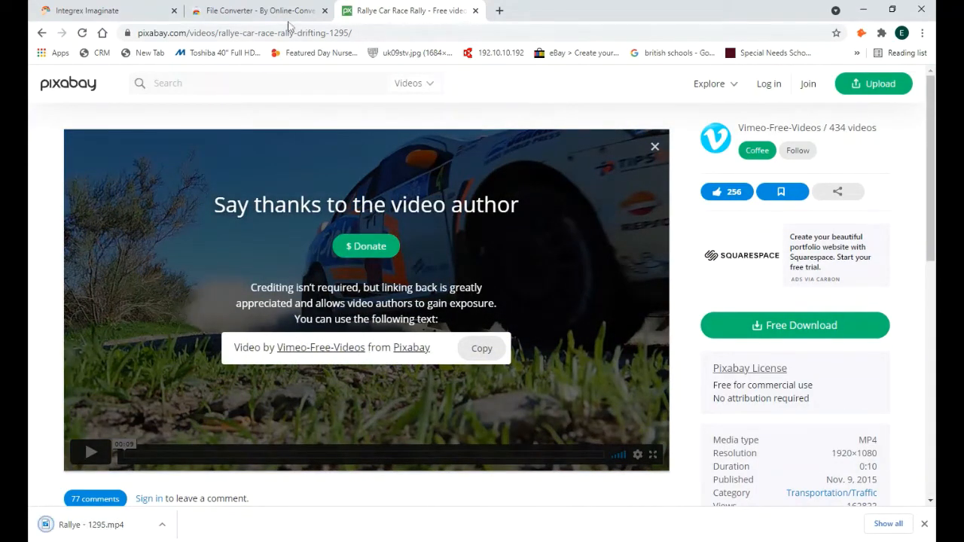
# Step: Switch back to Integrex, upload Rallye - 1295.mp4 titled "Car" with tags "Rally, Fast, Track", and close the upload form
pyautogui.click(119, 16)
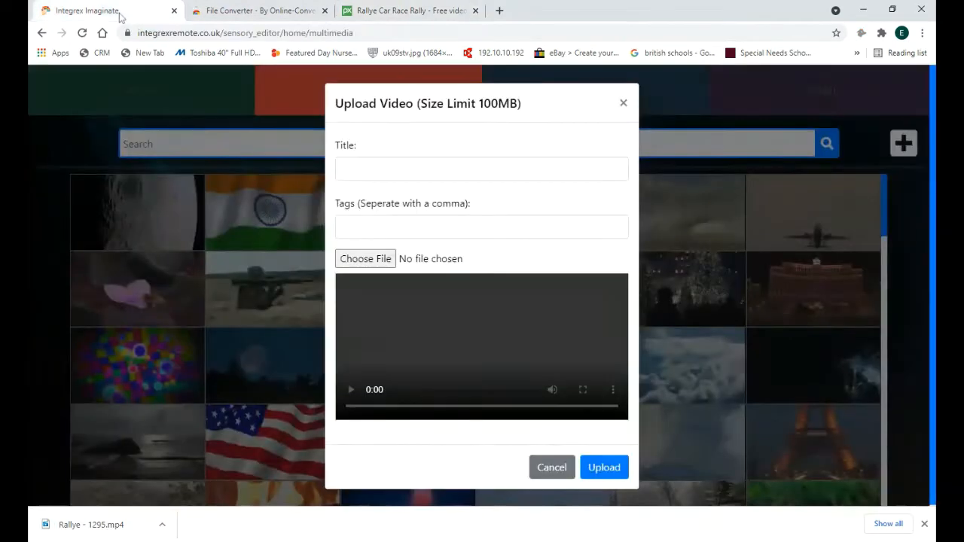
pyautogui.moveTo(80, 527); pyautogui.dragTo(369, 263)
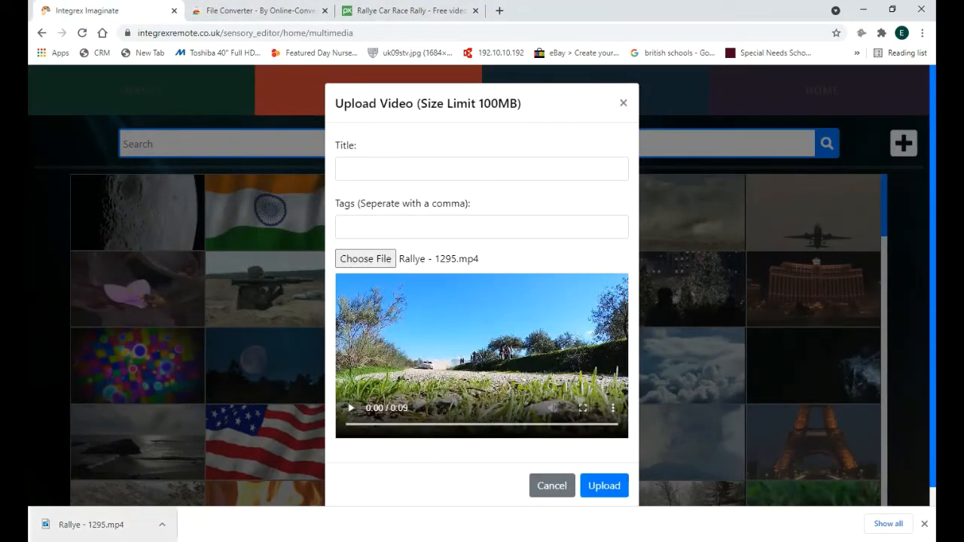
pyautogui.click(482, 170)
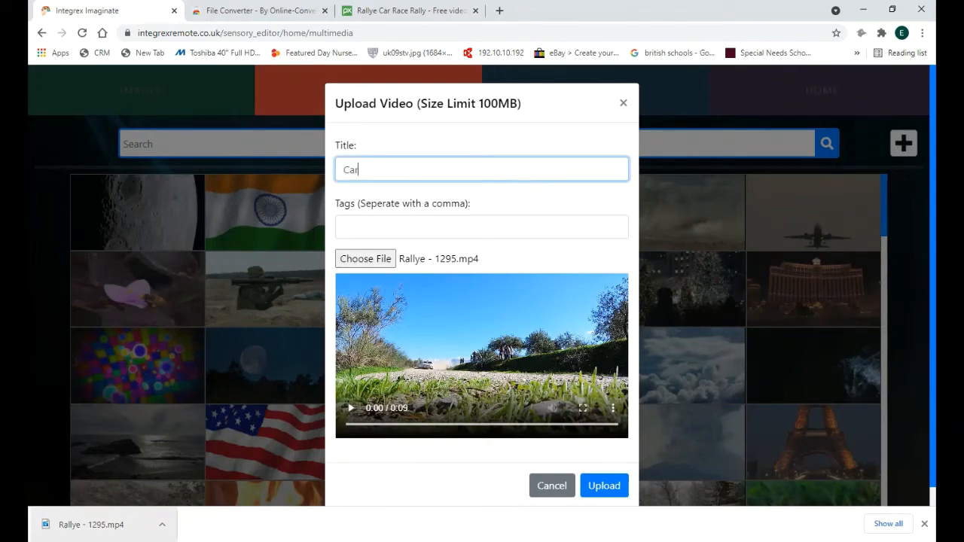
pyautogui.click(345, 227)
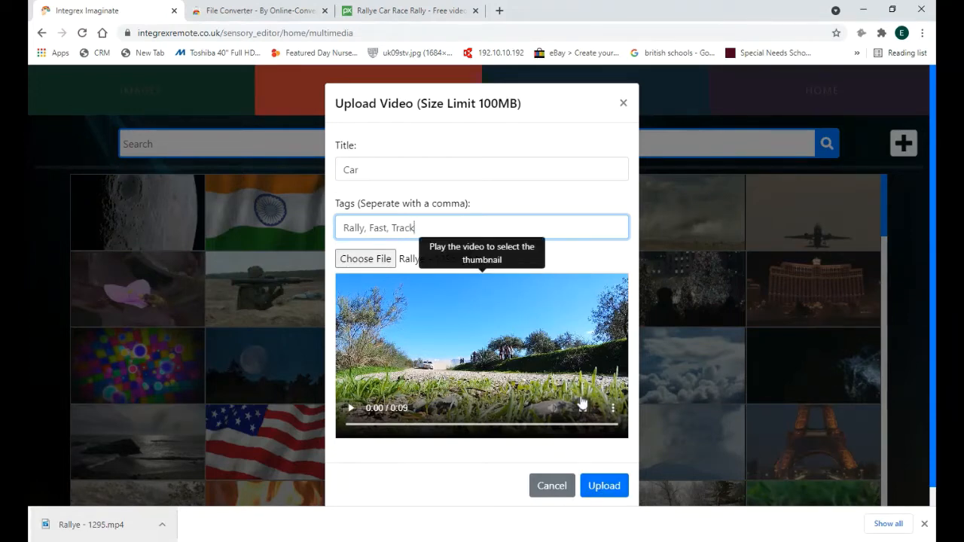
pyautogui.click(605, 485)
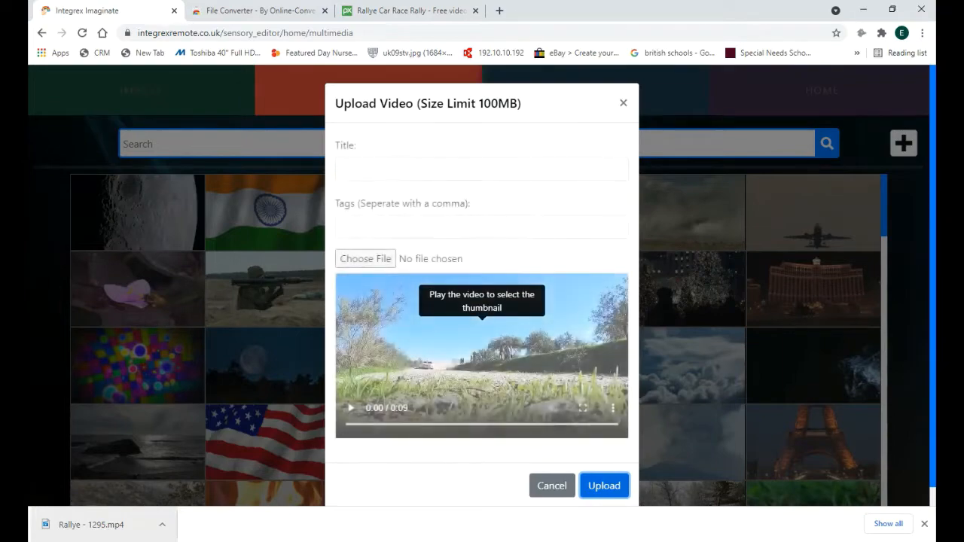
pyautogui.click(551, 485)
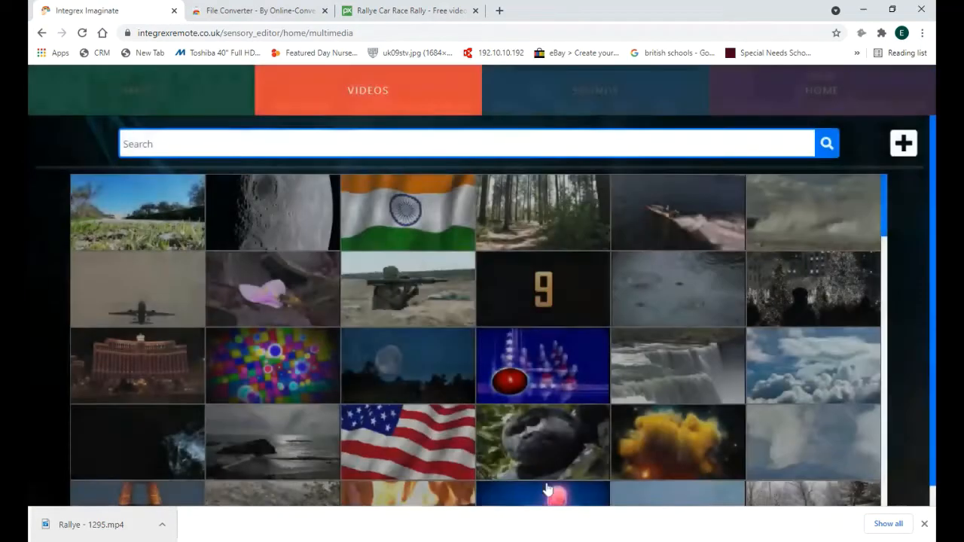
# Step: View the upload form for the library's sounds, including its file selection, and cancel it without uploading
pyautogui.click(577, 103)
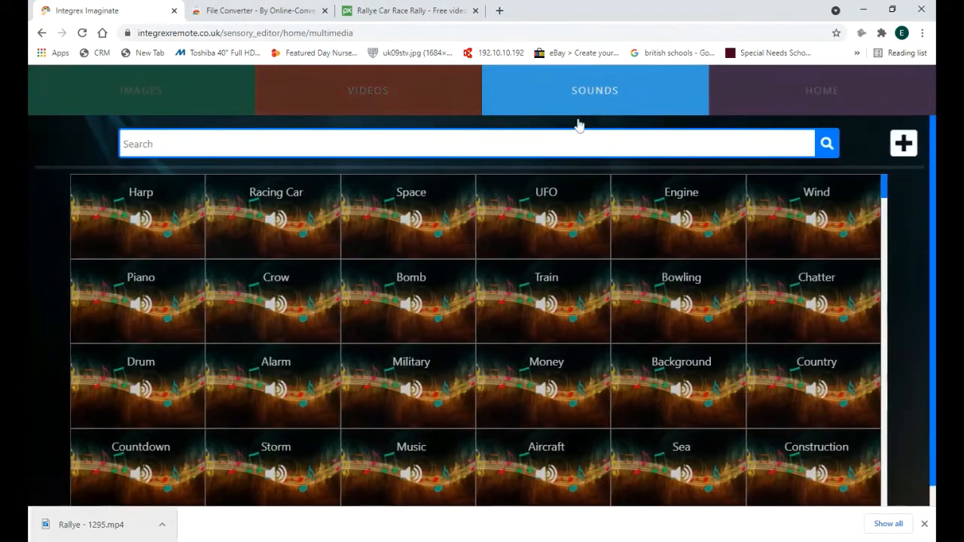
pyautogui.click(903, 143)
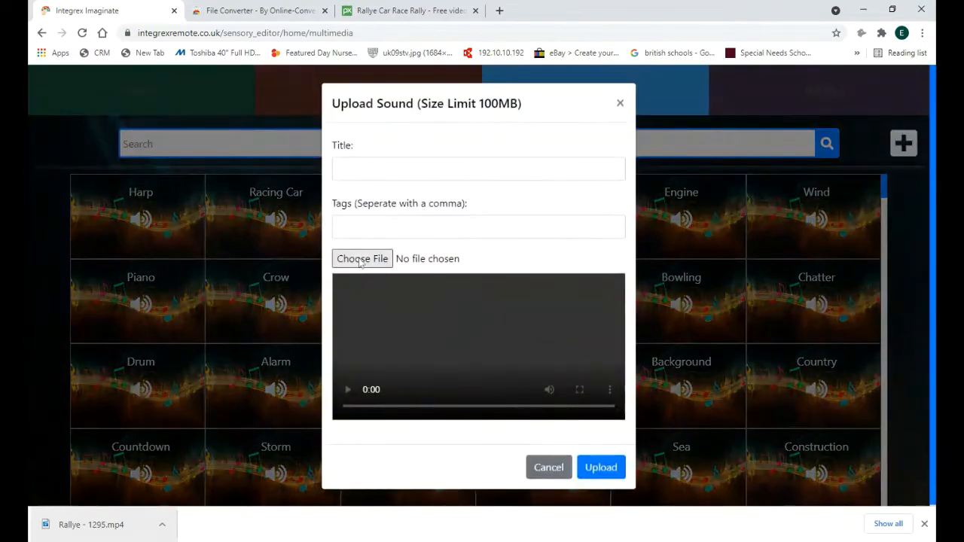
pyautogui.click(362, 260)
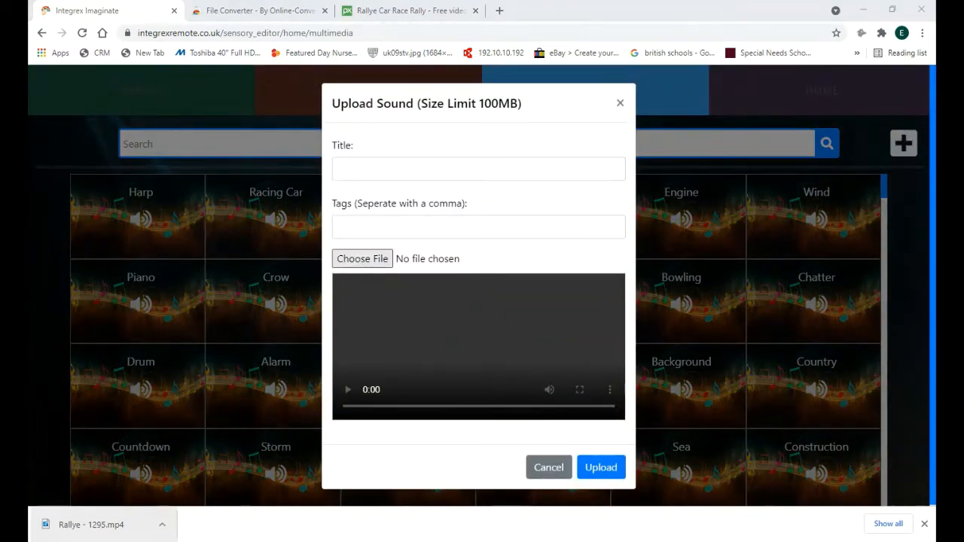
pyautogui.click(554, 473)
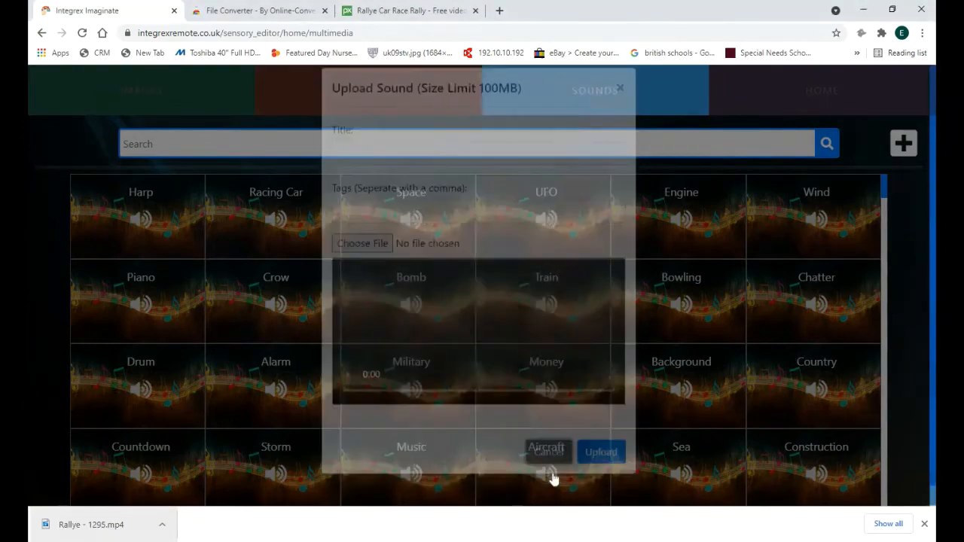
# Step: Return to the home page and create a new activity of the Paint type in the Activity Editor
pyautogui.click(847, 107)
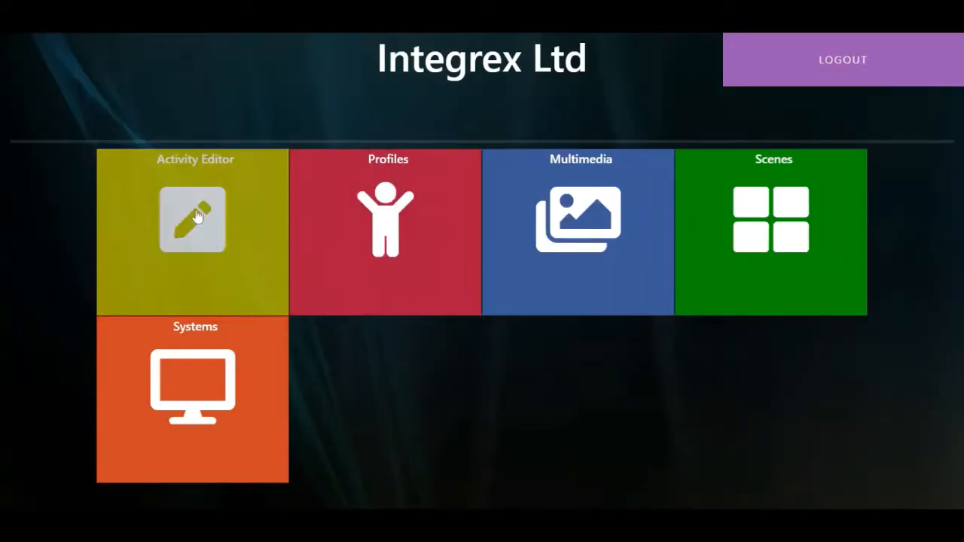
pyautogui.click(196, 216)
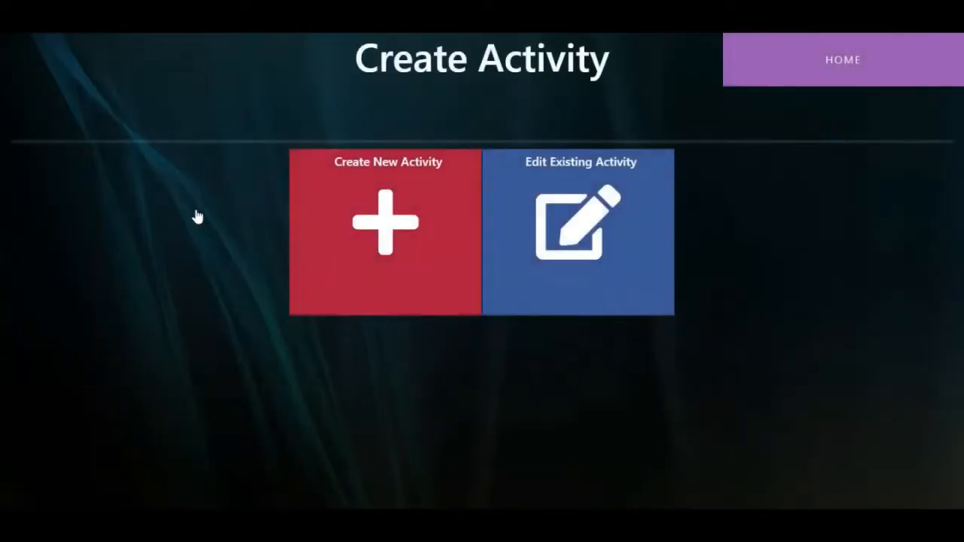
pyautogui.click(425, 248)
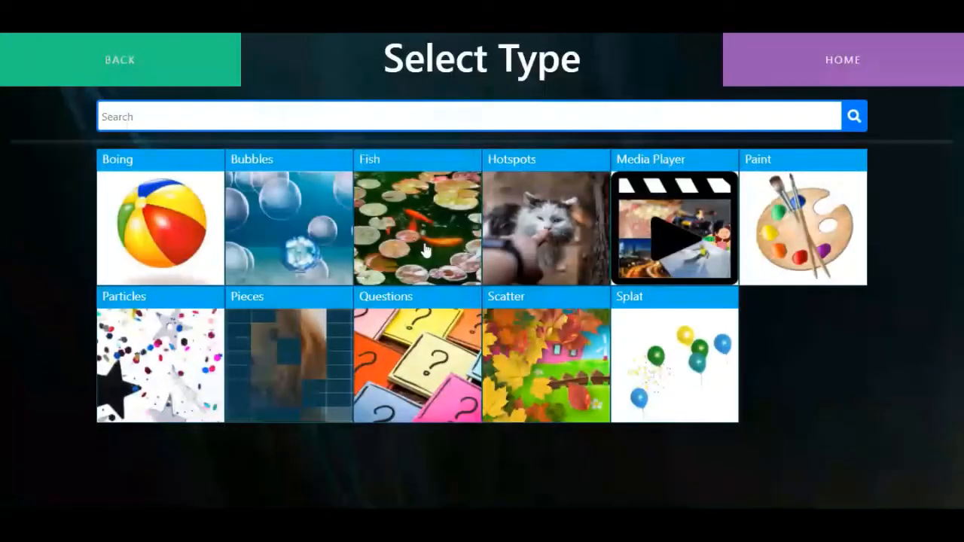
pyautogui.click(821, 229)
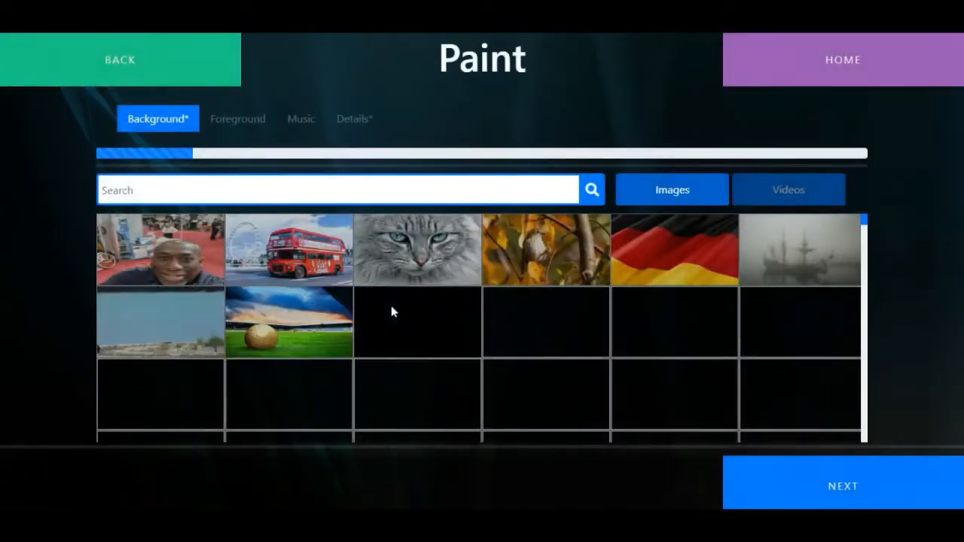
# Step: Choose the zebra in dry grass as the Paint activity's background image and continue to the foreground selection
pyautogui.scroll(-4, 616, 307)
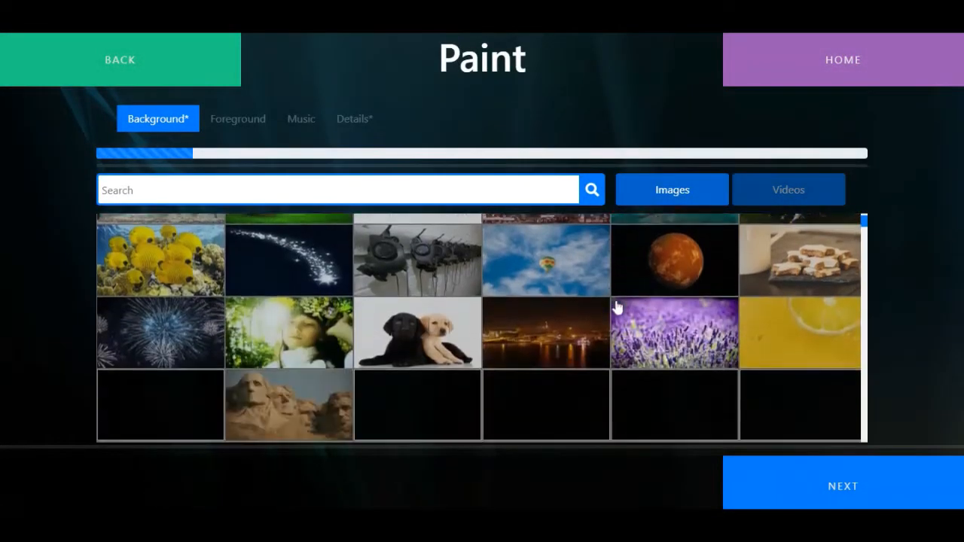
pyautogui.scroll(-5, 616, 307)
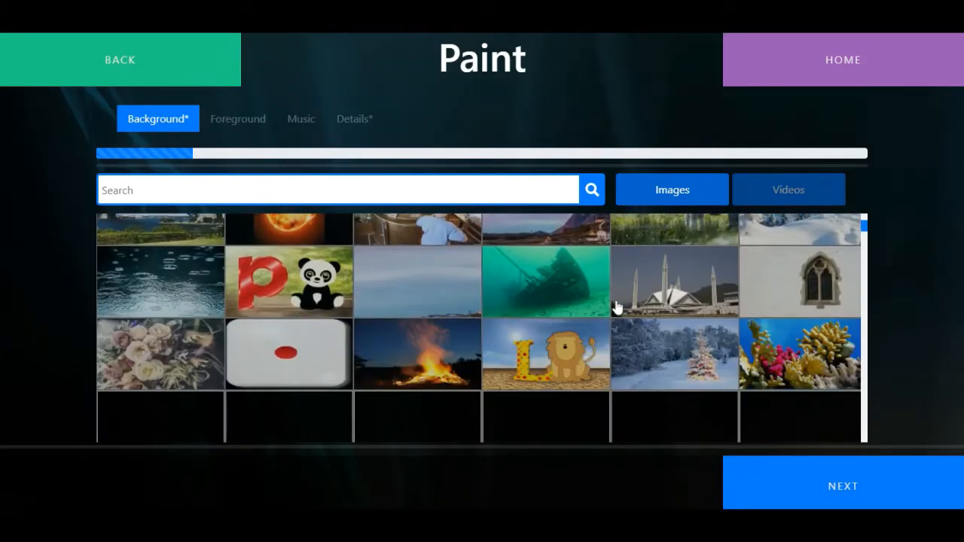
pyautogui.scroll(-1, 616, 307)
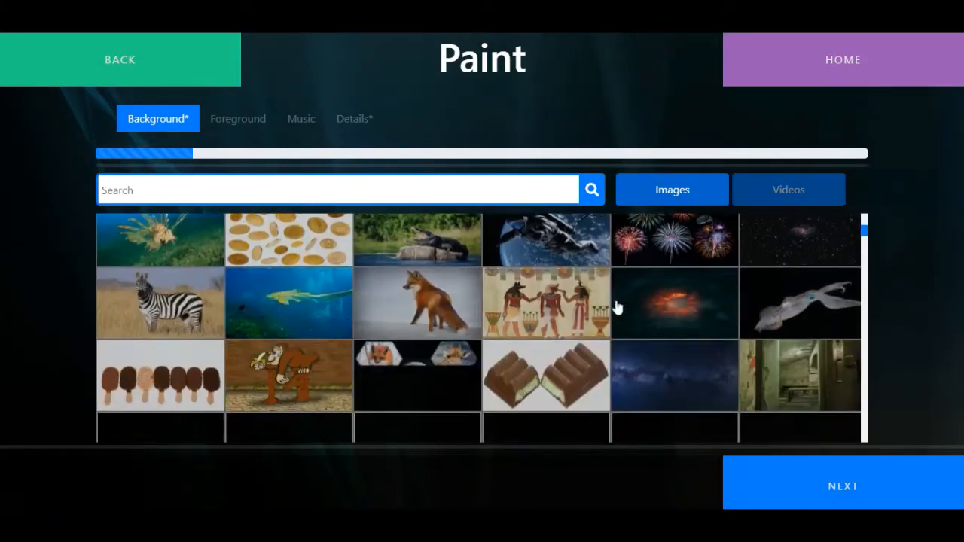
pyautogui.click(173, 307)
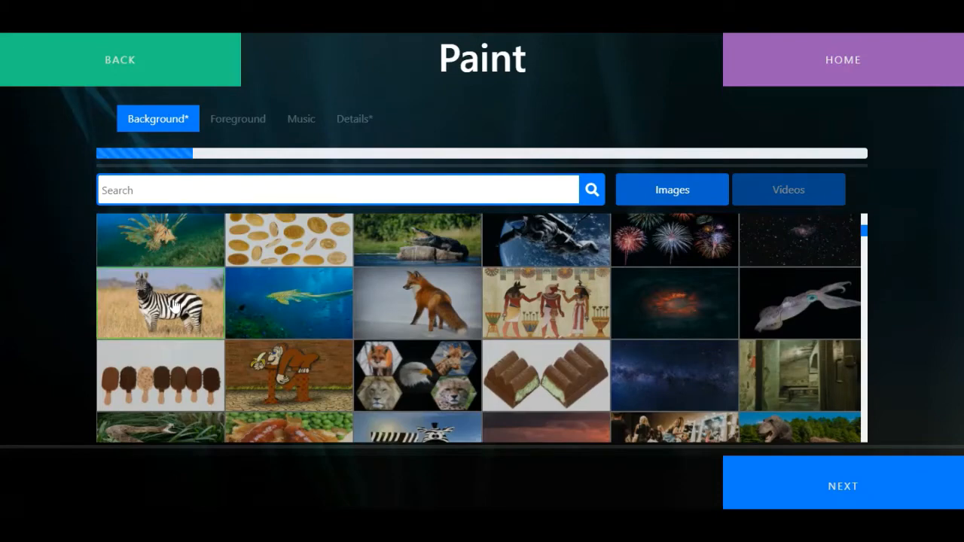
pyautogui.click(865, 488)
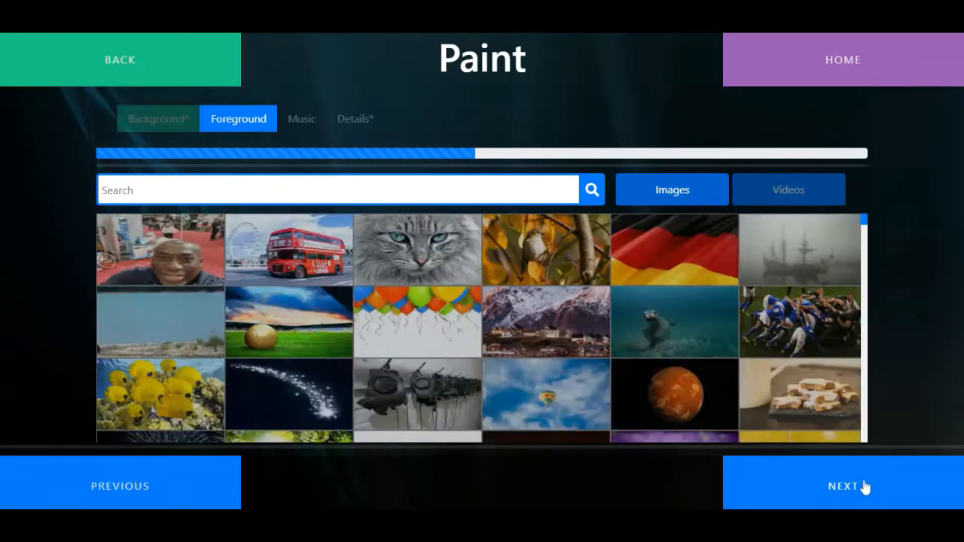
# Step: Choose the same zebra image as the activity's foreground and continue to the music selection
pyautogui.scroll(-6, 320, 324)
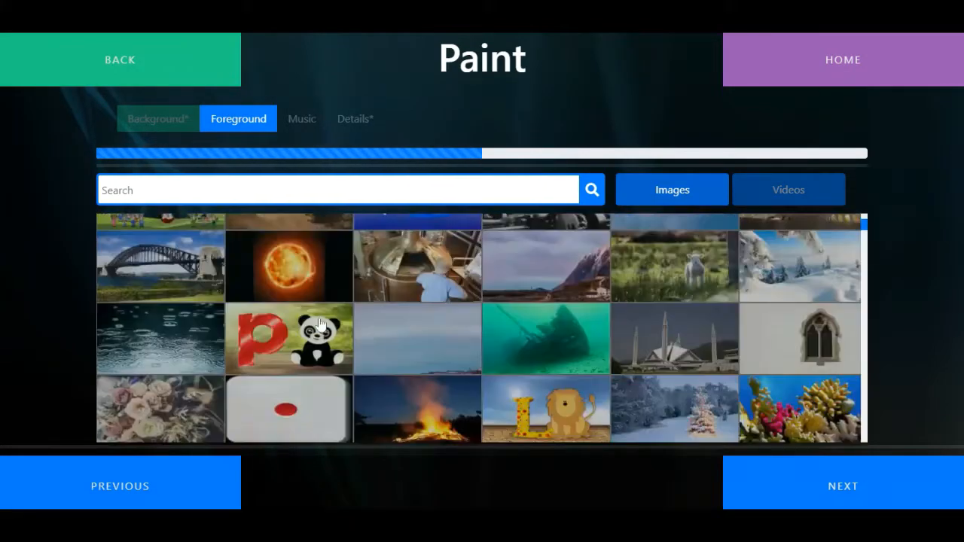
pyautogui.scroll(-3, 320, 324)
pyautogui.click(195, 315)
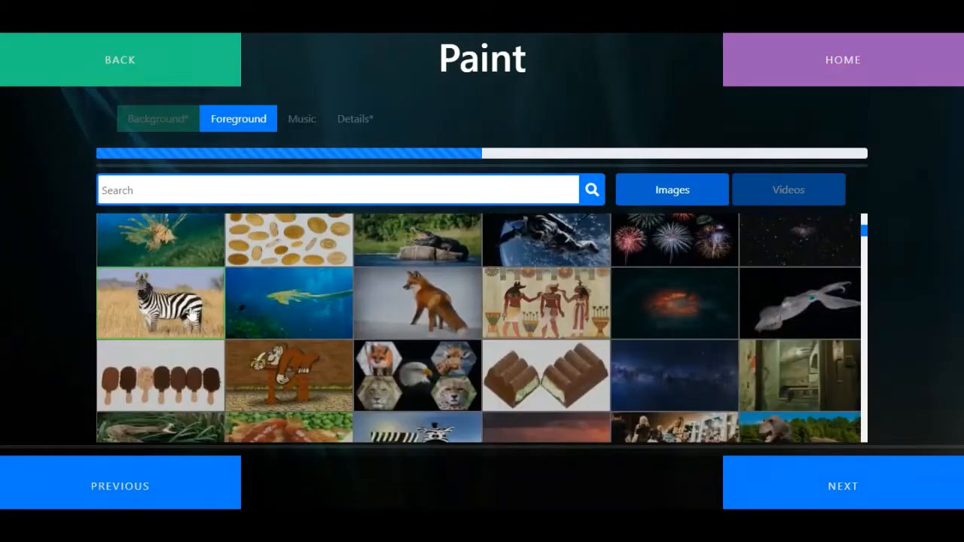
pyautogui.click(844, 486)
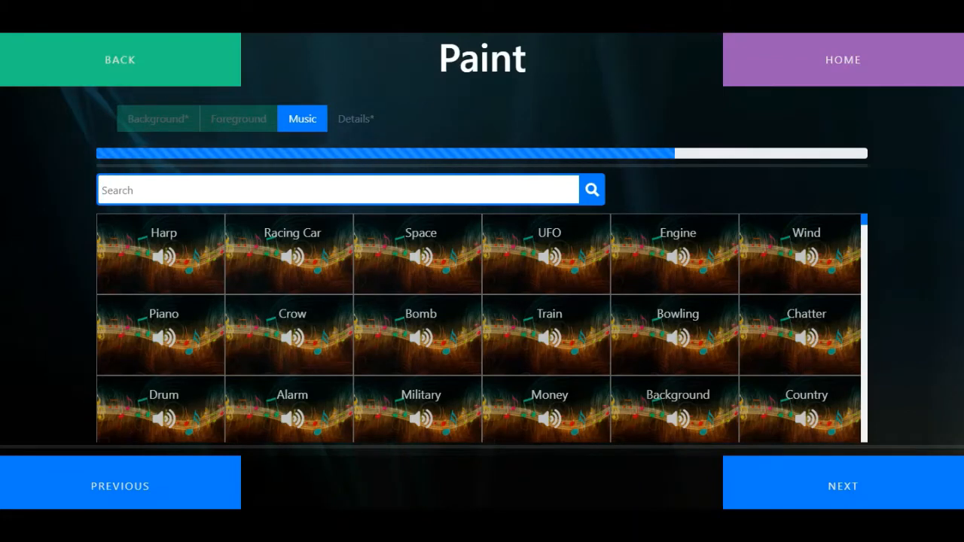
# Step: Search the music for "nature", select the Insects sound and continue to the activity details
pyautogui.write('nature')
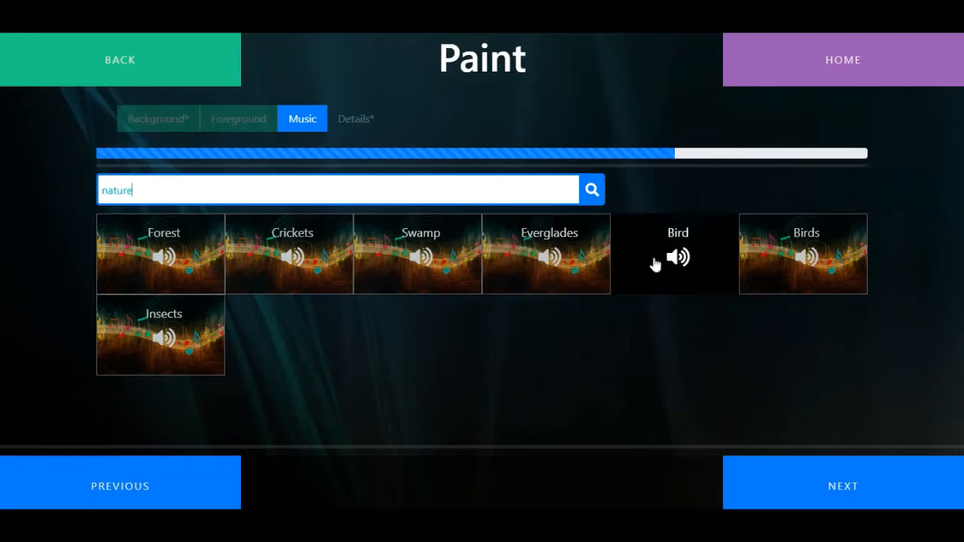
pyautogui.click(181, 269)
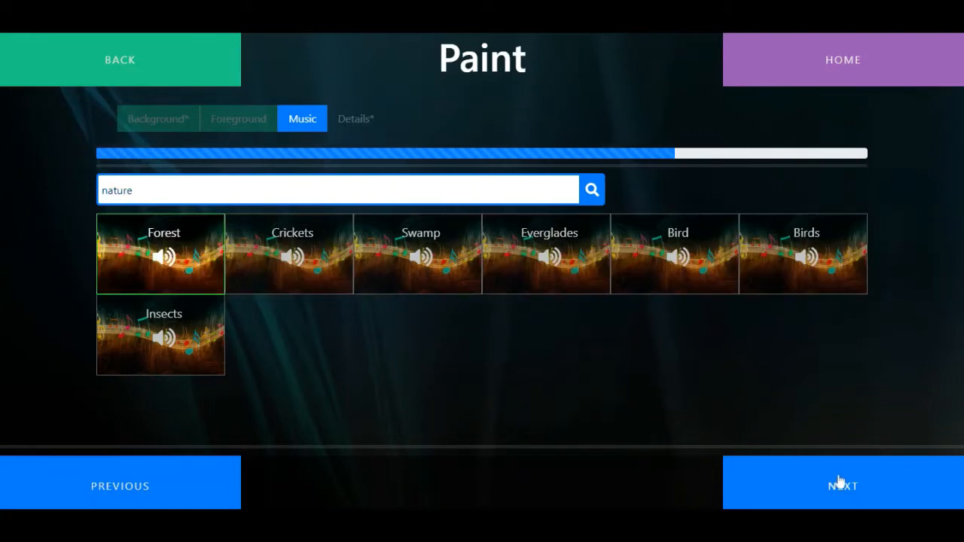
pyautogui.click(133, 327)
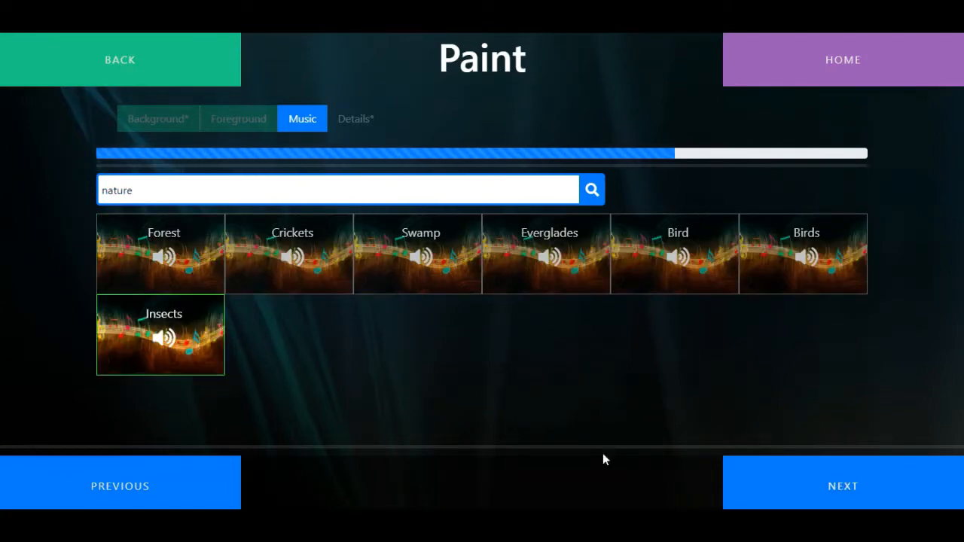
pyautogui.click(828, 485)
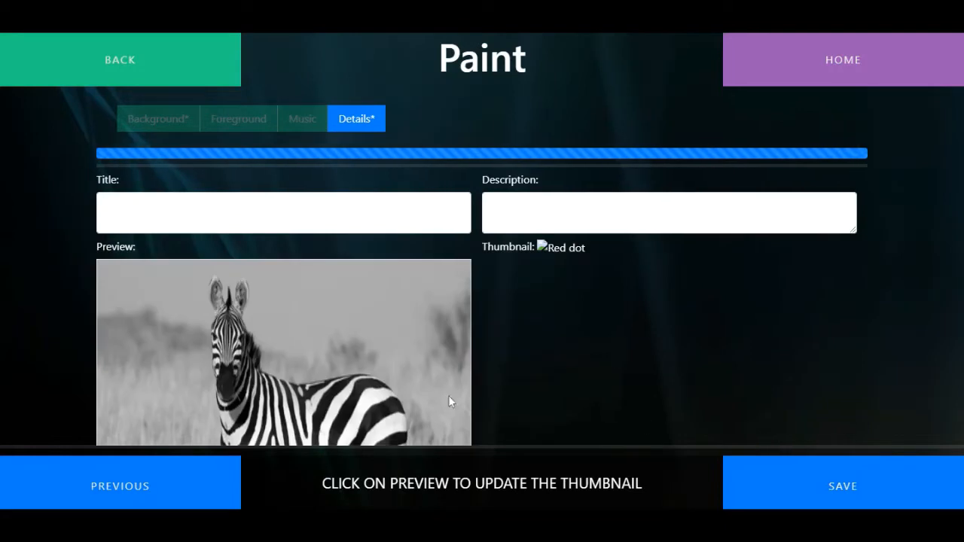
# Step: Paint over parts of the zebra preview to update the thumbnail, and reposition it so the crop frames the zebra's head
pyautogui.click(300, 371)
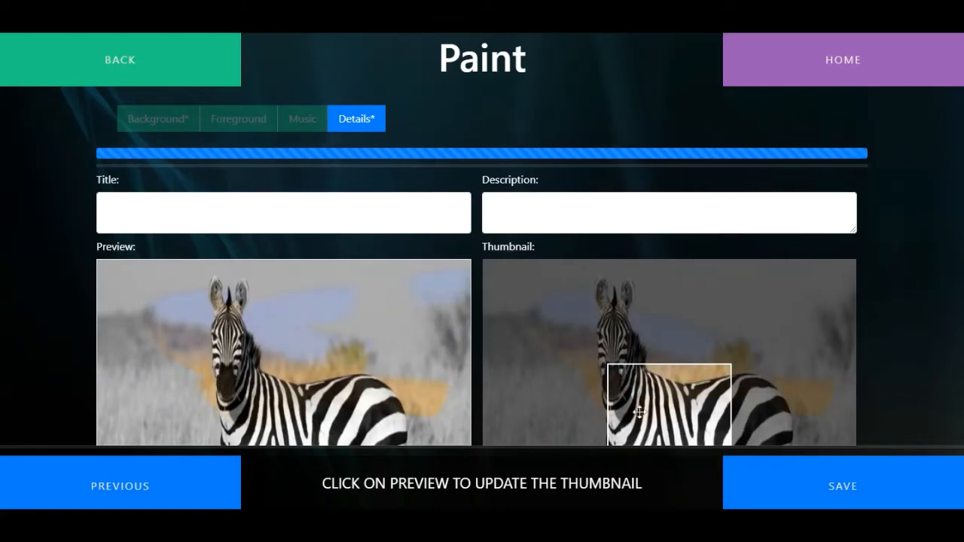
pyautogui.moveTo(644, 416); pyautogui.dragTo(685, 471)
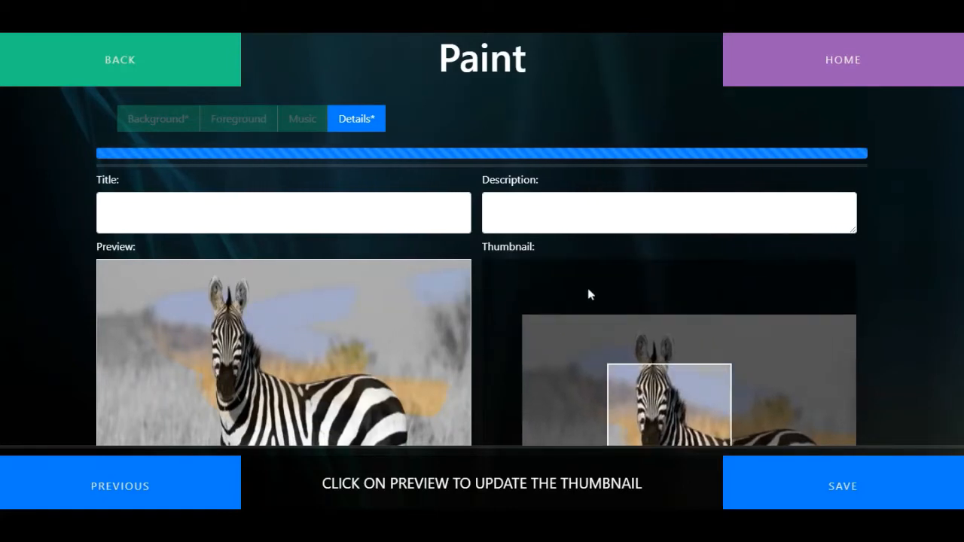
# Step: Title the activity "Zebra", enter the description "Colour in the image of the zebra" and save it
pyautogui.click(105, 213)
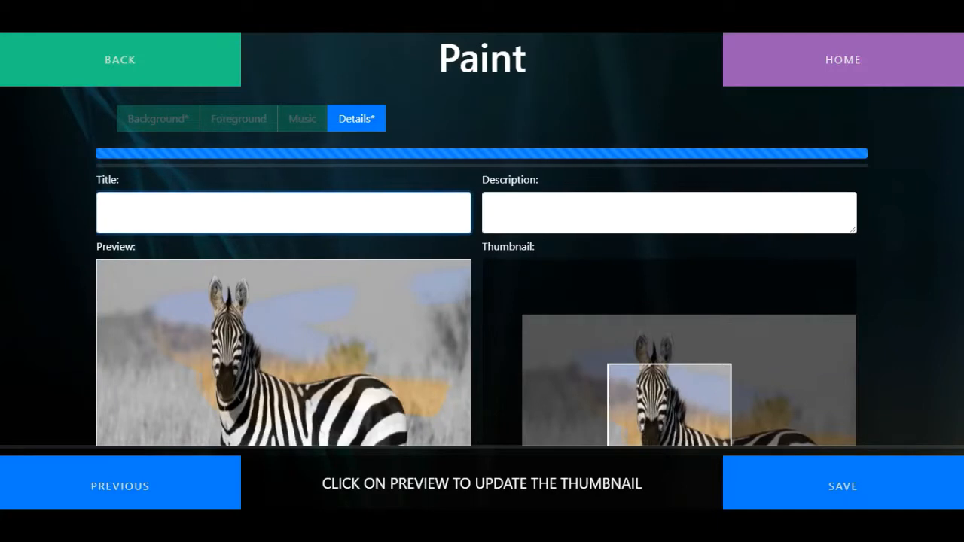
pyautogui.write('Zebra')
pyautogui.press('Tab')
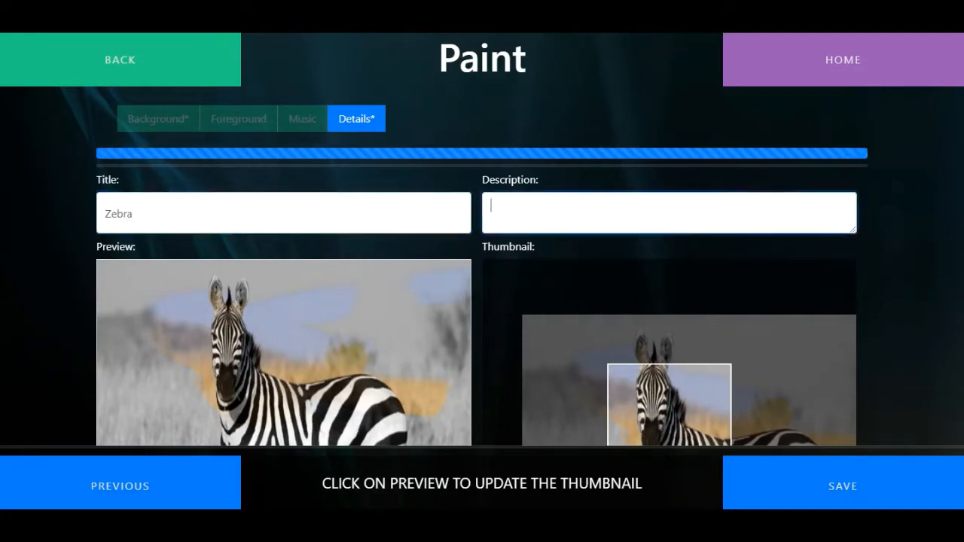
pyautogui.write('Colour in the image of the zebra')
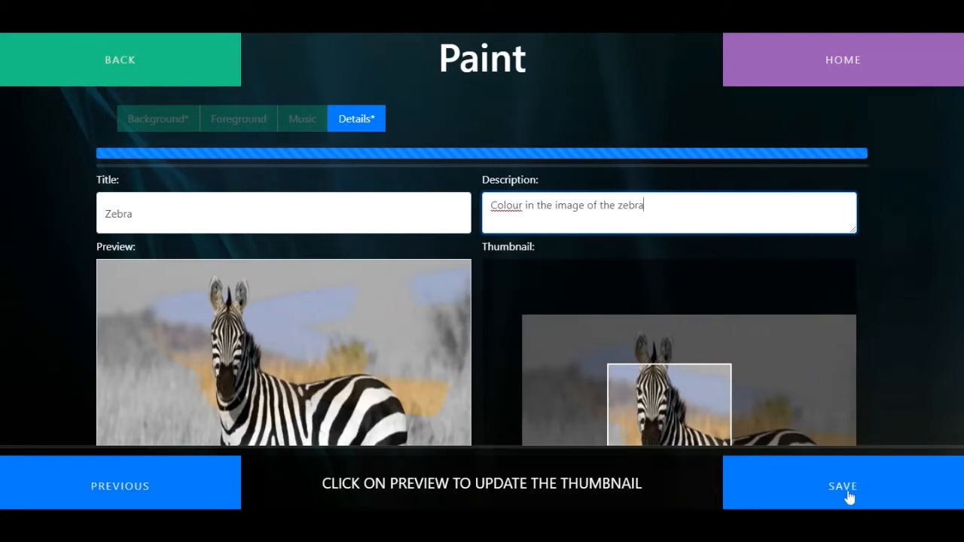
pyautogui.click(844, 494)
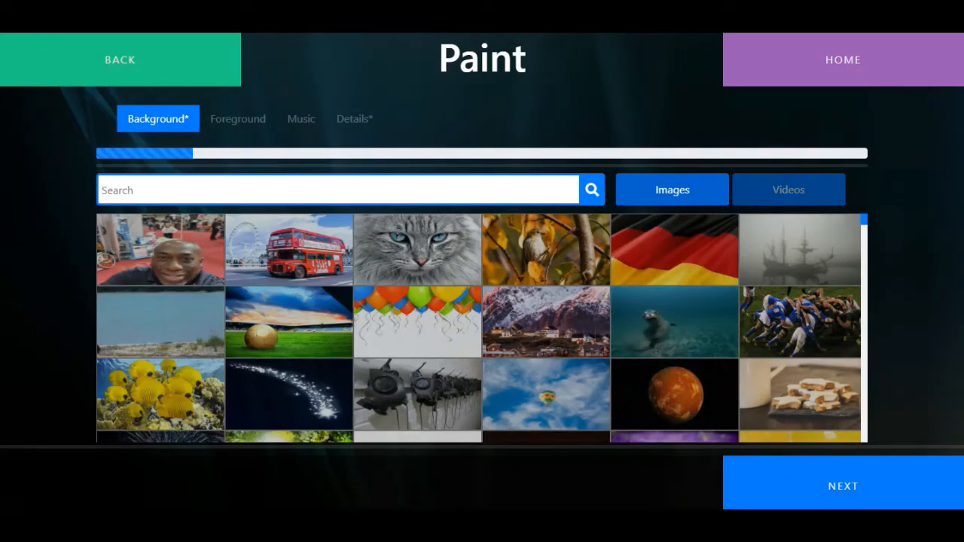
# Step: Search the background images for "car", choose the cartoon farm with the red barn and silo, and continue to the foreground selection
pyautogui.write('car')
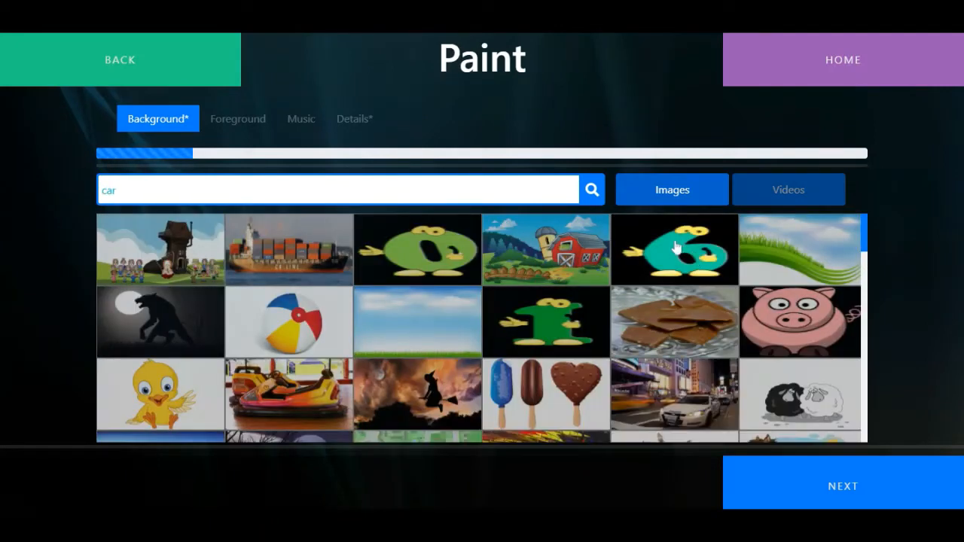
pyautogui.click(586, 262)
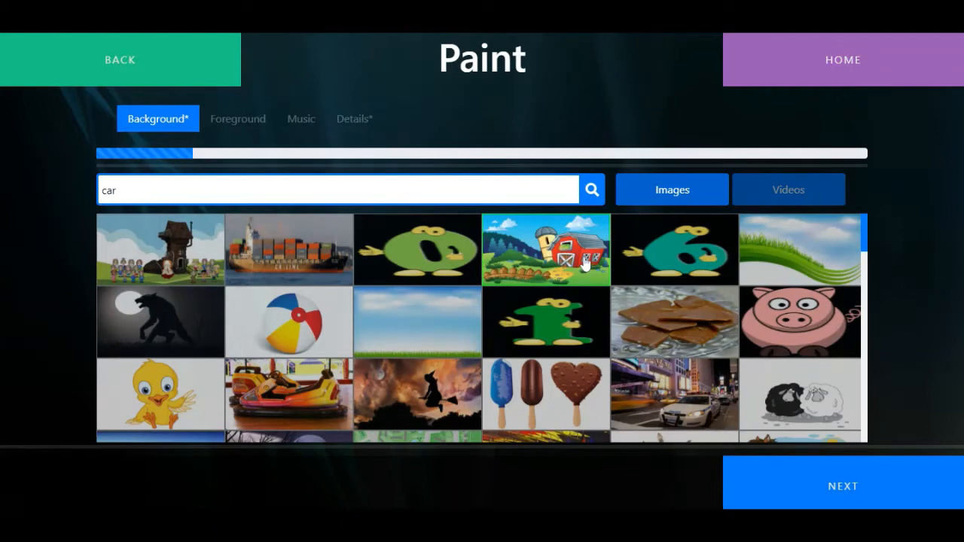
pyautogui.click(864, 489)
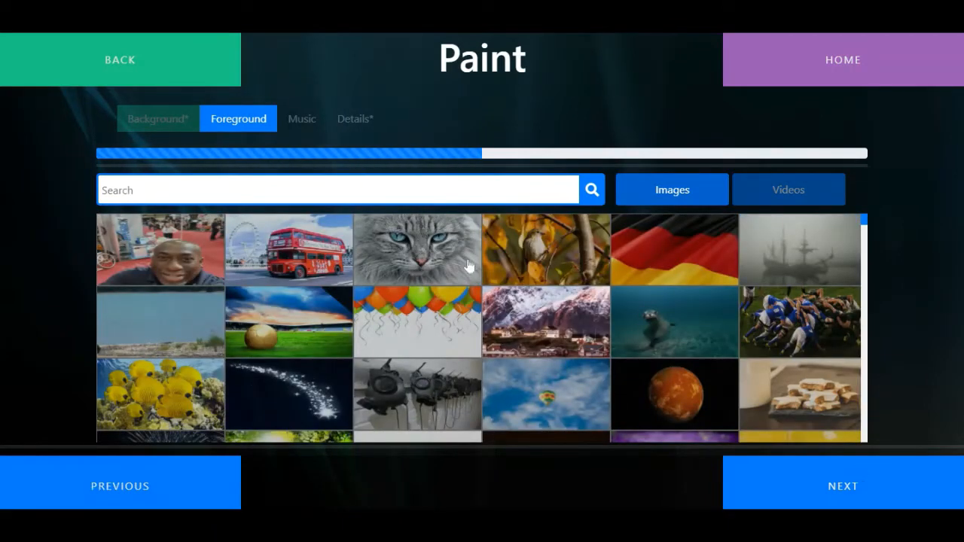
# Step: Search the foreground images for "farm", choose the cartoon cows with flowers on green and continue to the music selection
pyautogui.write('farm')
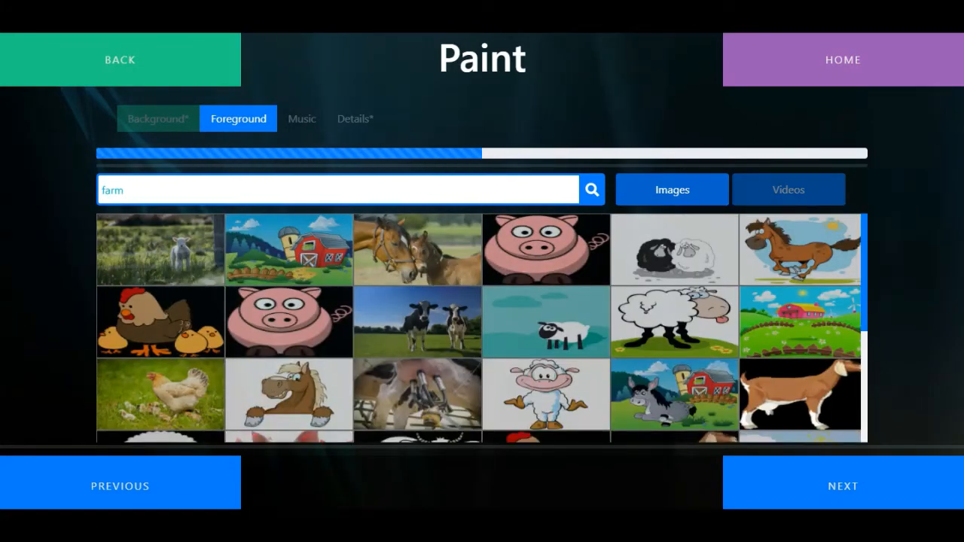
pyautogui.scroll(-2, 768, 370)
pyautogui.scroll(2, 768, 376)
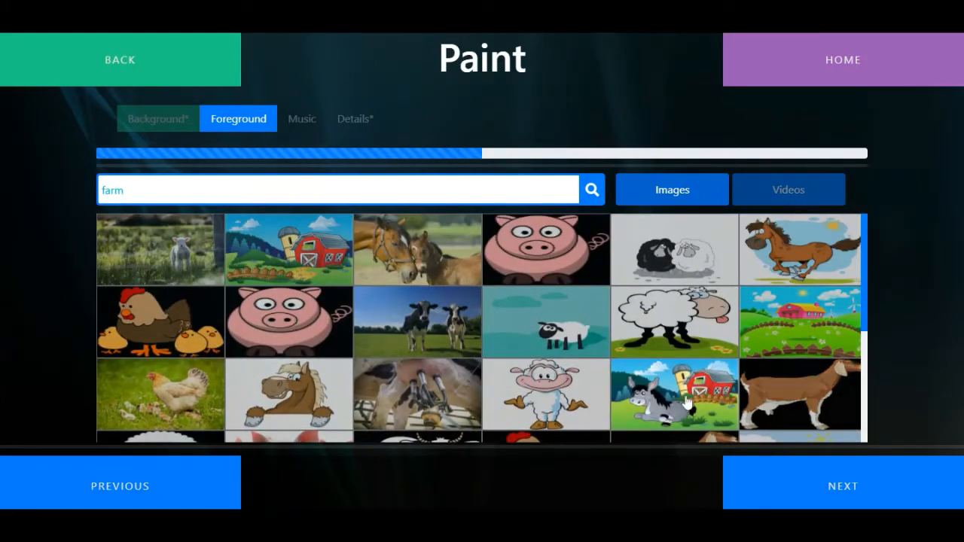
pyautogui.scroll(-2, 687, 403)
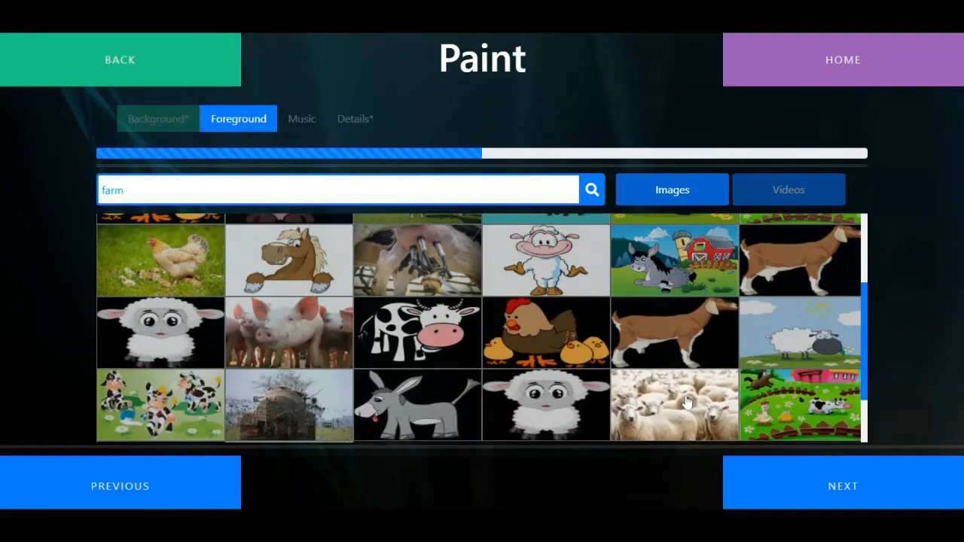
pyautogui.scroll(-2, 684, 400)
pyautogui.click(203, 357)
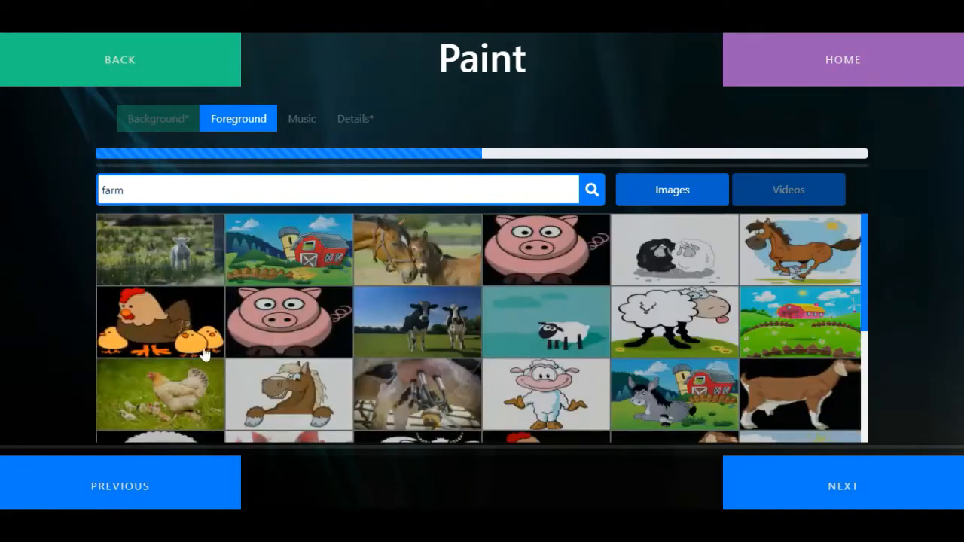
pyautogui.click(838, 490)
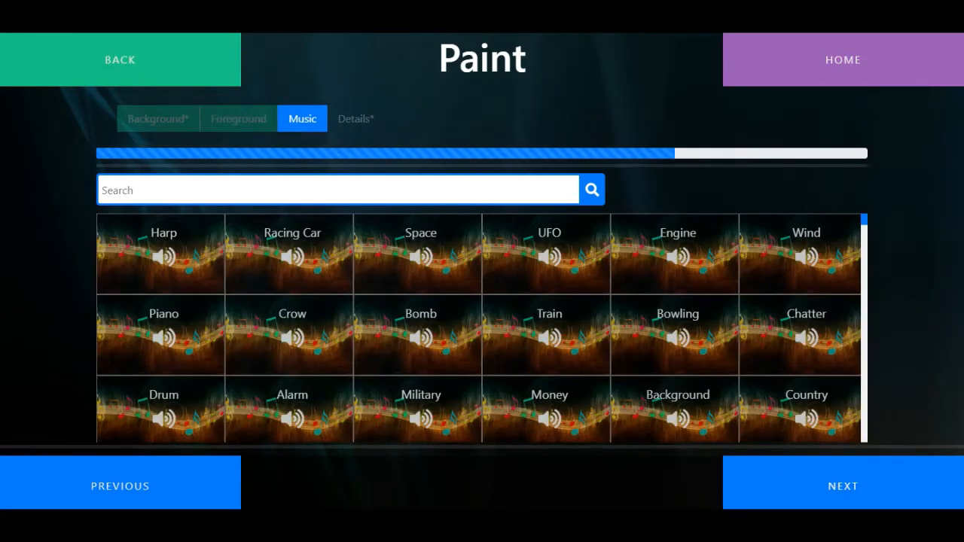
# Step: Search the music for "cow", select the Cow sound and continue to the activity details
pyautogui.write('cows')
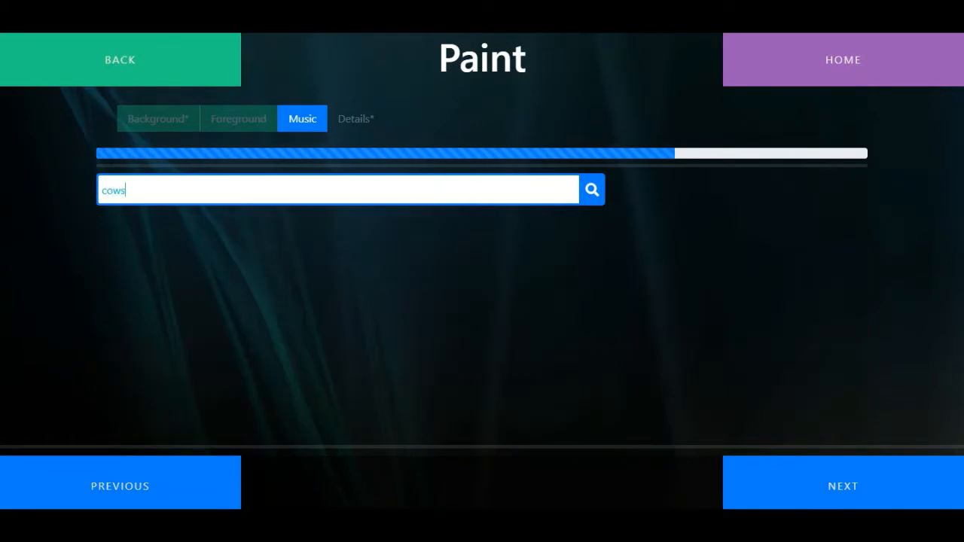
pyautogui.press('BackSpace')
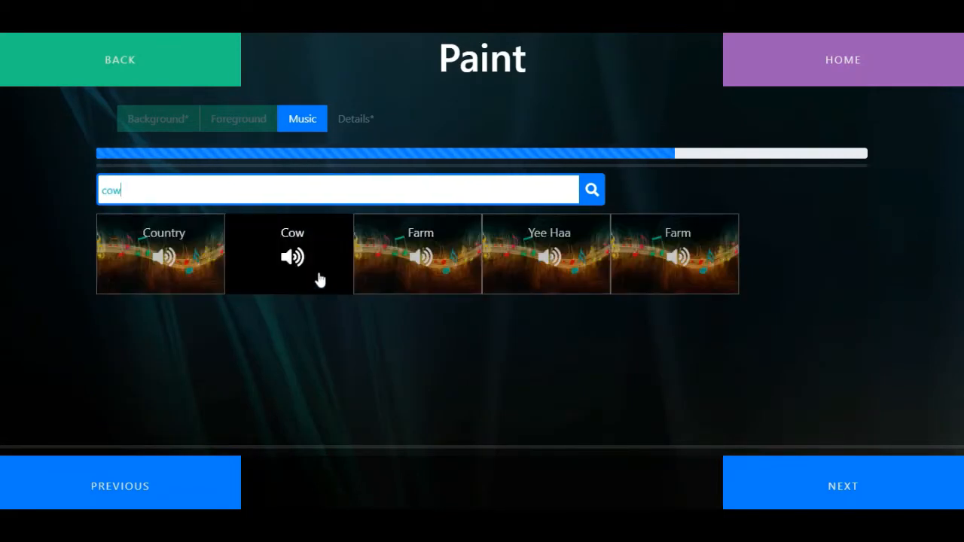
pyautogui.click(298, 260)
pyautogui.click(841, 487)
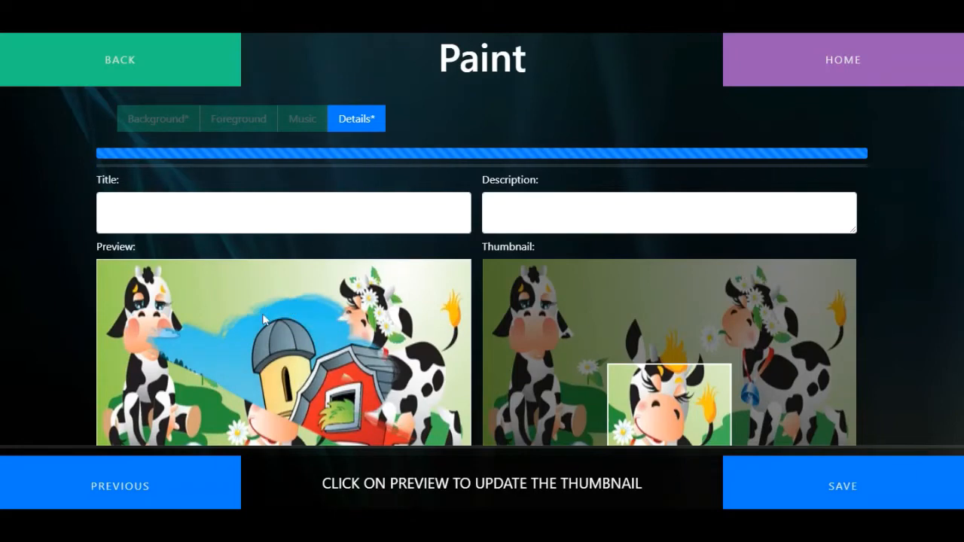
# Step: Wipe the cows preview to show the barn in the thumbnail, and save the activity as "Farm", described "Wipe the cows to see the barnyard"
pyautogui.click(273, 316)
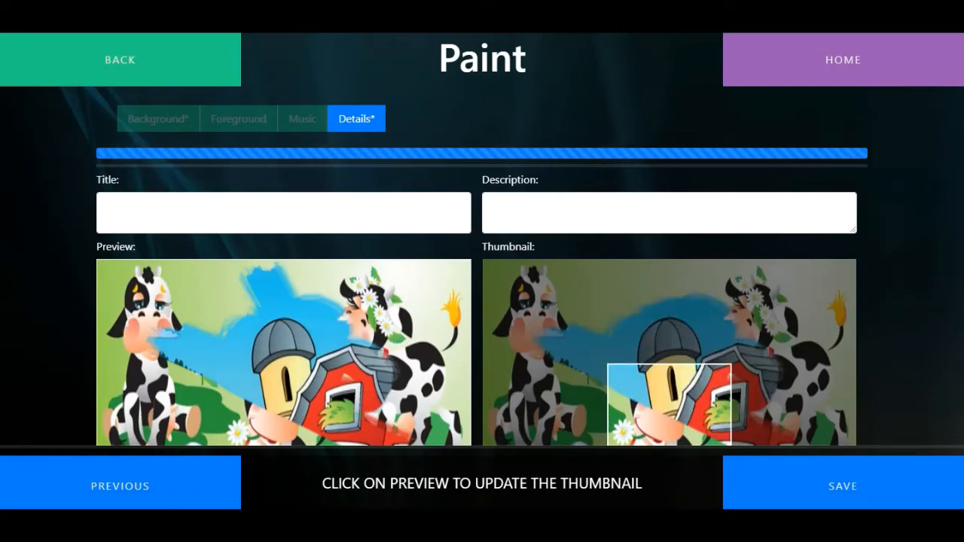
pyautogui.click(256, 215)
pyautogui.write('Far')
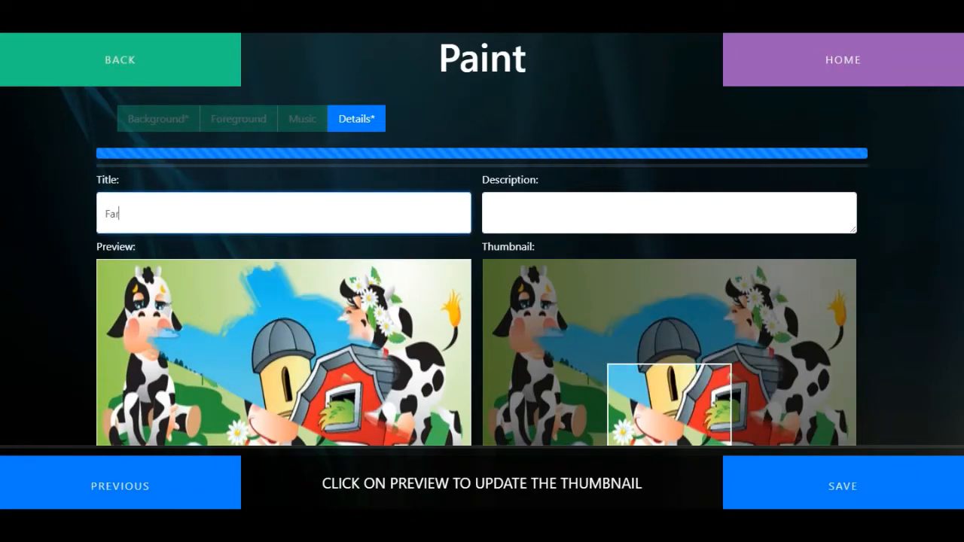
pyautogui.write('m')
pyautogui.press('Tab')
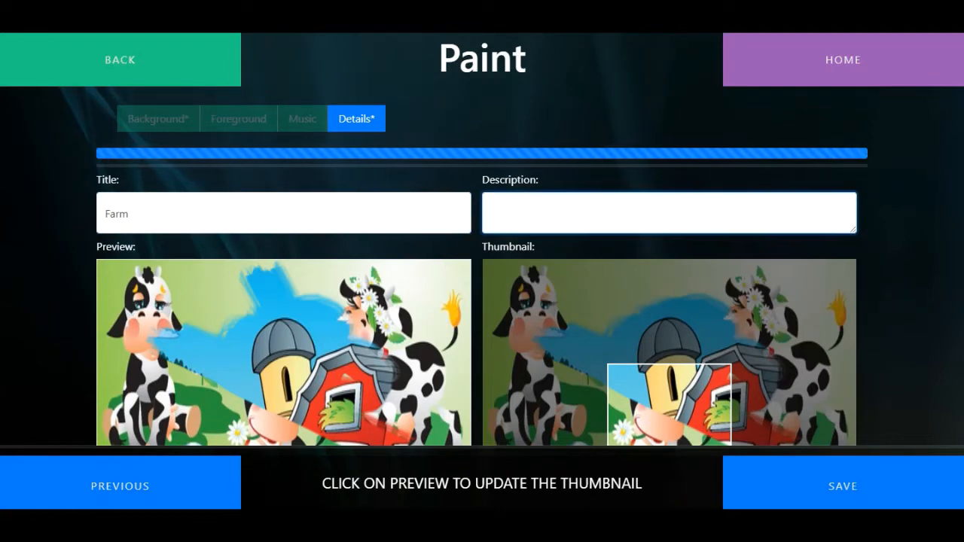
pyautogui.write('Wipe the cows to see the barnyard')
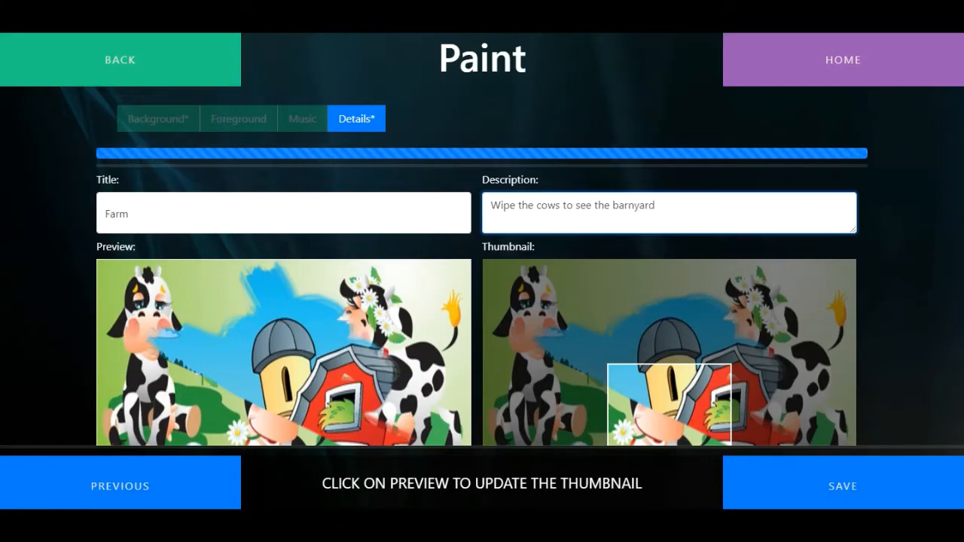
pyautogui.click(843, 494)
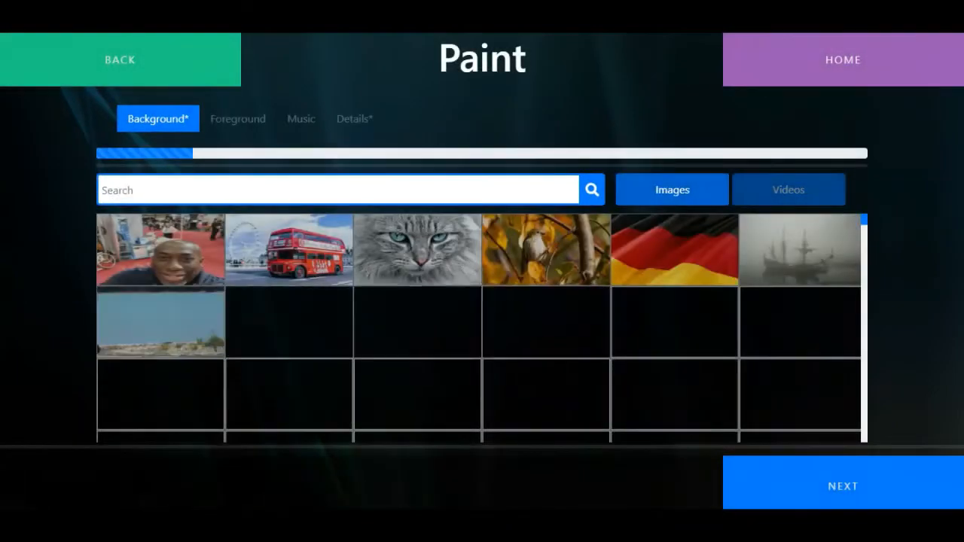
# Step: Choose the video of the plane in a hazy sky as the new Paint activity's background and continue to the foreground selection
pyautogui.click(798, 189)
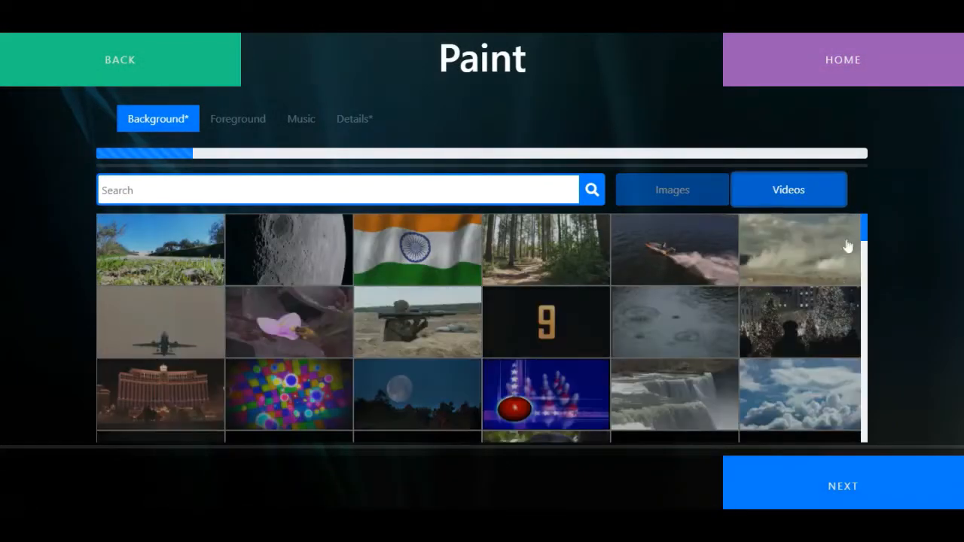
pyautogui.click(184, 320)
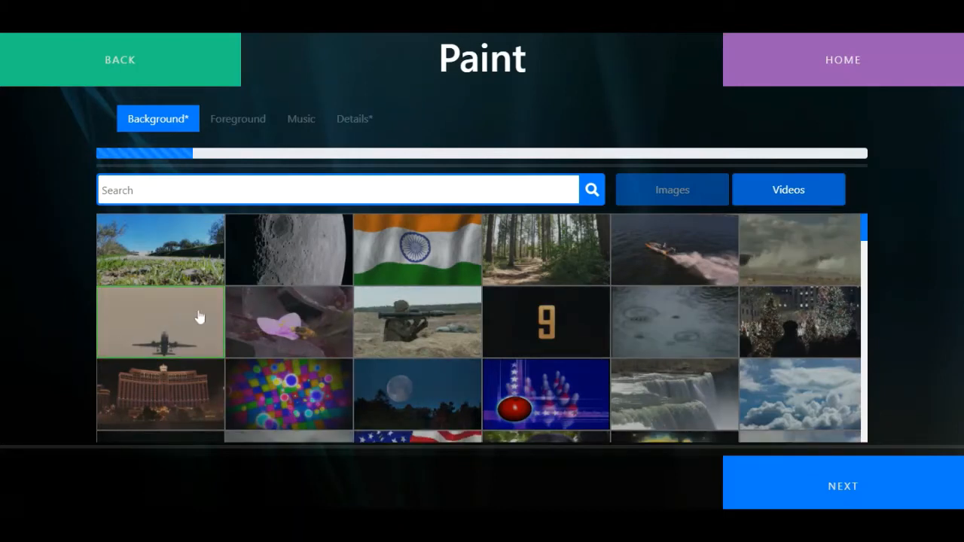
pyautogui.click(826, 494)
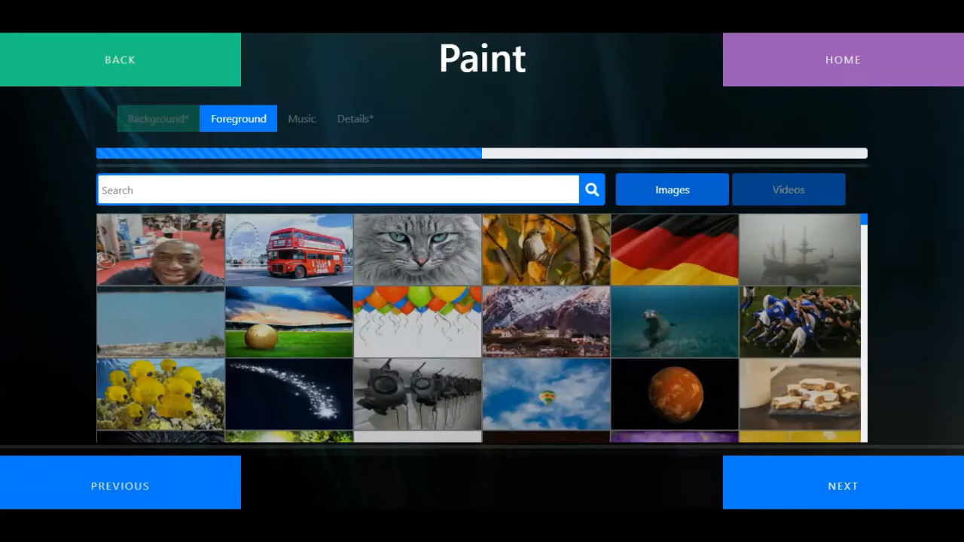
# Step: Search the foreground images for "plane", choose the airline captain image and continue to the details without selecting any music
pyautogui.write('plane')
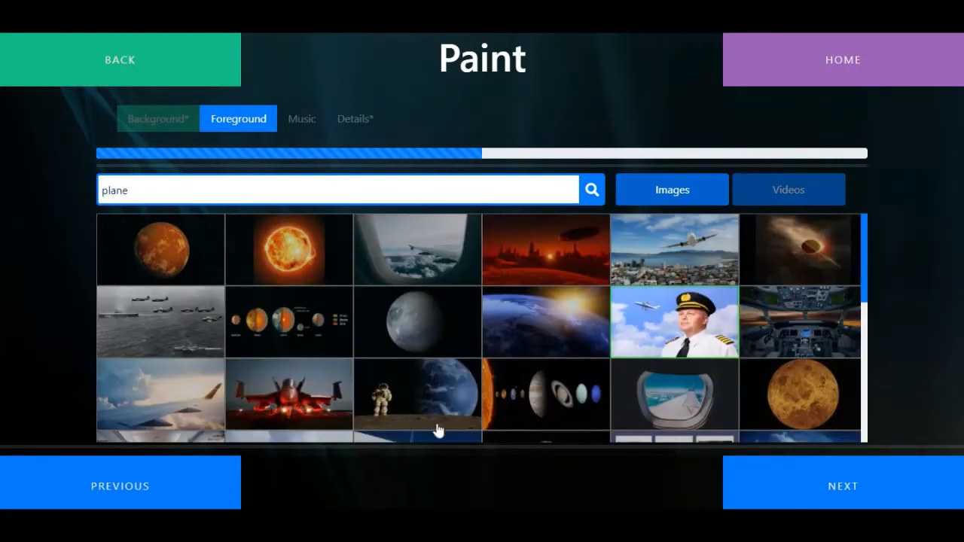
pyautogui.click(827, 494)
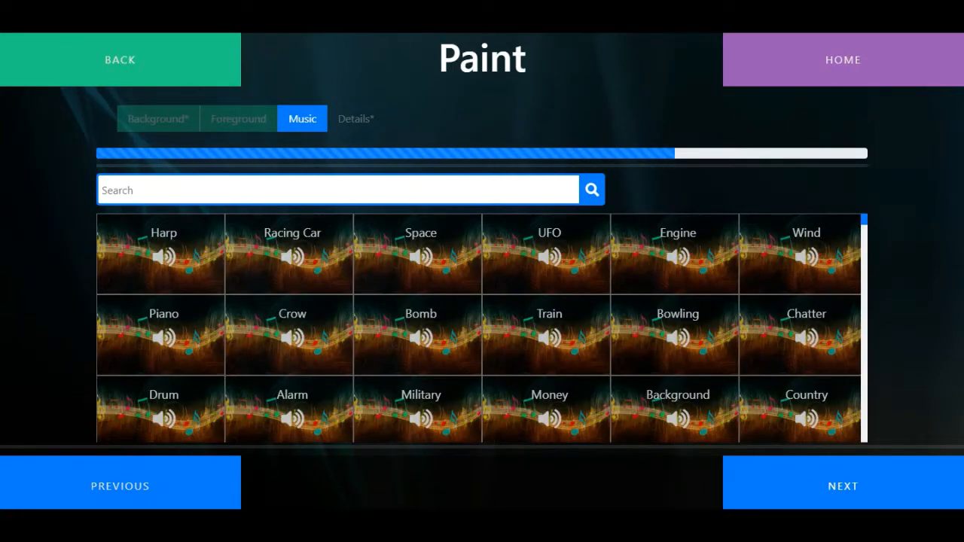
pyautogui.click(843, 483)
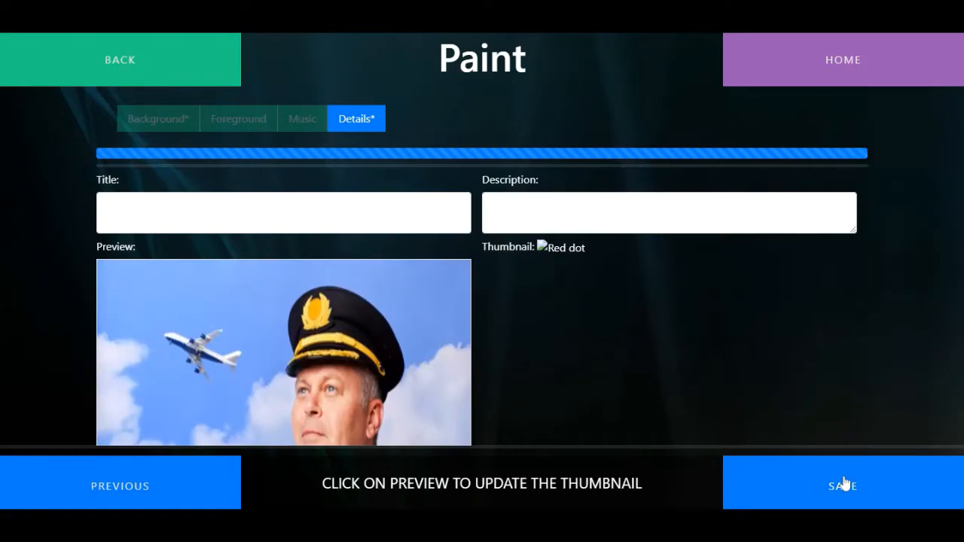
# Step: Title the activity "Plane" and enter the description "Wipe over the image of the captain to play the video"
pyautogui.click(229, 359)
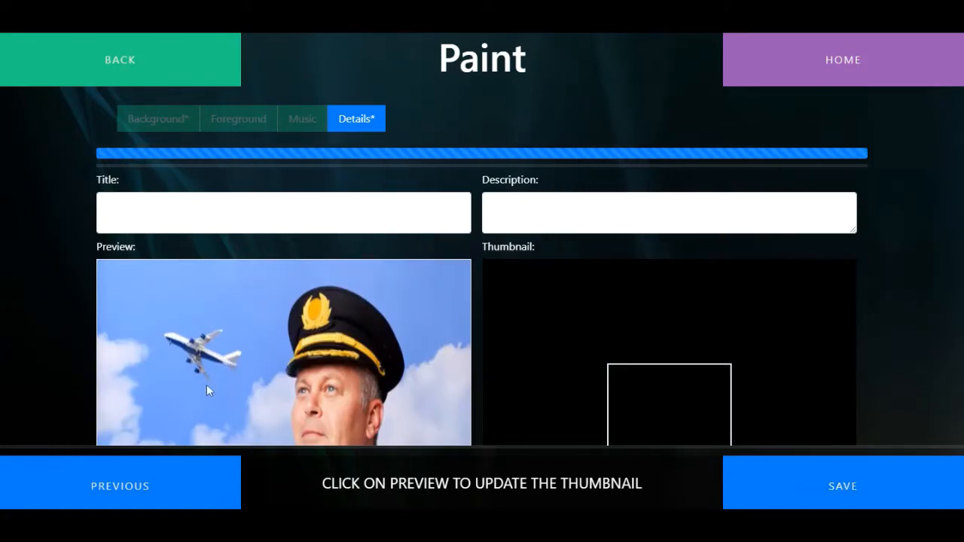
pyautogui.click(106, 213)
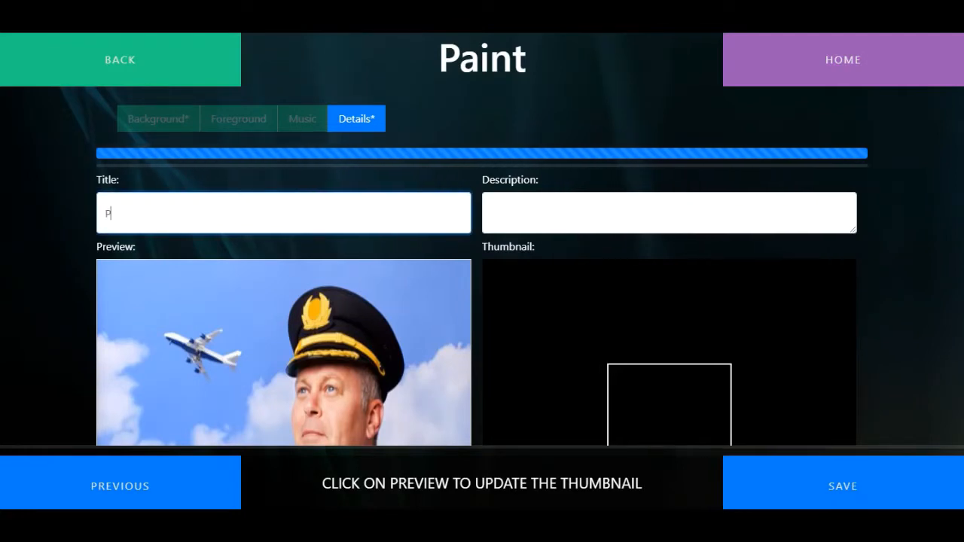
pyautogui.write('Plane')
pyautogui.press('Tab')
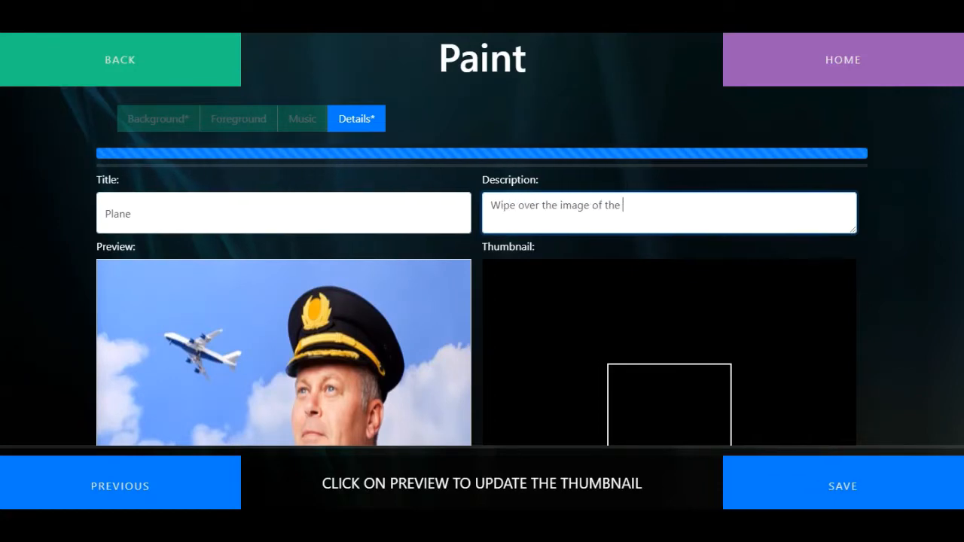
pyautogui.write('captin')
pyautogui.press('BackSpace')
pyautogui.press('BackSpace')
pyautogui.press('BackSpace')
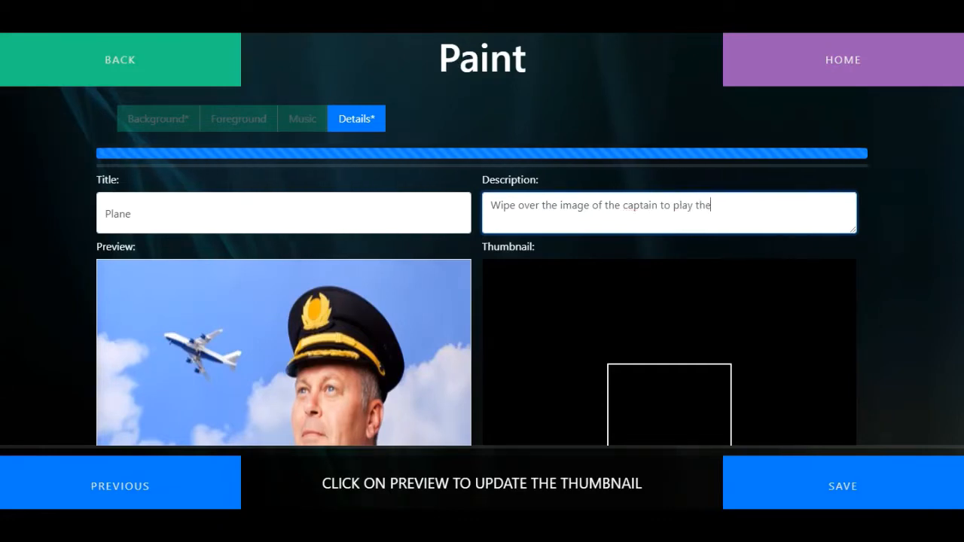
pyautogui.write('ideo')
# Step: Wipe over the captain in the preview to reveal the plane video for the thumbnail, and save the activity
pyautogui.moveTo(199, 280)
pyautogui.mouseDown()
pyautogui.moveTo(271, 419)
pyautogui.moveTo(286, 399)
pyautogui.moveTo(222, 348)
pyautogui.moveTo(298, 305)
pyautogui.moveTo(311, 322)
pyautogui.mouseUp()
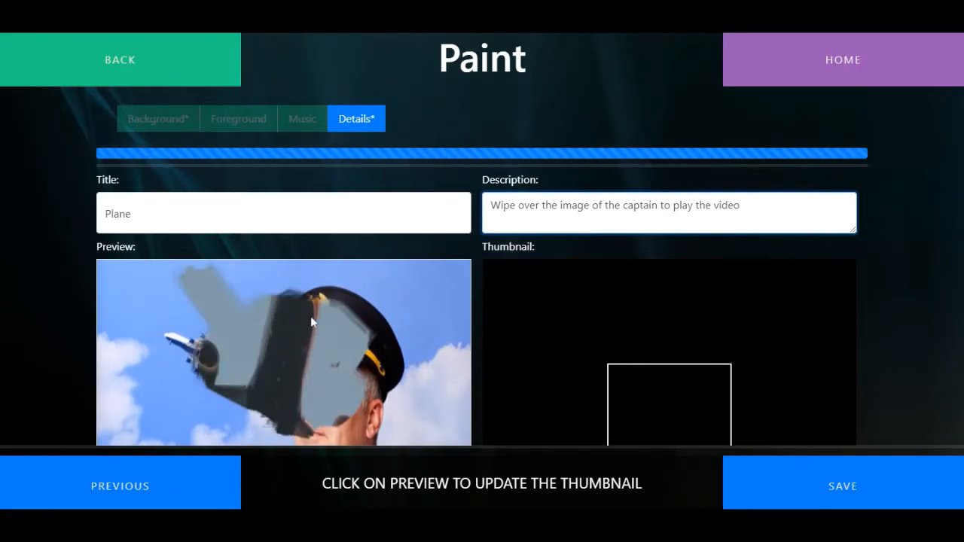
pyautogui.click(311, 322)
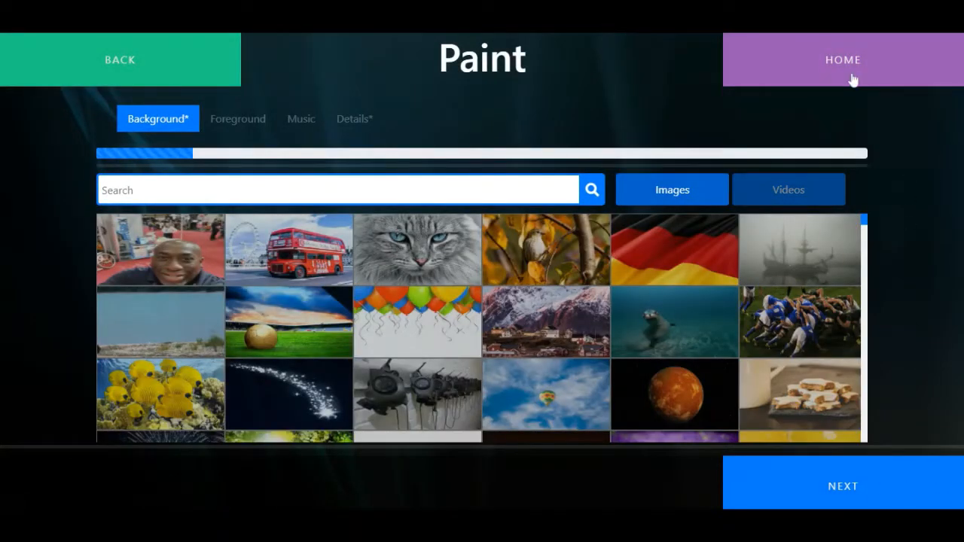
# Step: Return to the home page and start creating a new activity from the Activity Editor
pyautogui.click(852, 80)
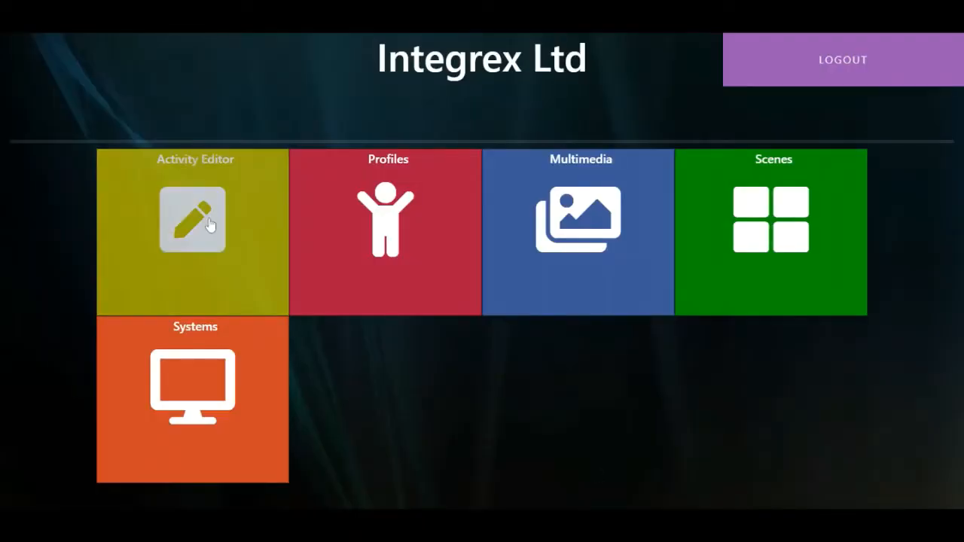
pyautogui.click(208, 223)
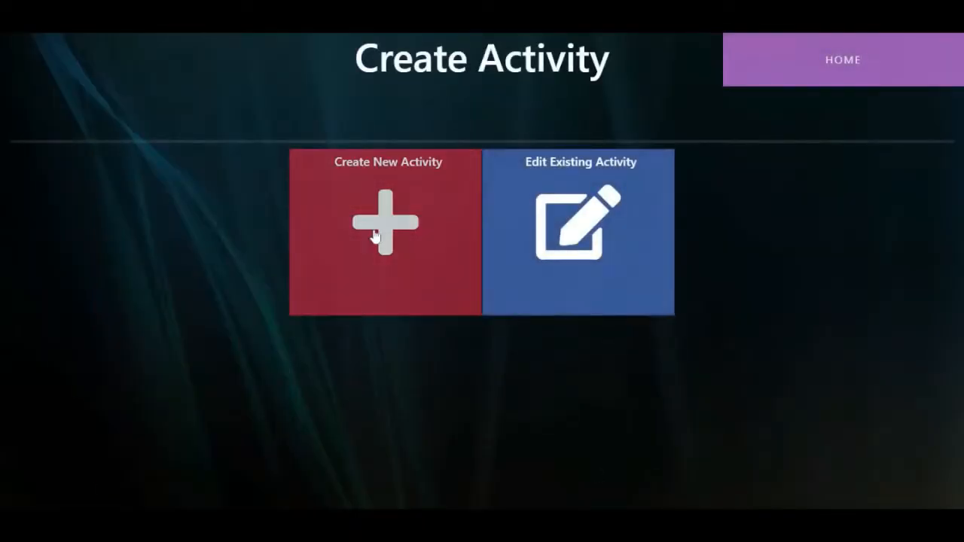
pyautogui.click(374, 236)
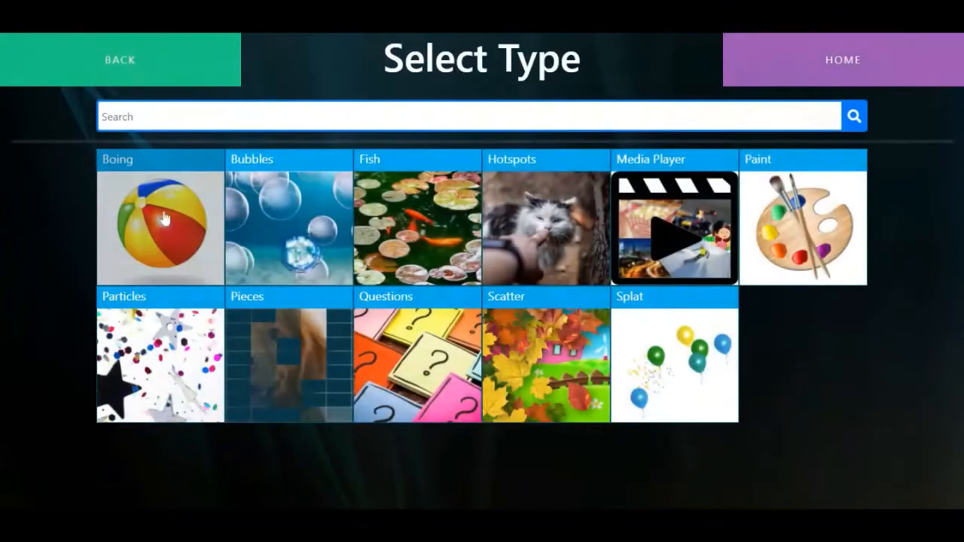
# Step: Start a Boing activity, search the background images for "halloween" and use the castle with the full moon as the background
pyautogui.click(131, 209)
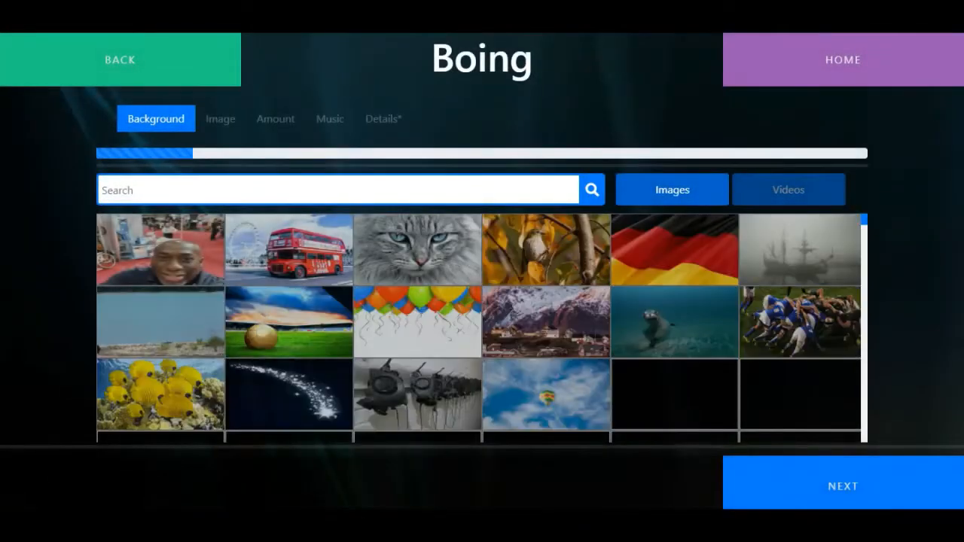
pyautogui.write('hall')
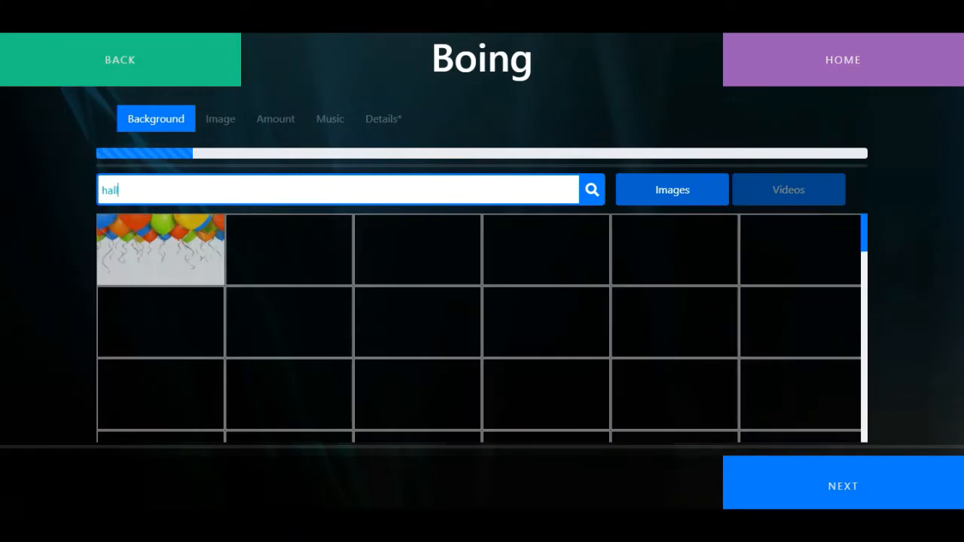
pyautogui.write('oween')
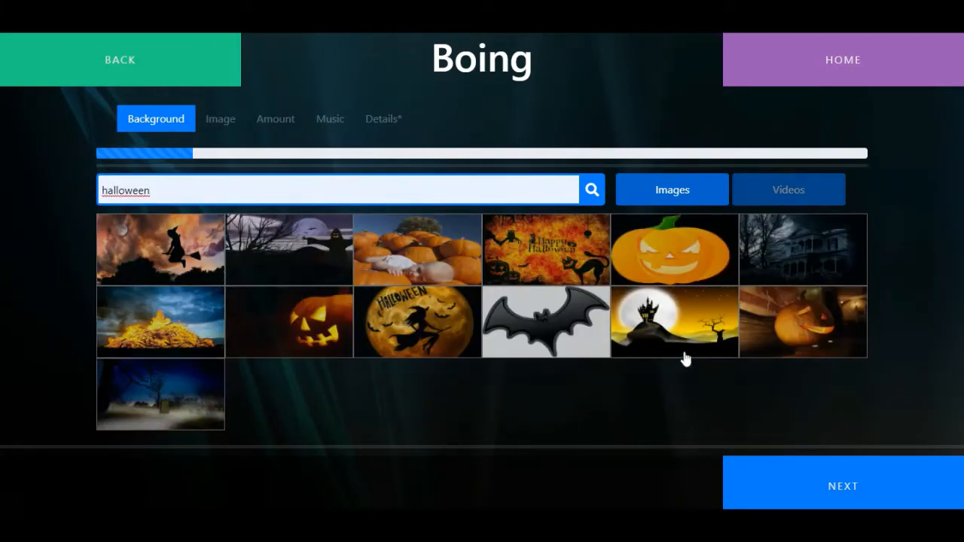
pyautogui.click(876, 486)
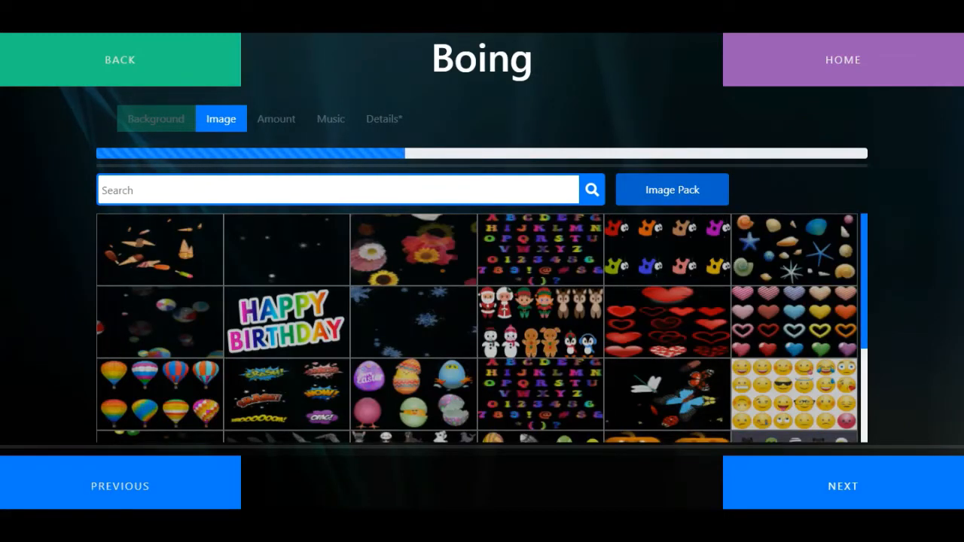
# Step: Choose the orange pumpkin faces image pack for the bouncing objects and set the amount to Four
pyautogui.scroll(-1, 671, 349)
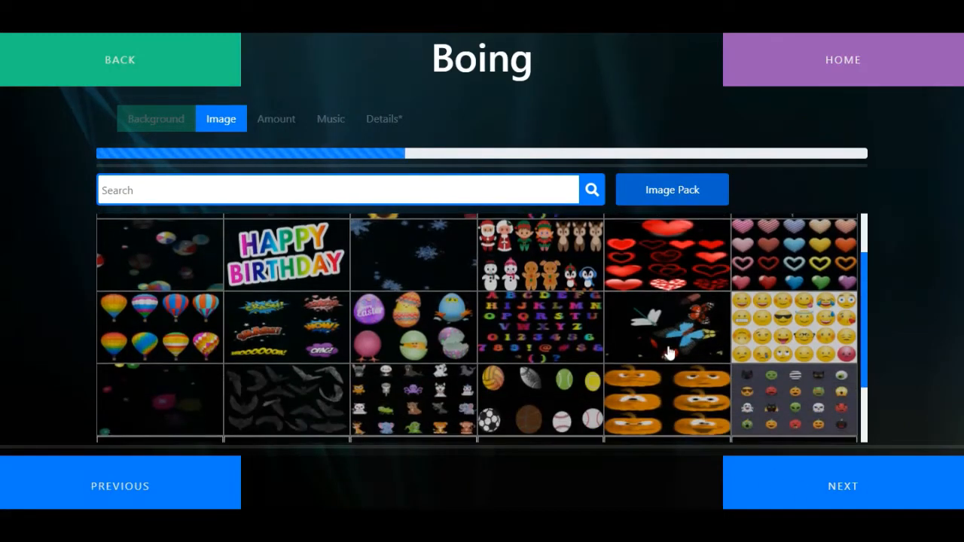
pyautogui.click(631, 405)
pyautogui.click(855, 488)
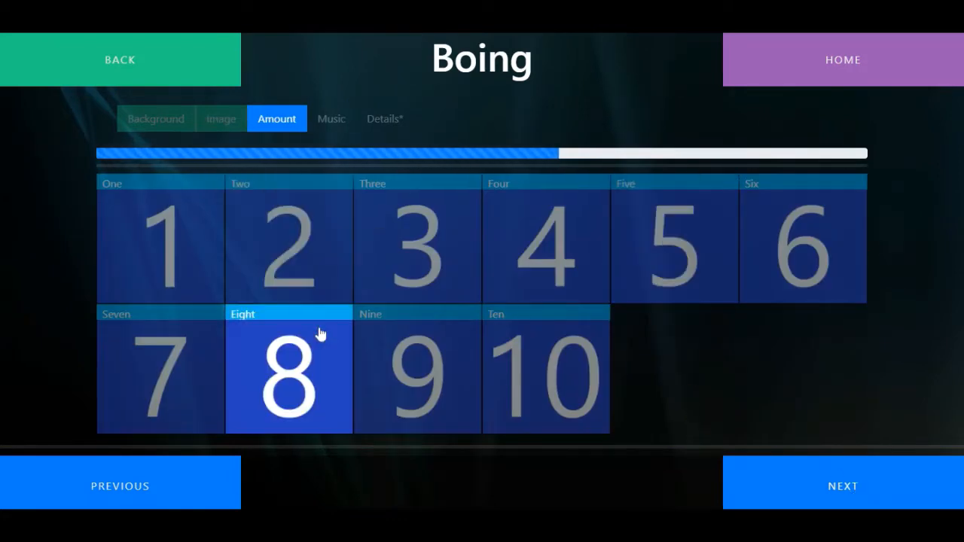
pyautogui.click(552, 258)
pyautogui.click(854, 484)
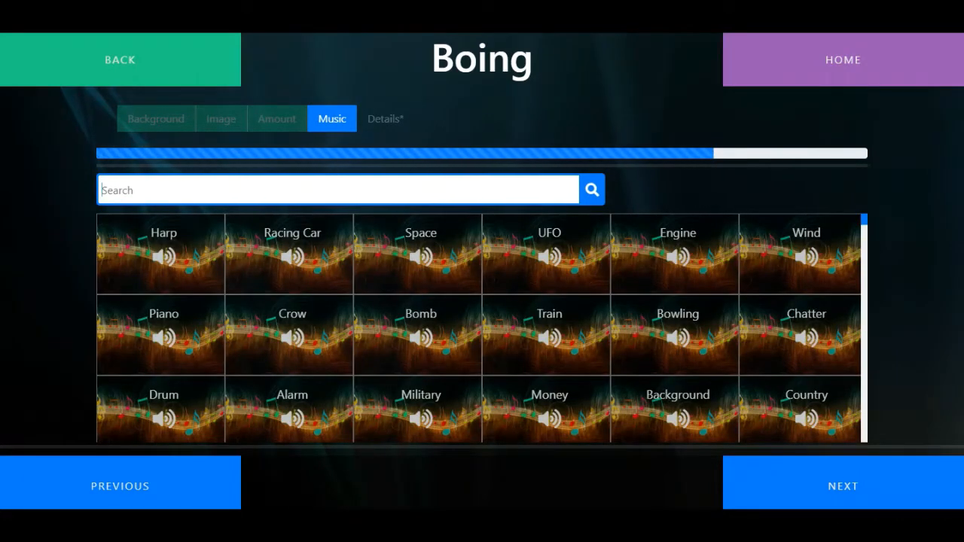
# Step: Search the music for "halloween", choose the Haunted track and continue to the details
pyautogui.write('hau')
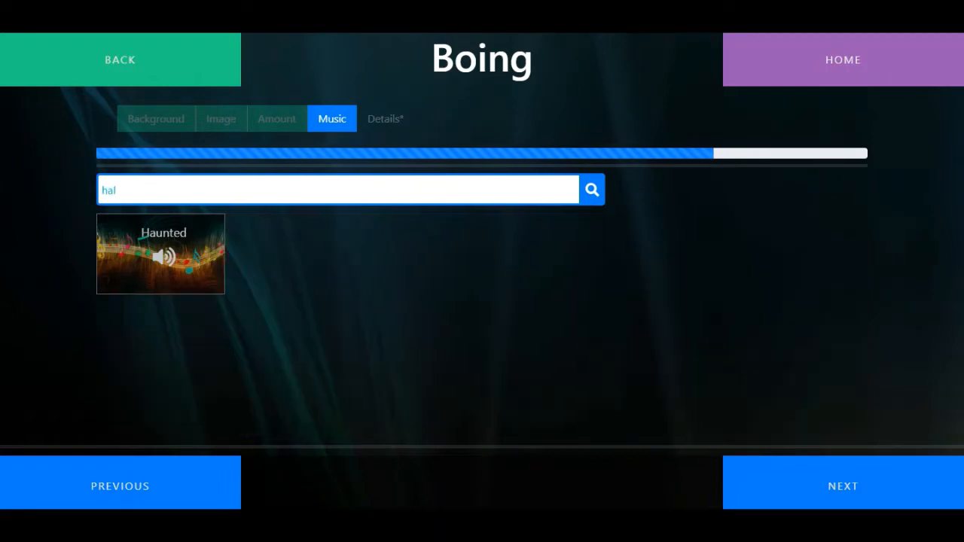
pyautogui.write('loween')
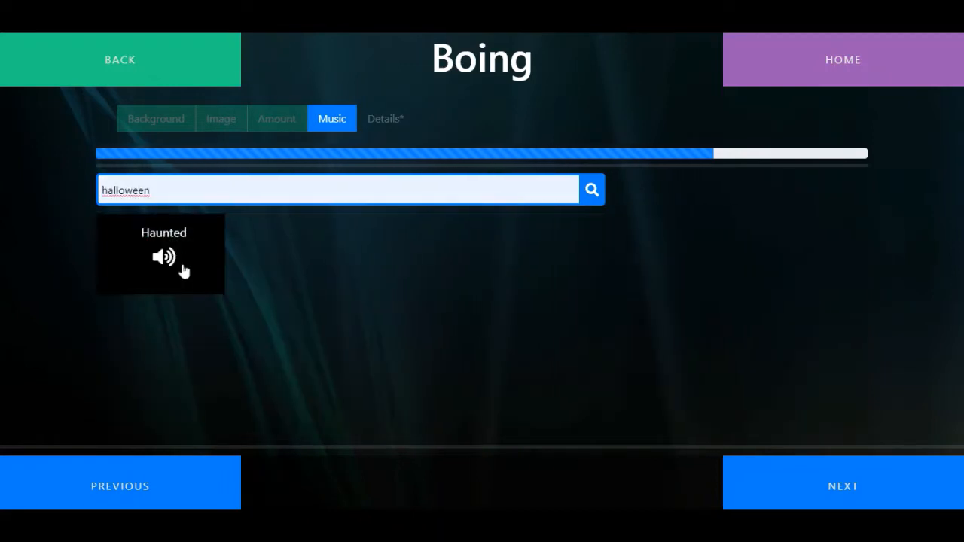
pyautogui.click(859, 483)
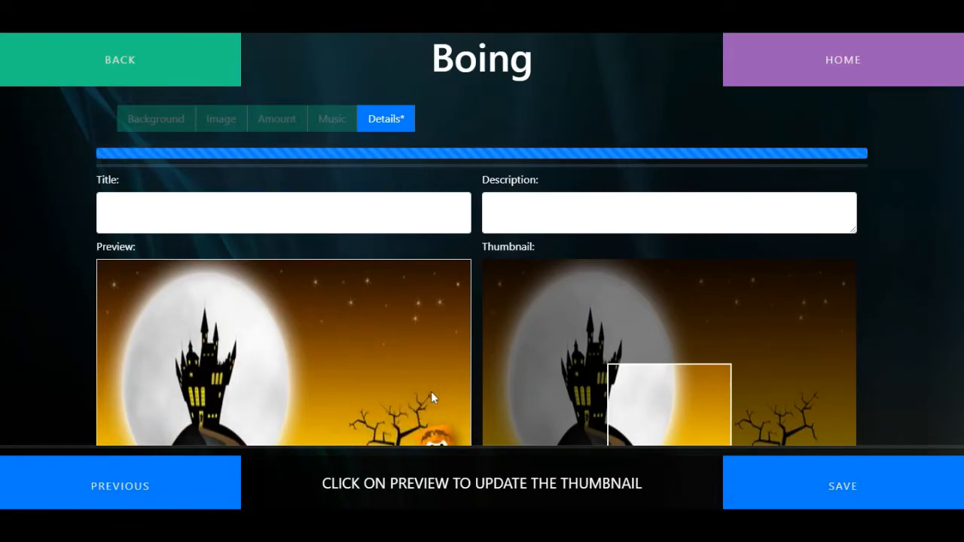
# Step: Capture the bouncing pumpkins from the preview, reposition the thumbnail crop around them, and title the activity "Pumpkins"
pyautogui.click(336, 346)
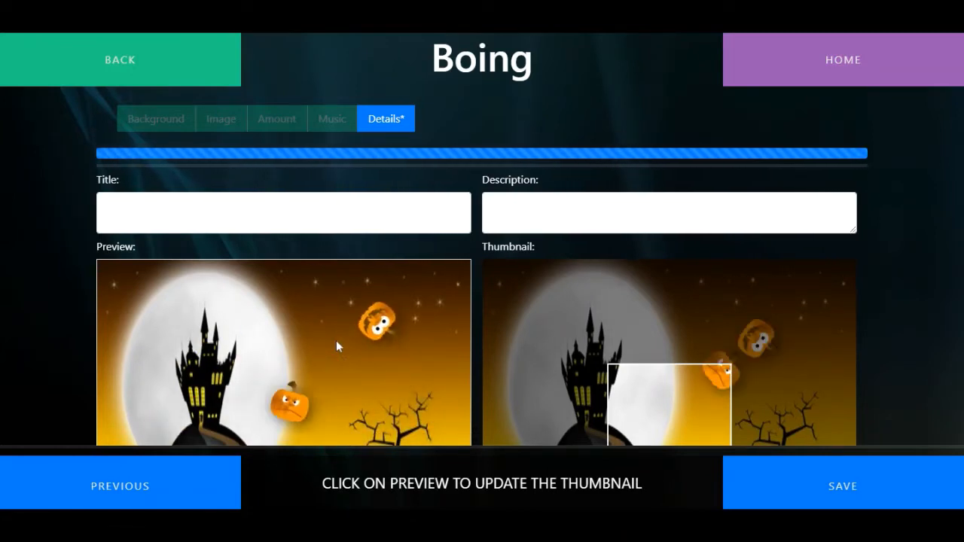
pyautogui.moveTo(548, 366); pyautogui.dragTo(481, 396)
pyautogui.click(341, 214)
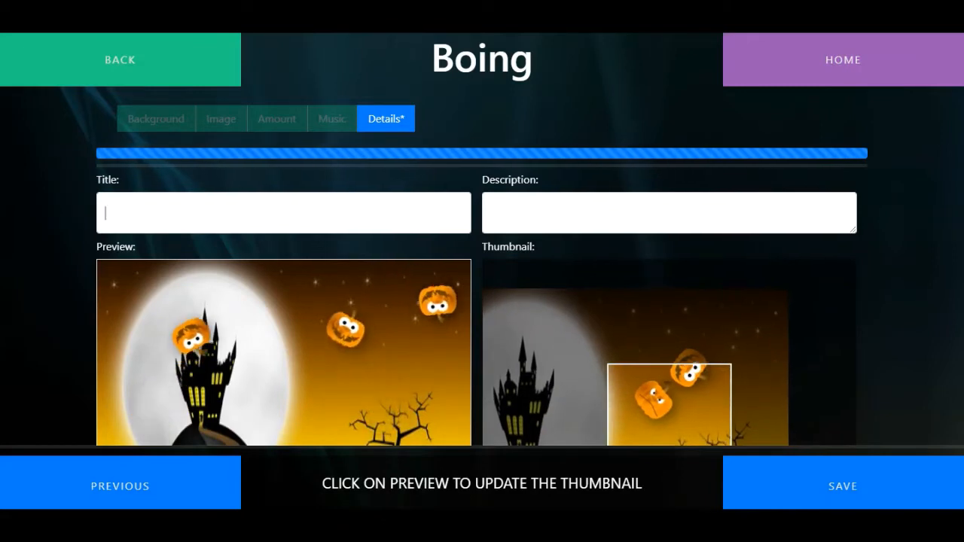
pyautogui.write('Pumpkins')
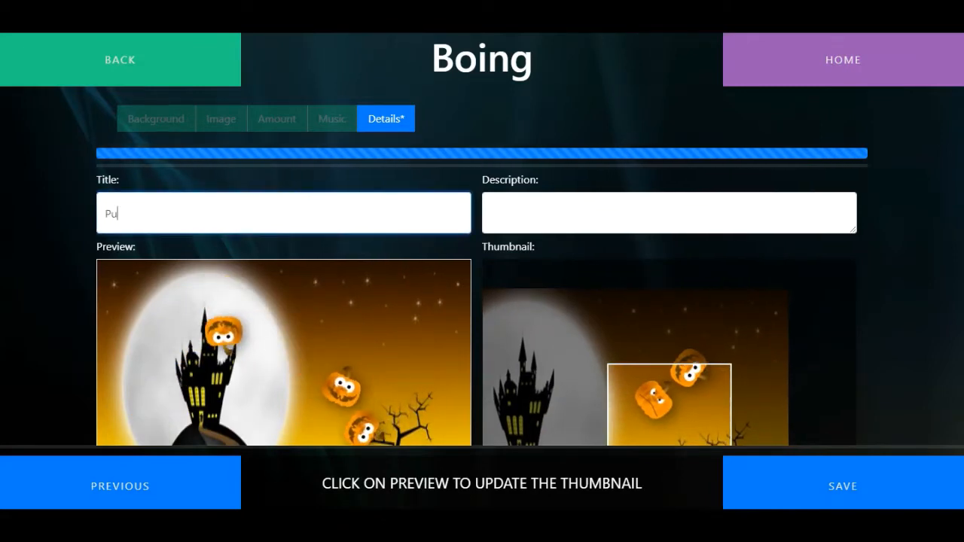
pyautogui.press('Tab')
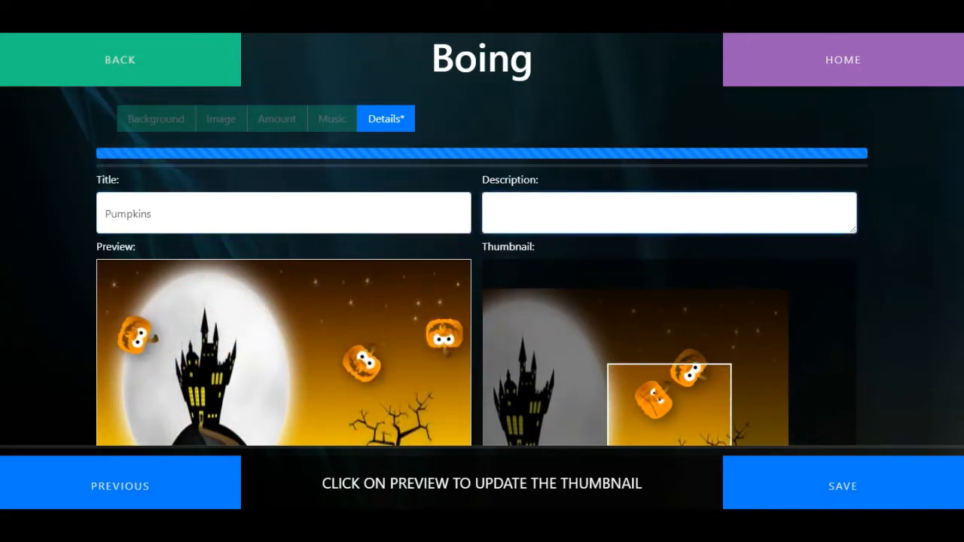
# Step: Enter the description "Bounce the Pumpkins across the haunted picture" and save the activity
pyautogui.write('Bou')
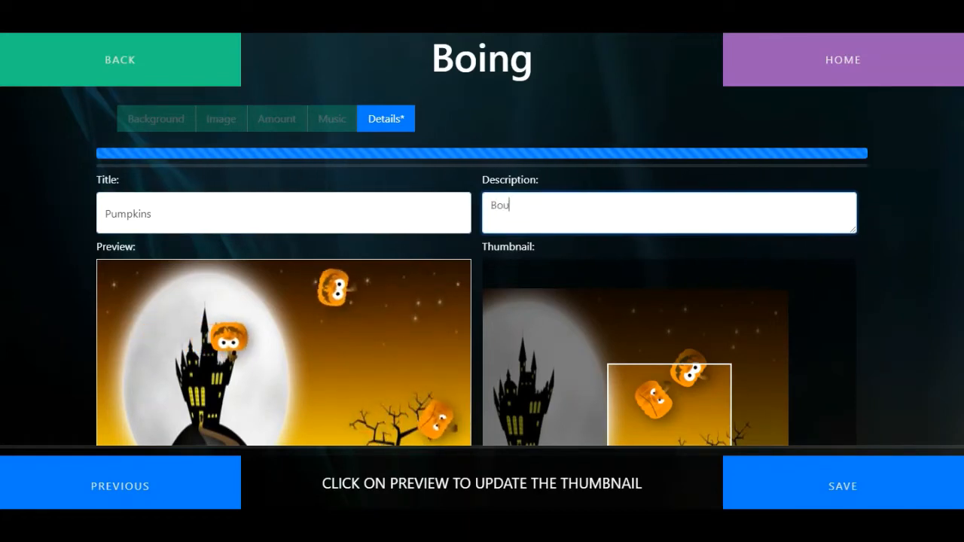
pyautogui.write('nce th')
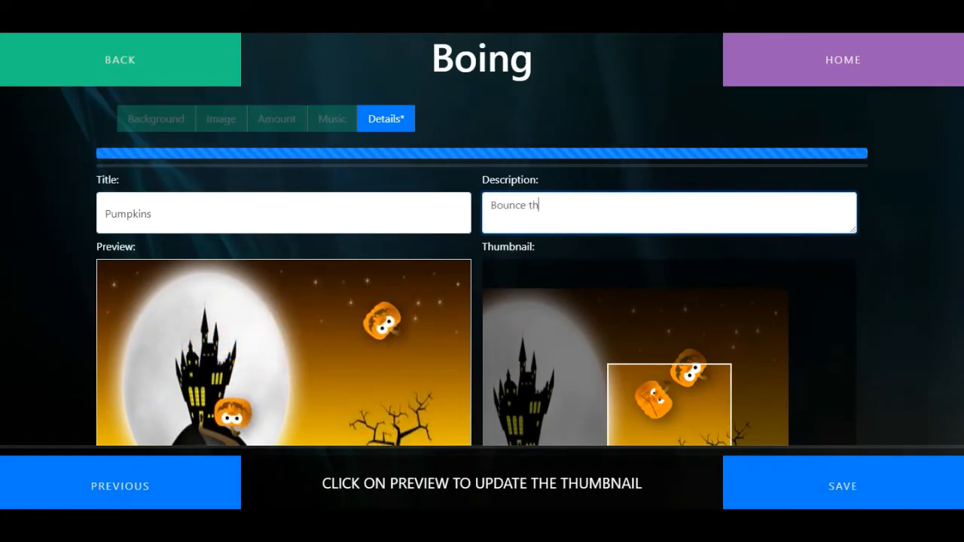
pyautogui.write('e Pump')
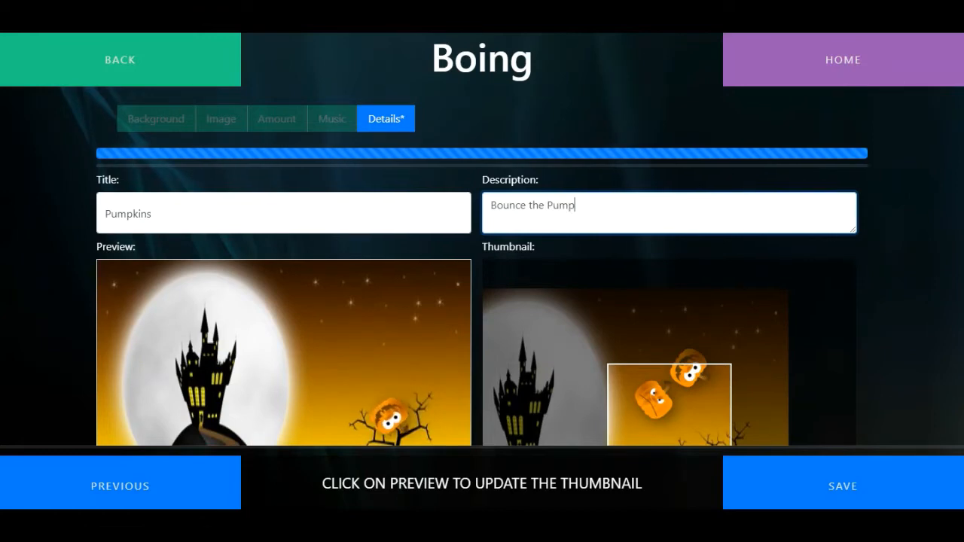
pyautogui.write('kins accr')
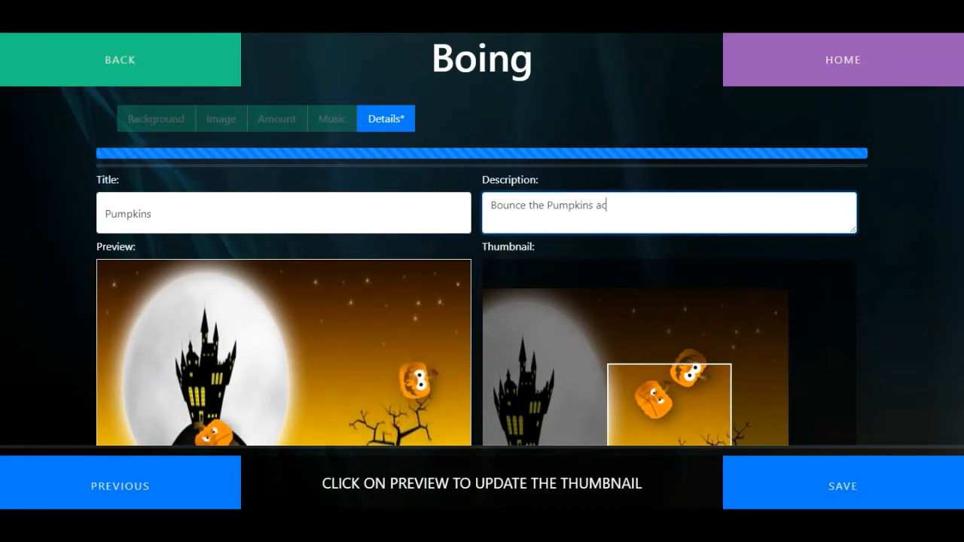
pyautogui.press('BackSpace')
pyautogui.press('BackSpace')
pyautogui.write('ro')
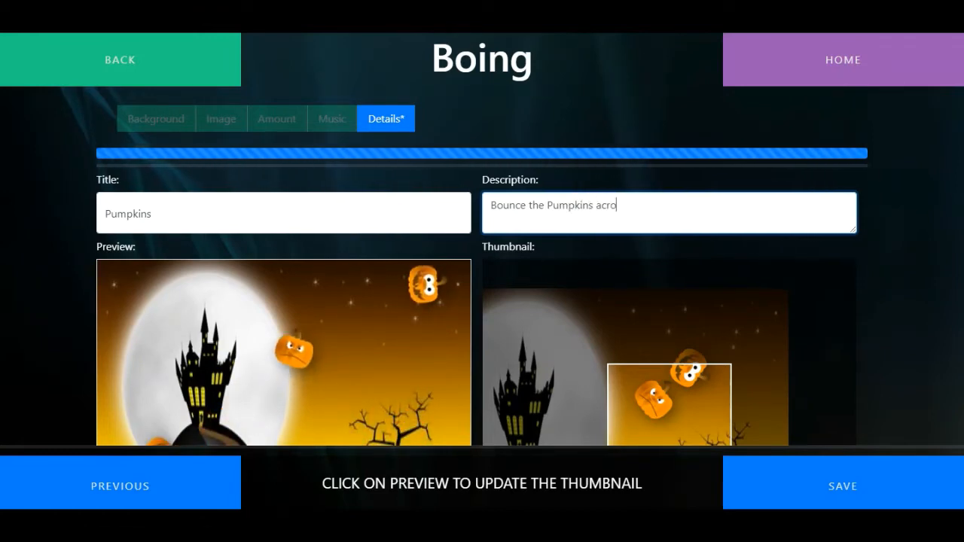
pyautogui.write('ss the haunted picture')
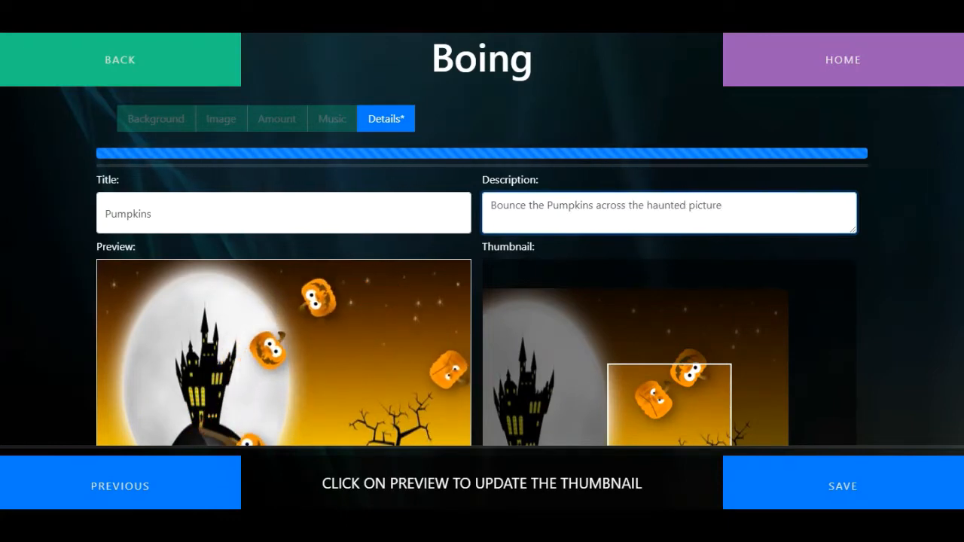
pyautogui.click(851, 479)
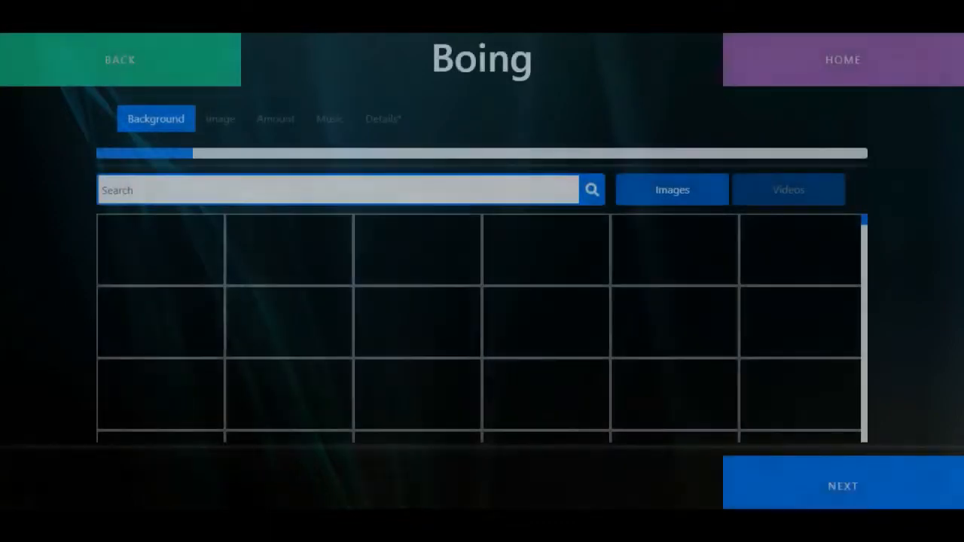
# Step: Return home and start a Bubbles activity, using the icy waterfall image from a "water" search as the background
pyautogui.click(846, 67)
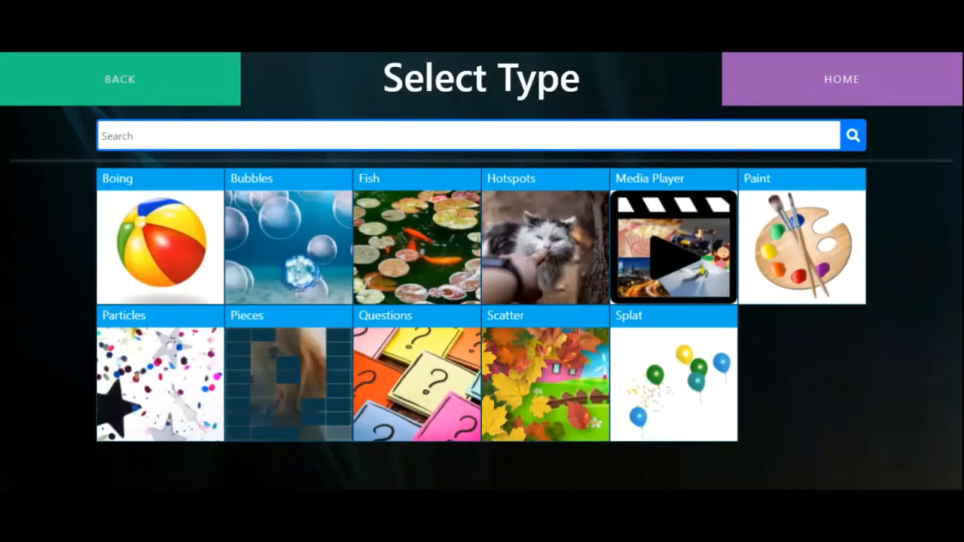
pyautogui.click(289, 217)
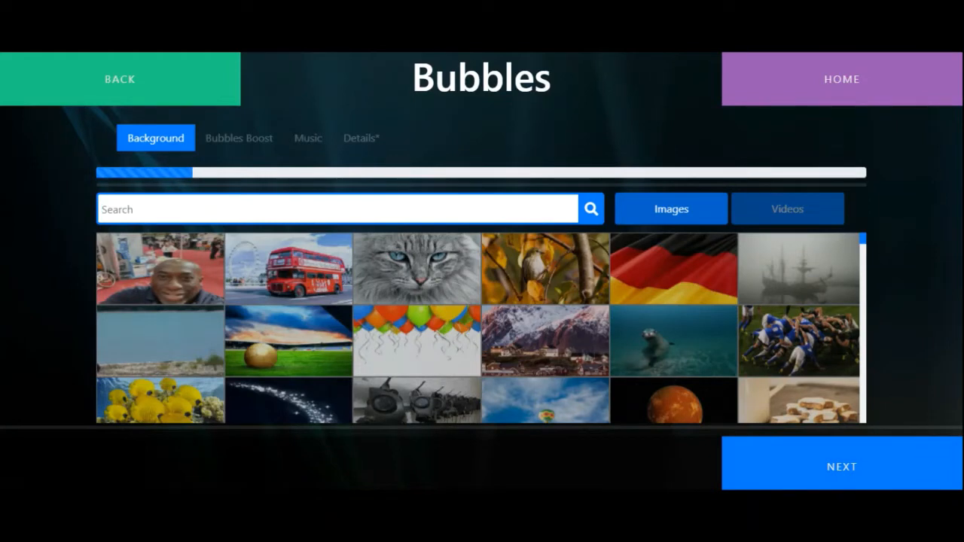
pyautogui.write('water')
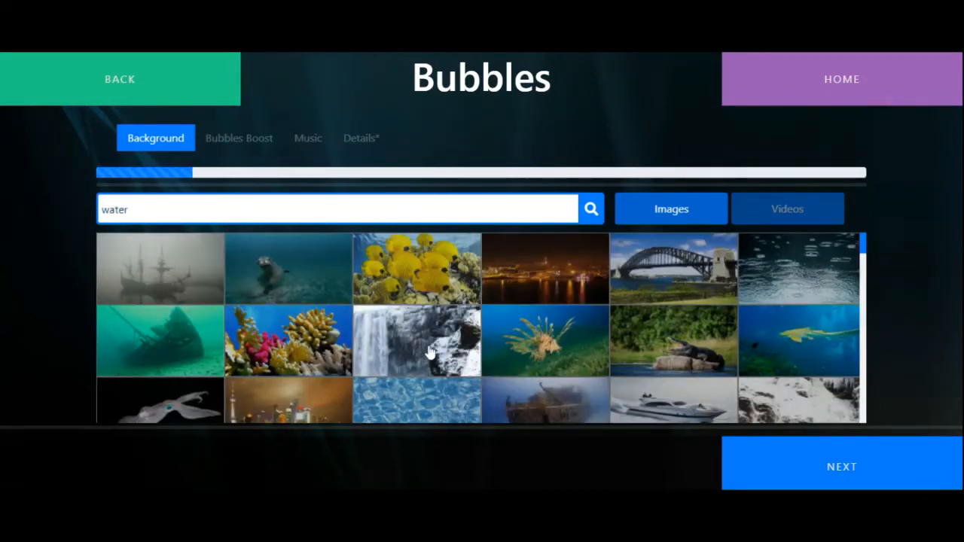
pyautogui.click(856, 467)
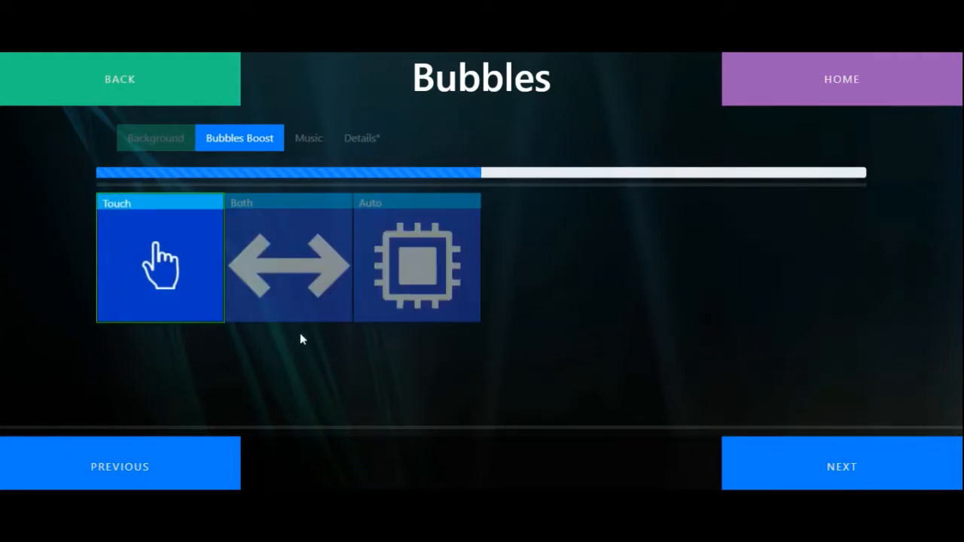
# Step: Use the Touch bubbles boost without selecting any music, and capture the bubbles in the preview for the thumbnail
pyautogui.click(308, 145)
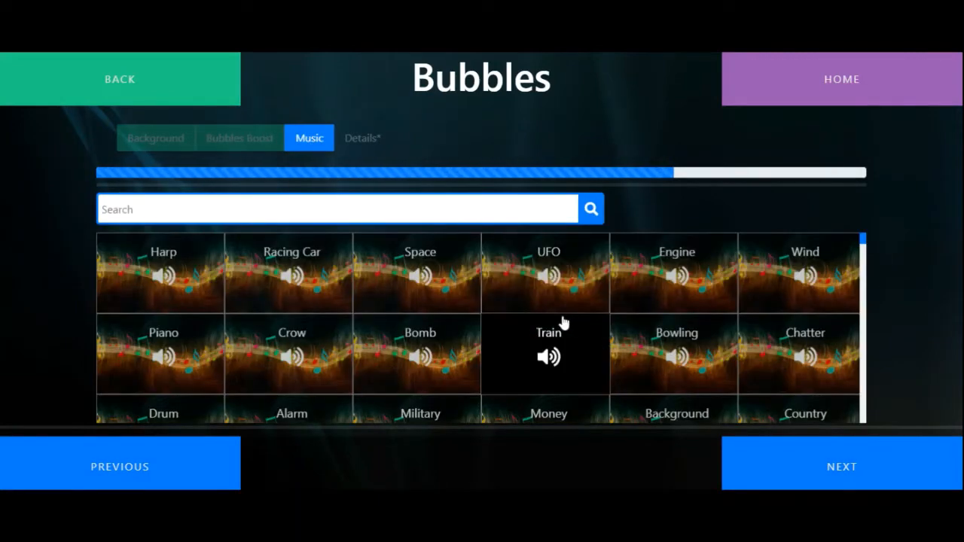
pyautogui.click(821, 473)
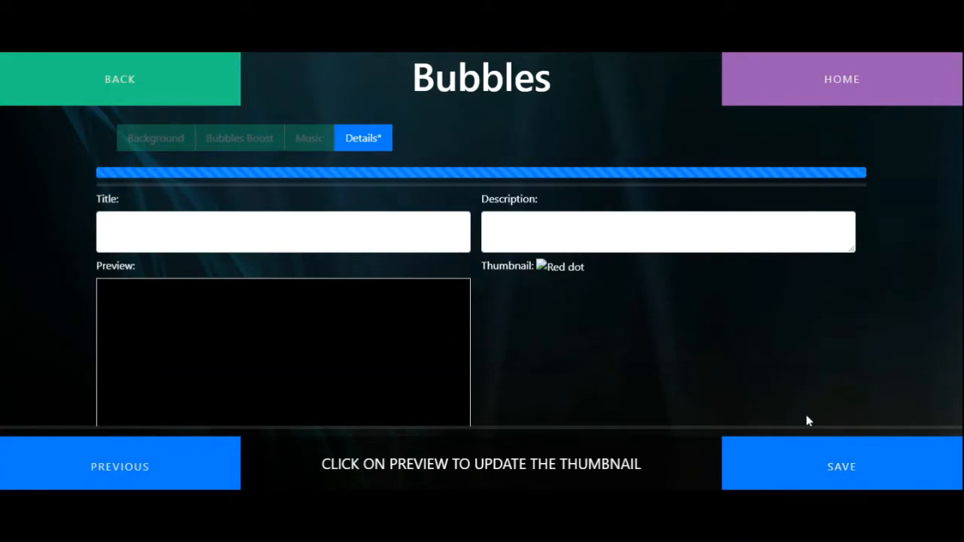
pyautogui.scroll(-1, 616, 363)
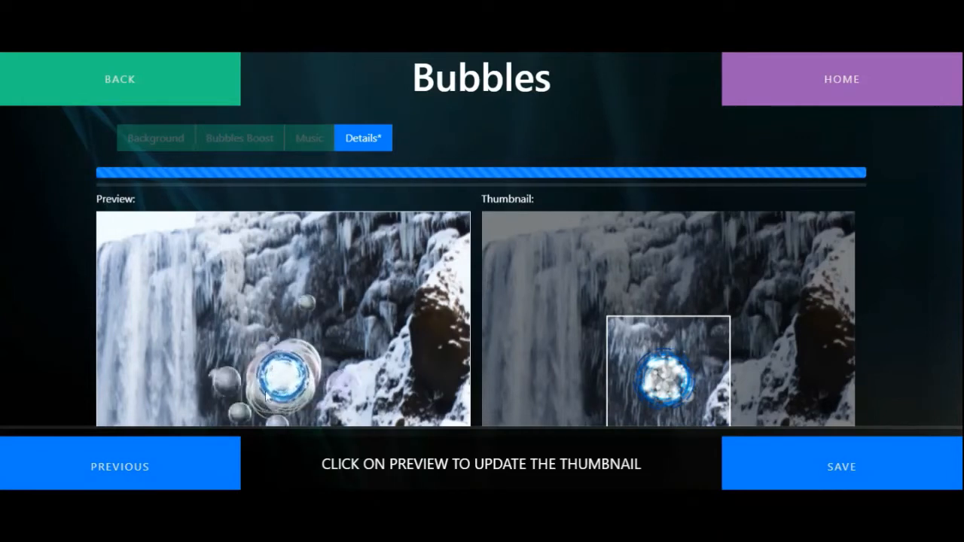
pyautogui.click(262, 286)
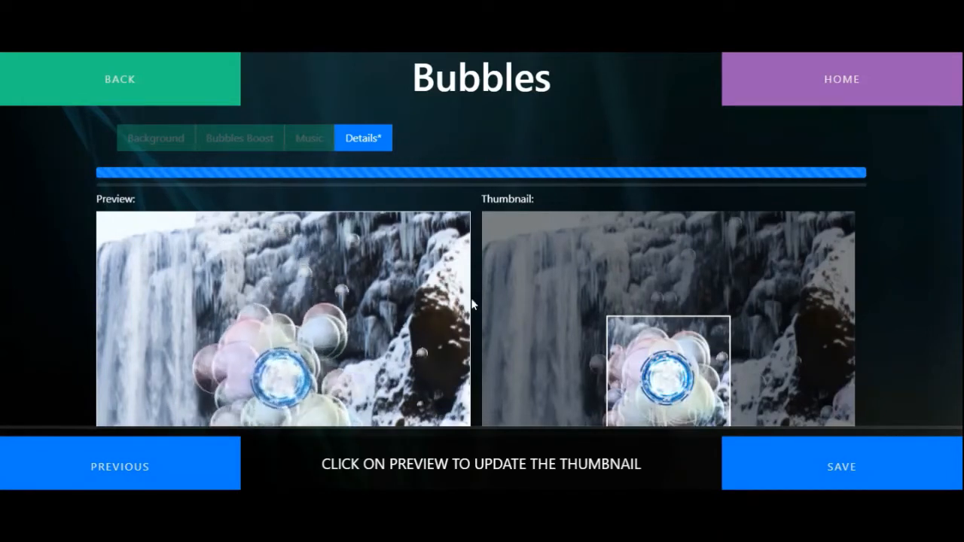
pyautogui.scroll(2, 475, 287)
# Step: Title the activity "Waterfall" and enter the description "Bubbles on the waterfall"
pyautogui.click(302, 232)
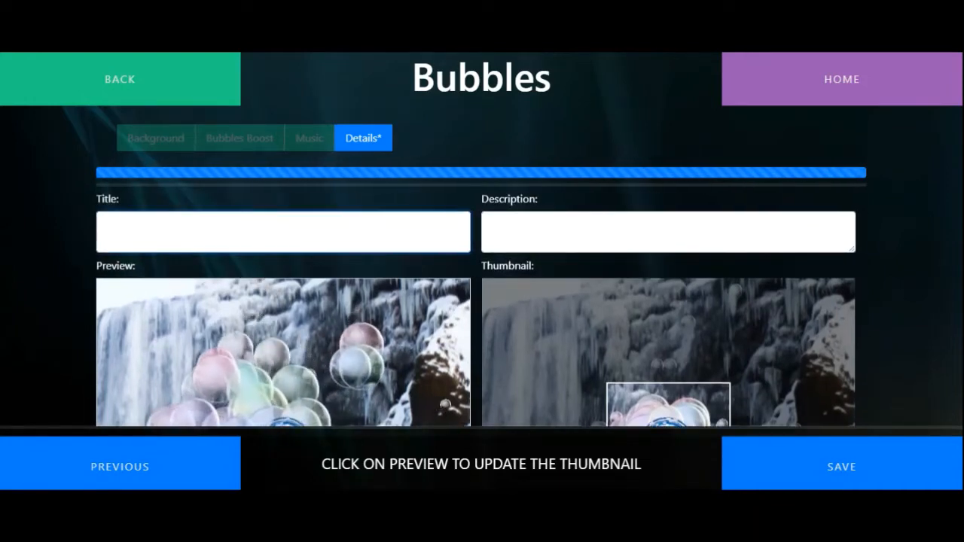
pyautogui.write('Waterda')
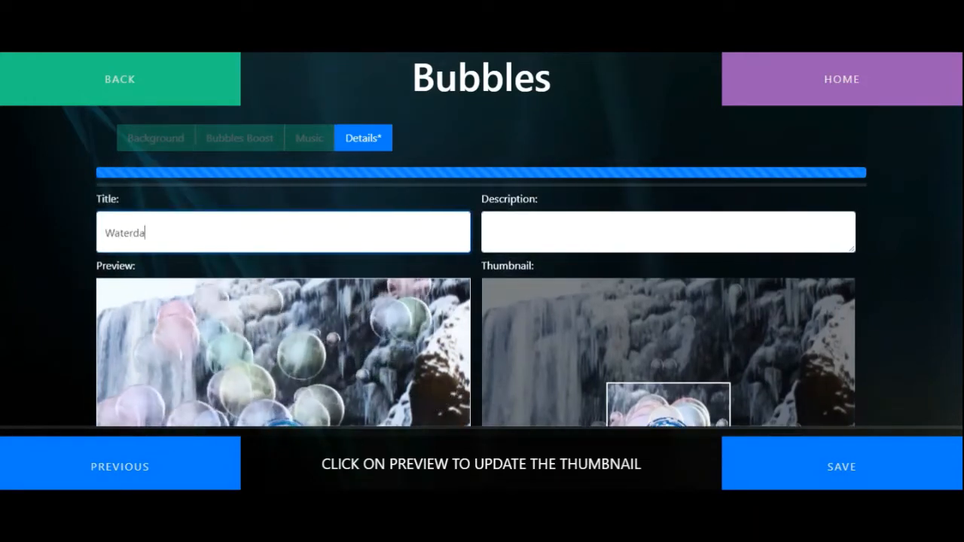
pyautogui.press('BackSpace')
pyautogui.press('BackSpace')
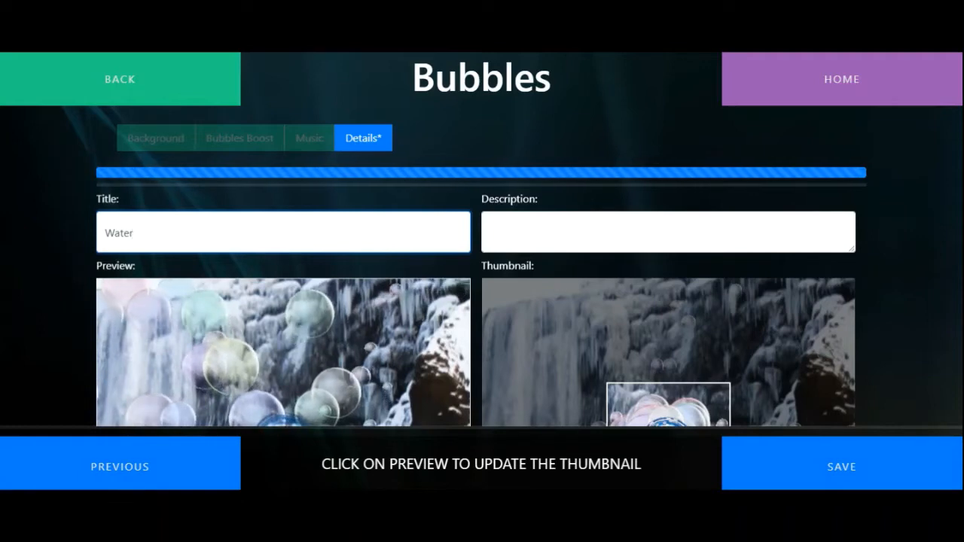
pyautogui.write('fall')
pyautogui.click(490, 224)
pyautogui.write('Bubb')
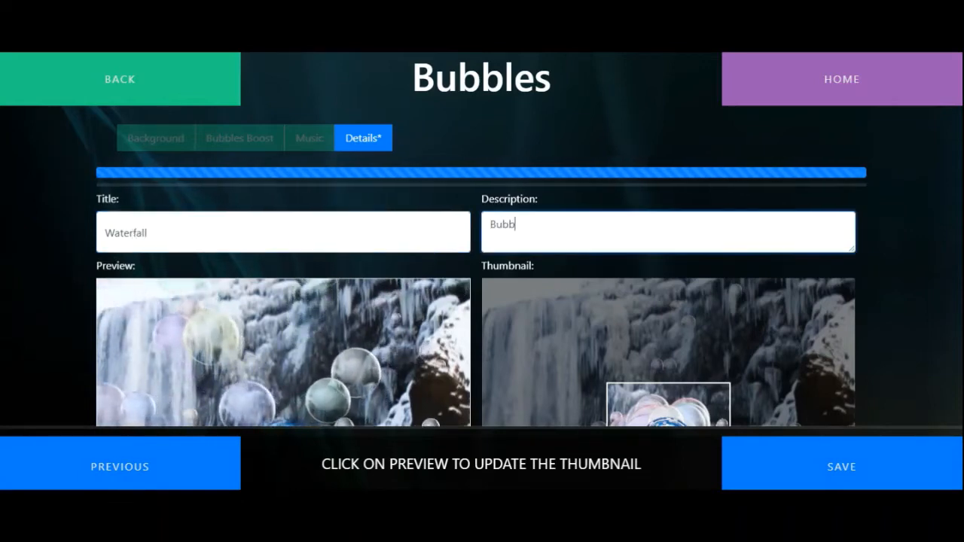
pyautogui.write('les on the ')
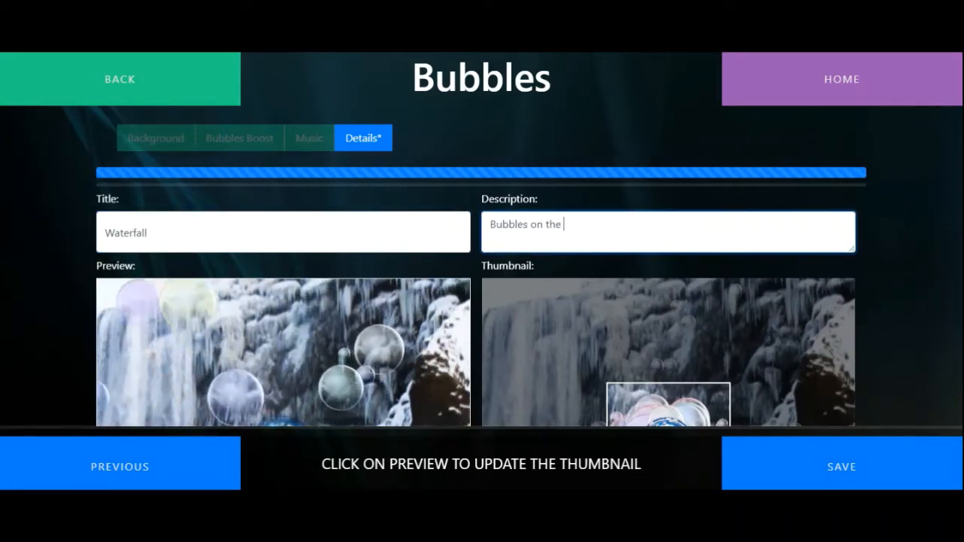
pyautogui.write('waterfall')
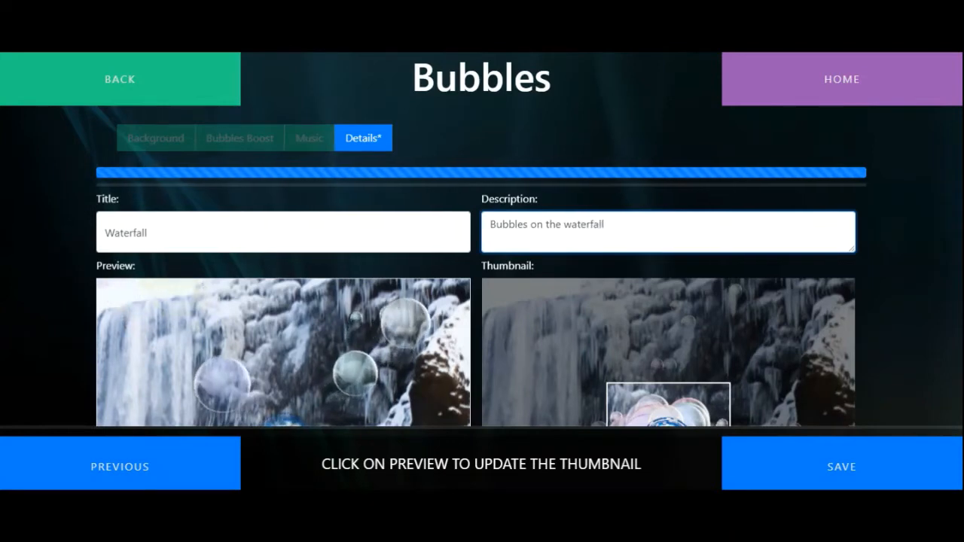
# Step: Save the Waterfall activity and start creating a new activity of the Fish type
pyautogui.click(856, 479)
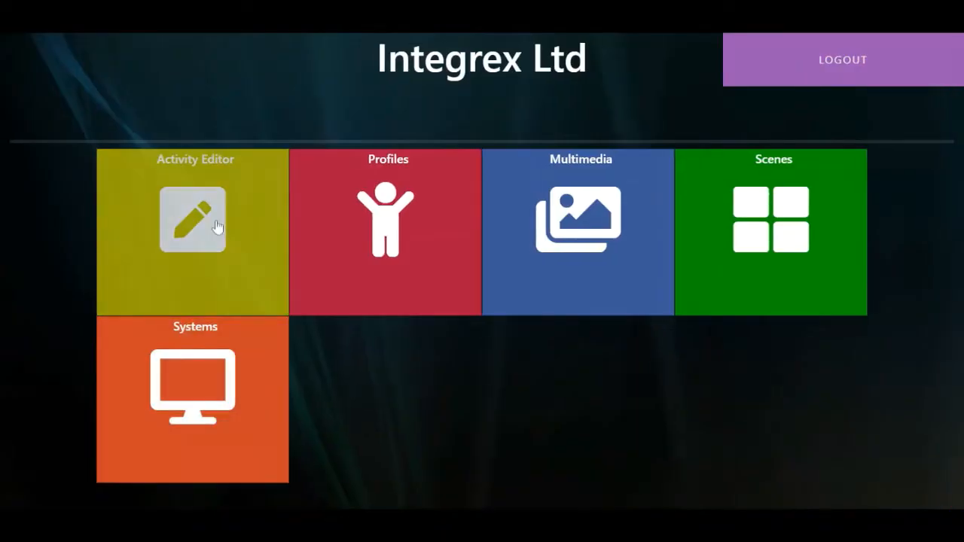
pyautogui.click(216, 226)
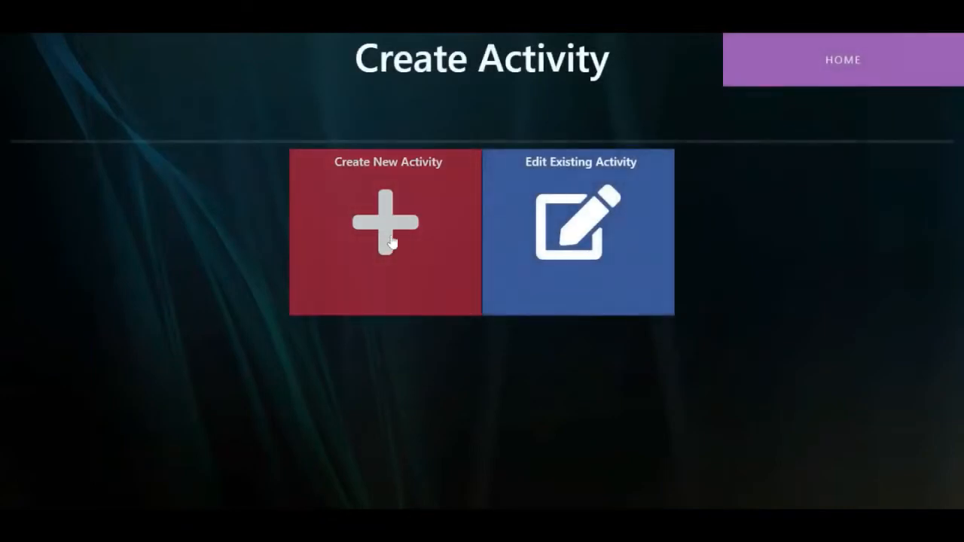
pyautogui.click(390, 241)
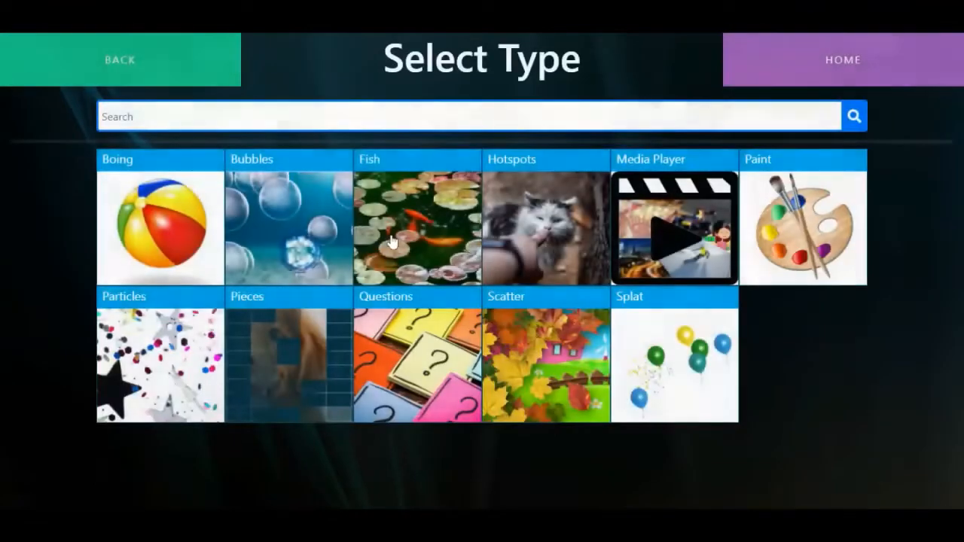
pyautogui.click(432, 234)
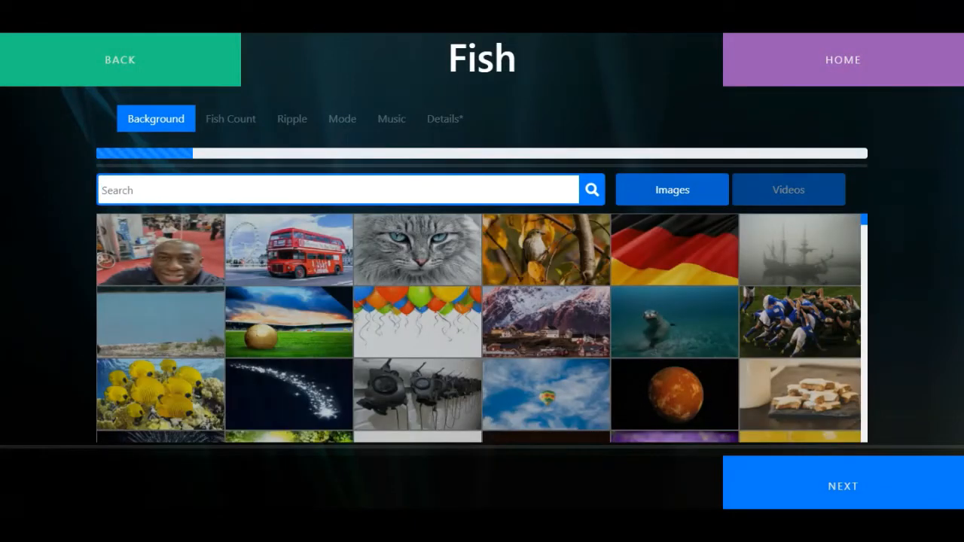
# Step: Search the background images for "water" and use the empty sandy seabed picture as the Fish activity's background
pyautogui.write('water')
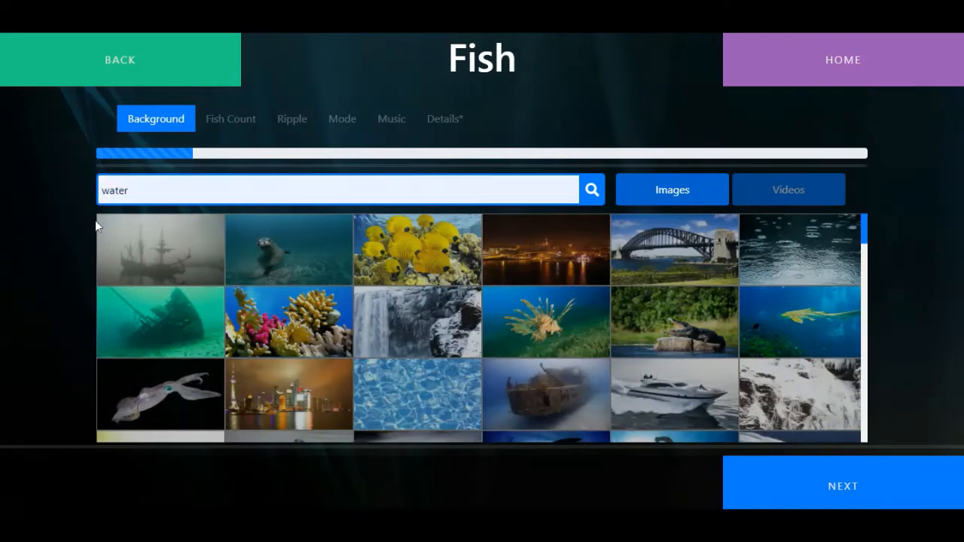
pyautogui.scroll(-5, 750, 358)
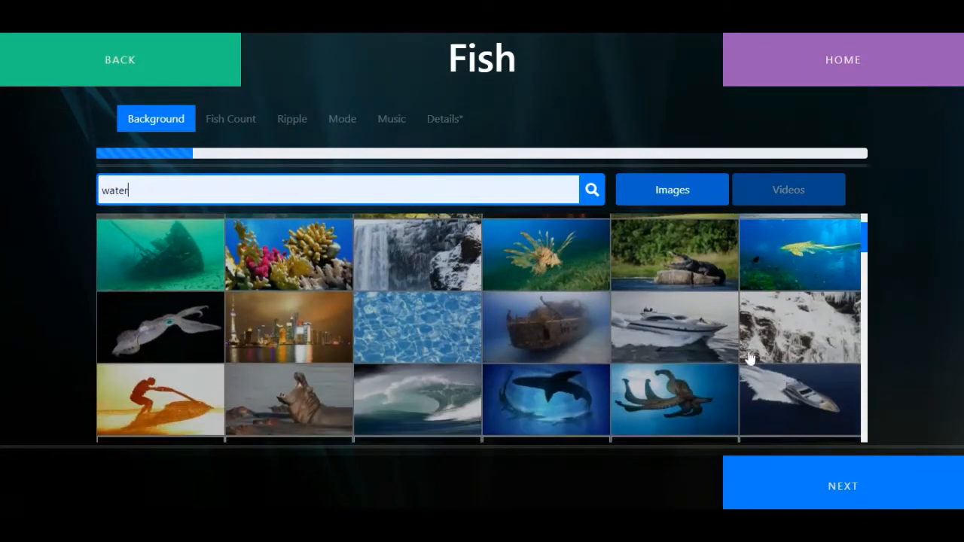
pyautogui.scroll(-3, 749, 357)
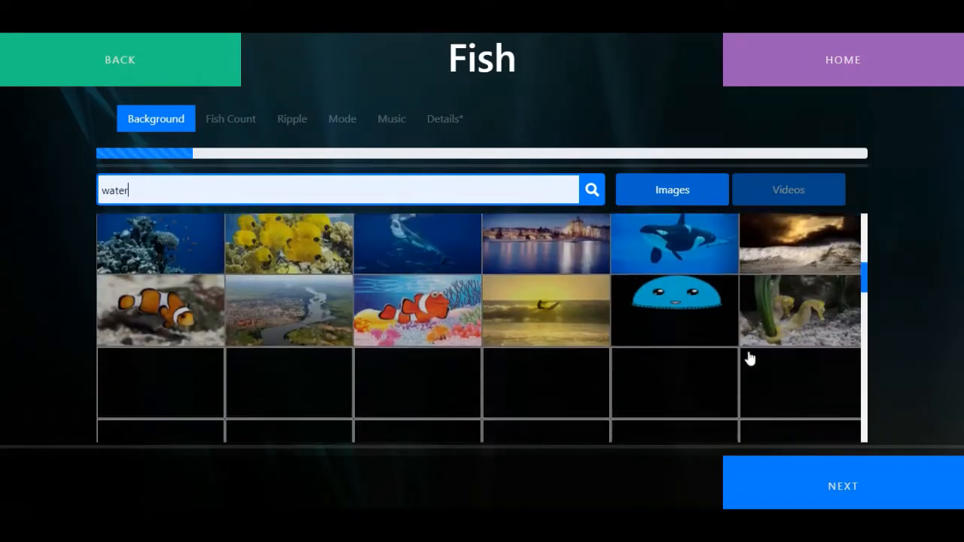
pyautogui.scroll(-2, 749, 359)
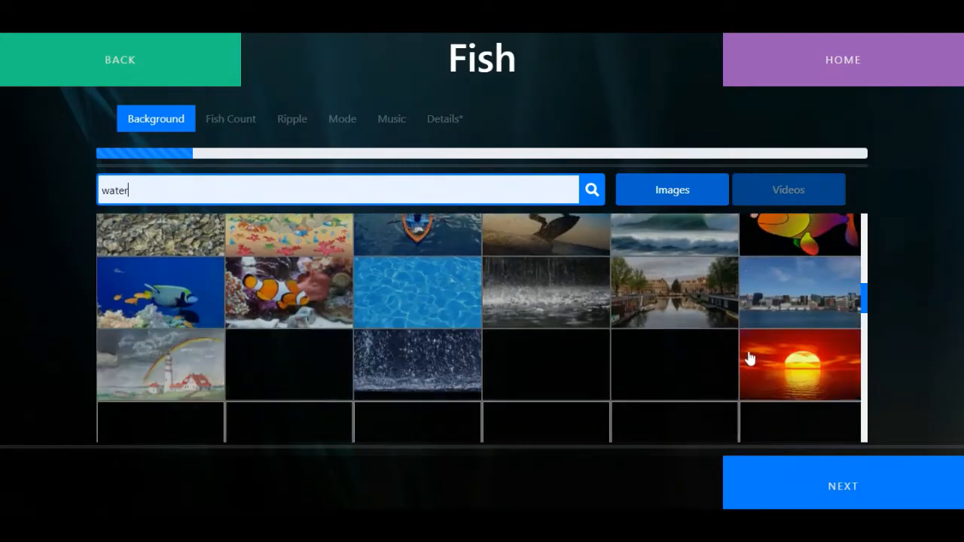
pyautogui.scroll(-1, 749, 359)
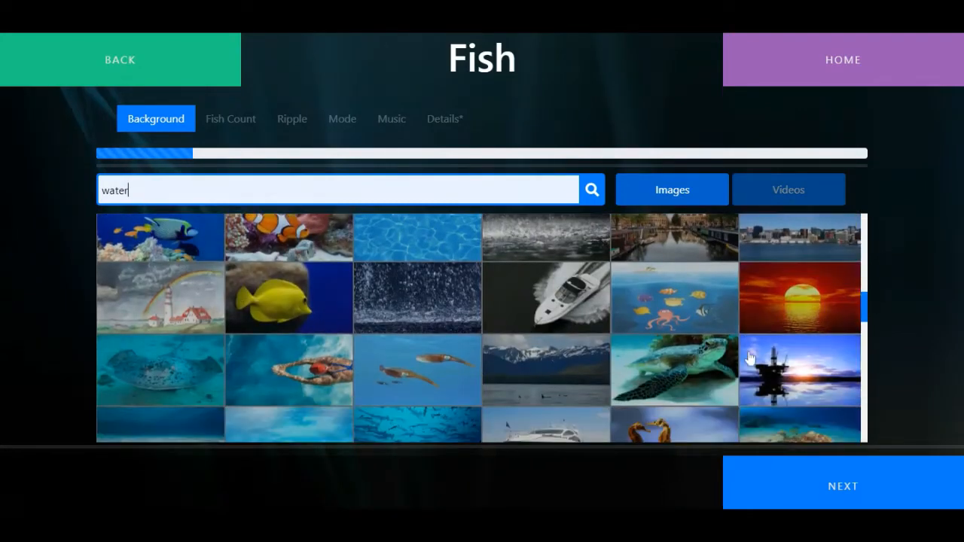
pyautogui.scroll(-1, 391, 363)
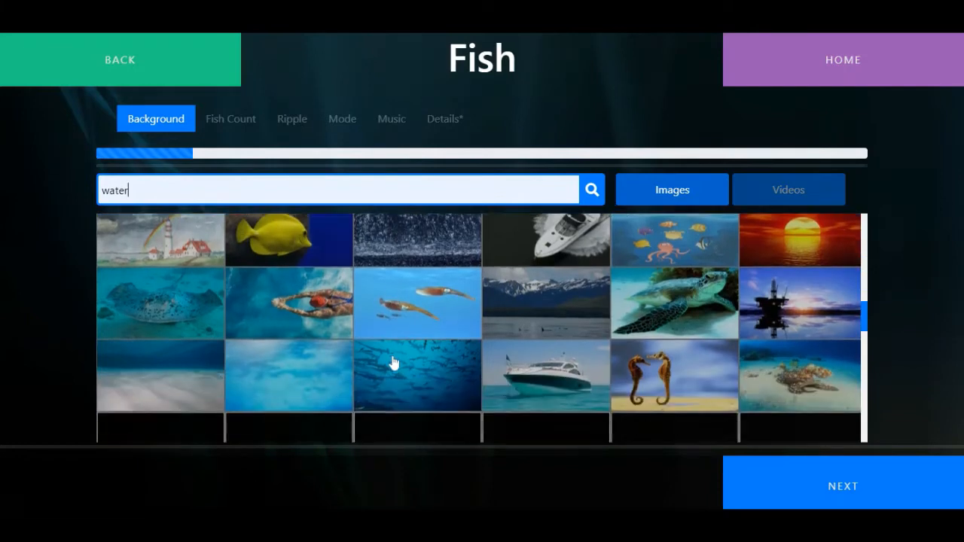
pyautogui.click(169, 386)
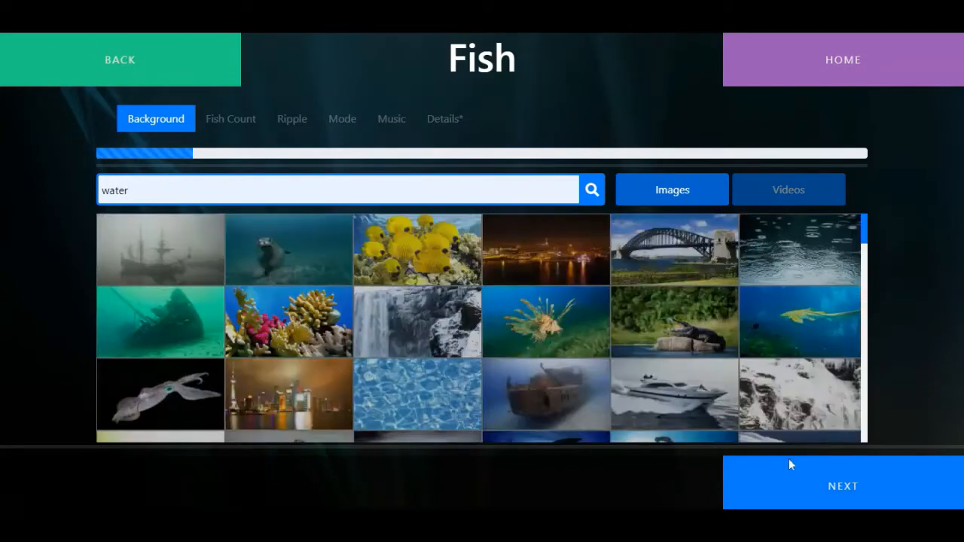
pyautogui.click(844, 486)
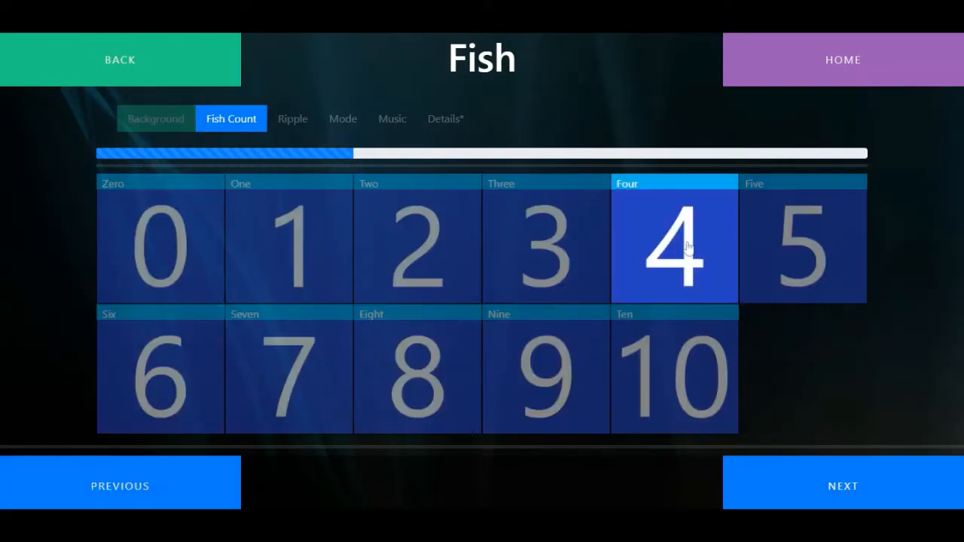
# Step: Set the fish count to Five, enable Ripple, and proceed through the mode choice to the music selection
pyautogui.click(779, 244)
pyautogui.click(851, 498)
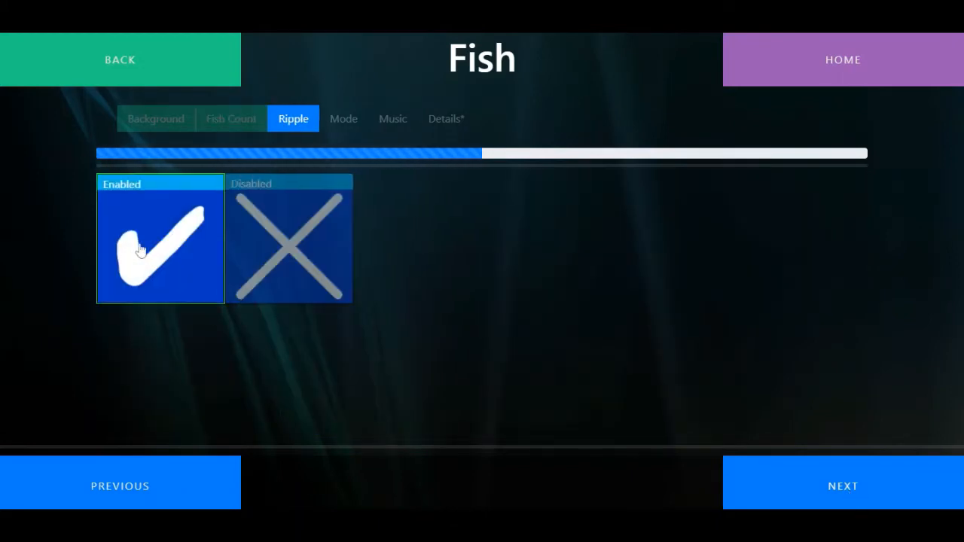
pyautogui.click(845, 491)
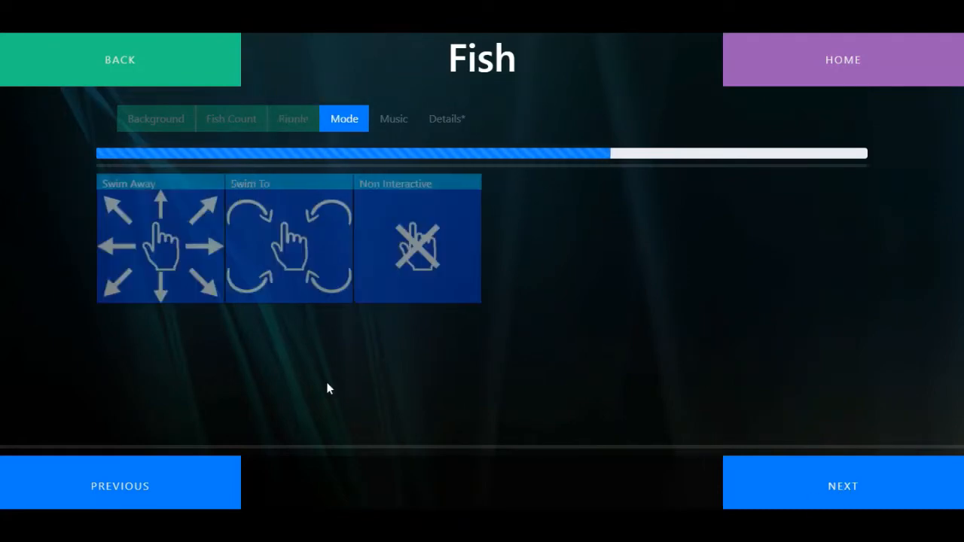
pyautogui.click(876, 487)
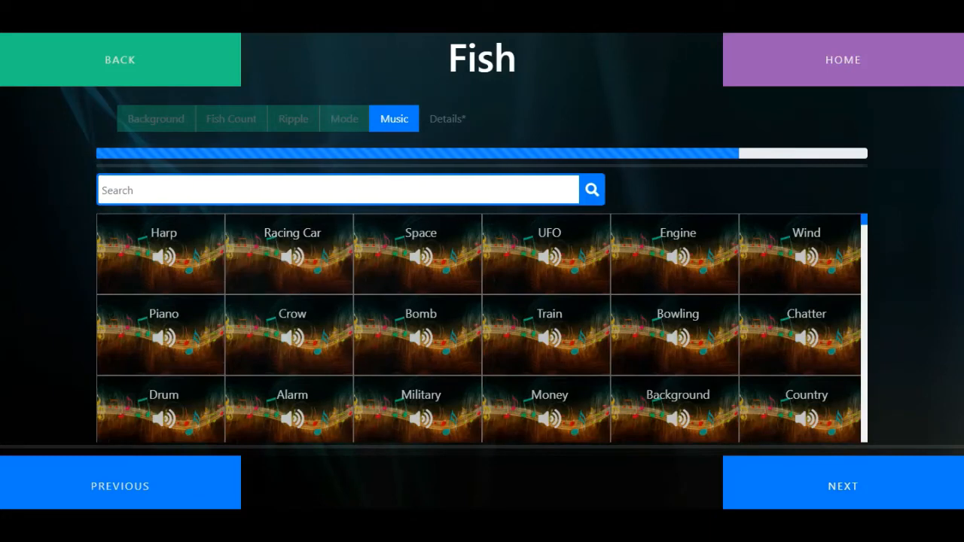
# Step: Search the music for "water", choose the Babbling sound, and continue to the activity details
pyautogui.press('Return')
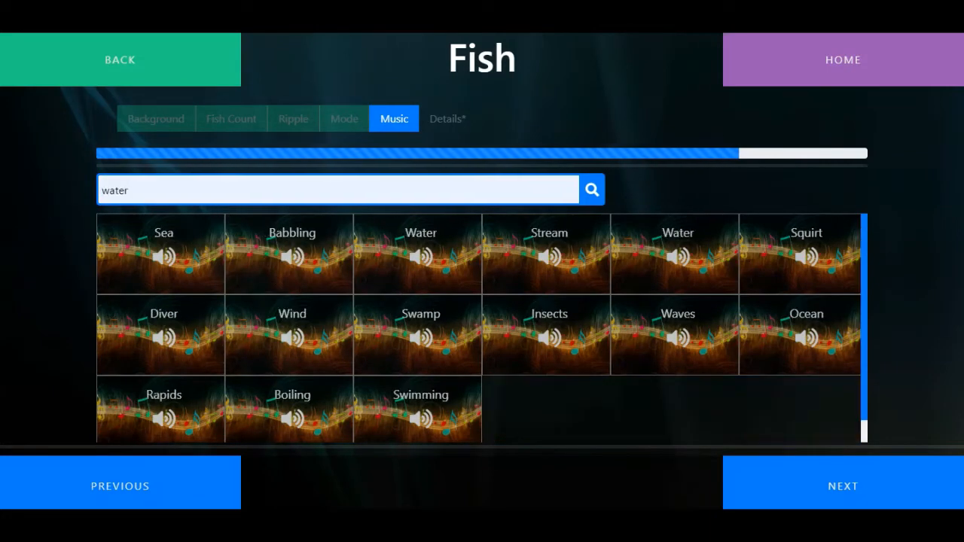
pyautogui.click(265, 243)
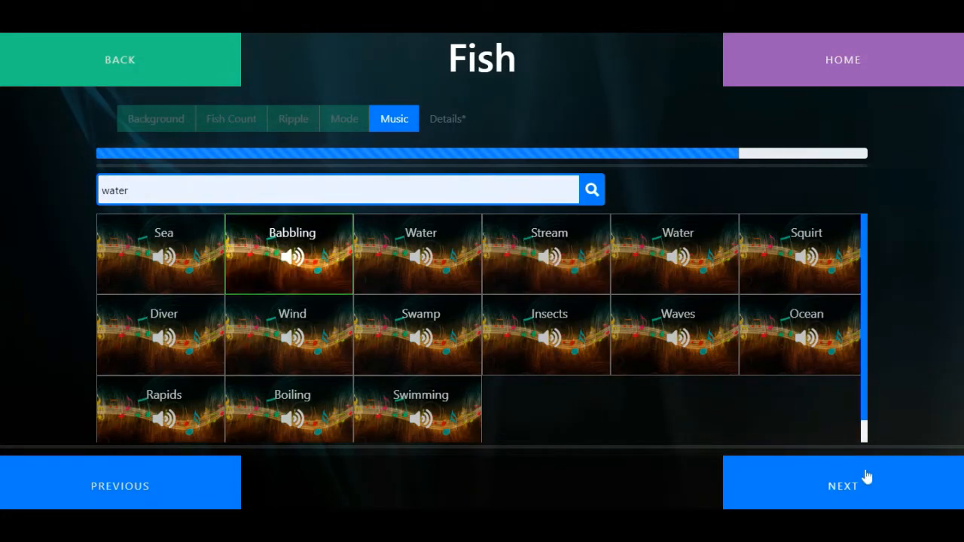
pyautogui.click(866, 482)
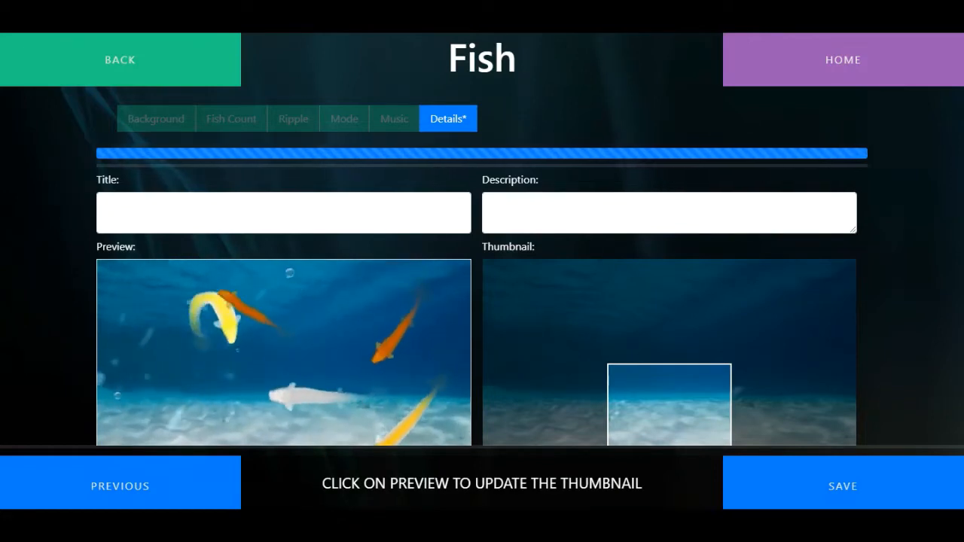
# Step: Title the activity "Underwater" and enter the description "Fish underwater with ripple"
pyautogui.click(189, 214)
pyautogui.write('Undere')
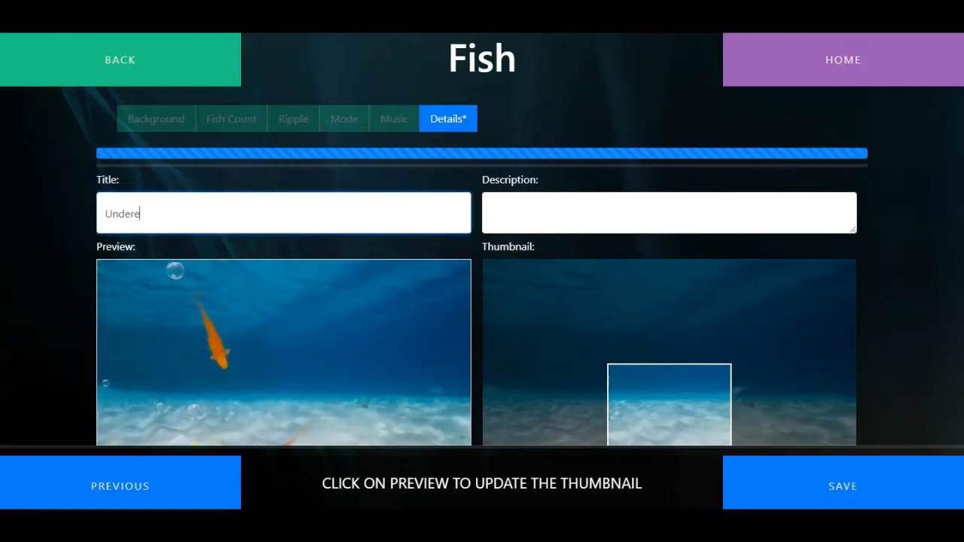
pyautogui.press('BackSpace')
pyautogui.write('water')
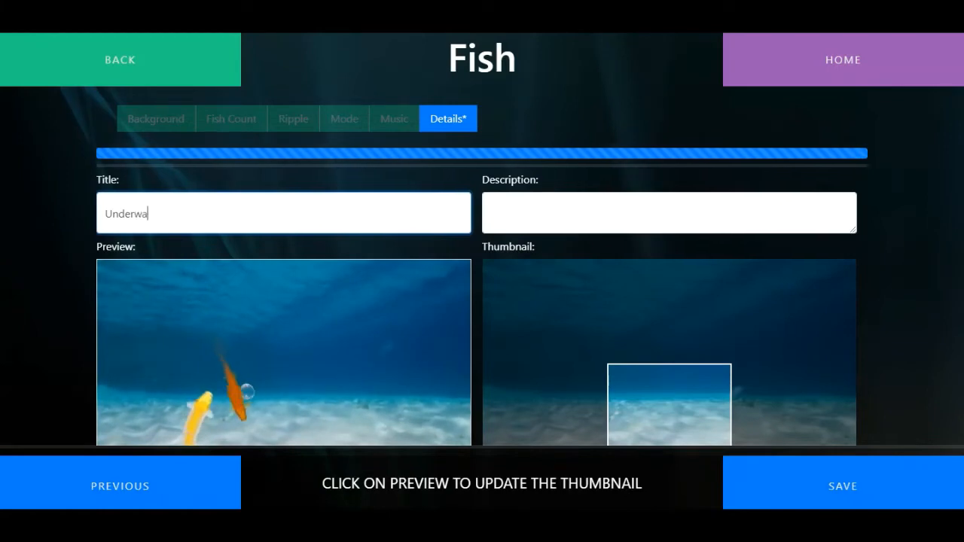
pyautogui.press('Tab')
pyautogui.write('Fish ')
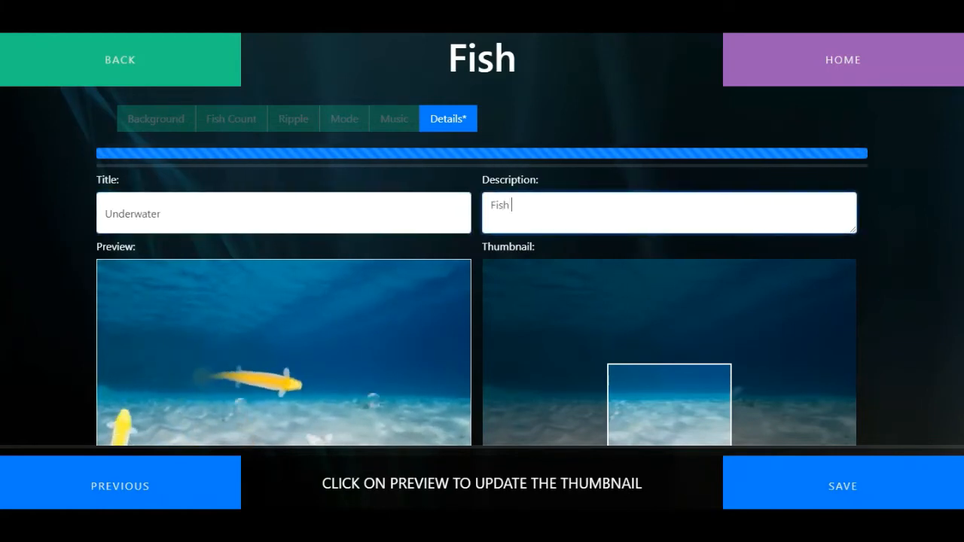
pyautogui.write('underwater wi')
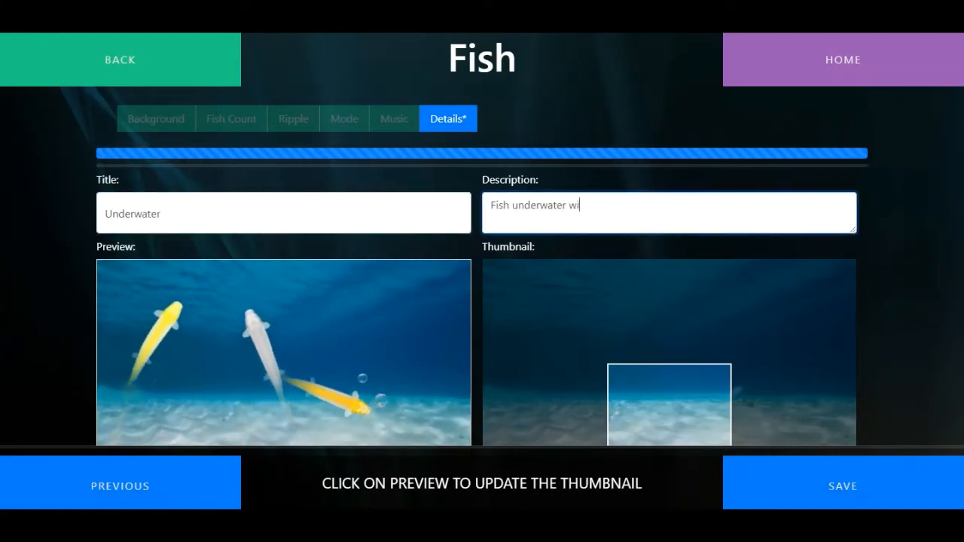
pyautogui.write('th riple')
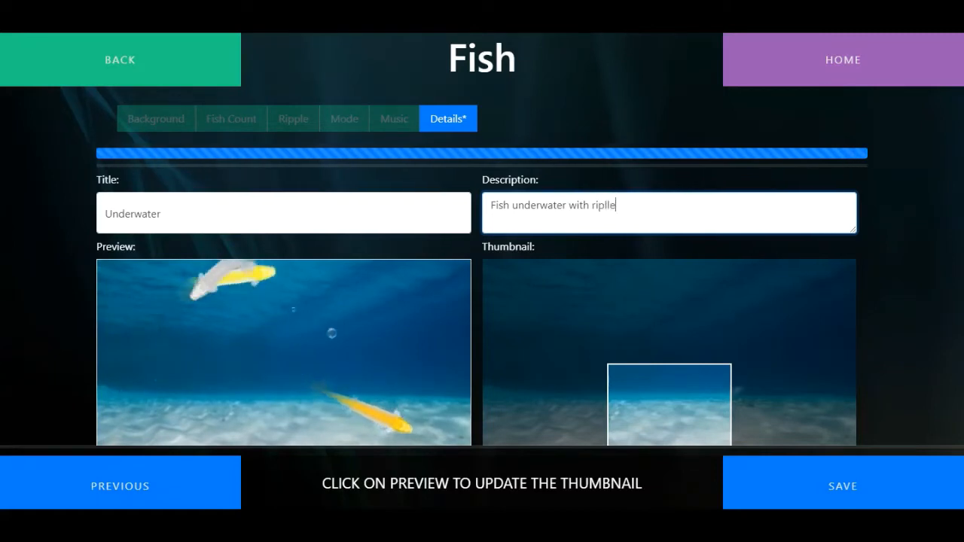
pyautogui.press('BackSpace')
pyautogui.press('BackSpace')
pyautogui.write('ple')
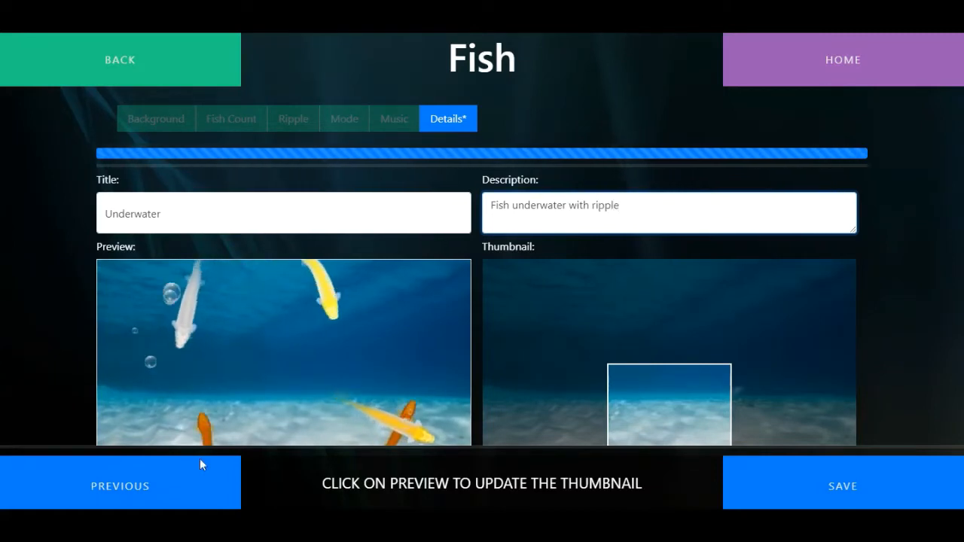
# Step: Capture the swimming fish in the preview for the thumbnail and save the activity
pyautogui.click(215, 345)
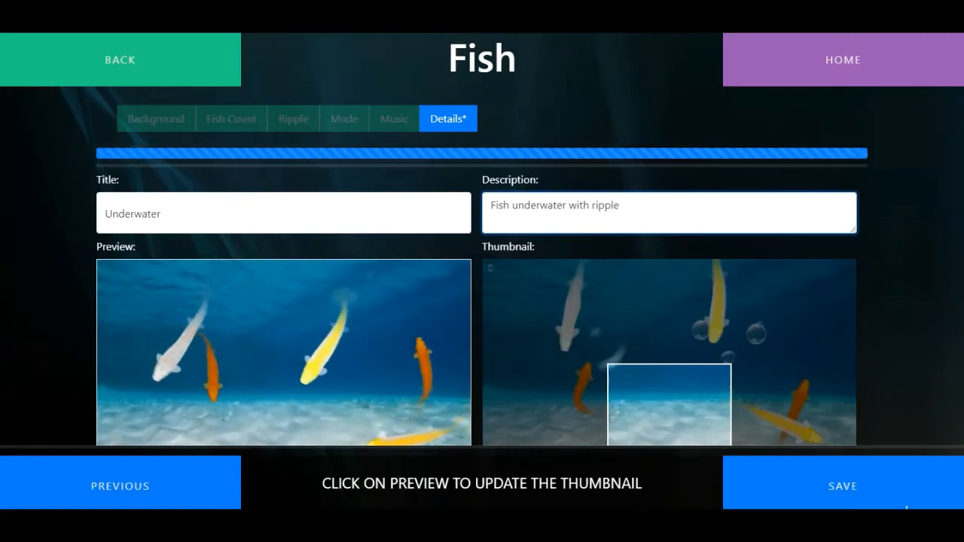
pyautogui.click(863, 492)
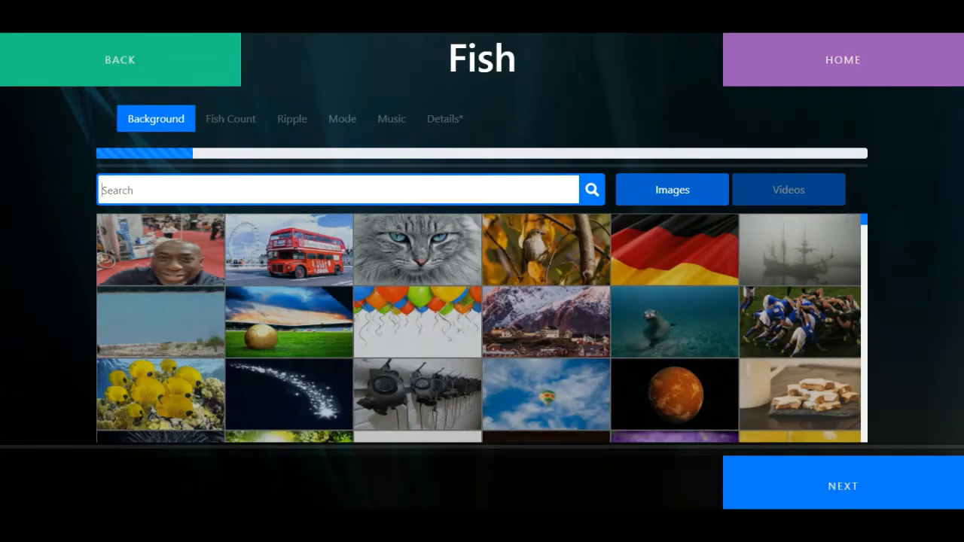
# Step: Search the background images for "ocean" in another Fish activity and set its fish count to Zero
pyautogui.write('cean')
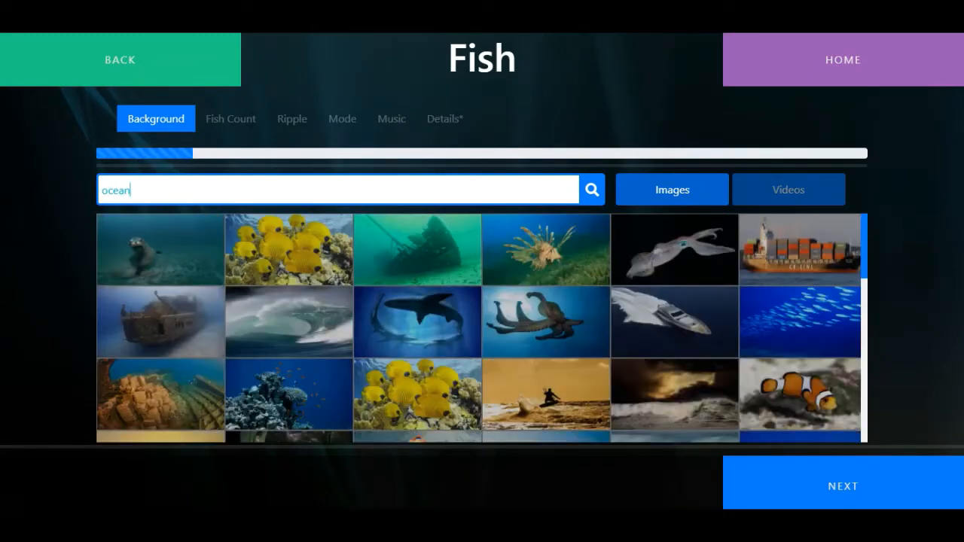
pyautogui.click(882, 494)
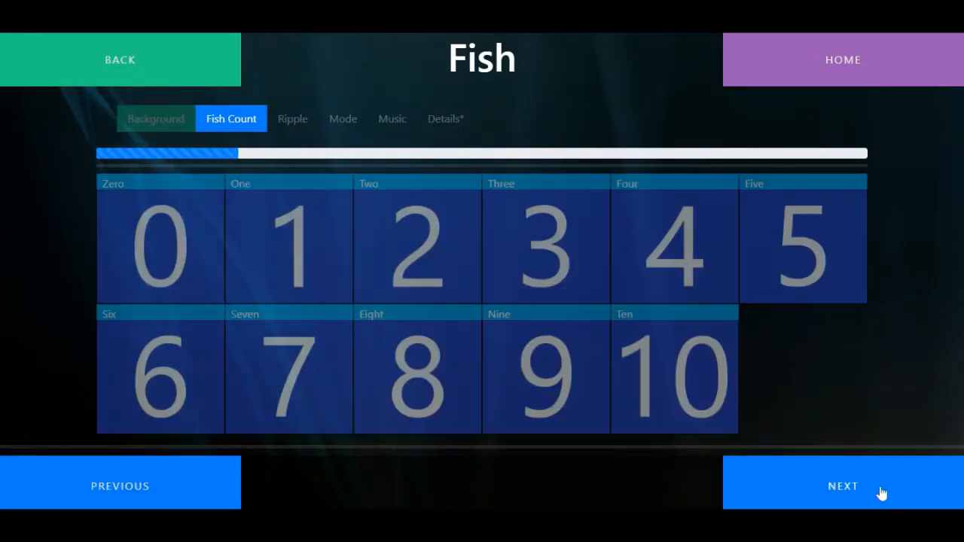
pyautogui.click(175, 236)
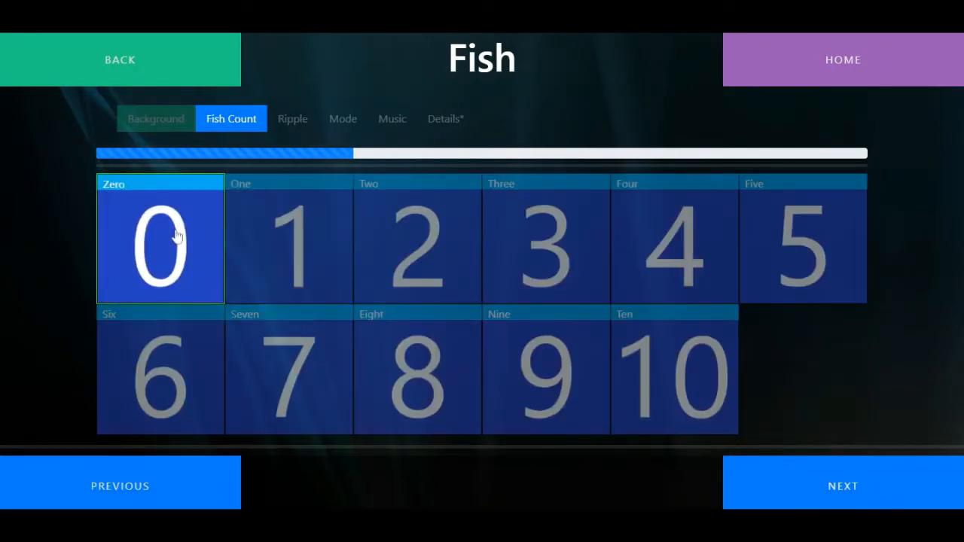
pyautogui.click(874, 484)
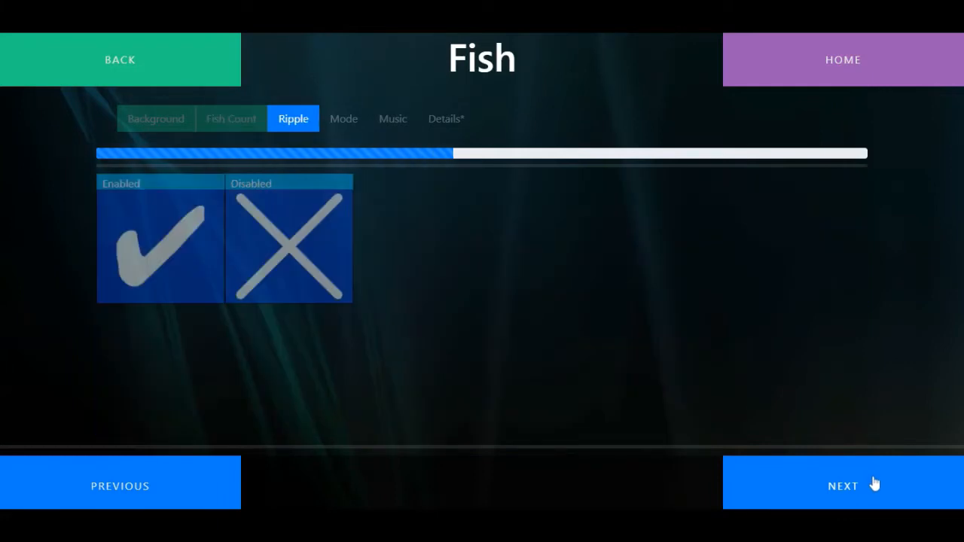
# Step: Enable Ripple for the second Fish activity and set its mode to Non Interactive
pyautogui.click(158, 230)
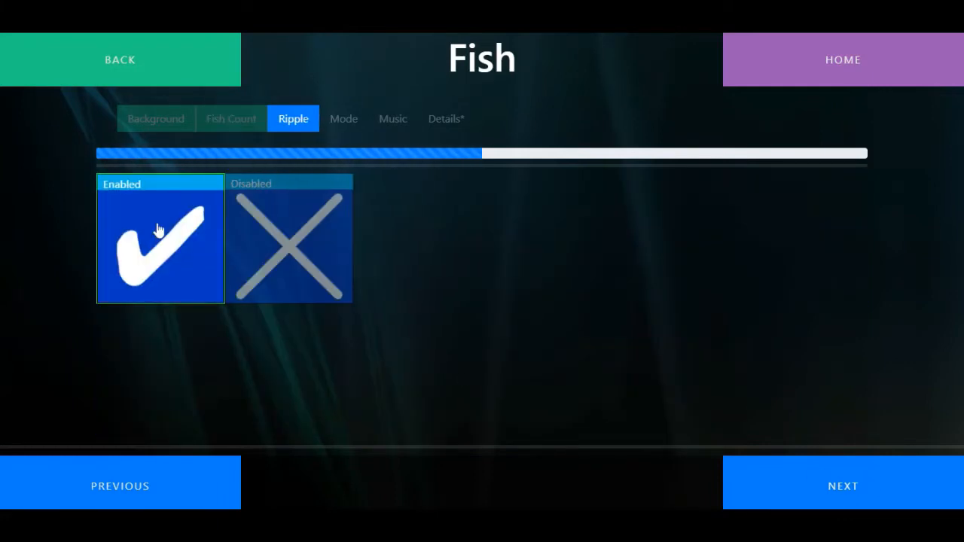
pyautogui.click(889, 482)
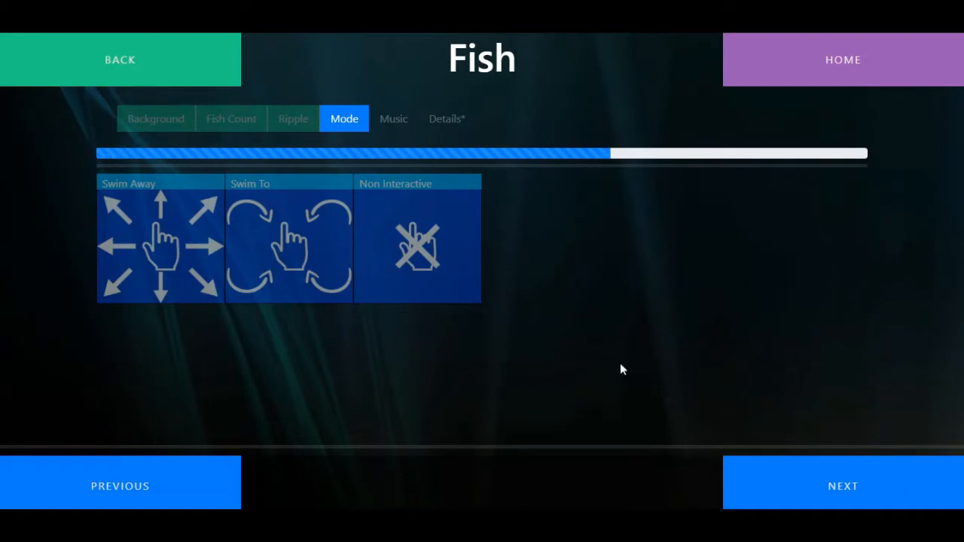
pyautogui.click(390, 253)
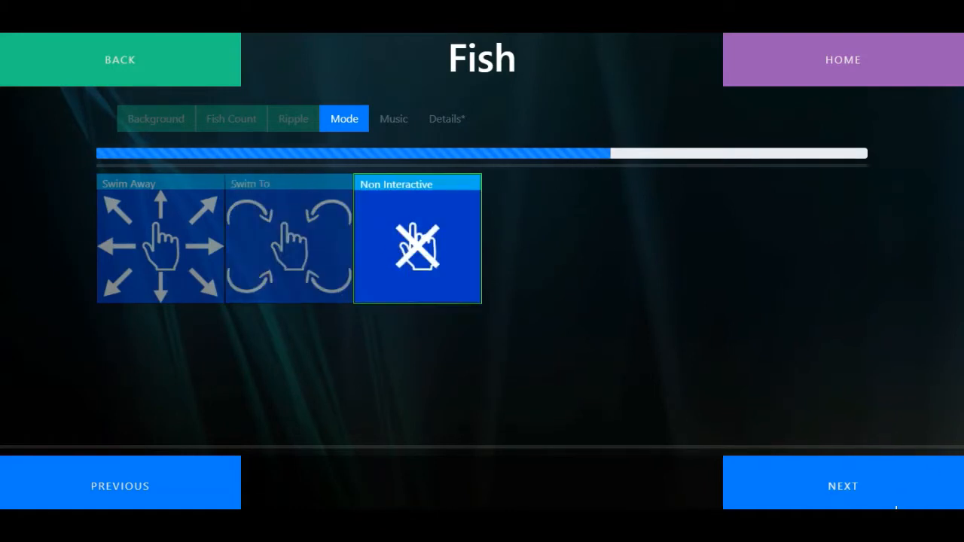
# Step: Search the music for "ocean" and choose the Ocean sound for the second Fish activity
pyautogui.click(834, 488)
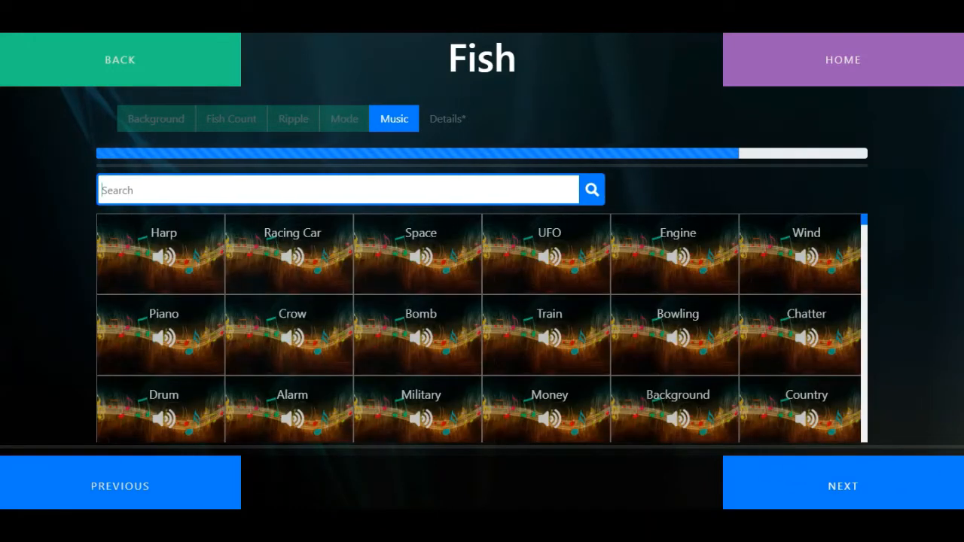
pyautogui.write('ocean')
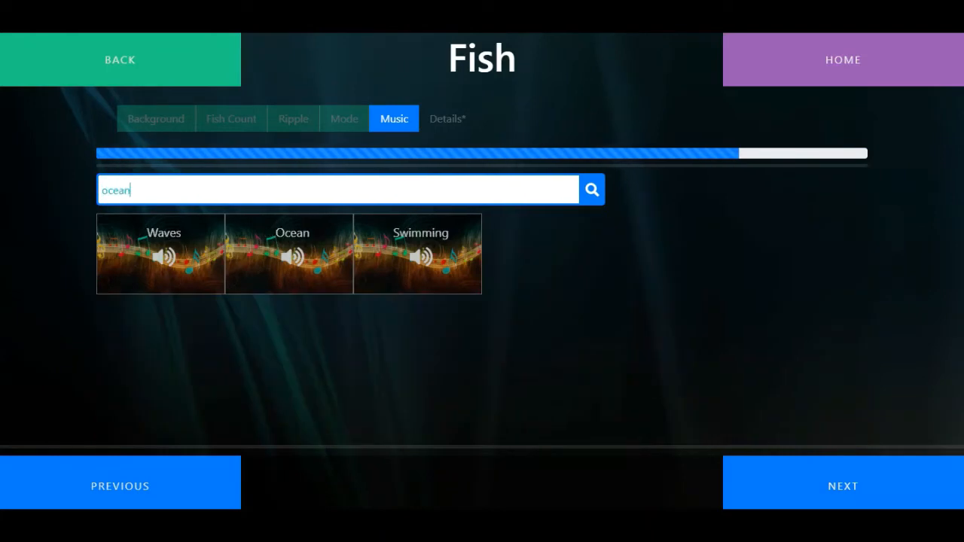
pyautogui.click(317, 260)
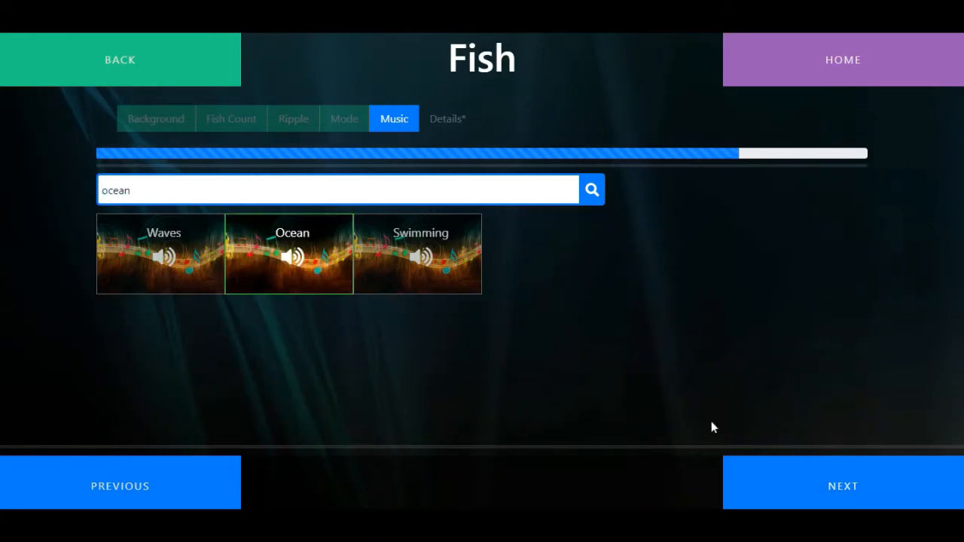
# Step: Title the activity "Shipwreck" and enter the description "Shipwreck with water ripple"
pyautogui.click(829, 486)
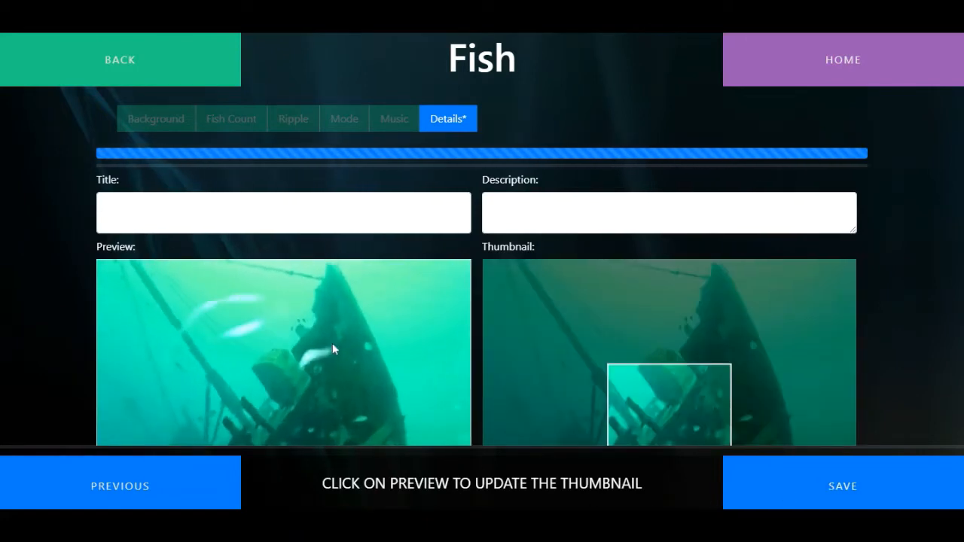
pyautogui.click(105, 213)
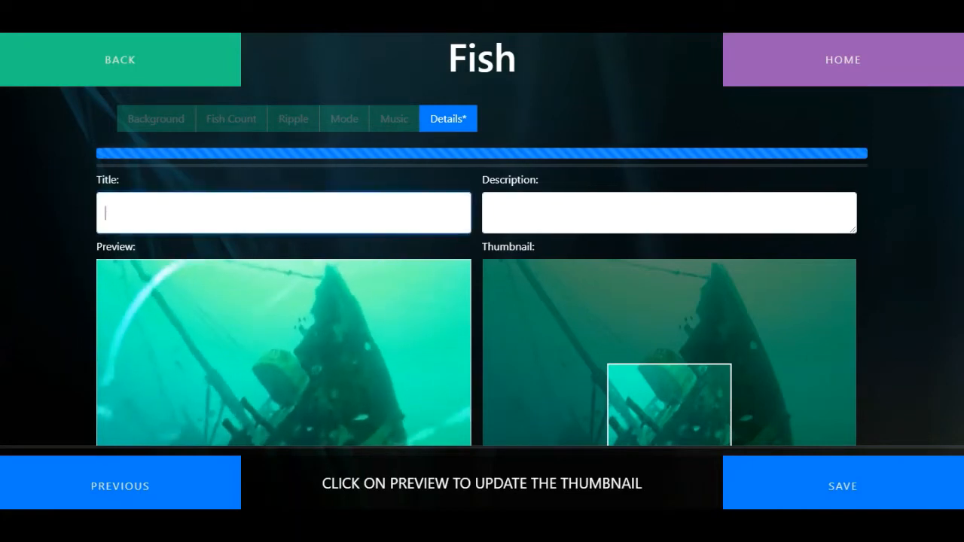
pyautogui.write('Shipwreck')
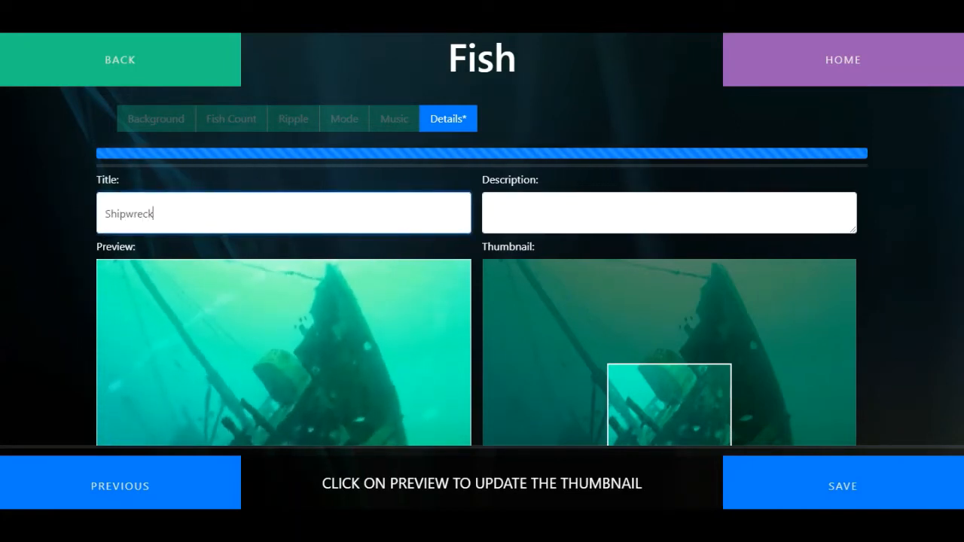
pyautogui.press('Tab')
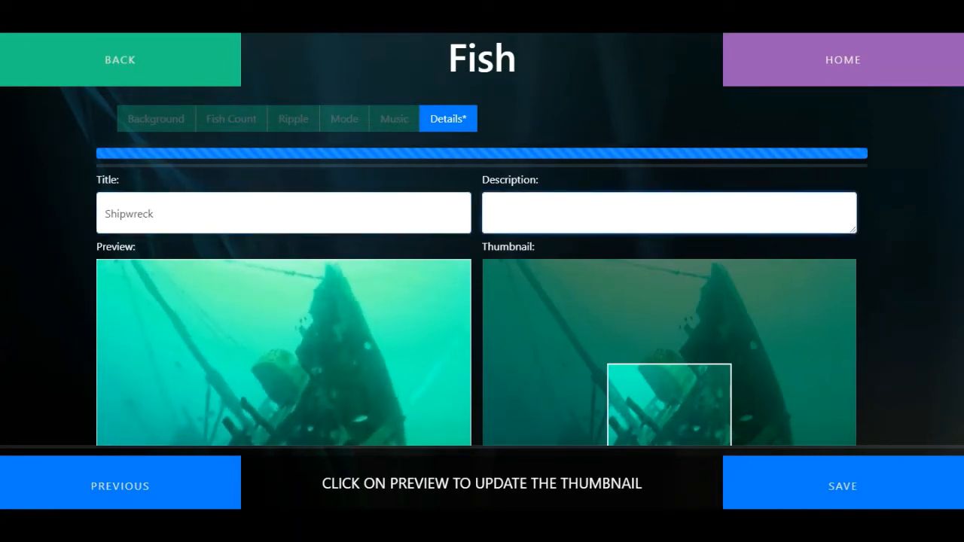
pyautogui.write('Shipwreck with water ripple')
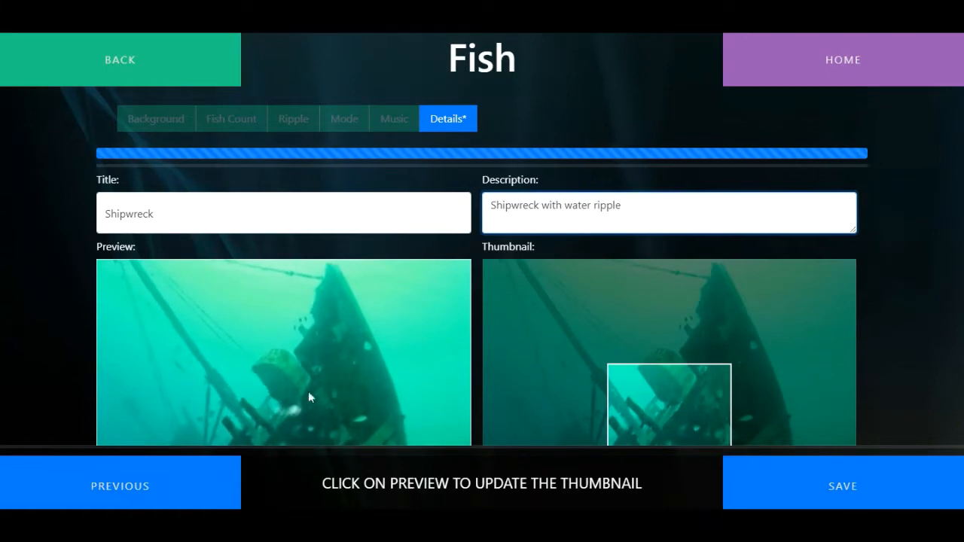
# Step: Capture the rippling shipwreck preview for the thumbnail and save the activity
pyautogui.click(300, 347)
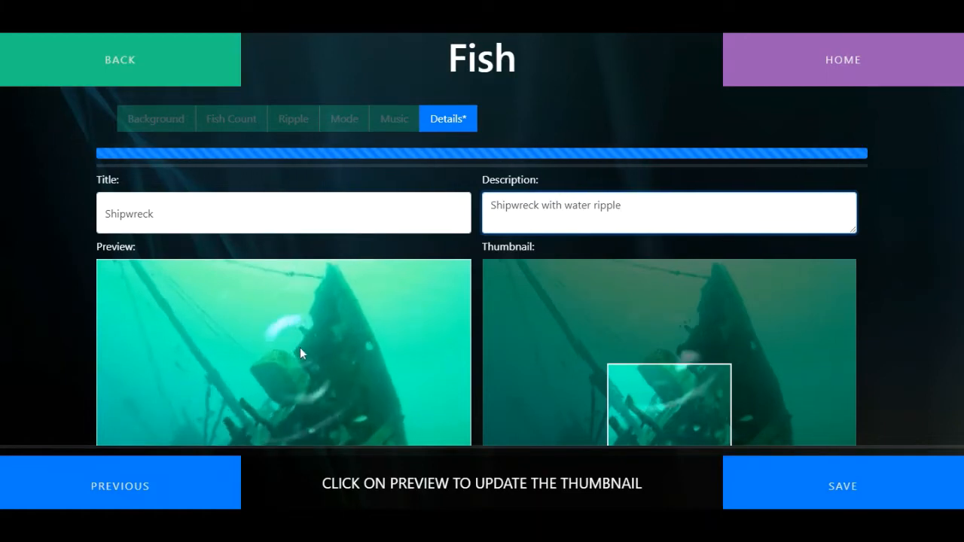
pyautogui.click(853, 491)
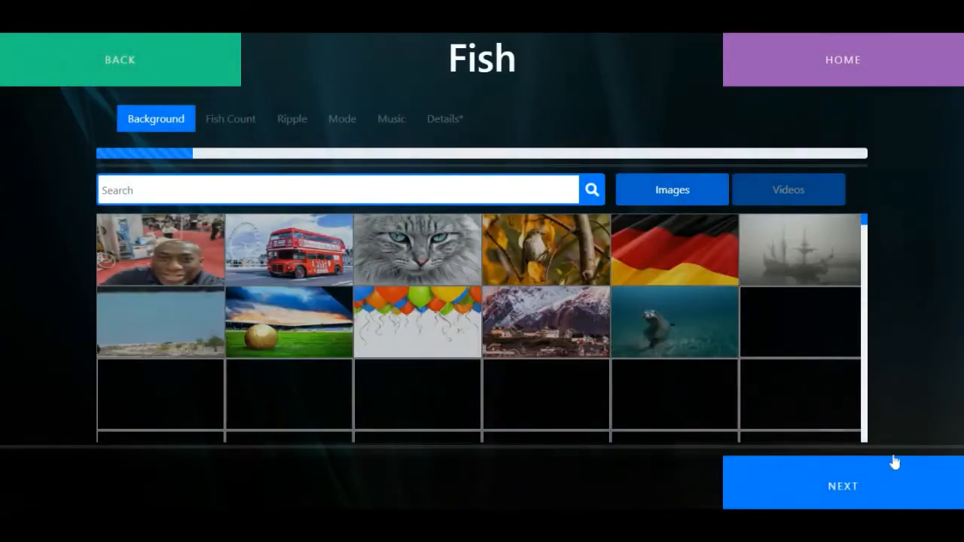
# Step: Return to the home page and start a new activity of the Media Player type
pyautogui.click(858, 68)
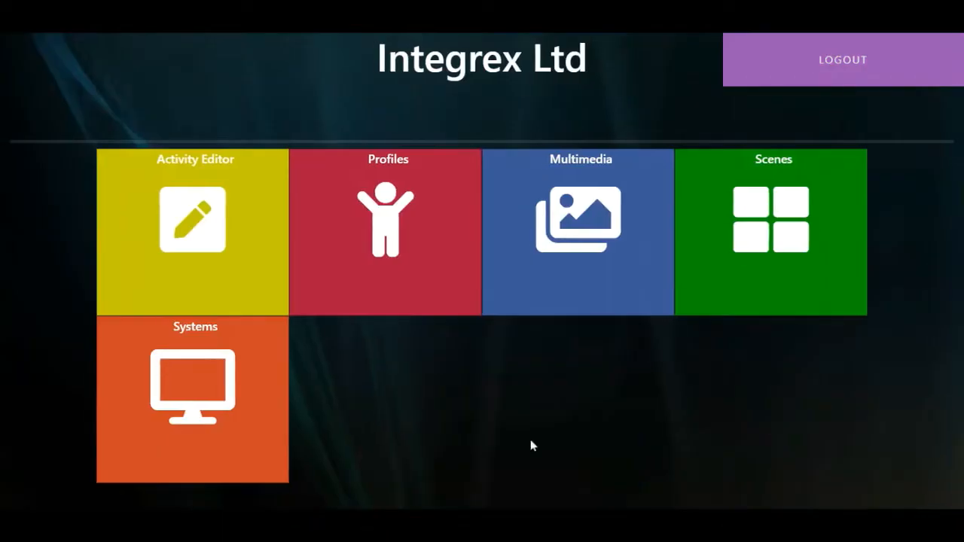
pyautogui.click(199, 254)
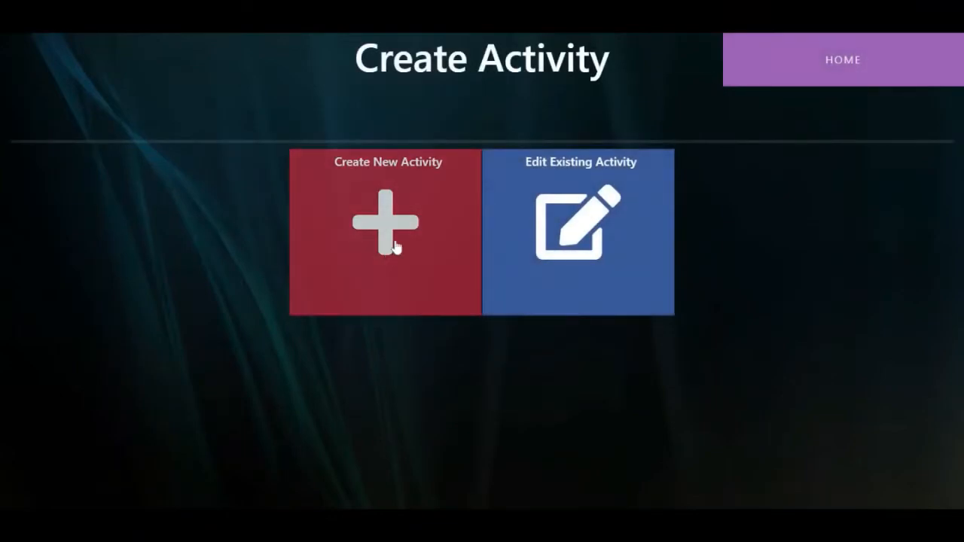
pyautogui.click(395, 247)
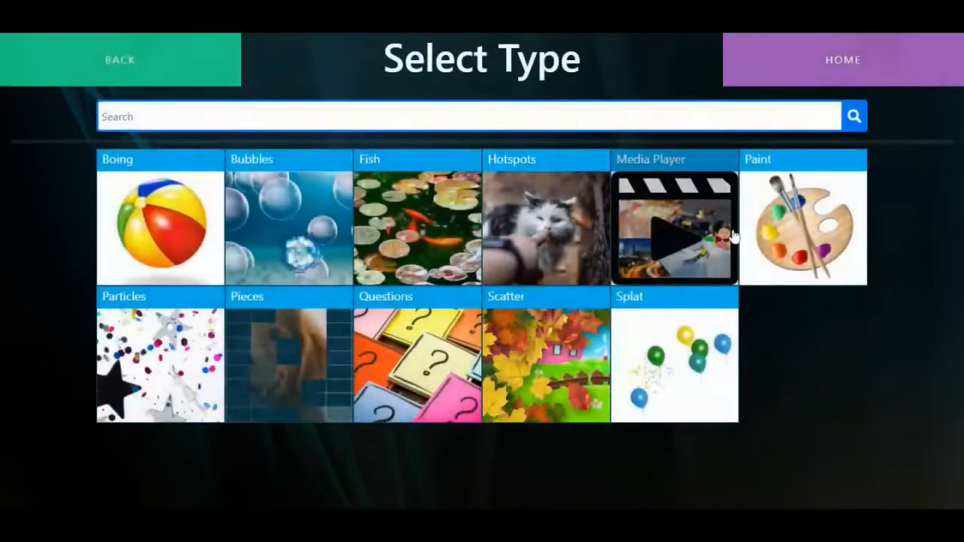
pyautogui.click(708, 207)
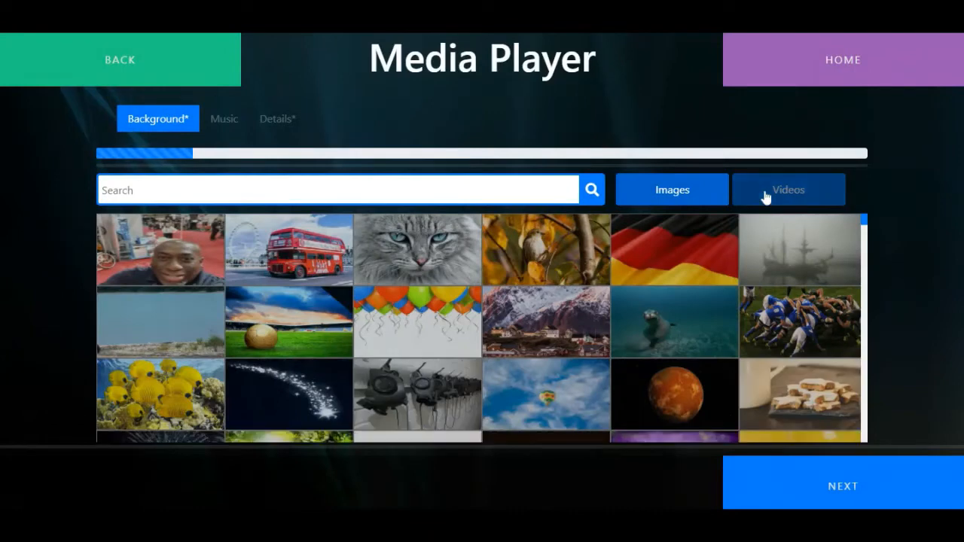
# Step: Choose the gorilla clip from the background videos for the Media Player activity
pyautogui.click(765, 197)
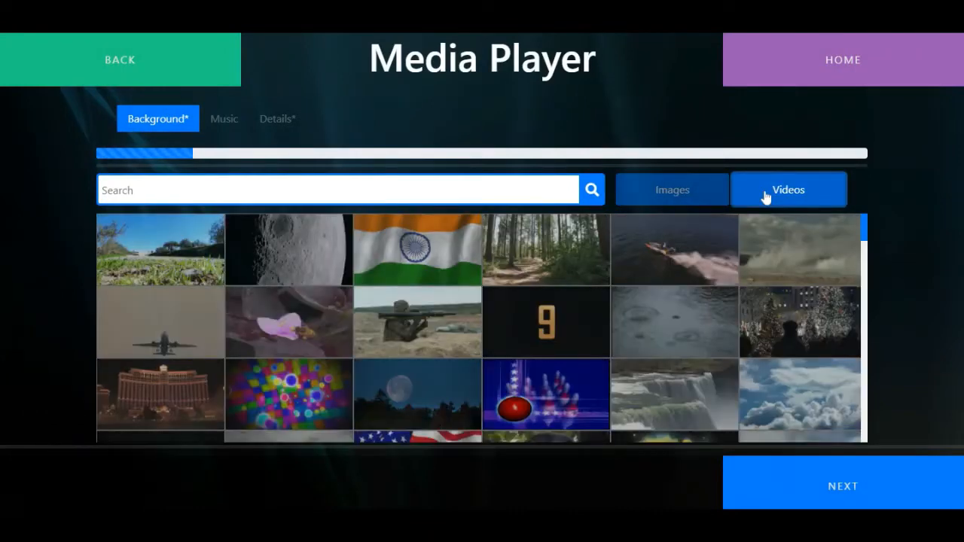
pyautogui.scroll(-2, 600, 384)
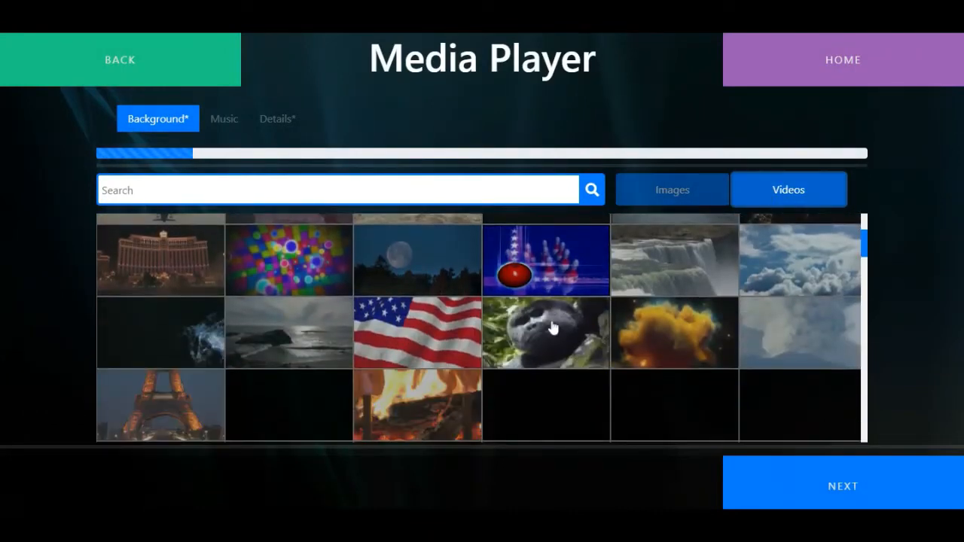
pyautogui.click(831, 485)
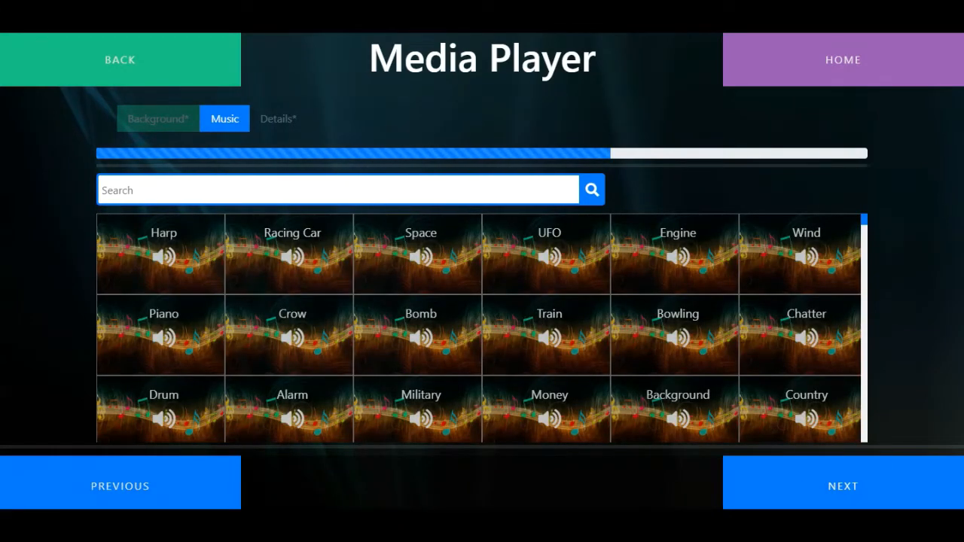
# Step: Without adding music, capture the gorilla close-up for the thumbnail and reposition its face inside the frame
pyautogui.click(859, 493)
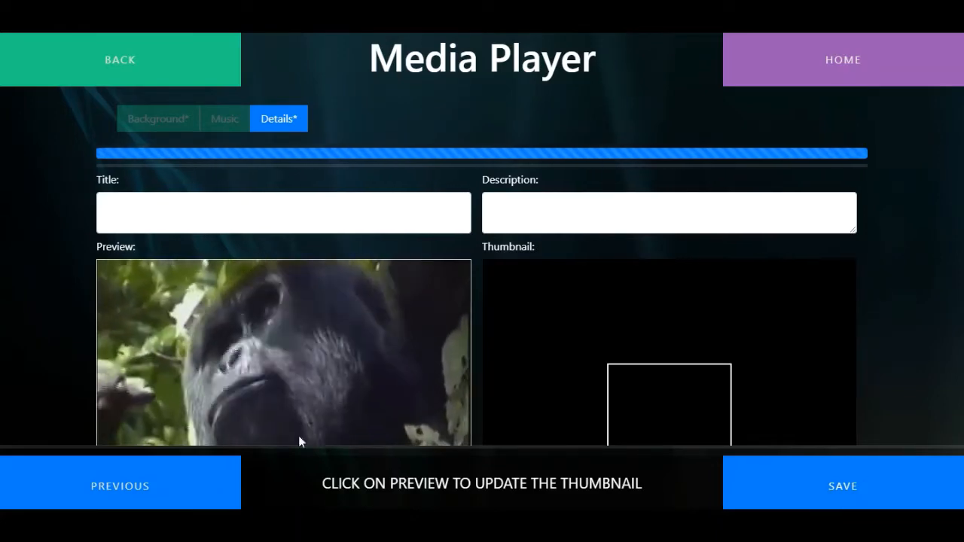
pyautogui.click(265, 345)
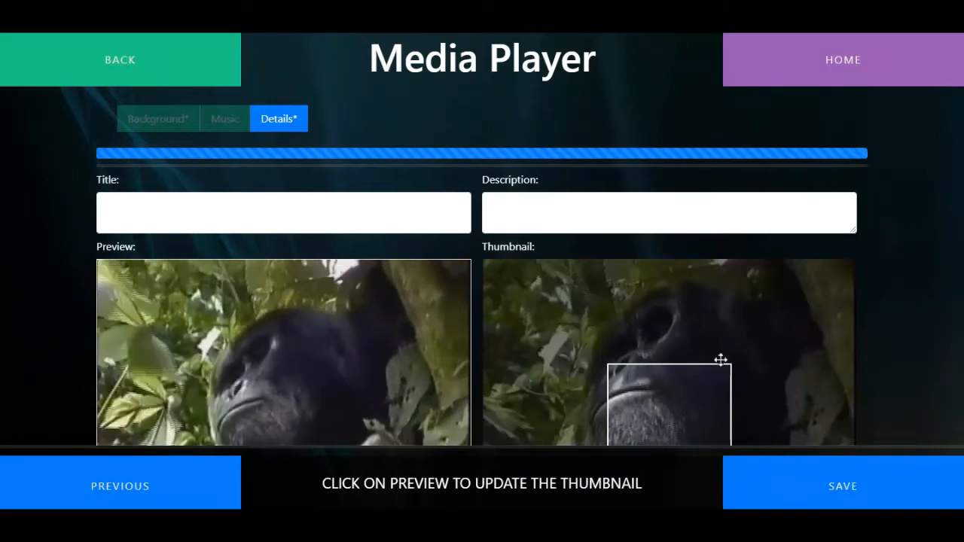
pyautogui.moveTo(759, 342); pyautogui.dragTo(777, 390)
# Step: Title the activity "Gorilla" and enter a description saying it is a video of a gorilla
pyautogui.click(283, 214)
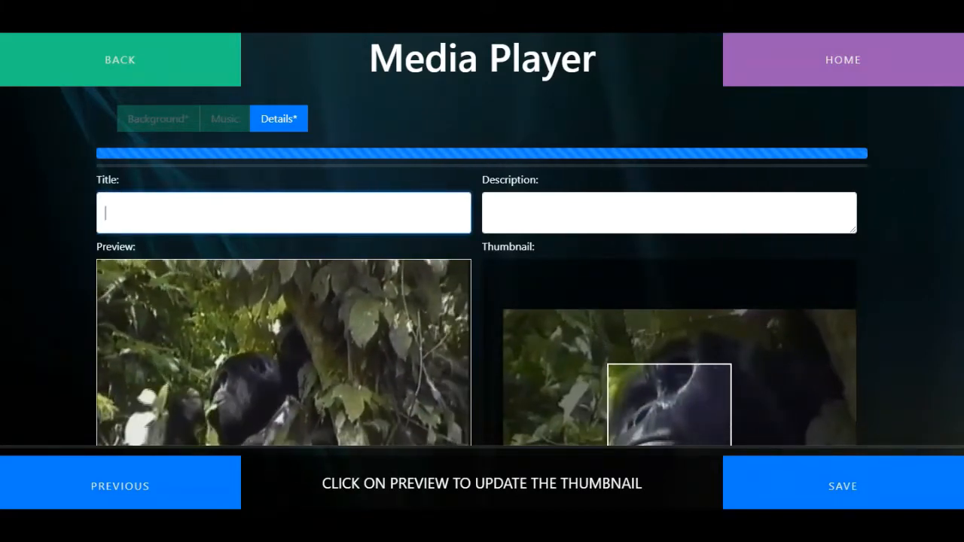
pyautogui.write('Gorilla')
pyautogui.press('Tab')
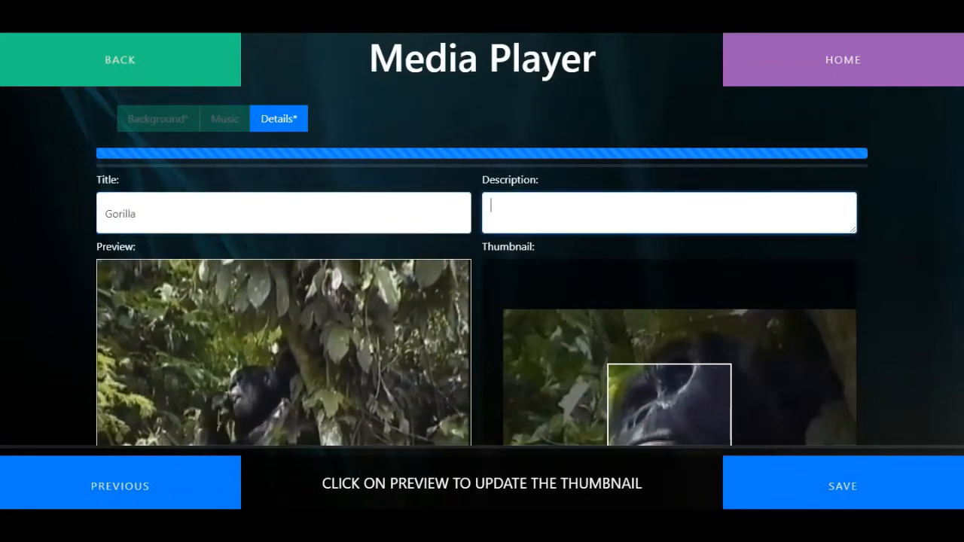
pyautogui.write('Video o')
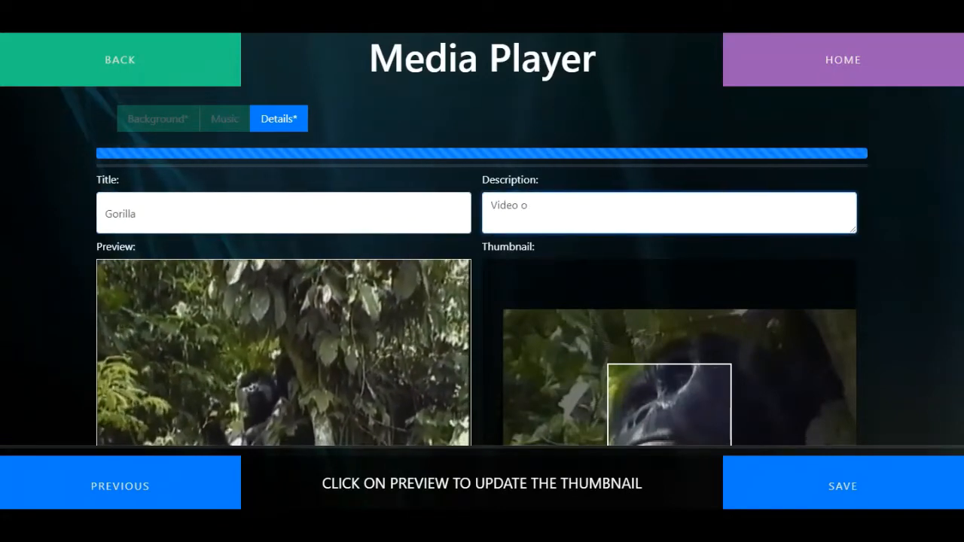
pyautogui.write('f a Gorill')
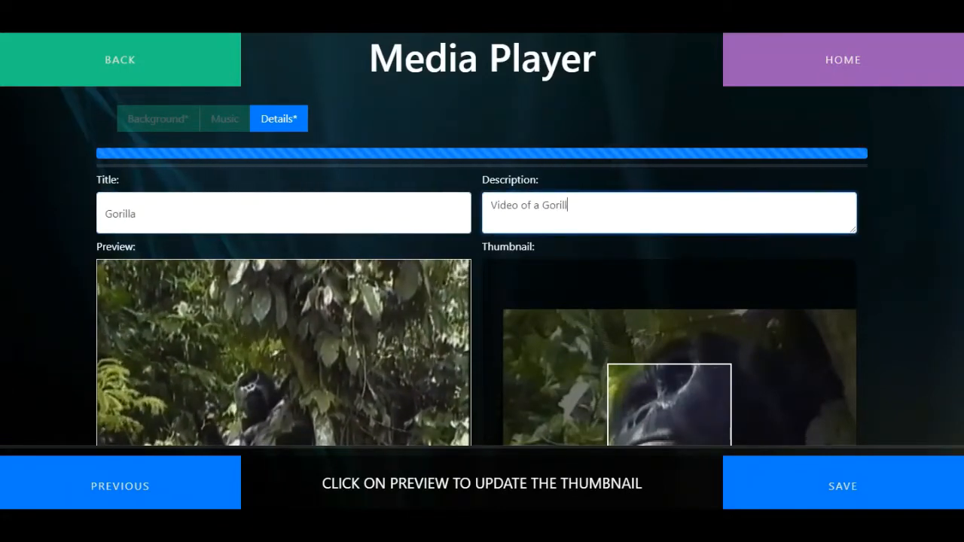
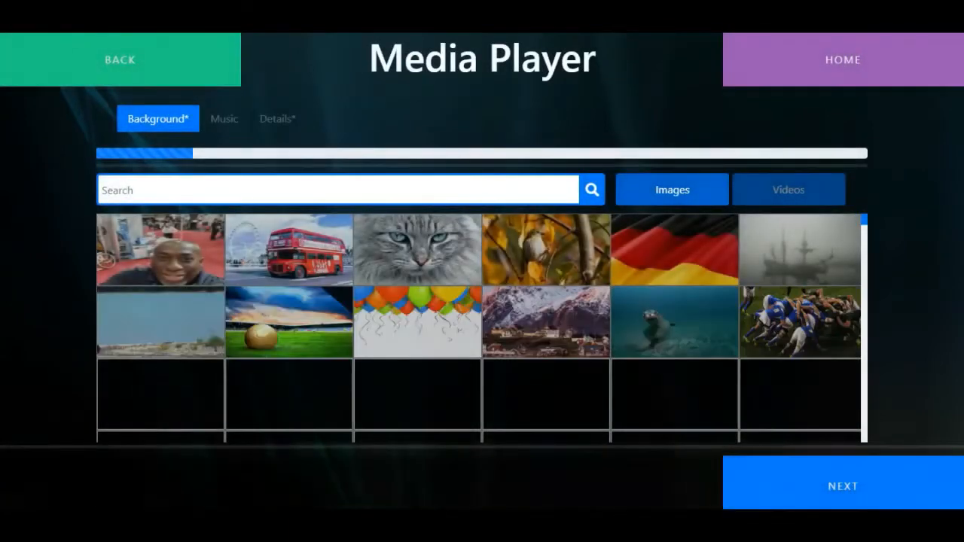
# Step: Return to the home page and start a new activity of the Hotspots type
pyautogui.click(821, 62)
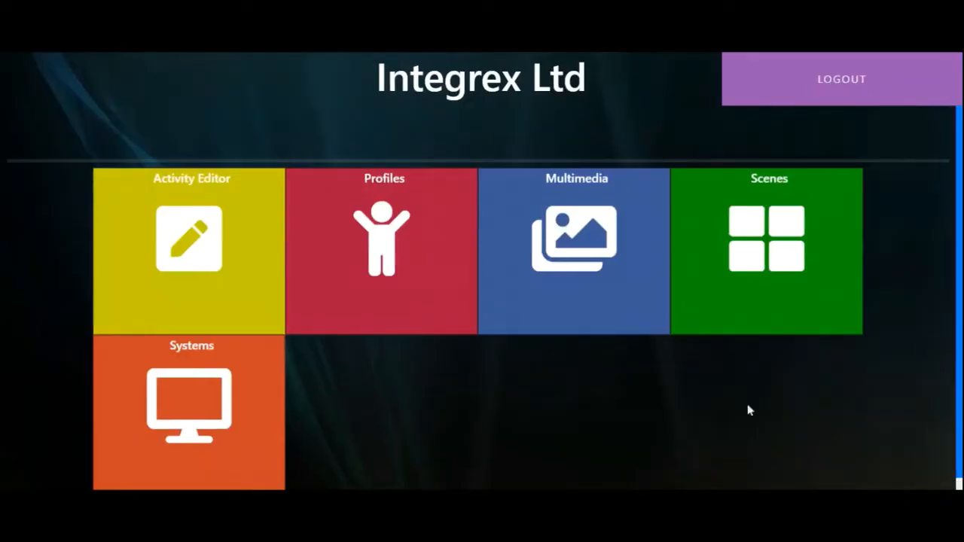
pyautogui.click(238, 250)
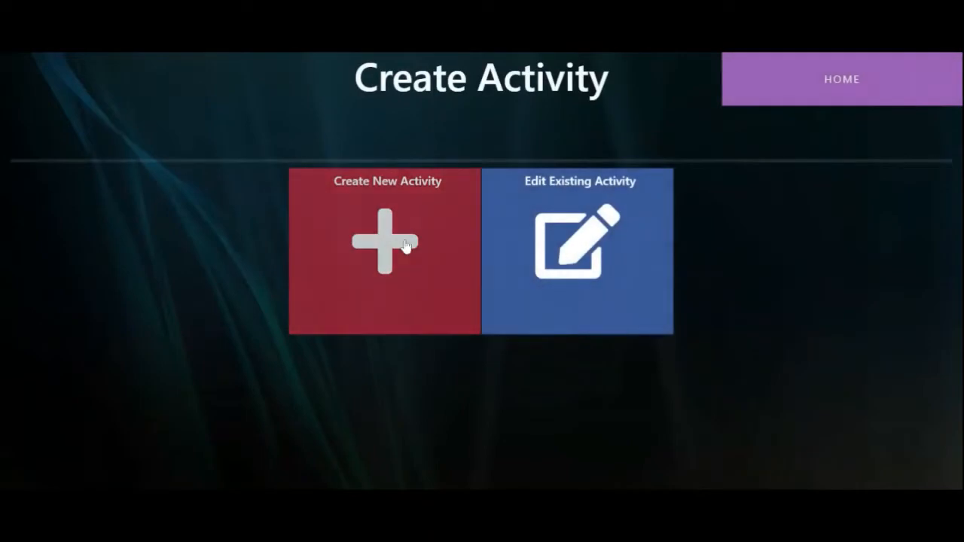
pyautogui.click(405, 245)
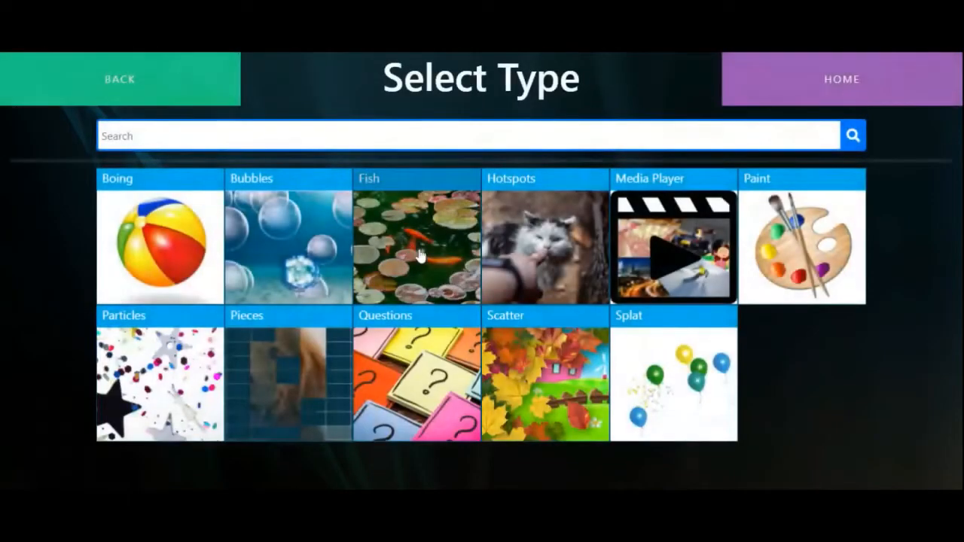
pyautogui.click(554, 224)
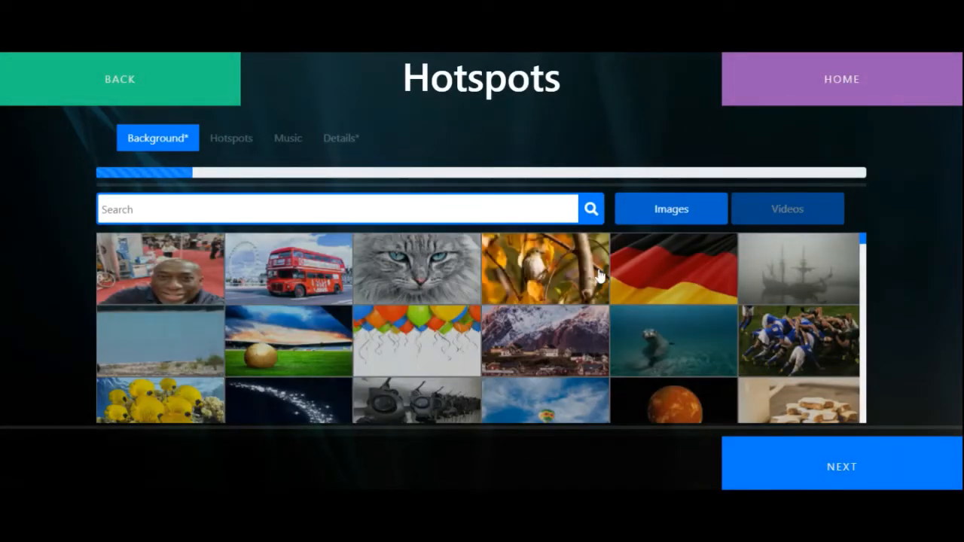
# Step: Browse the background image library for a picture to use in the Hotspots activity
pyautogui.scroll(-5, 600, 277)
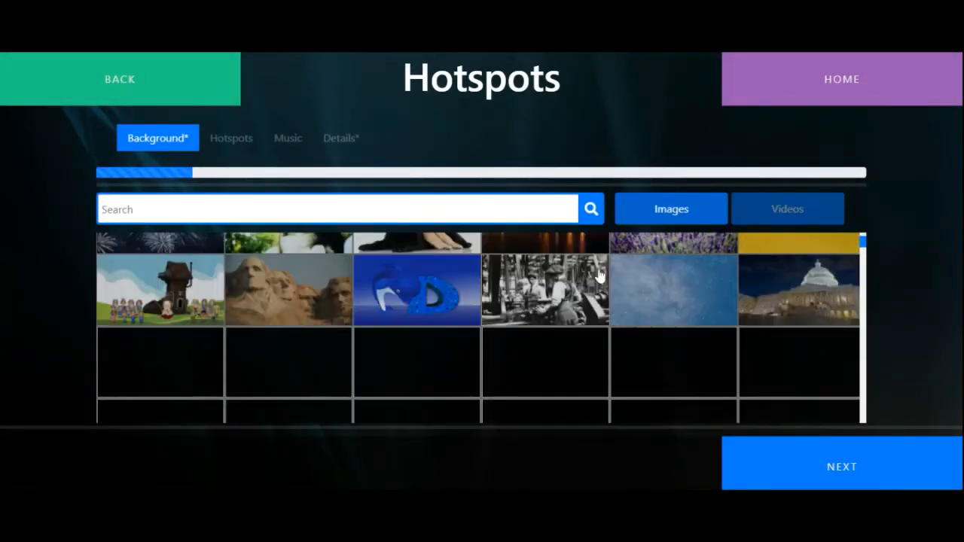
pyautogui.scroll(-5, 600, 277)
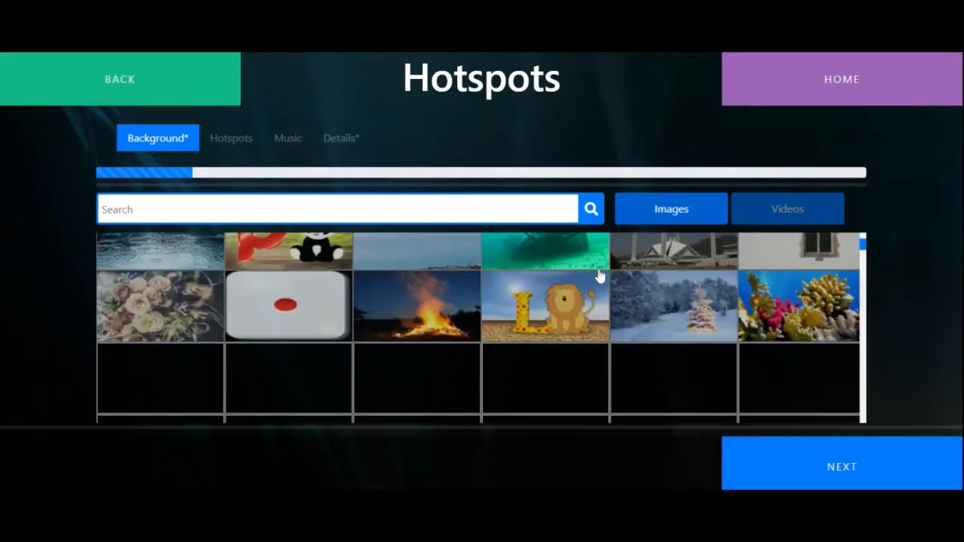
pyautogui.scroll(-5, 600, 277)
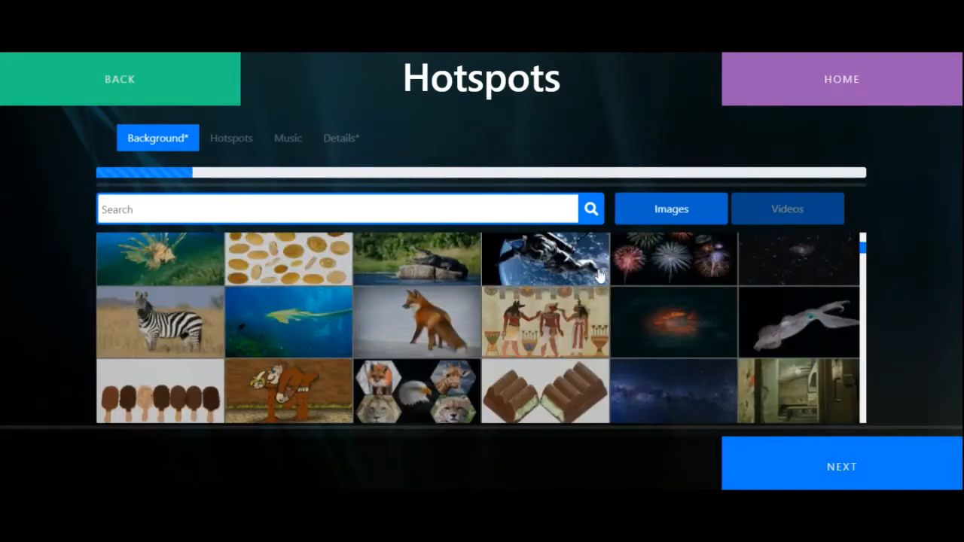
pyautogui.scroll(-2, 600, 277)
pyautogui.scroll(-5, 599, 277)
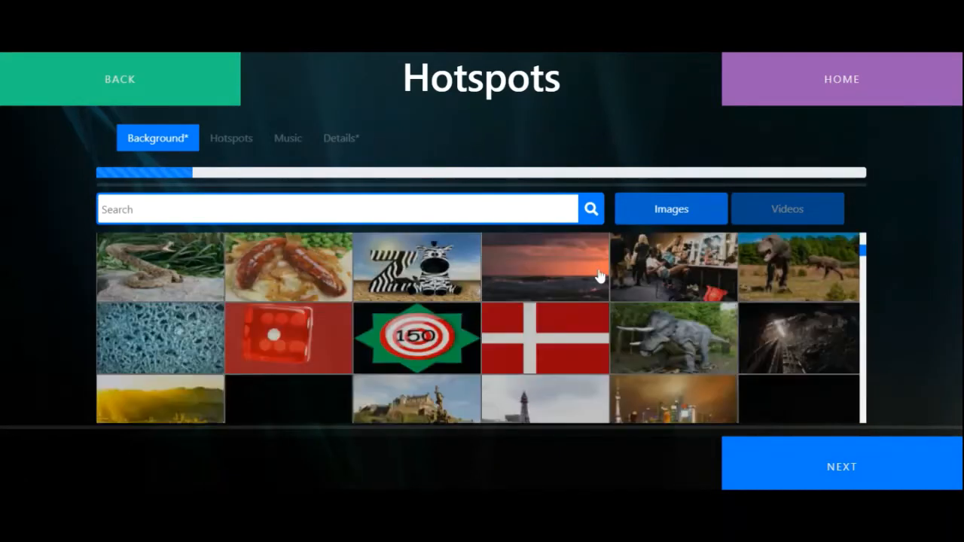
pyautogui.scroll(-1, 600, 277)
pyautogui.scroll(-5, 600, 277)
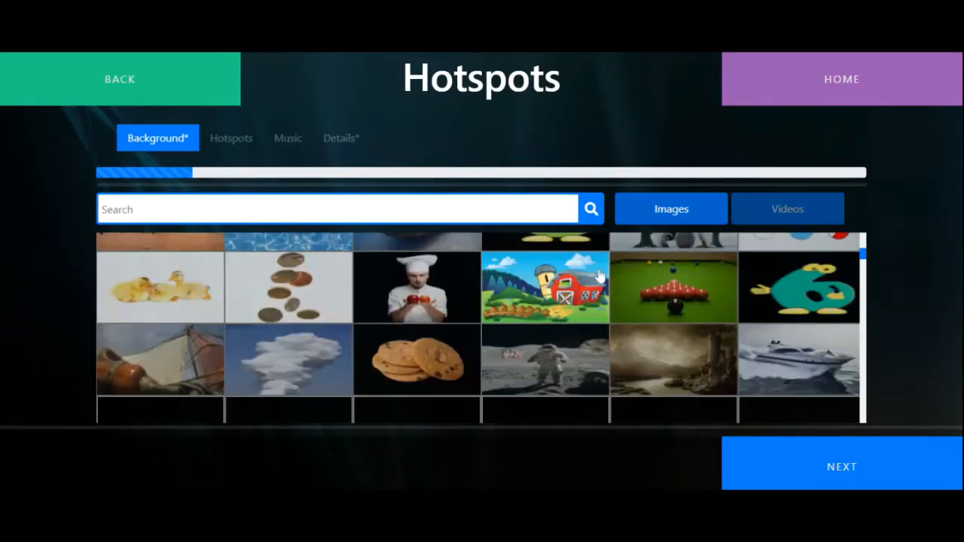
pyautogui.scroll(-1, 599, 277)
pyautogui.scroll(-2, 599, 278)
pyautogui.scroll(-3, 600, 277)
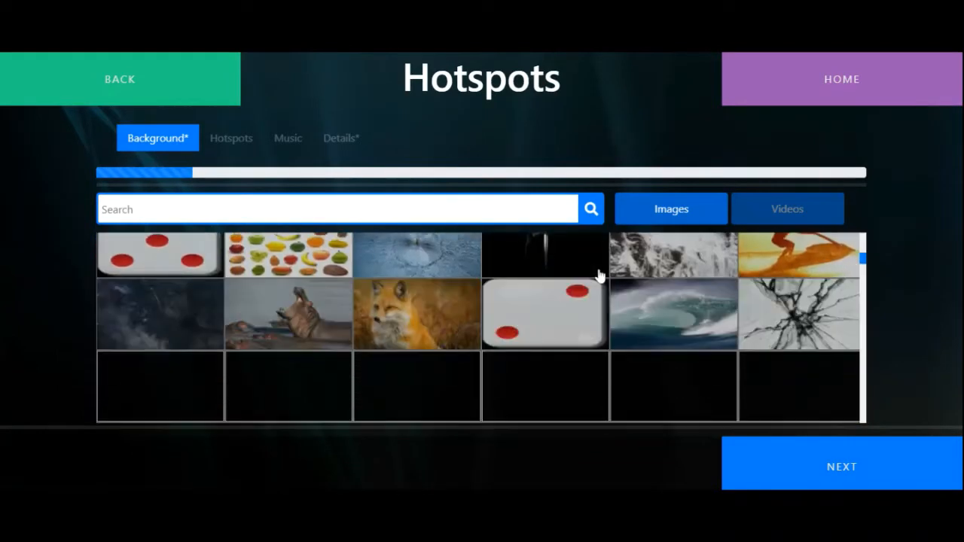
pyautogui.scroll(-1, 599, 278)
pyautogui.scroll(-4, 599, 277)
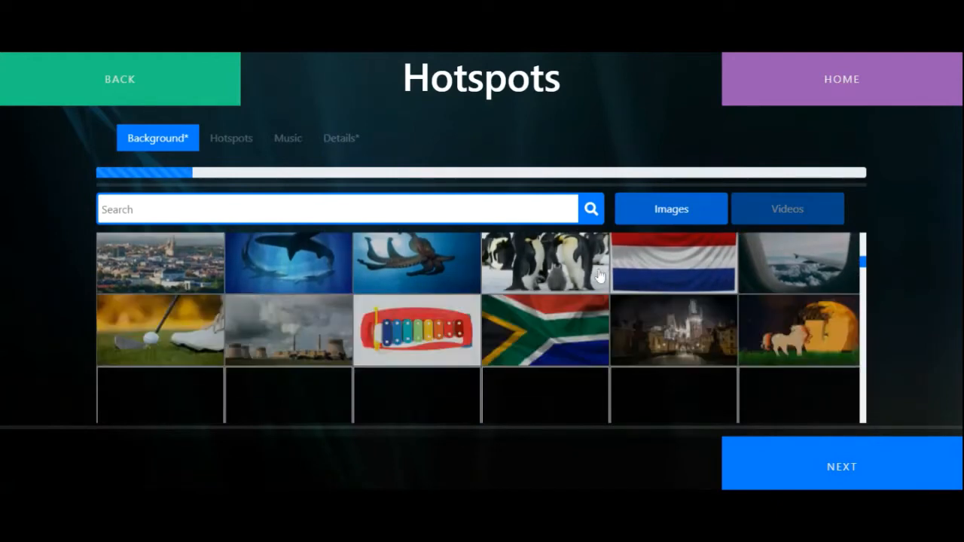
pyautogui.scroll(3, 600, 277)
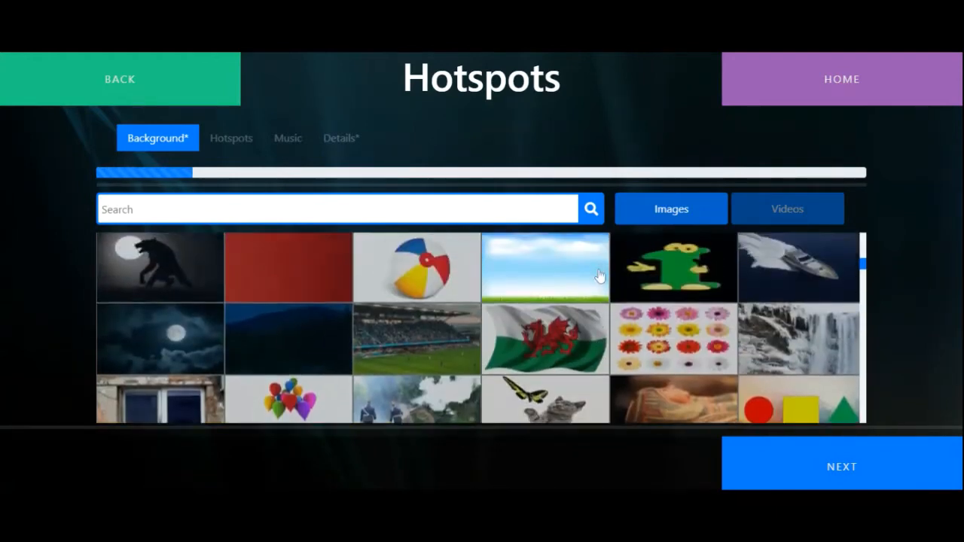
pyautogui.scroll(-2, 599, 277)
pyautogui.scroll(-3, 599, 278)
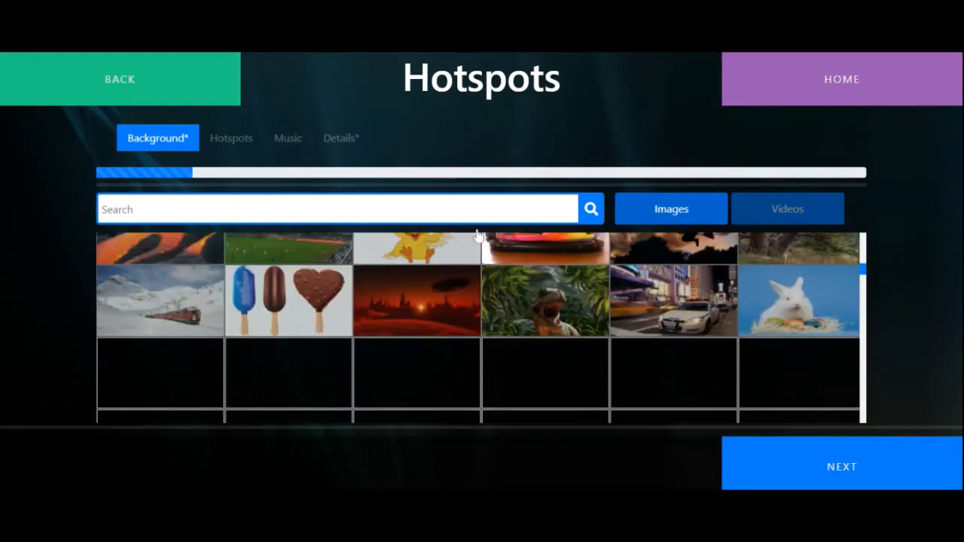
# Step: Search the background images for "spider", choose the spider picture, and continue to the hotspots stage
pyautogui.write('pider')
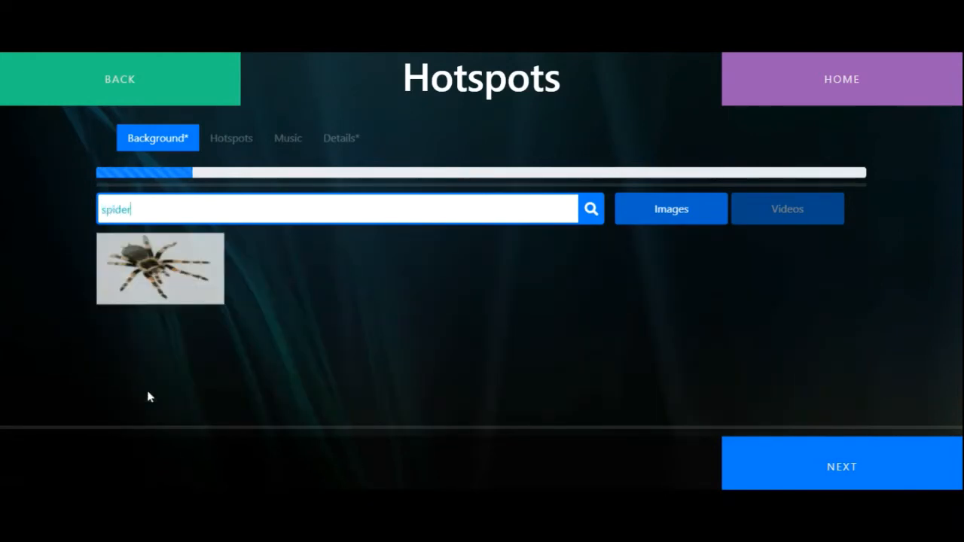
pyautogui.click(170, 277)
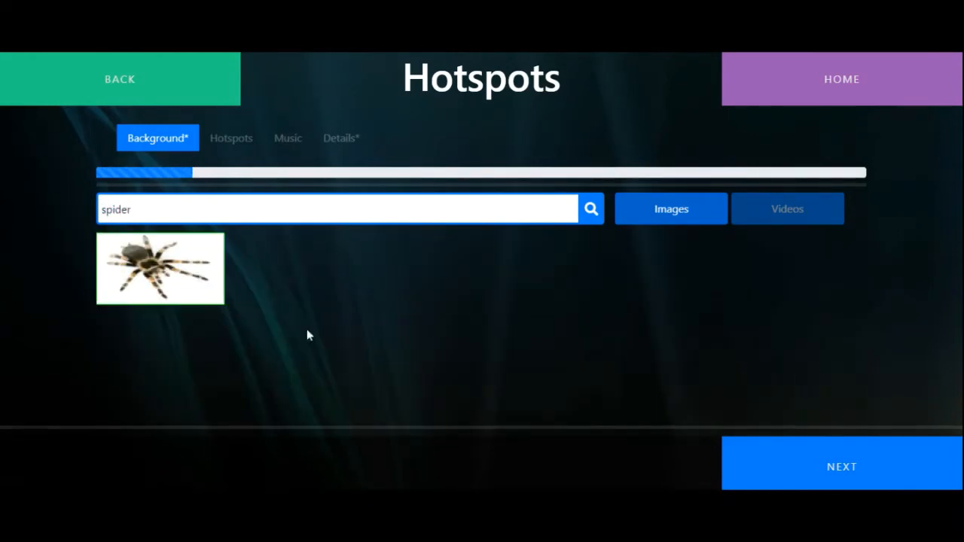
pyautogui.click(828, 463)
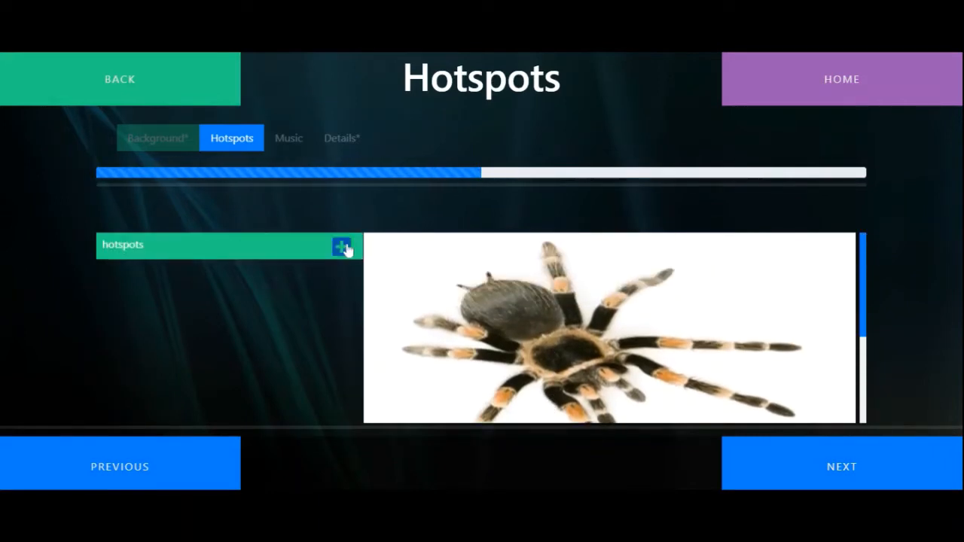
# Step: Add a rectangle hotspot, place it on the white area at the spider image's upper right, and make it slightly smaller
pyautogui.click(342, 247)
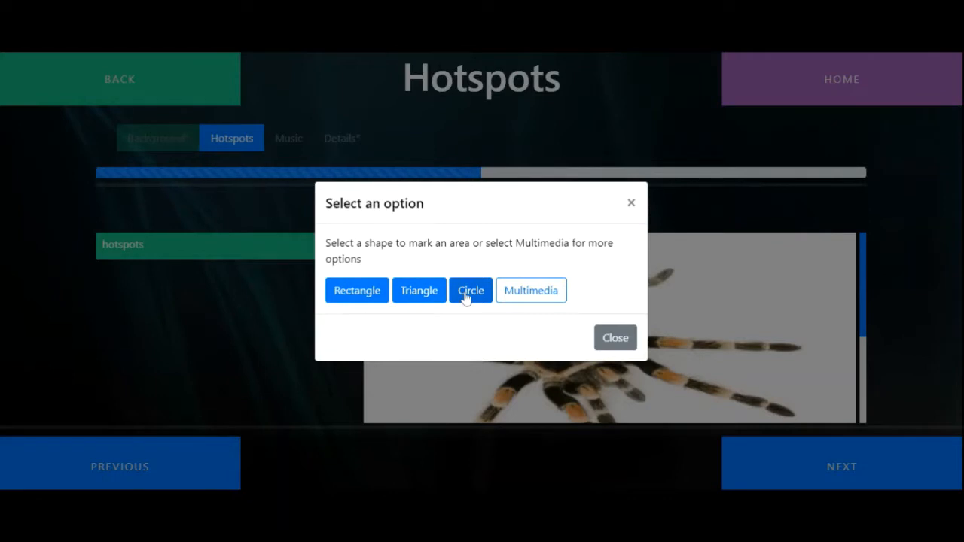
pyautogui.click(366, 294)
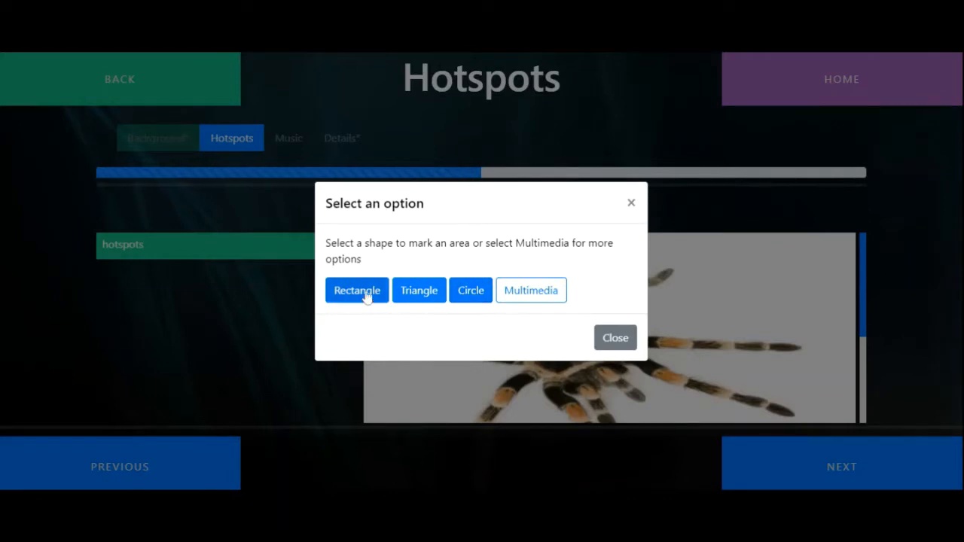
pyautogui.moveTo(819, 413); pyautogui.dragTo(763, 284)
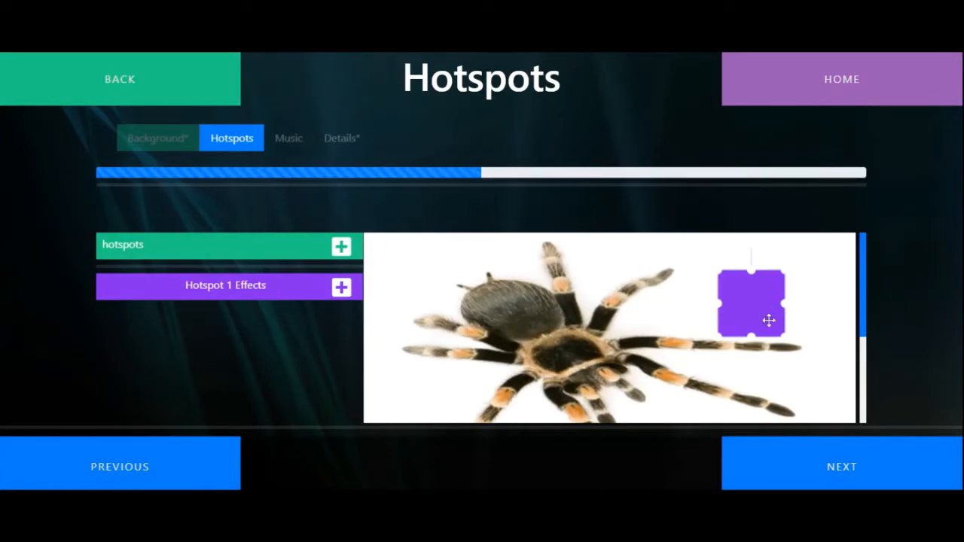
pyautogui.moveTo(784, 336); pyautogui.dragTo(741, 324)
# Step: Start a text effect for Hotspot 1 and enter "The average life span is up to 30 years"
pyautogui.click(340, 290)
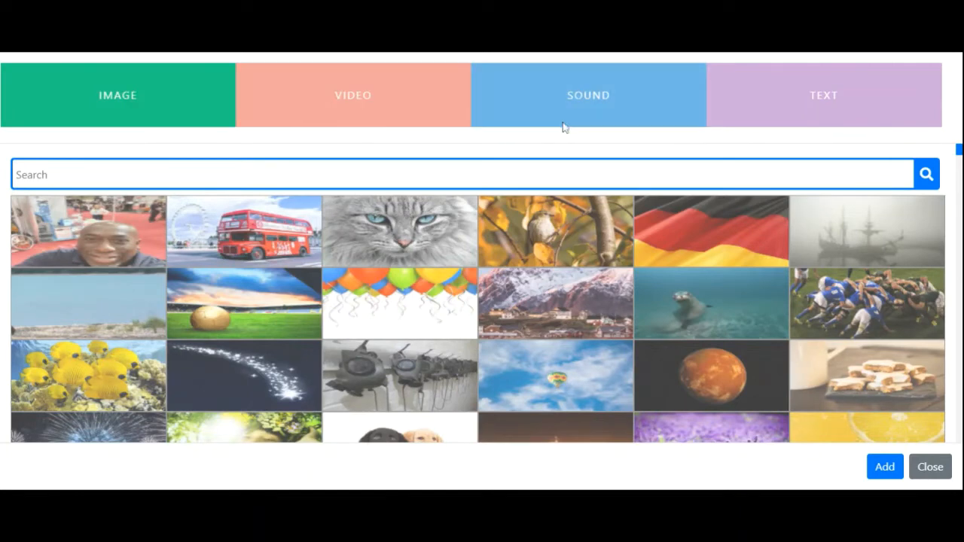
pyautogui.click(855, 104)
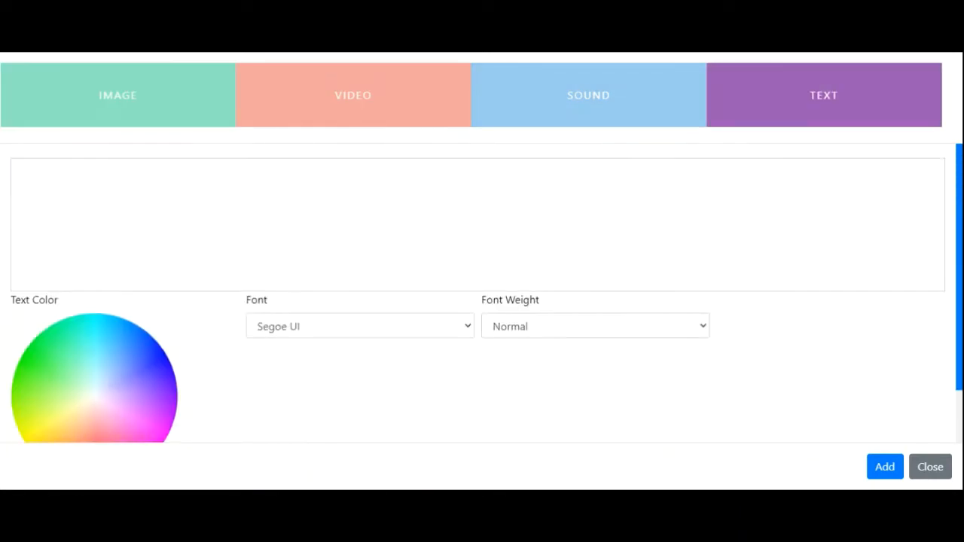
pyautogui.click(572, 219)
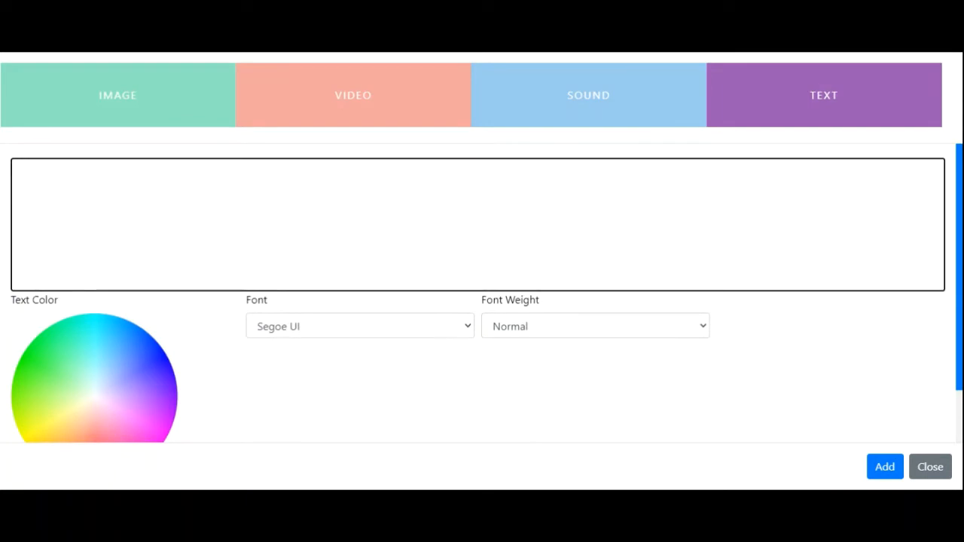
pyautogui.write('Th')
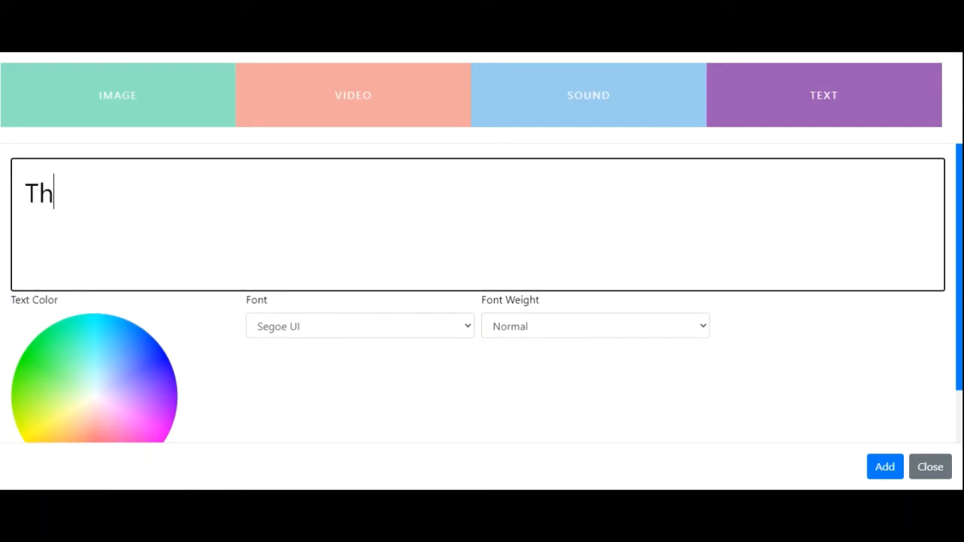
pyautogui.write('e aver')
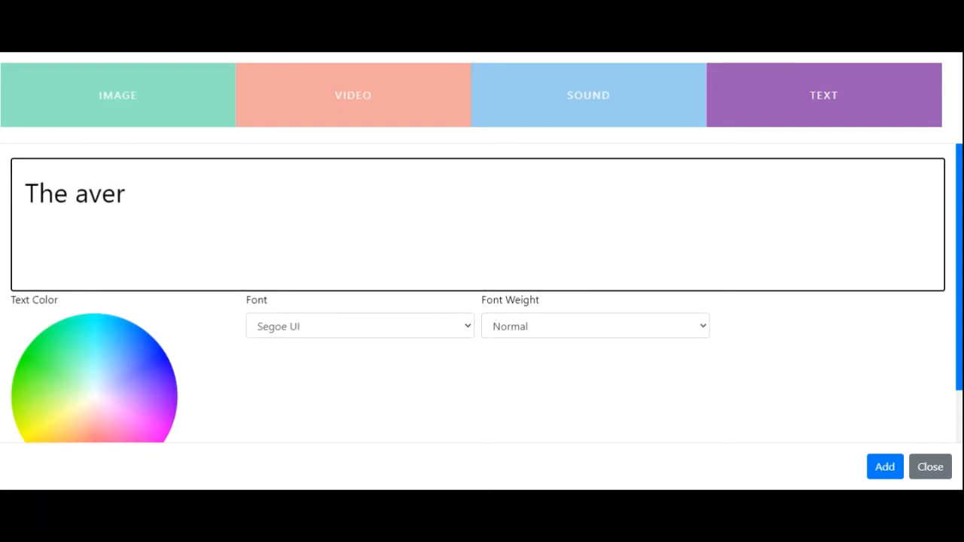
pyautogui.write('age life span is')
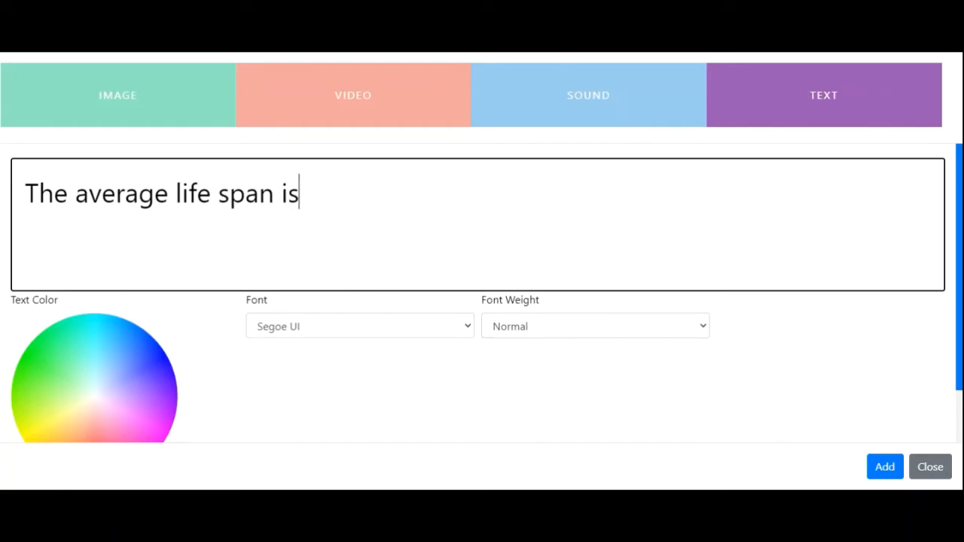
pyautogui.write(' up to 30 years')
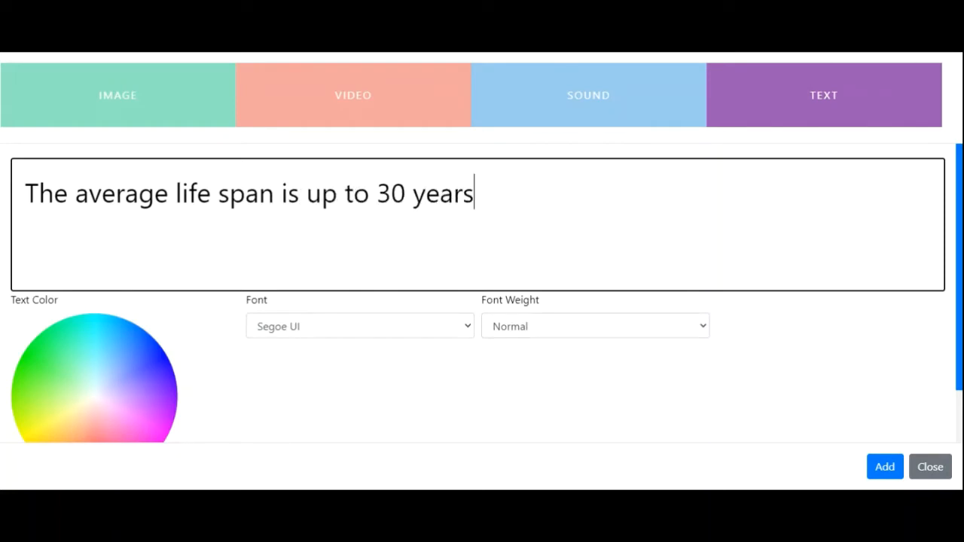
# Step: Colour the text blue-violet, keep the Segoe UI font and Normal weight, and add it to the hotspot
pyautogui.moveTo(63, 340)
pyautogui.mouseDown()
pyautogui.moveTo(94, 362)
pyautogui.moveTo(107, 416)
pyautogui.mouseUp()
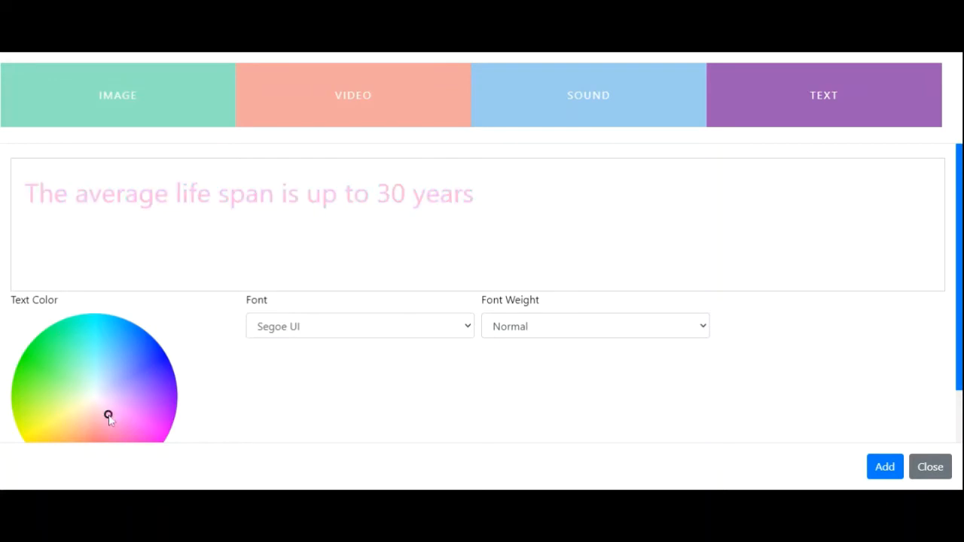
pyautogui.click(157, 367)
pyautogui.click(432, 330)
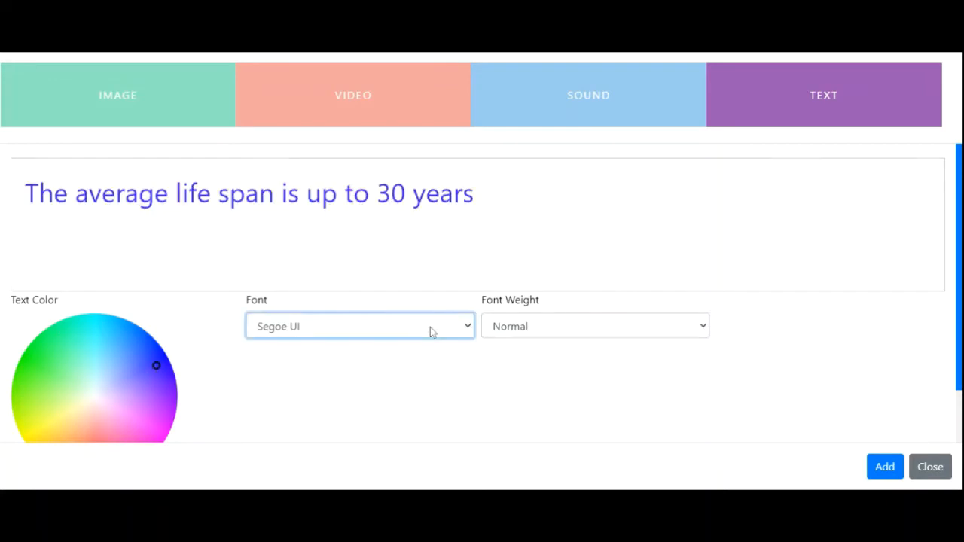
pyautogui.click(698, 336)
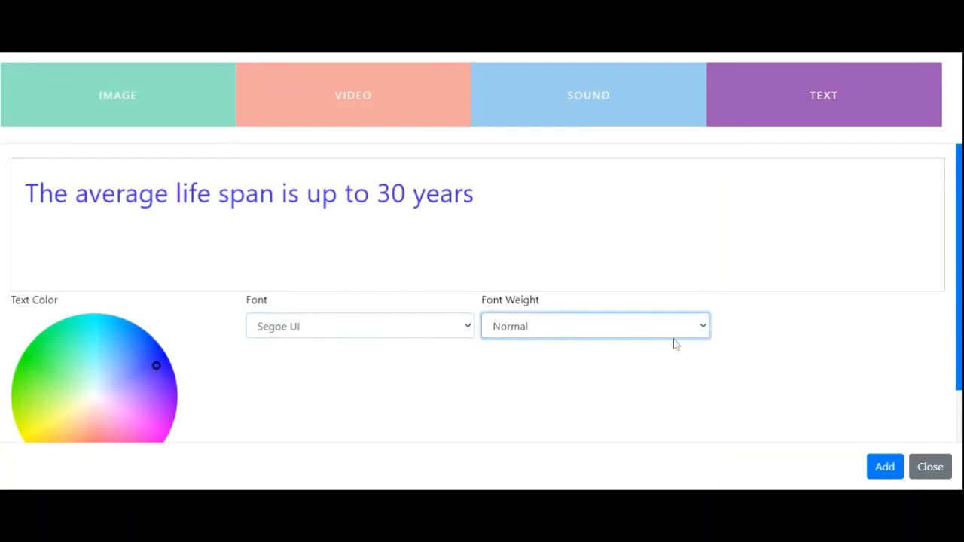
pyautogui.click(886, 469)
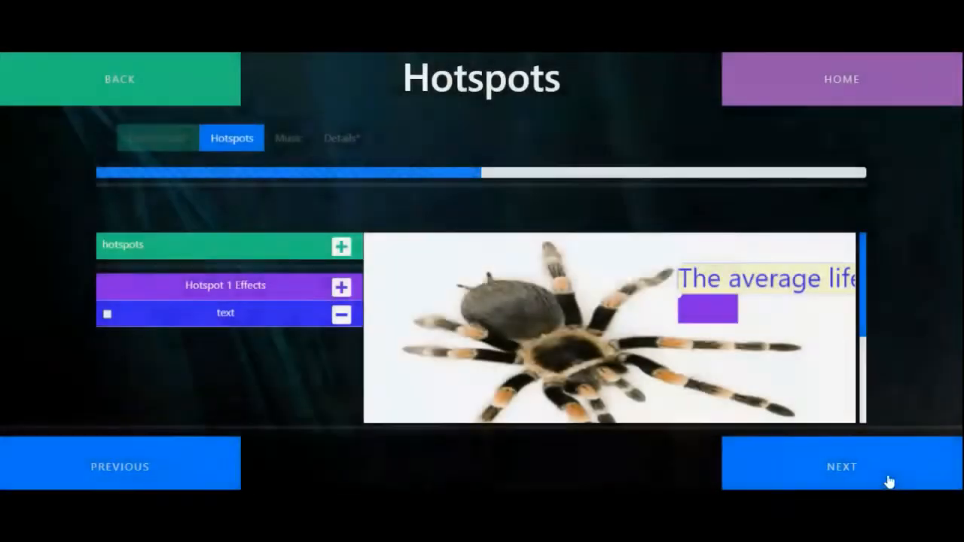
# Step: Move the text along the top edge of the spider image, shift the rectangle hotspot below its end, and shrink the text
pyautogui.moveTo(760, 293); pyautogui.dragTo(463, 248)
pyautogui.moveTo(716, 307); pyautogui.dragTo(775, 327)
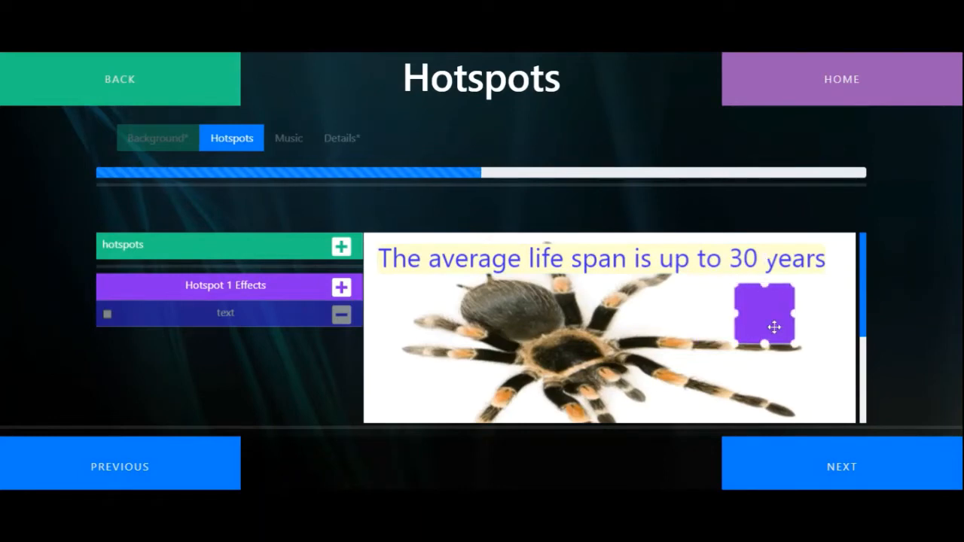
pyautogui.click(834, 274)
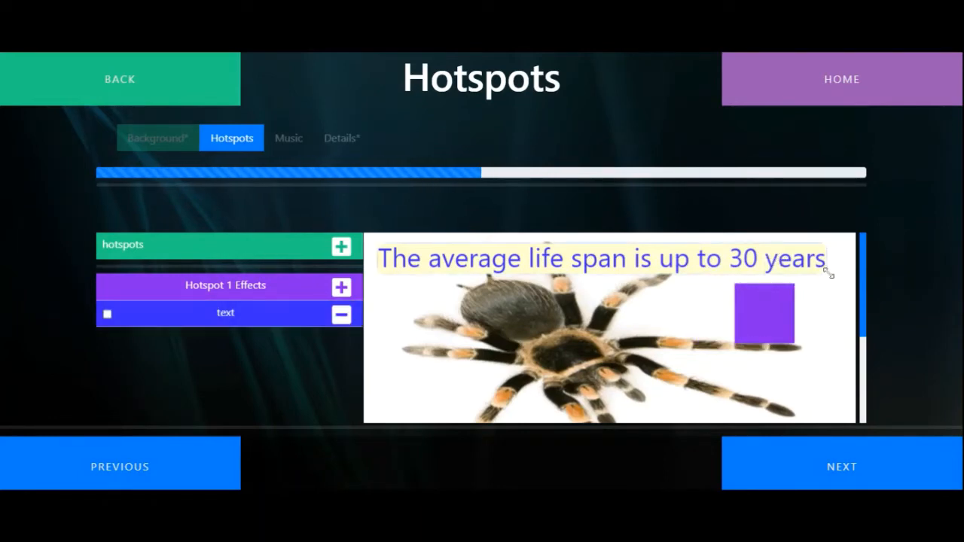
pyautogui.moveTo(822, 275); pyautogui.dragTo(703, 276)
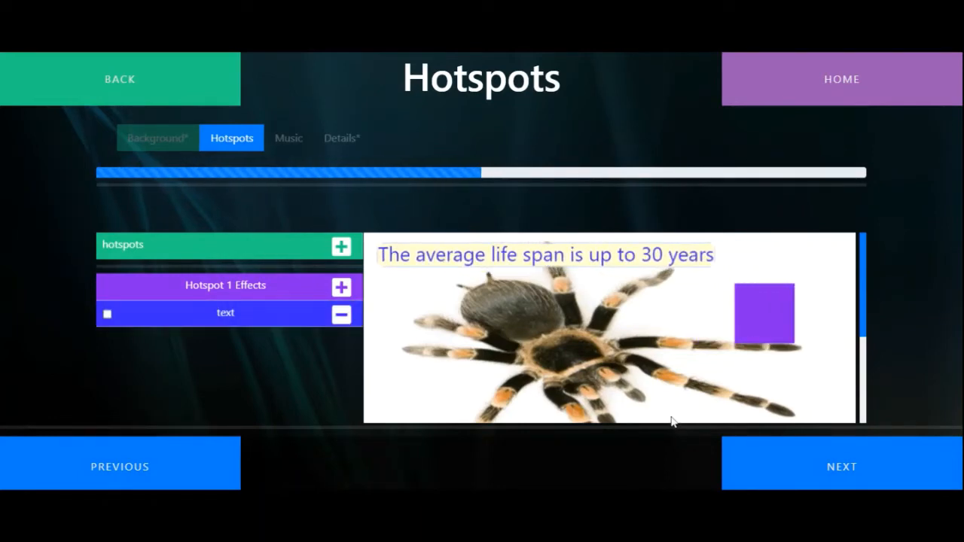
# Step: View the effect options for Hotspot 1 without adding another, and continue to the details stage without choosing music
pyautogui.click(340, 288)
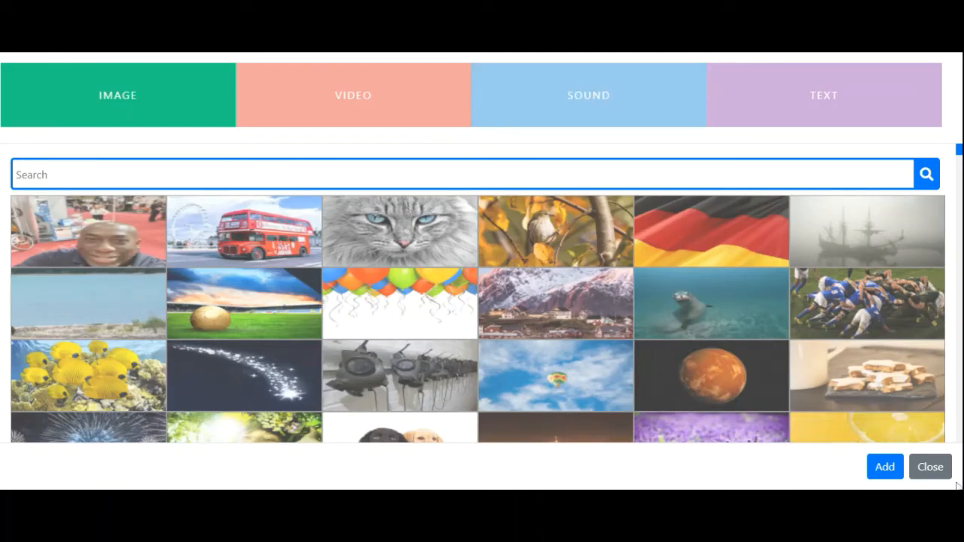
pyautogui.click(931, 467)
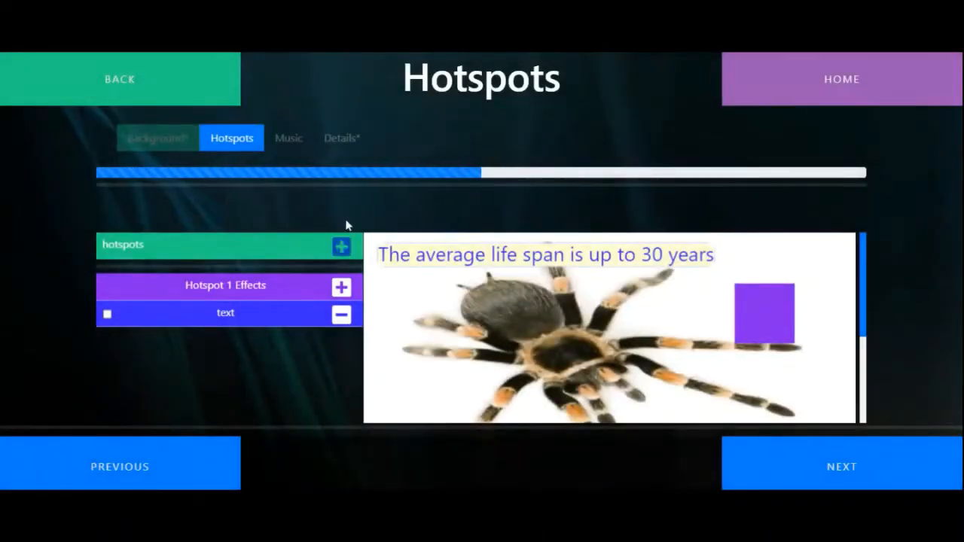
pyautogui.click(836, 475)
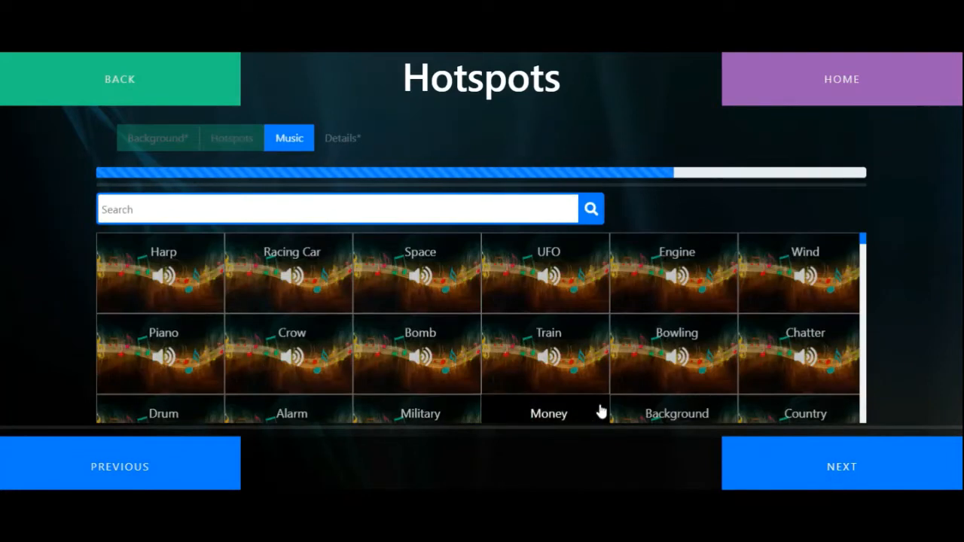
pyautogui.click(879, 467)
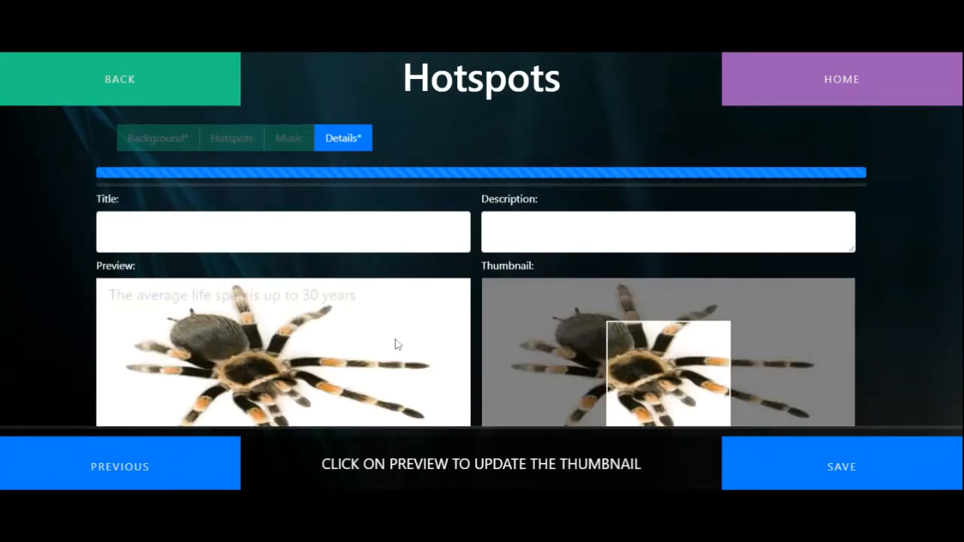
# Step: Title the Hotspots activity "Tarantula", describe it as "Touch the picture to trigger a fact", and save it
pyautogui.click(283, 232)
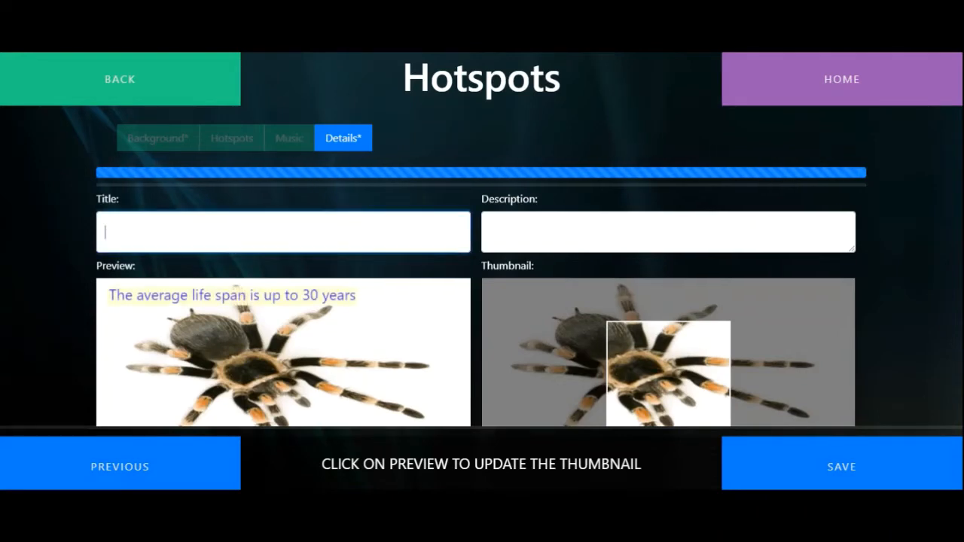
pyautogui.write('Tarantula')
pyautogui.press('Tab')
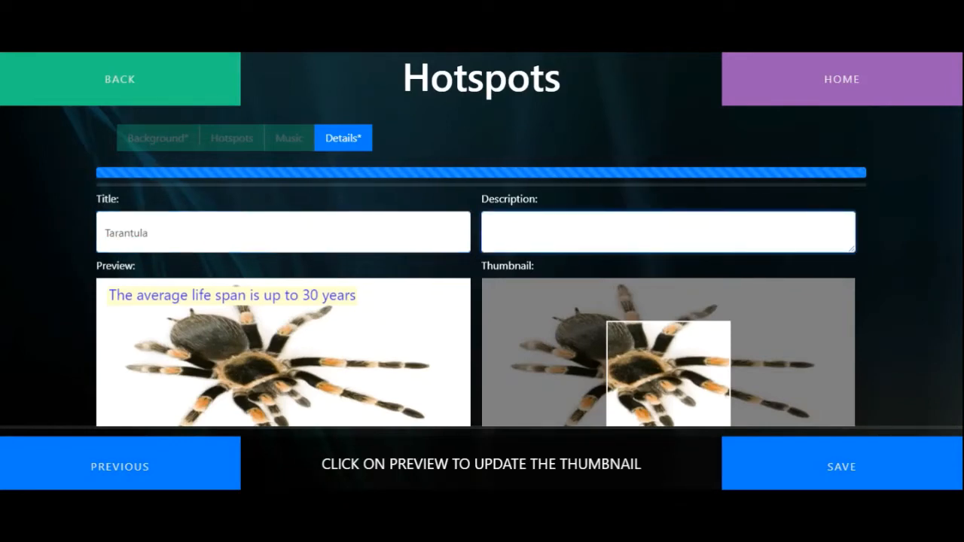
pyautogui.write('Touch the ')
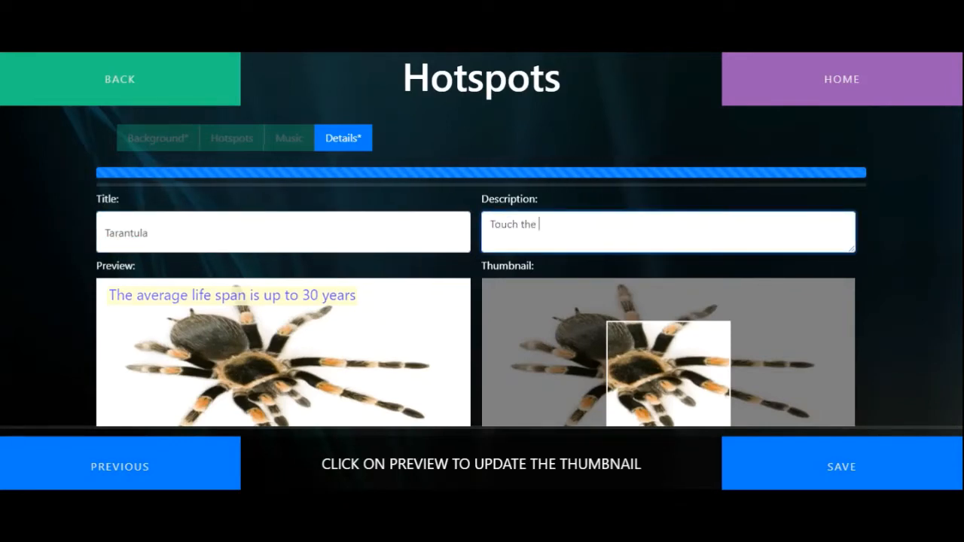
pyautogui.write('picture to trigger a fact')
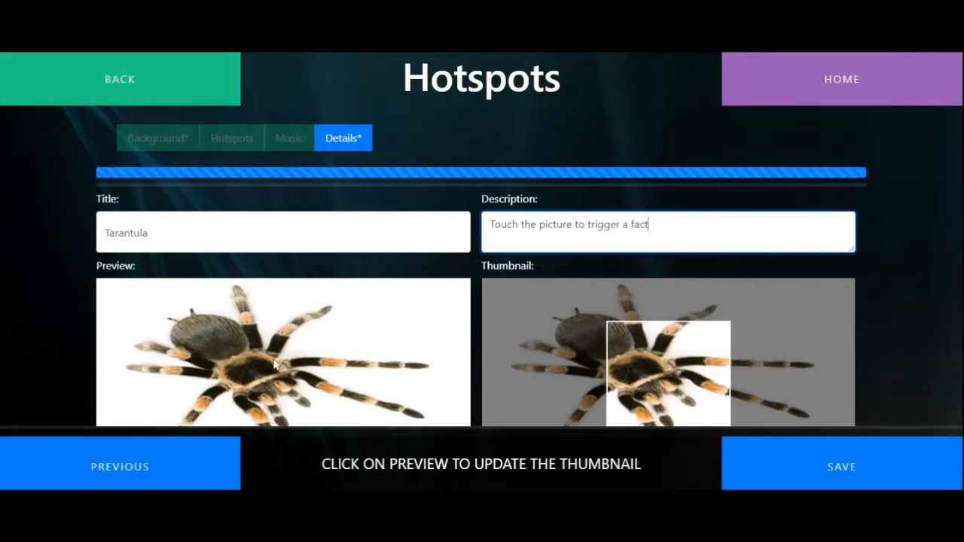
pyautogui.click(859, 468)
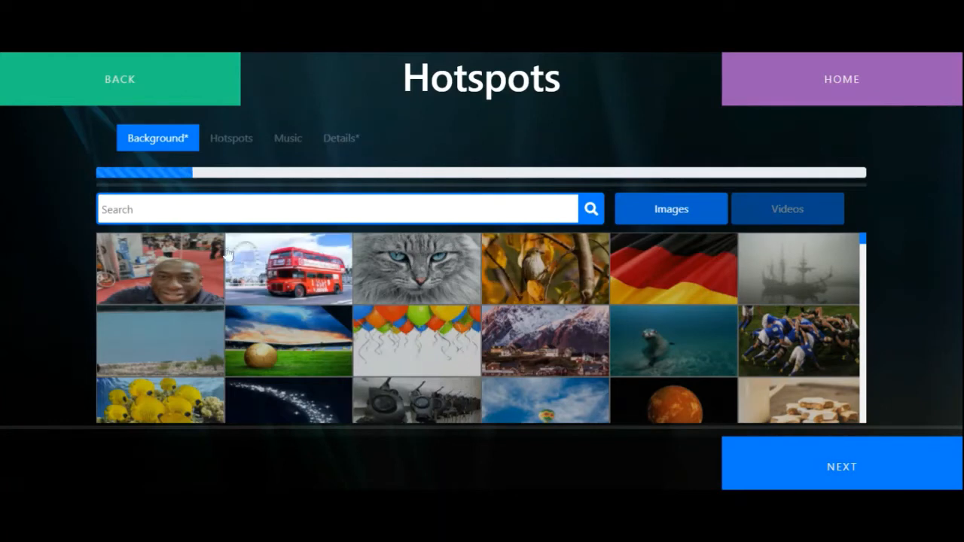
# Step: Search the background images for "undergro", choose the London Underground sign for the new Hotspots activity, and continue to the hotspots stage
pyautogui.write('under')
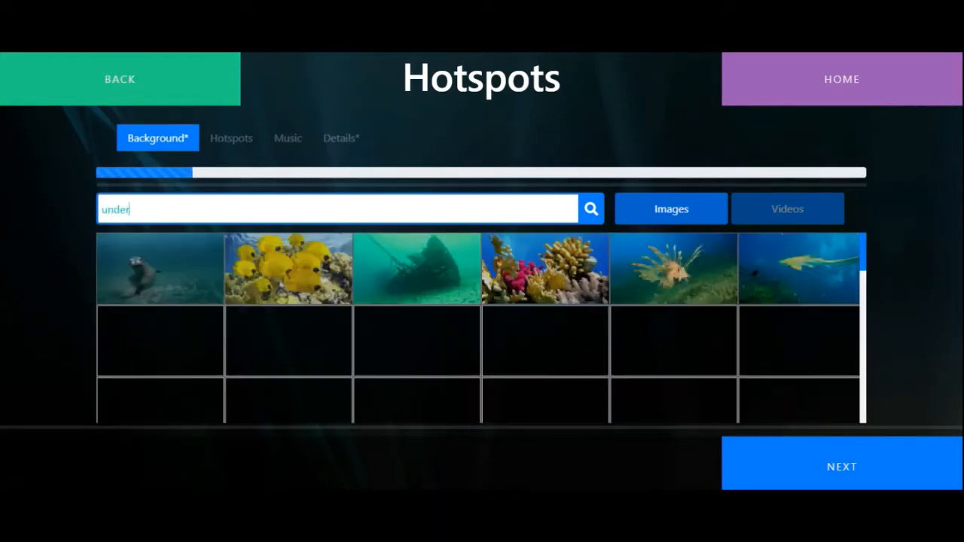
pyautogui.write('gro')
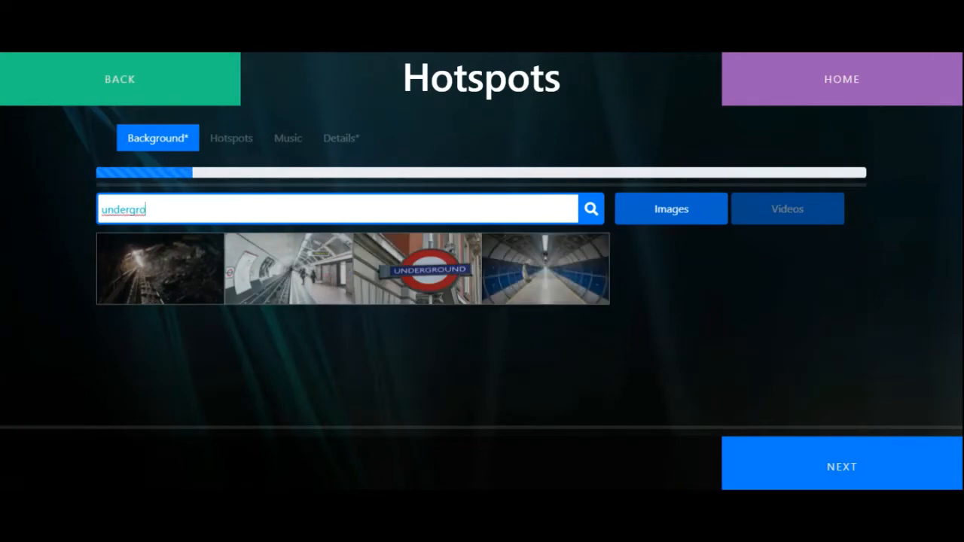
pyautogui.click(459, 279)
pyautogui.click(905, 467)
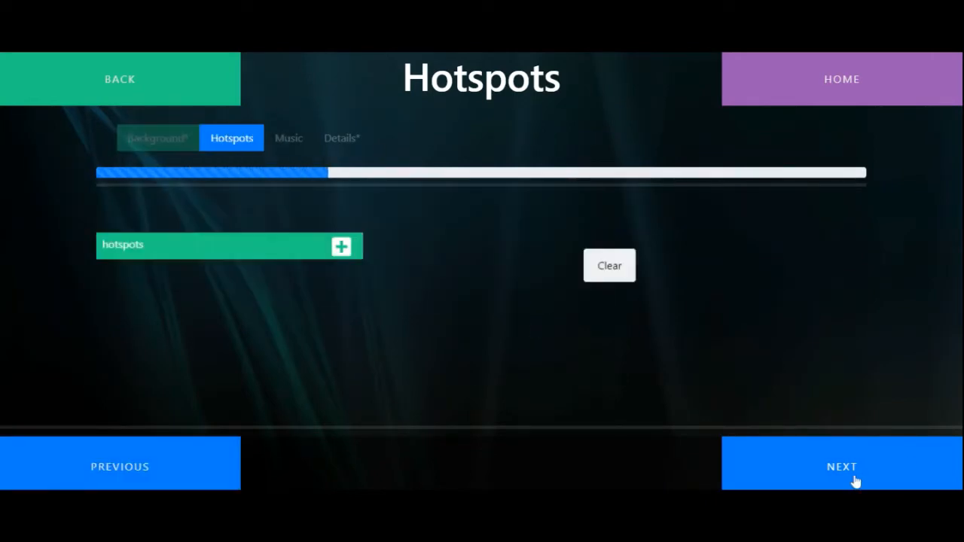
# Step: Add a first hotspot to the Underground sign image
pyautogui.click(342, 249)
pyautogui.click(416, 293)
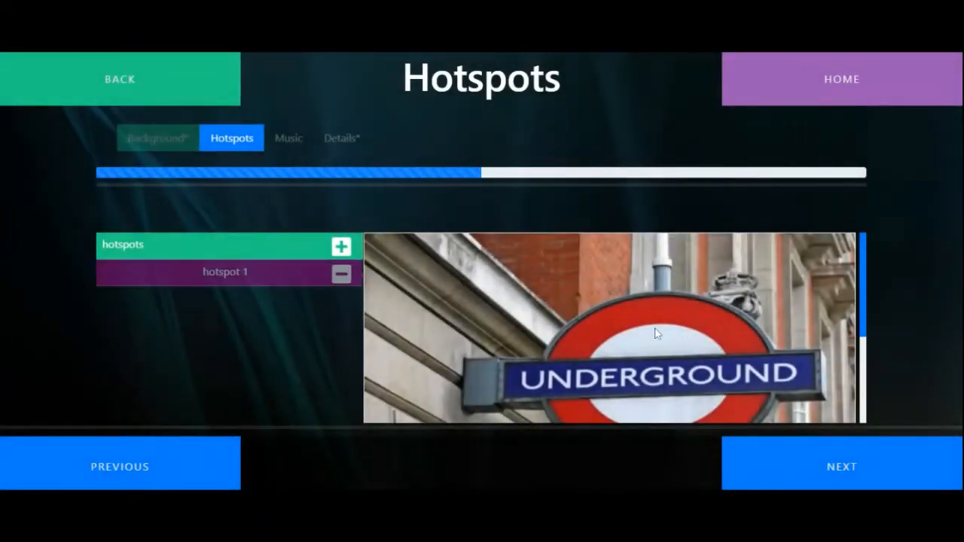
pyautogui.click(340, 280)
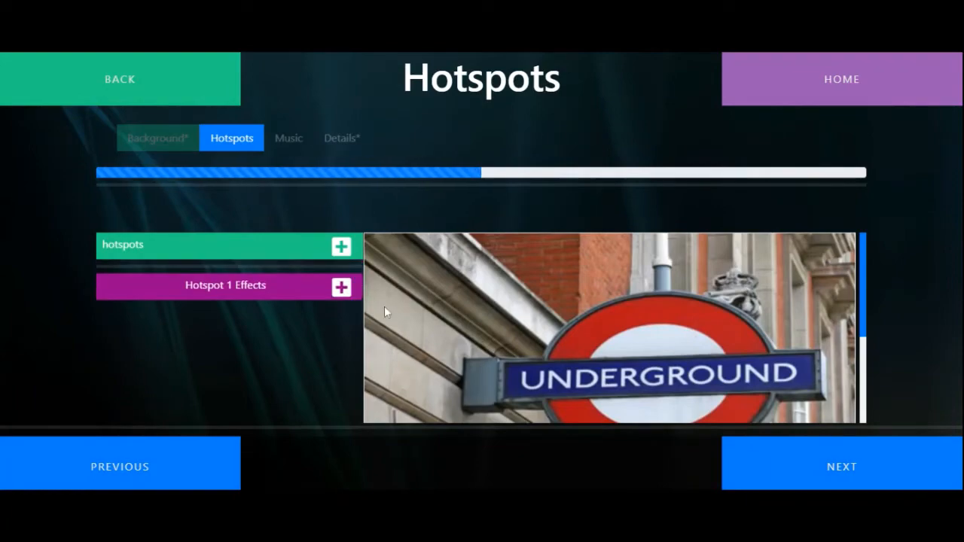
# Step: Start a video effect for Hotspot 1 and begin a search of the video library
pyautogui.click(349, 290)
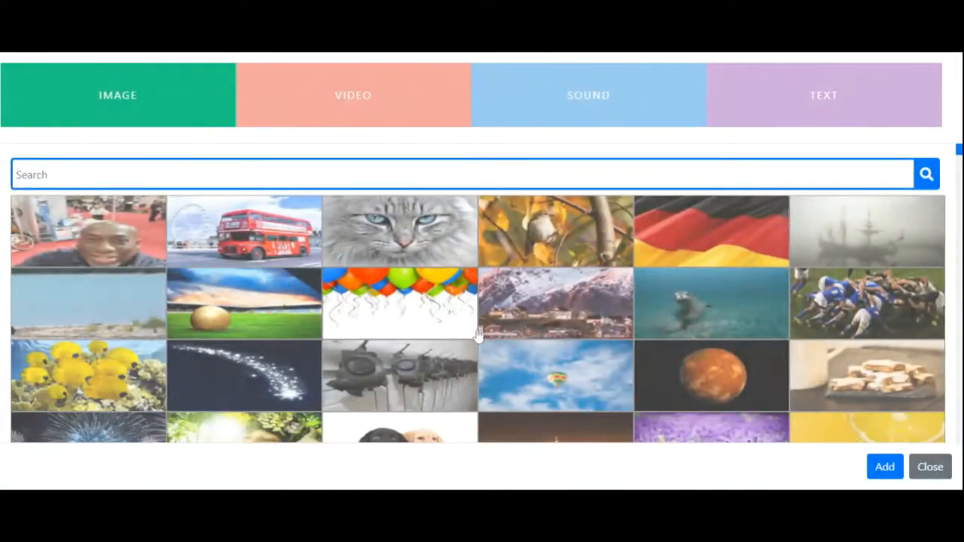
pyautogui.click(370, 110)
pyautogui.click(67, 185)
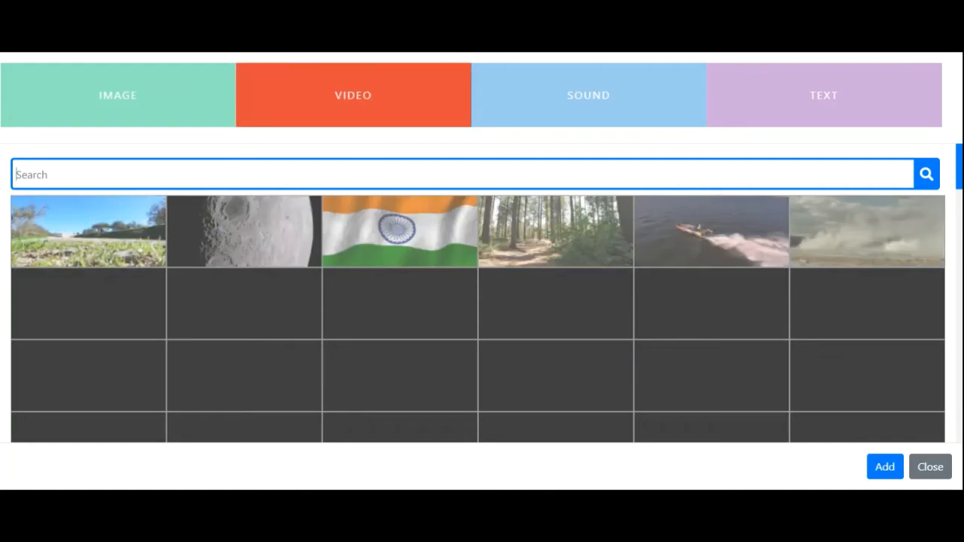
# Step: Search the video library for "subw" and add the tunnel clip as an effect of hotspot 1
pyautogui.write('subw')
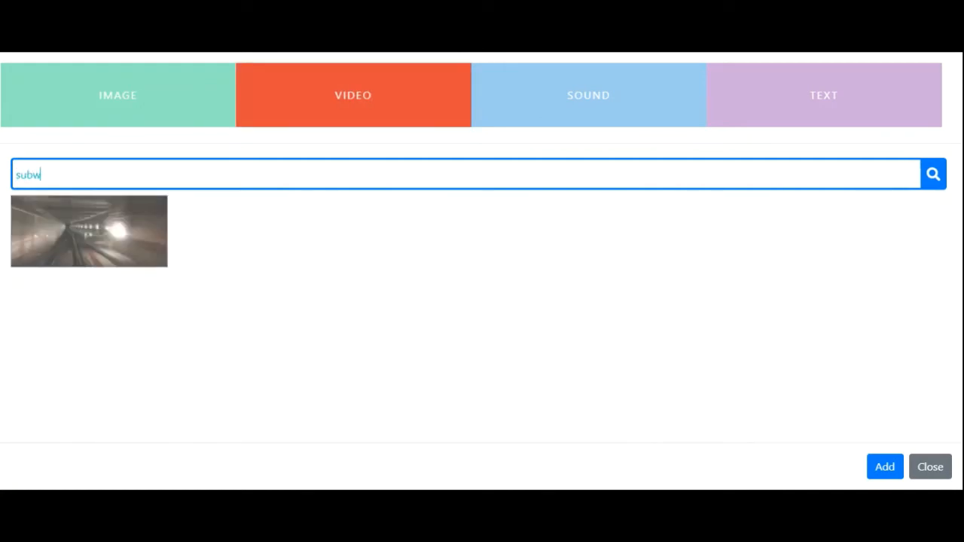
pyautogui.click(886, 467)
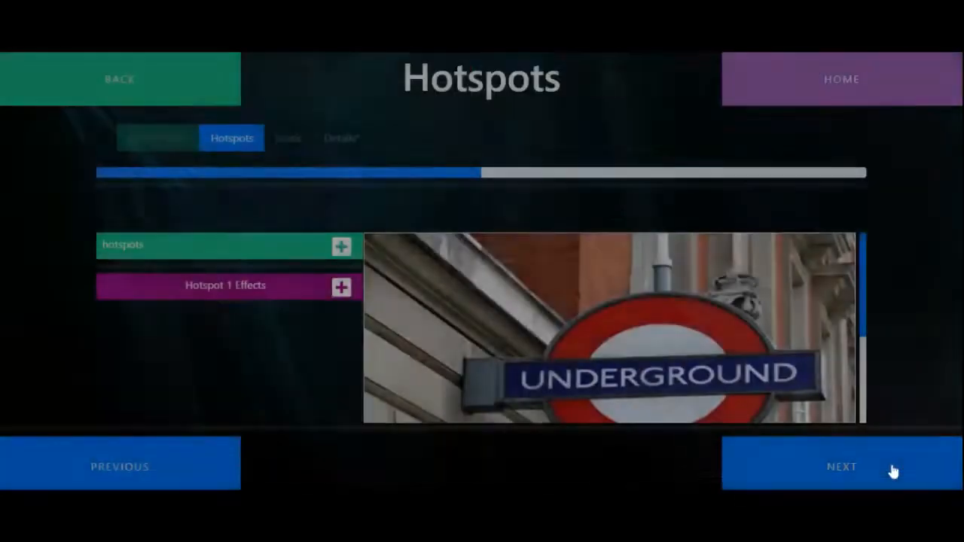
# Step: Enlarge the circular hotspot and centre it over the round Underground sign in the background image
pyautogui.scroll(-1, 691, 331)
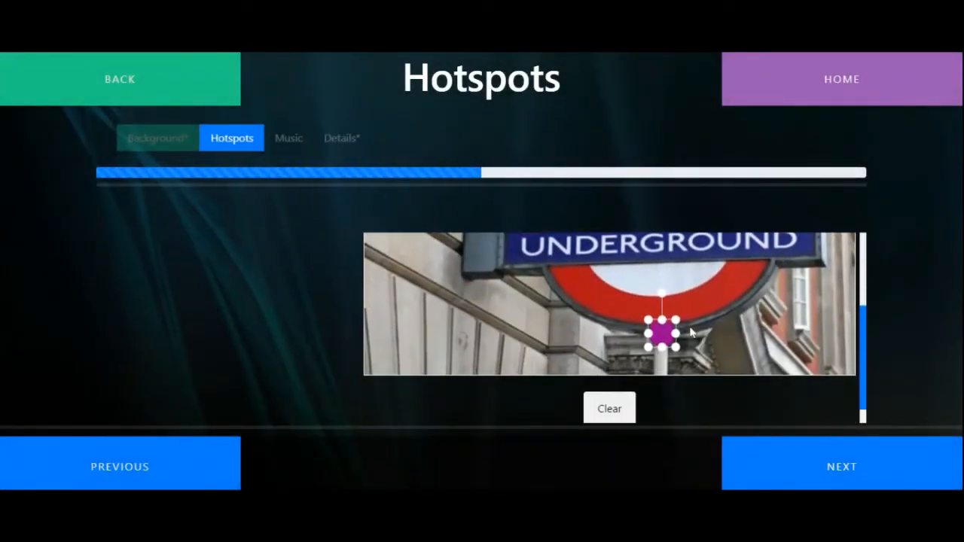
pyautogui.moveTo(692, 352); pyautogui.dragTo(656, 258)
pyautogui.scroll(2, 749, 297)
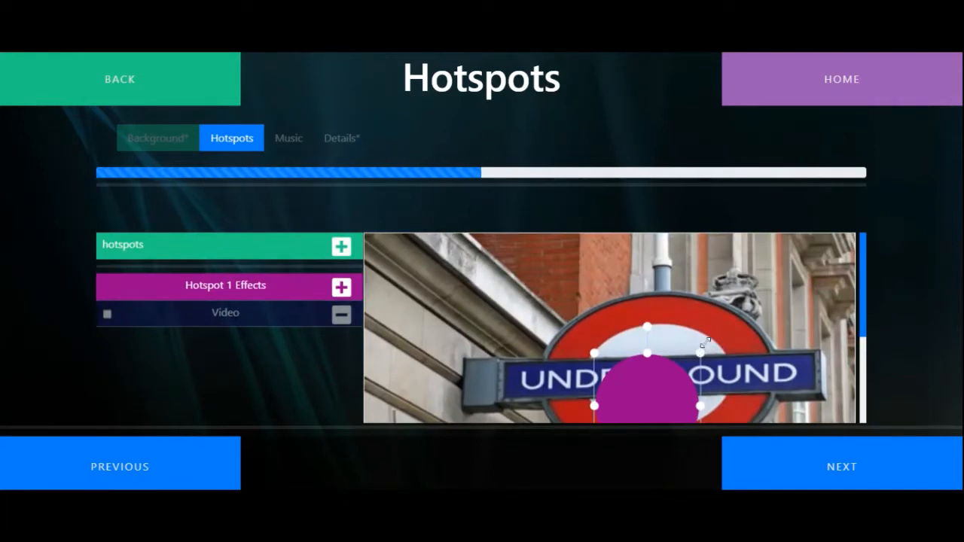
pyautogui.moveTo(703, 345); pyautogui.dragTo(769, 280)
pyautogui.moveTo(680, 366); pyautogui.dragTo(659, 371)
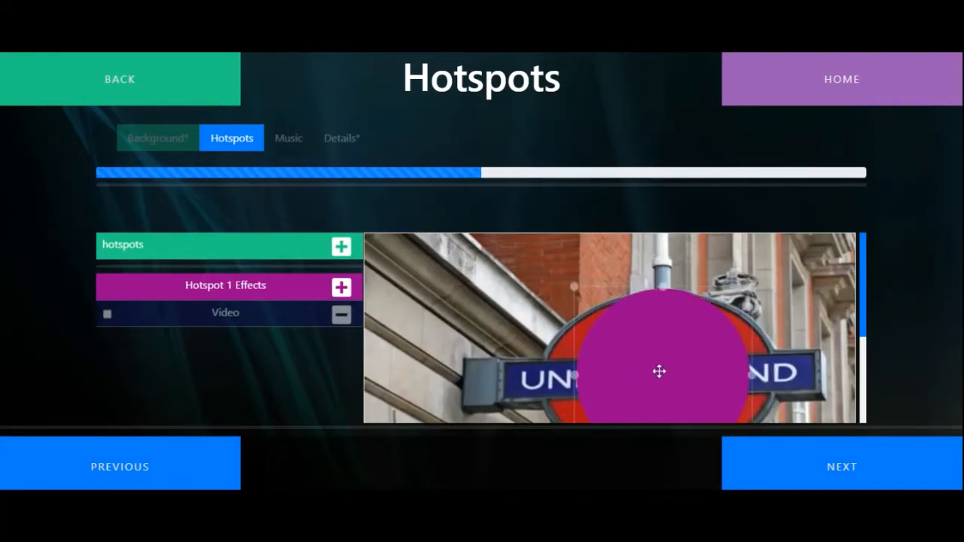
# Step: Reposition the tunnel video and enlarge it so that it covers the right part of the Underground sign
pyautogui.scroll(-2, 808, 330)
pyautogui.click(681, 294)
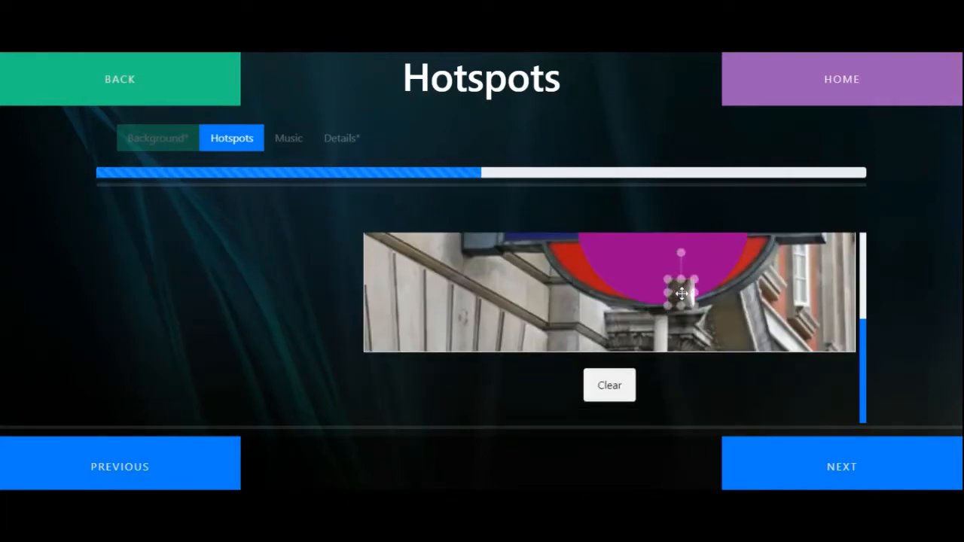
pyautogui.moveTo(681, 294); pyautogui.dragTo(647, 248)
pyautogui.scroll(2, 660, 356)
pyautogui.moveTo(660, 365); pyautogui.dragTo(808, 220)
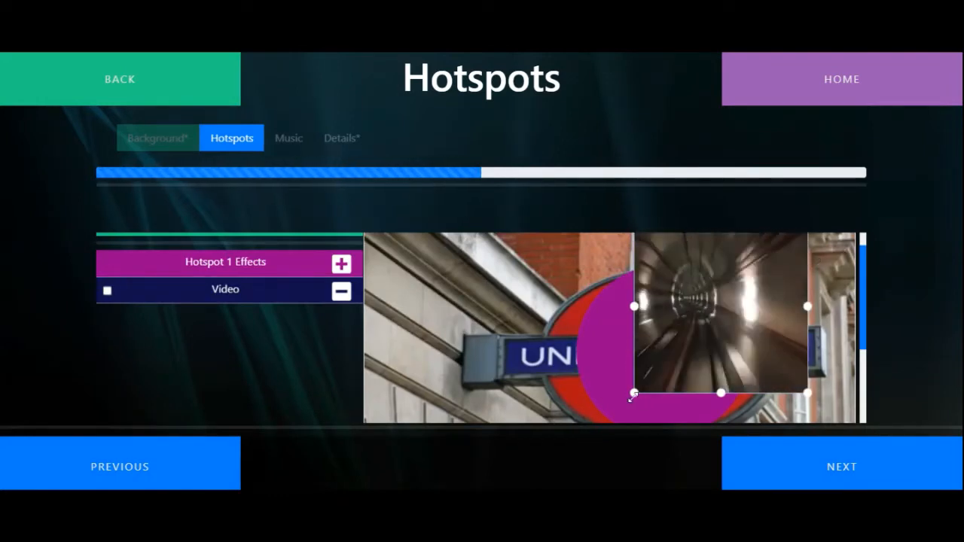
pyautogui.moveTo(632, 397); pyautogui.dragTo(607, 418)
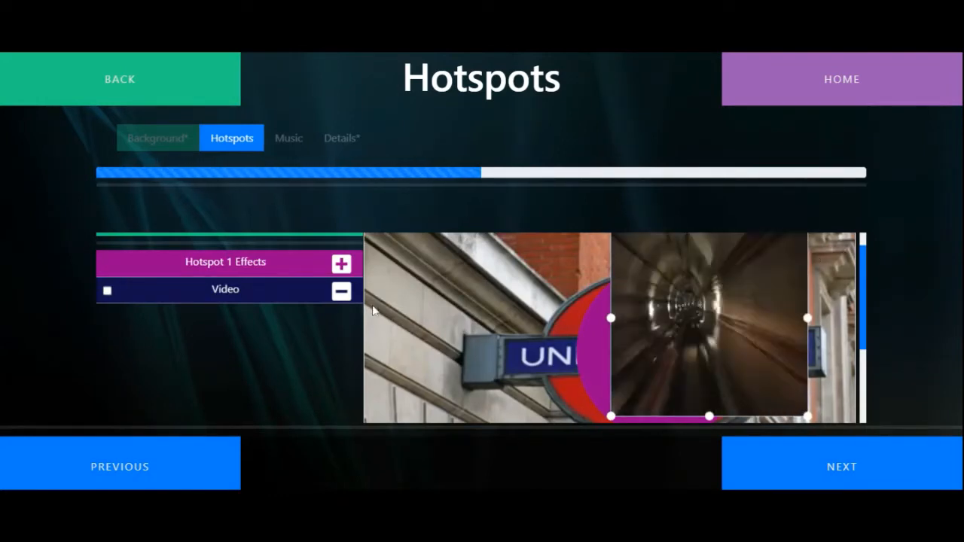
# Step: Add a text effect reading "The underground was opened in 1863" to hotspot 1
pyautogui.click(341, 263)
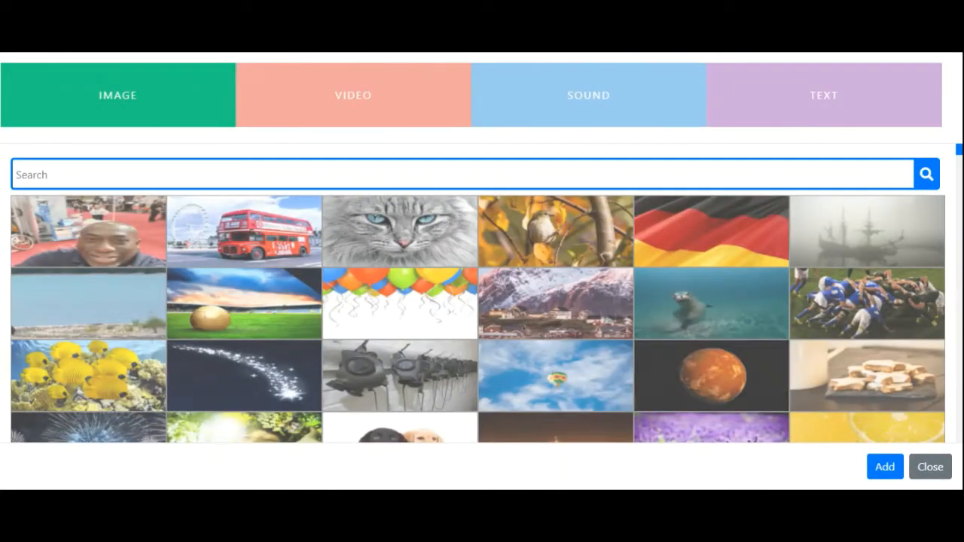
pyautogui.click(742, 104)
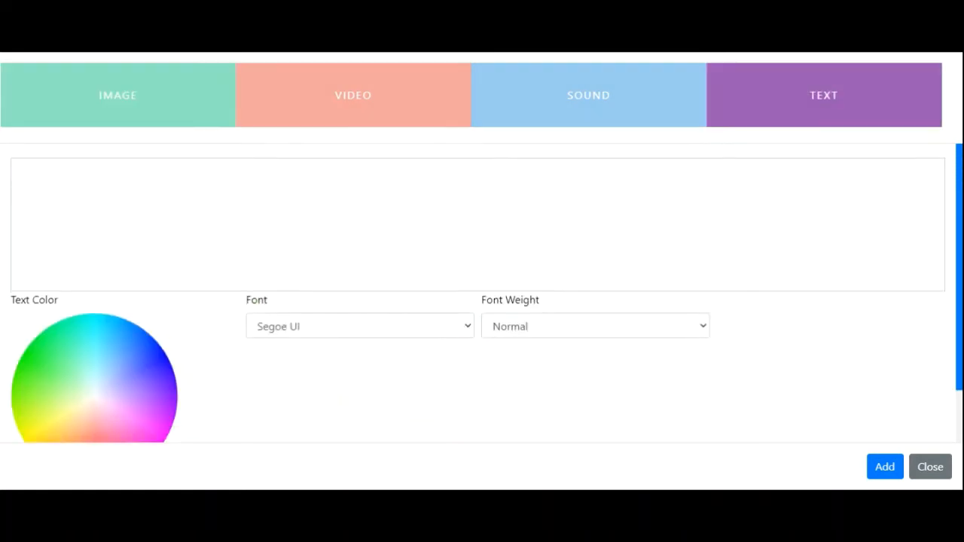
pyautogui.click(25, 192)
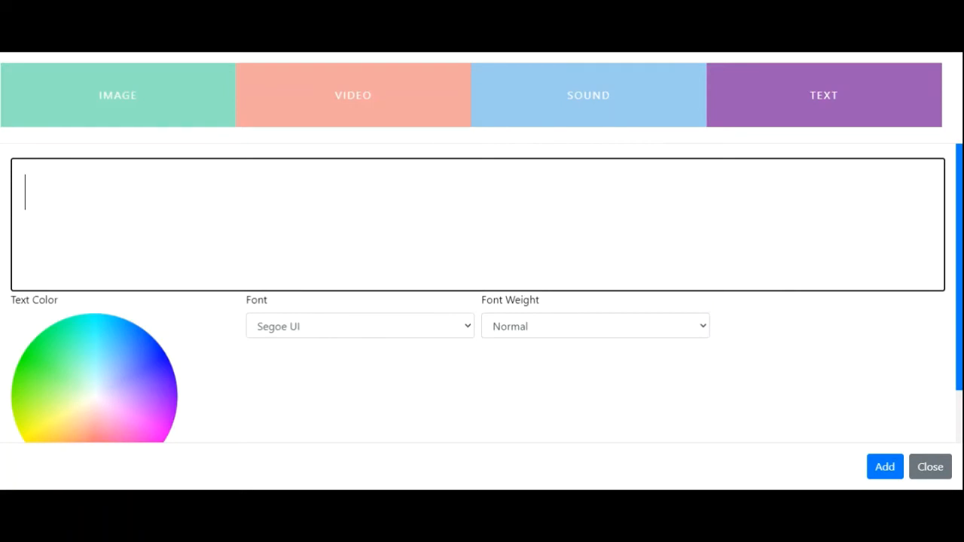
pyautogui.write('The u')
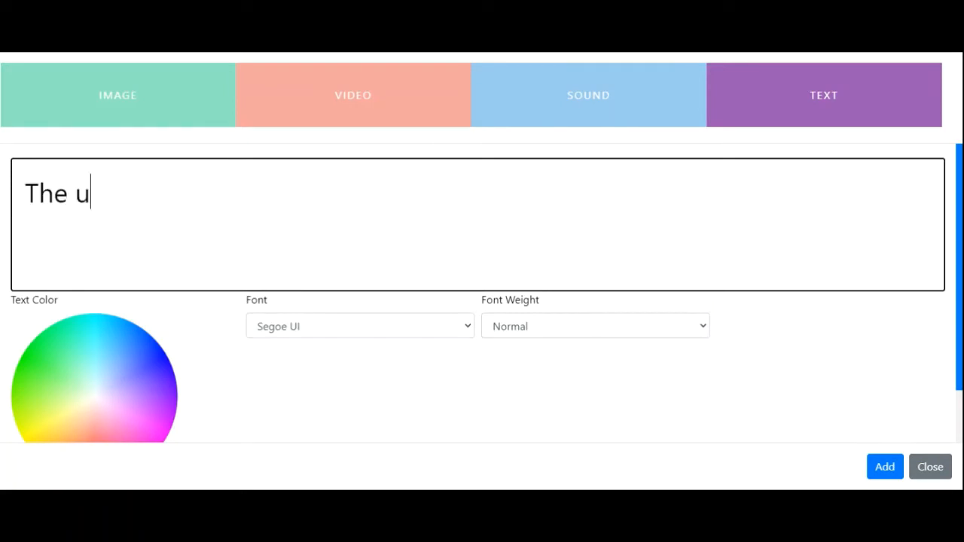
pyautogui.write('nderground was')
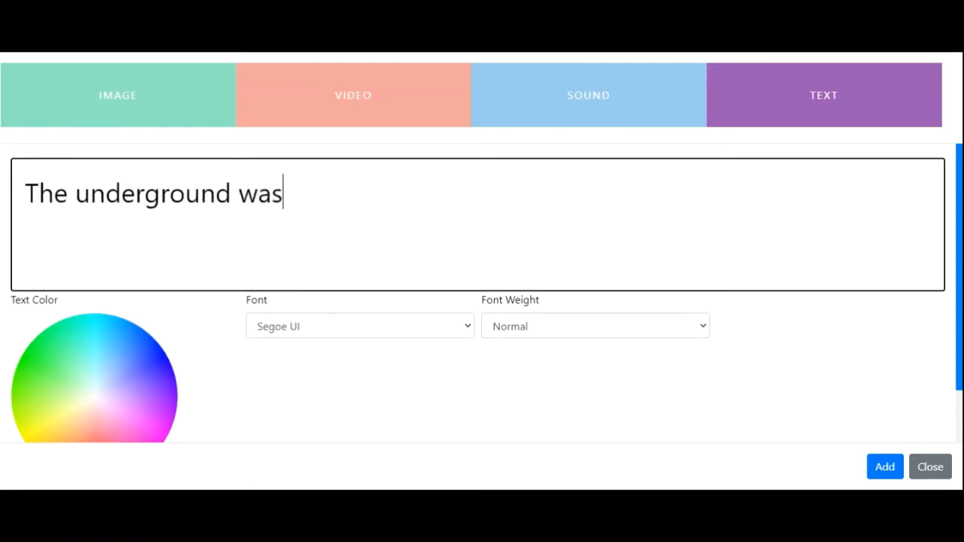
pyautogui.write(' opened i')
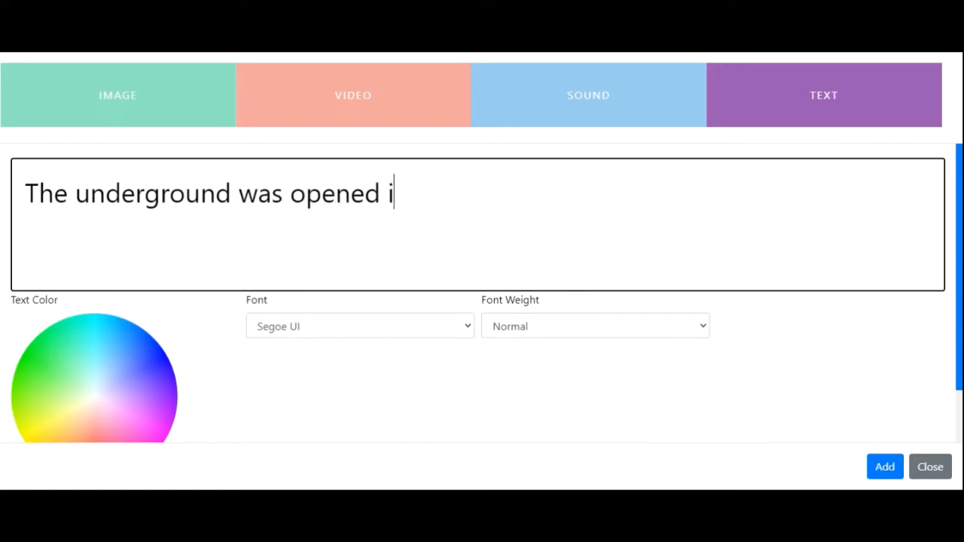
pyautogui.write('n 1863')
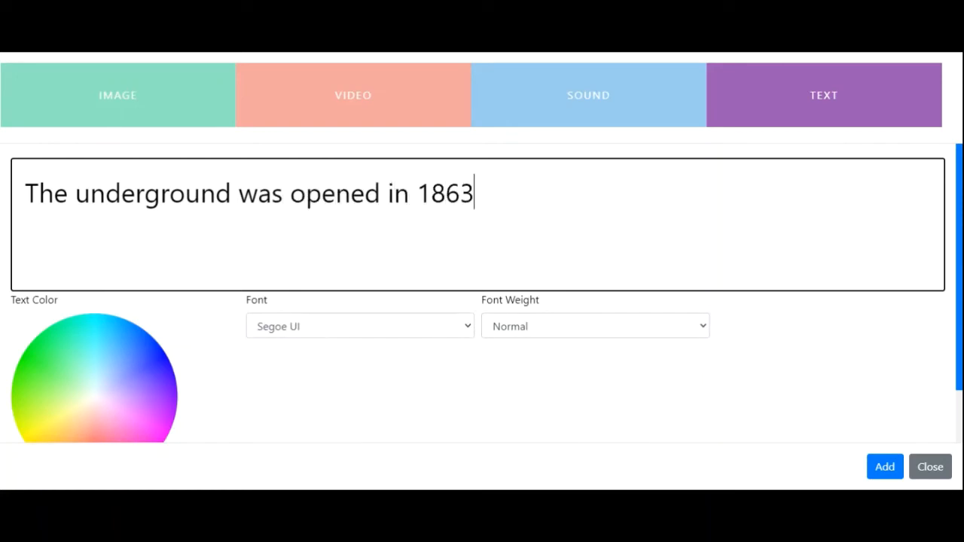
pyautogui.click(886, 470)
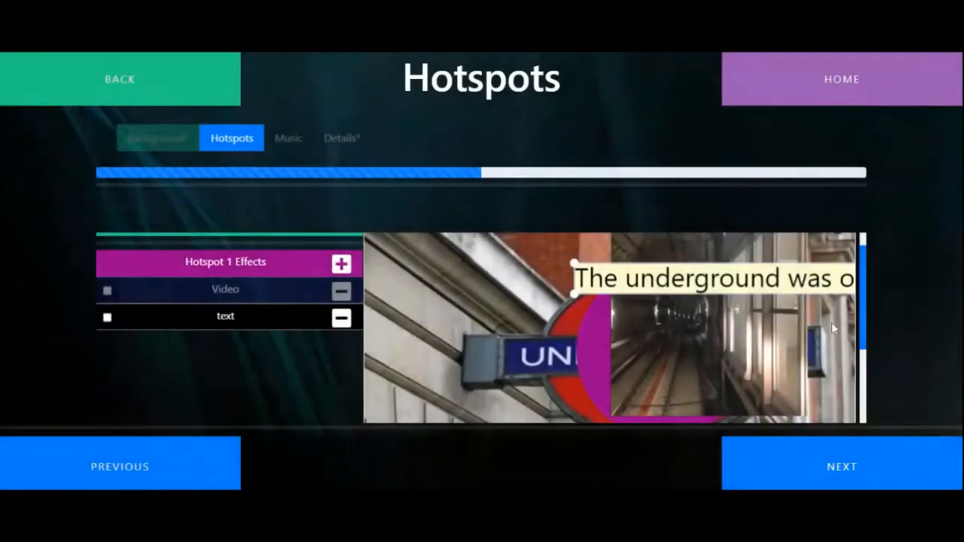
# Step: Shrink the 1863 text and place it below the tunnel video, near the lower edge of the image
pyautogui.moveTo(597, 249); pyautogui.dragTo(587, 246)
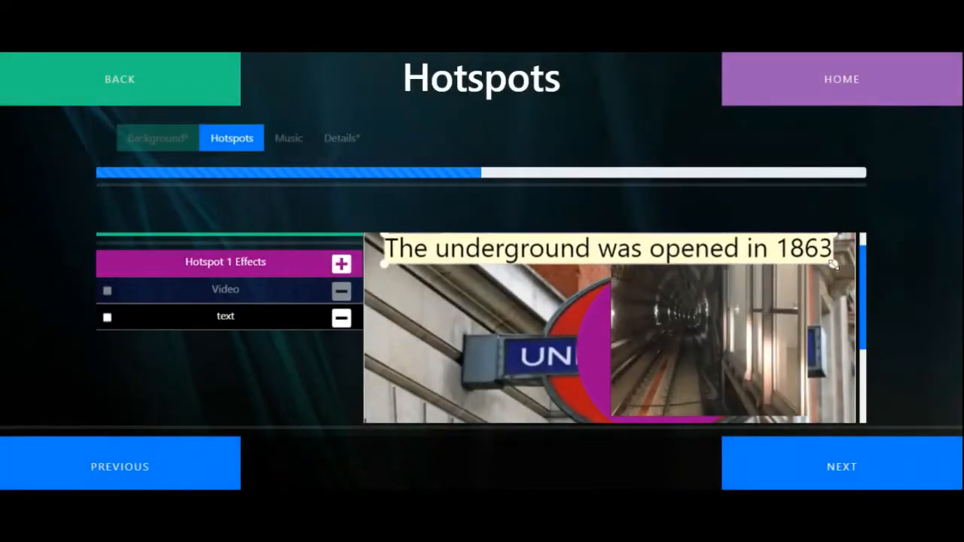
pyautogui.moveTo(833, 265); pyautogui.dragTo(535, 370)
pyautogui.scroll(-3, 699, 312)
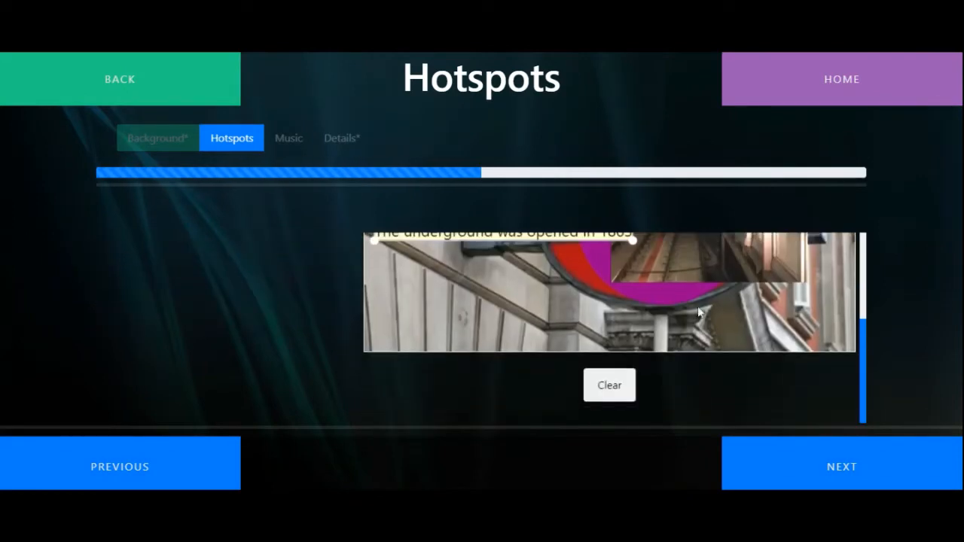
pyautogui.moveTo(600, 239); pyautogui.dragTo(730, 329)
pyautogui.scroll(4, 778, 321)
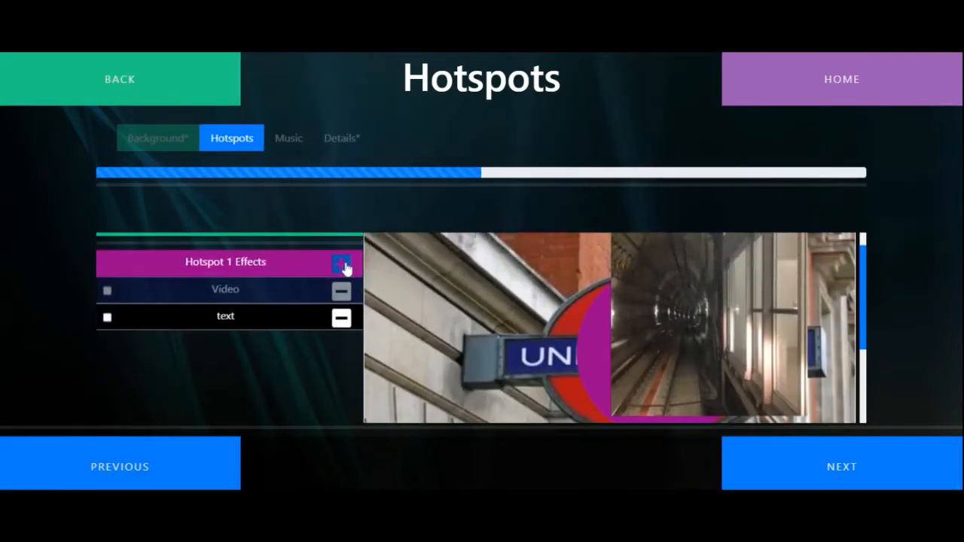
# Step: Add a rectangular second hotspot and place it in the upper-left area of the background image
pyautogui.scroll(1, 296, 263)
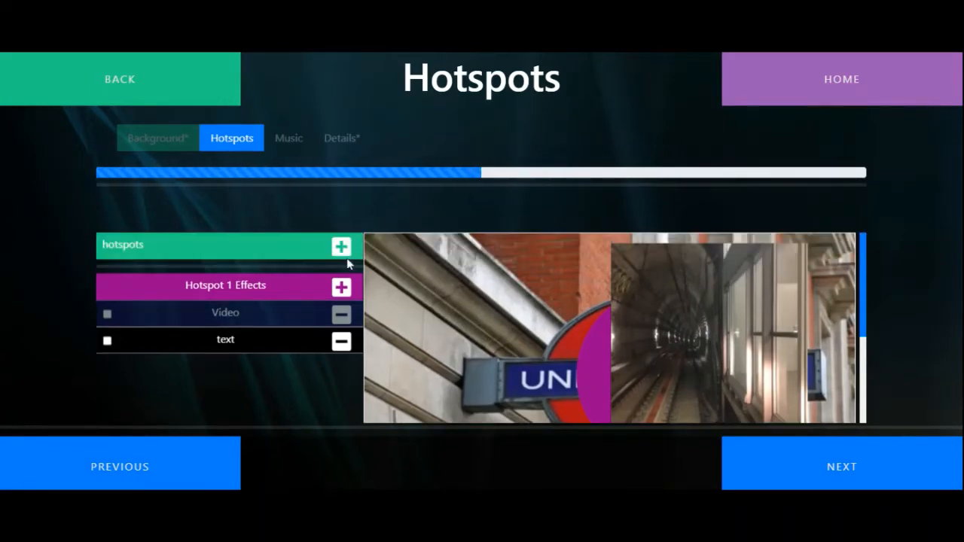
pyautogui.click(343, 251)
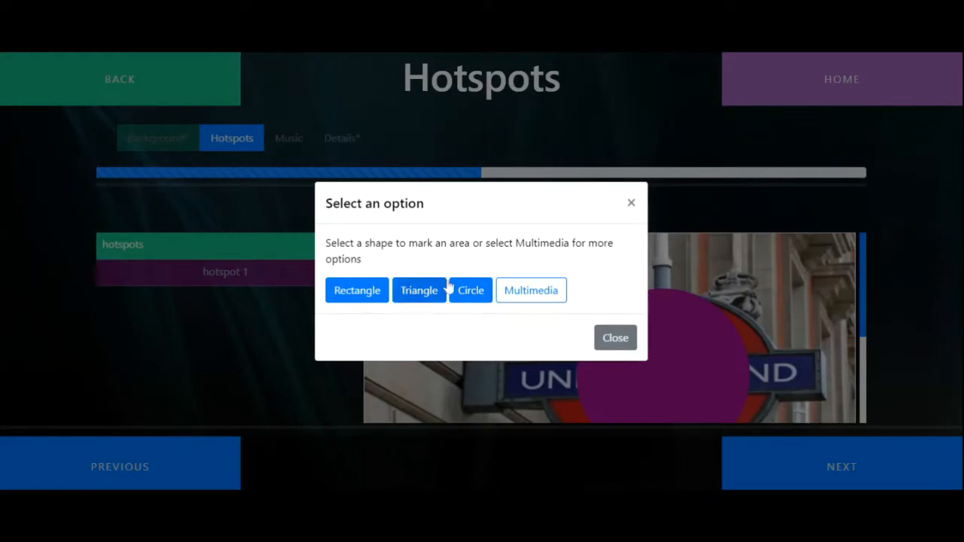
pyautogui.click(354, 294)
pyautogui.moveTo(540, 343); pyautogui.dragTo(424, 277)
# Step: Add a text effect reading "Average of 1.35 Billion passengers a year" to hotspot 2
pyautogui.click(340, 290)
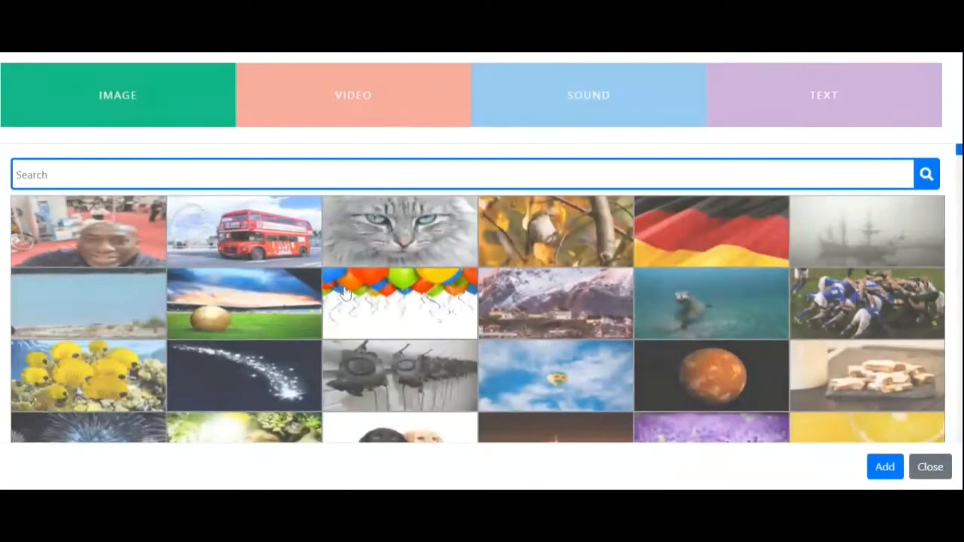
pyautogui.click(824, 96)
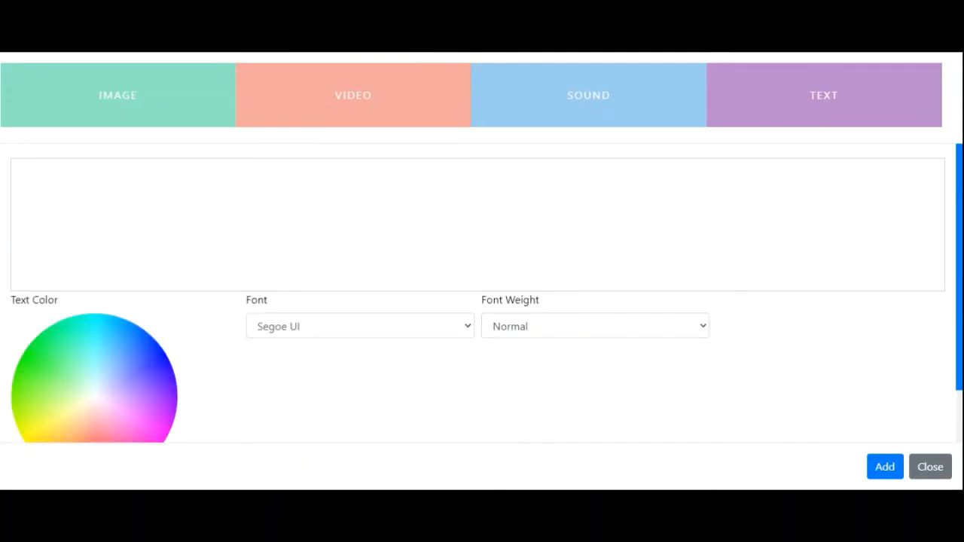
pyautogui.click(25, 192)
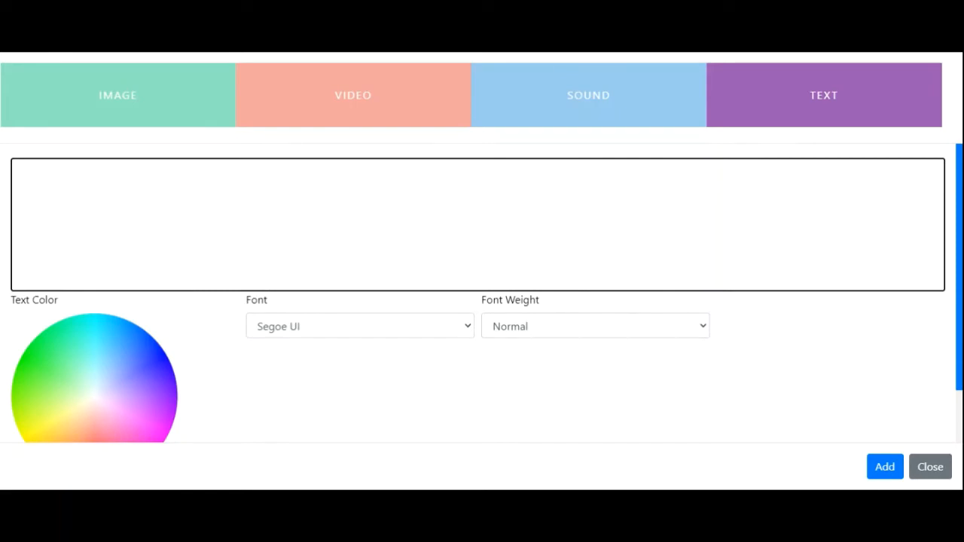
pyautogui.write('Average')
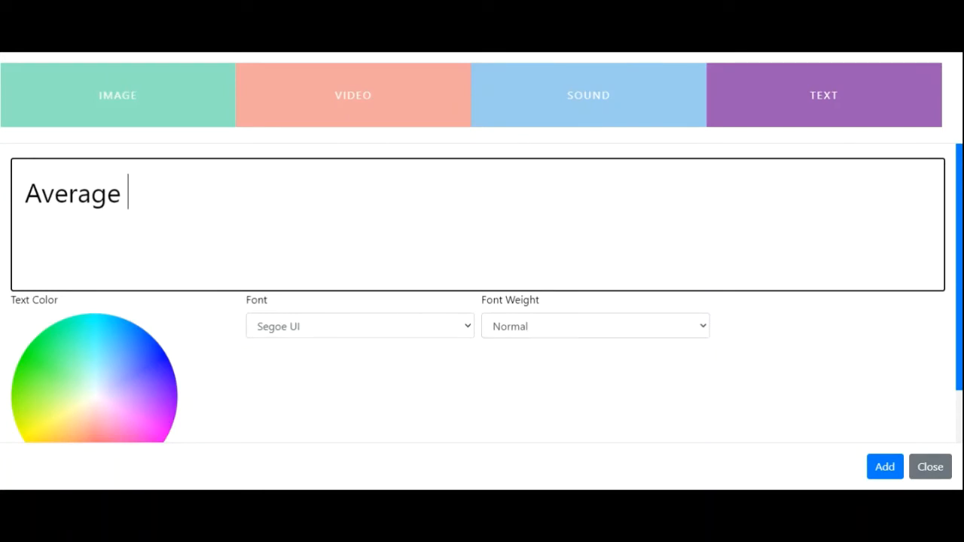
pyautogui.write(' of 1.')
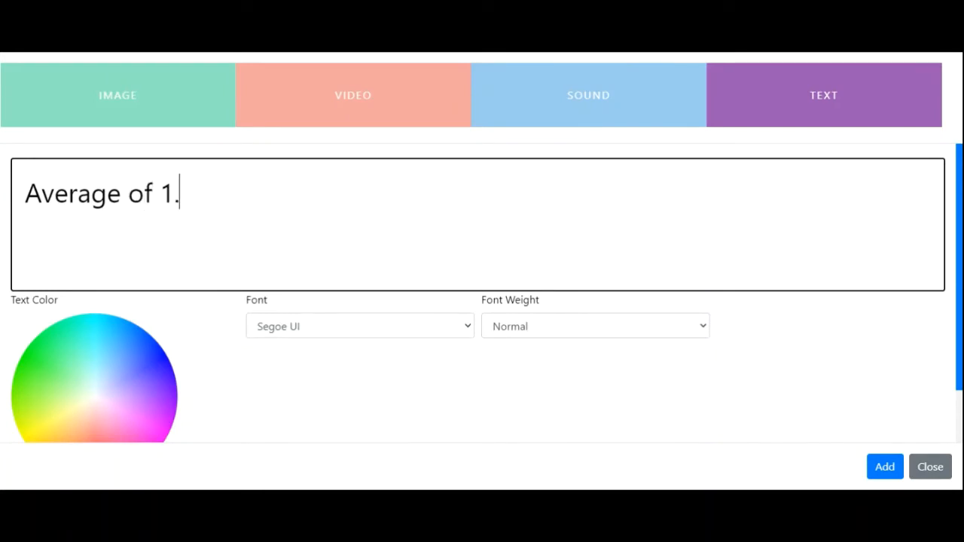
pyautogui.write('35 Billion pa')
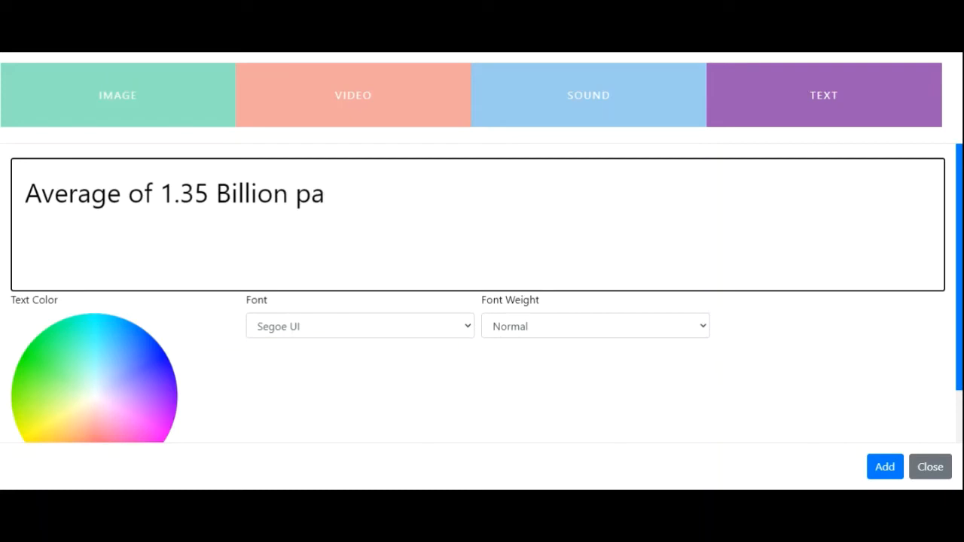
pyautogui.write('ssengers a ')
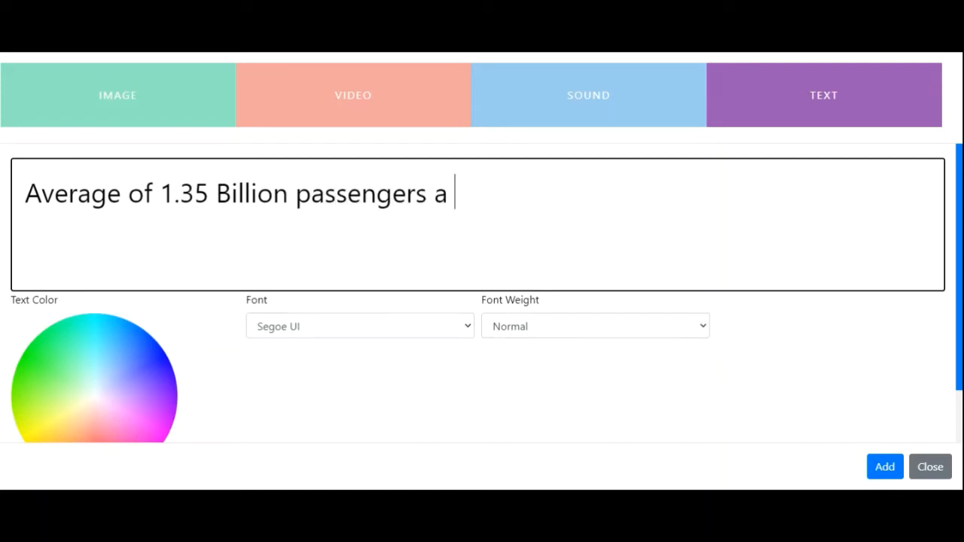
pyautogui.write('year')
pyautogui.click(931, 467)
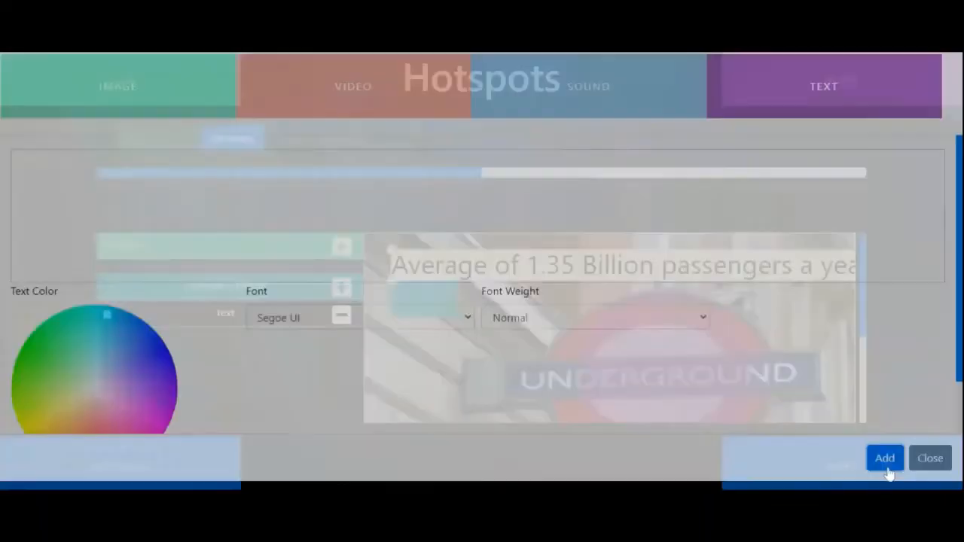
# Step: Shrink the passenger text and place it across the upper part of the image, above the Underground sign
pyautogui.moveTo(746, 268); pyautogui.dragTo(729, 301)
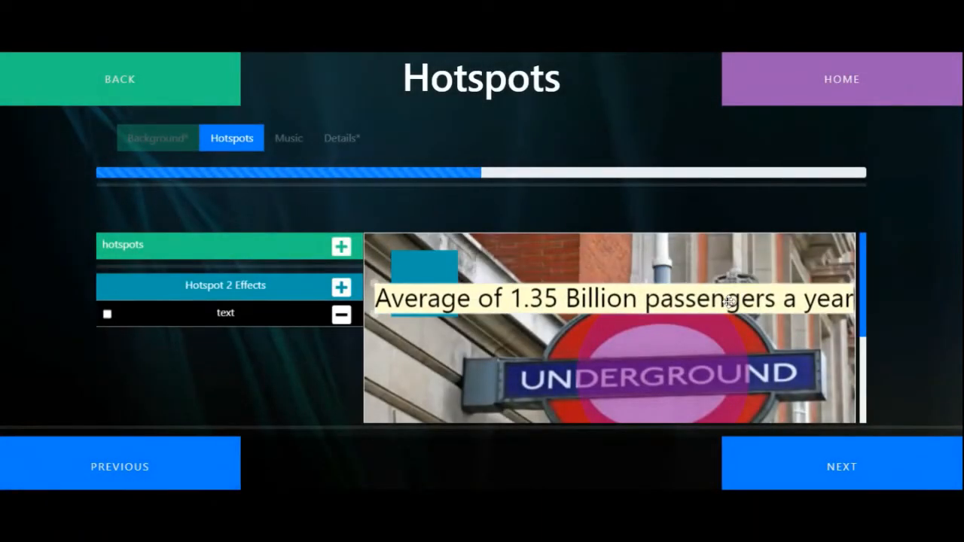
pyautogui.moveTo(638, 299); pyautogui.dragTo(661, 270)
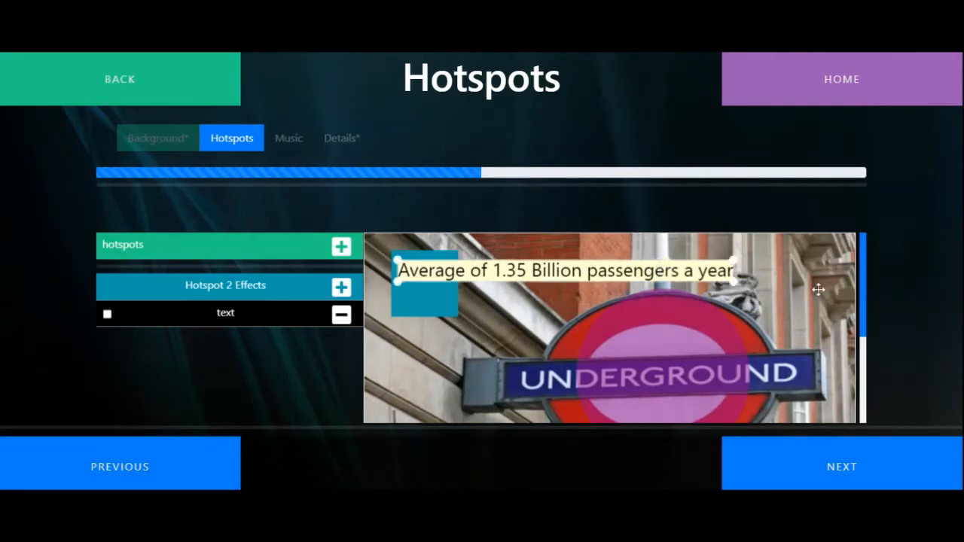
# Step: Proceed through the music stage to the details, check the hotspot preview and enter "Subway" as the title
pyautogui.click(861, 486)
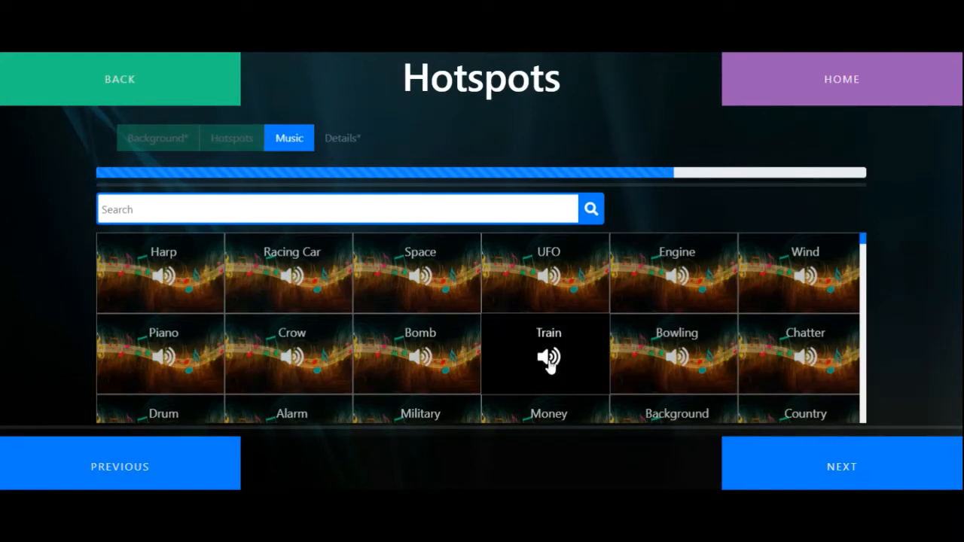
pyautogui.click(844, 472)
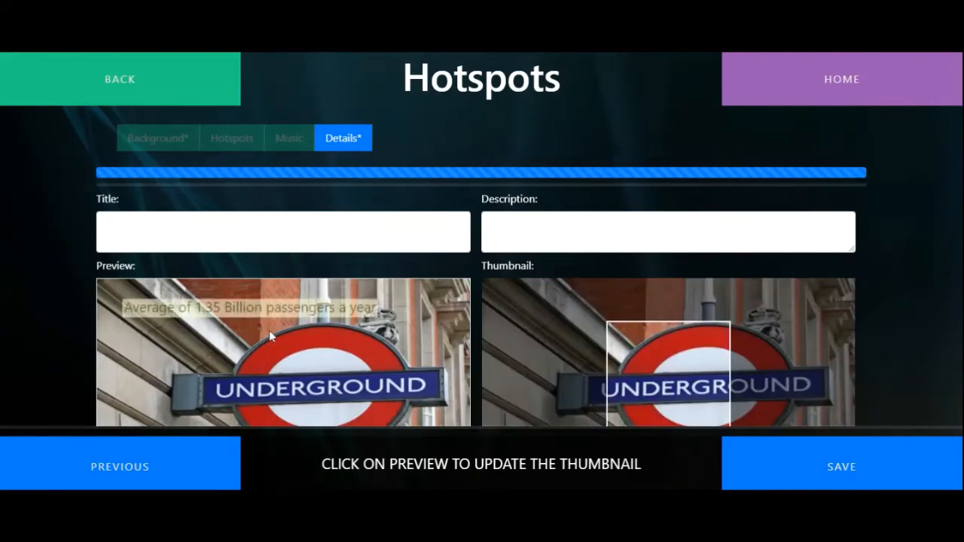
pyautogui.scroll(-2, 301, 334)
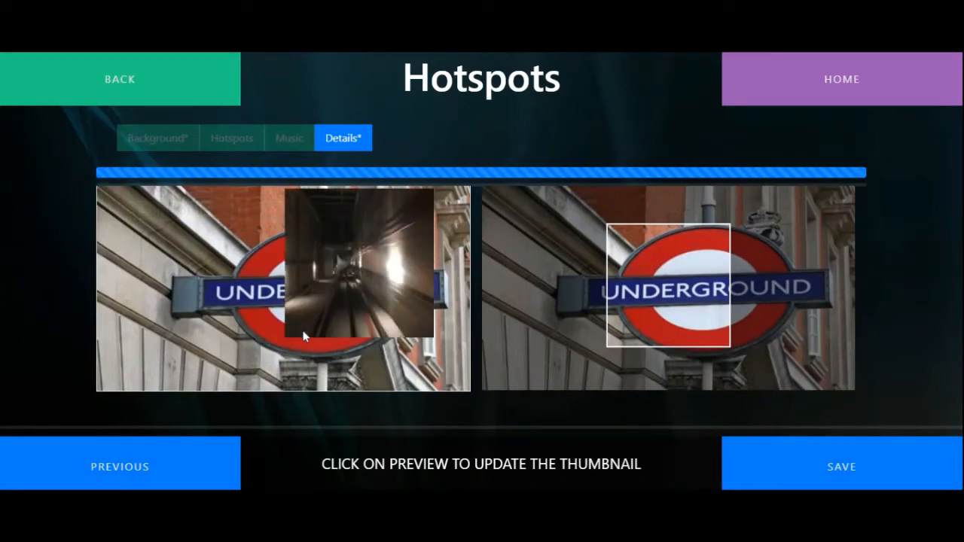
pyautogui.write('ubway')
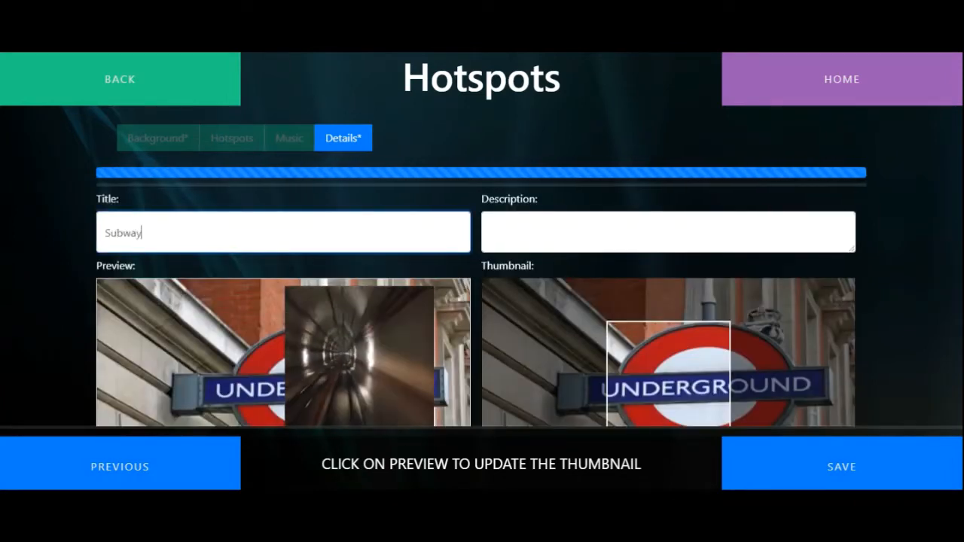
# Step: Enter the description "Touch the image to trigger a video and text on the Underground" and save the hotspot activity
pyautogui.press('Tab')
pyautogui.write('such')
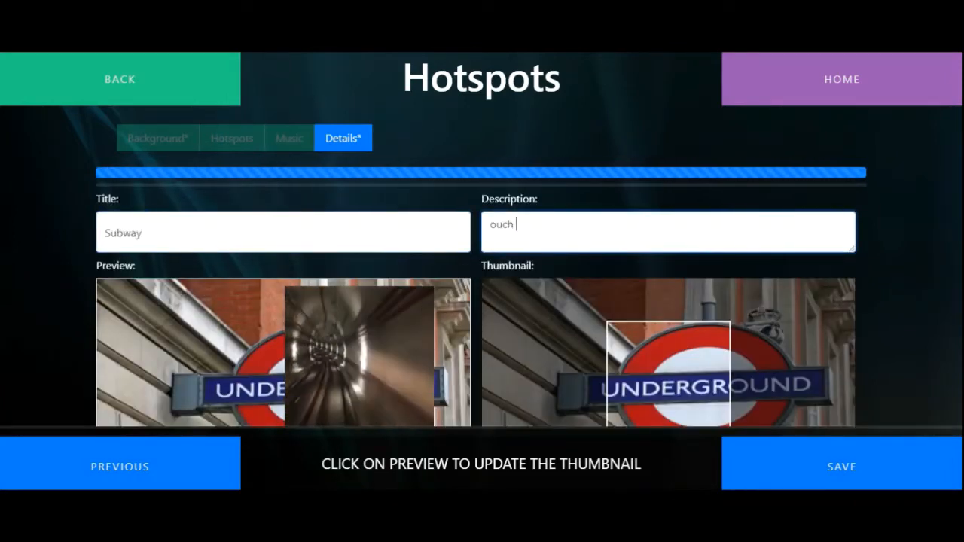
pyautogui.press('BackSpace')
pyautogui.press('BackSpace')
pyautogui.press('BackSpace')
pyautogui.press('BackSpace')
pyautogui.press('BackSpace')
pyautogui.write('Touc')
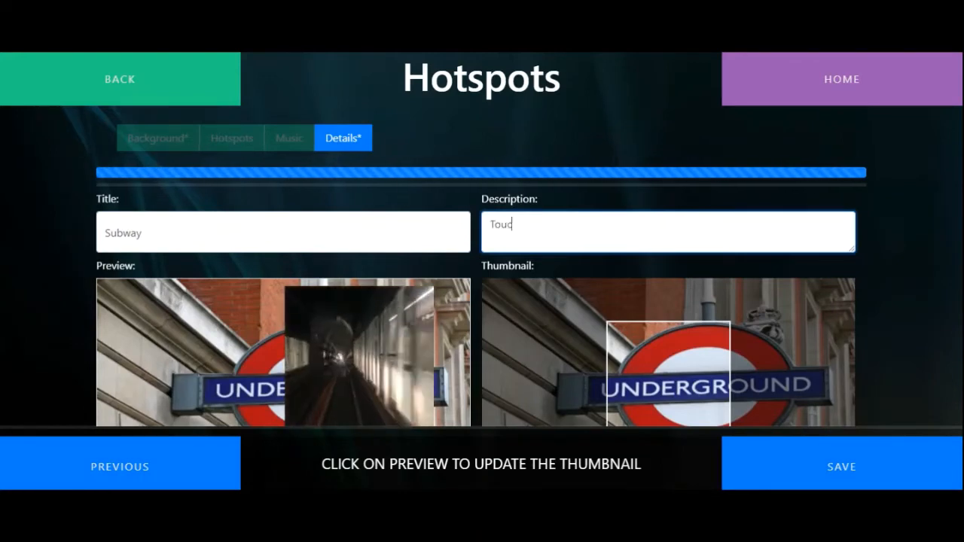
pyautogui.write('h the image t')
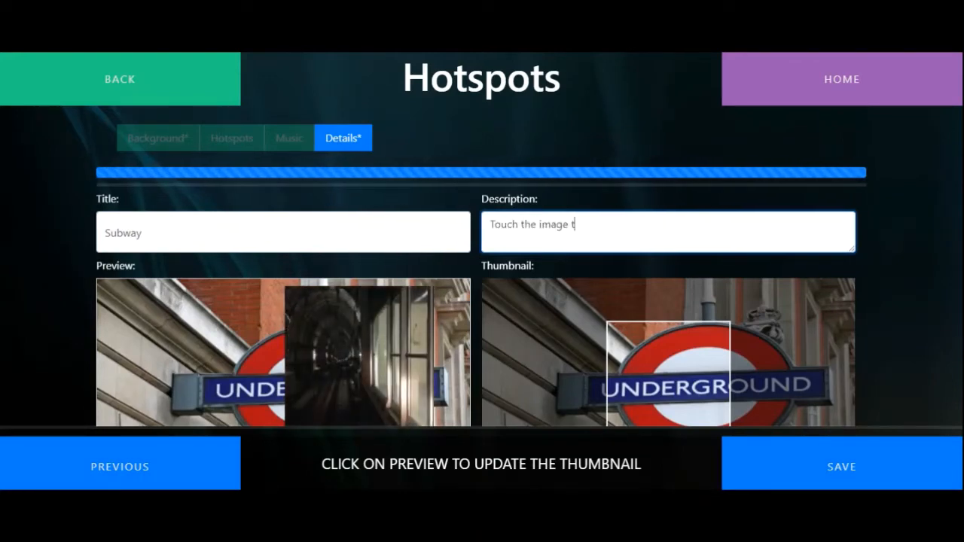
pyautogui.write('o trigg')
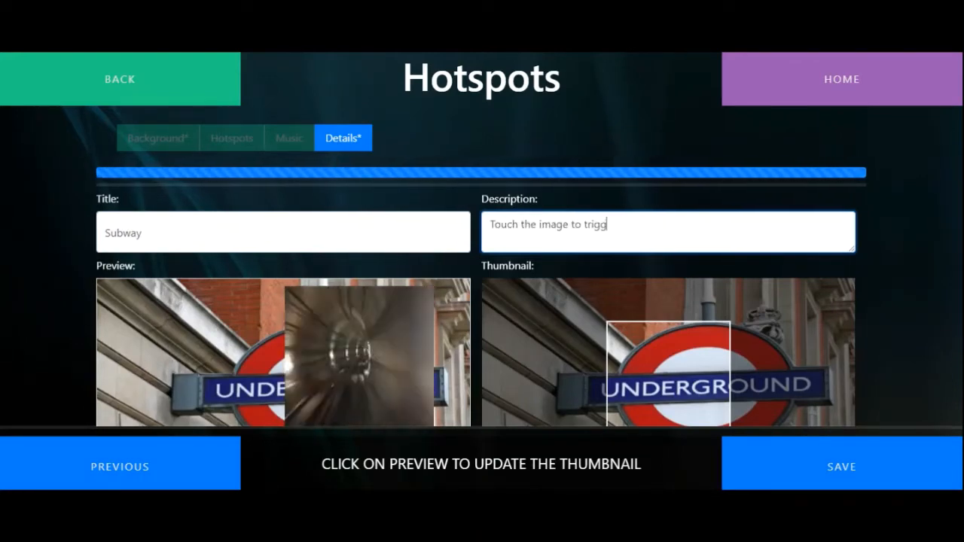
pyautogui.write('er a video an')
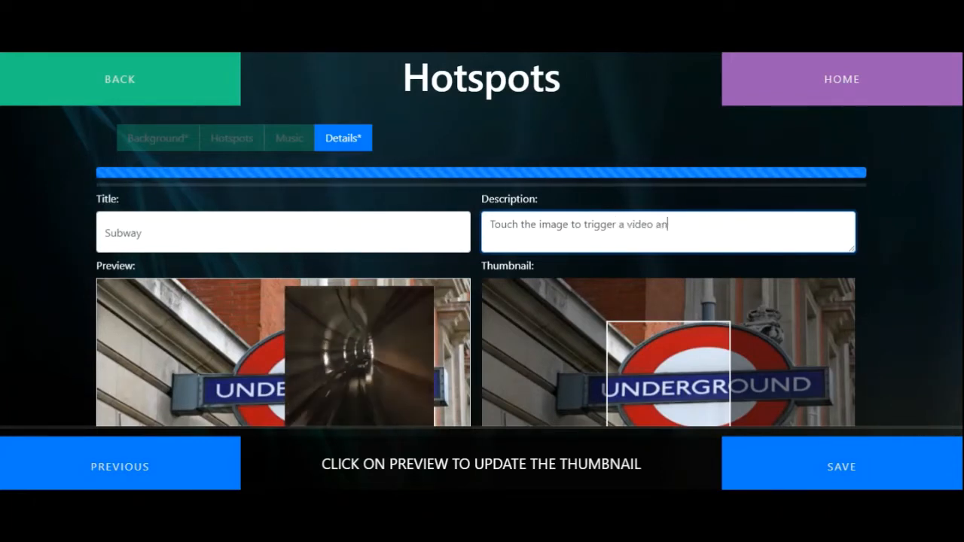
pyautogui.write('d text on the')
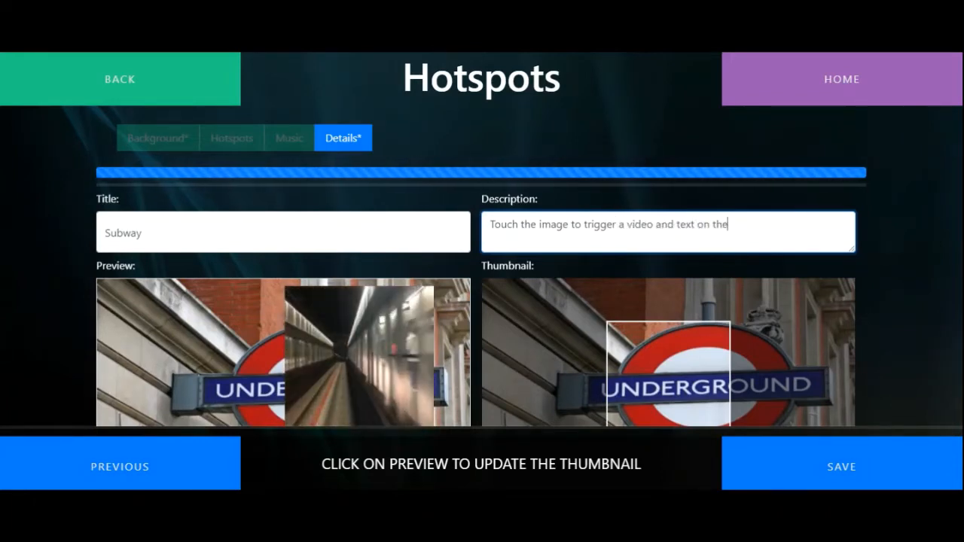
pyautogui.write(' Underground')
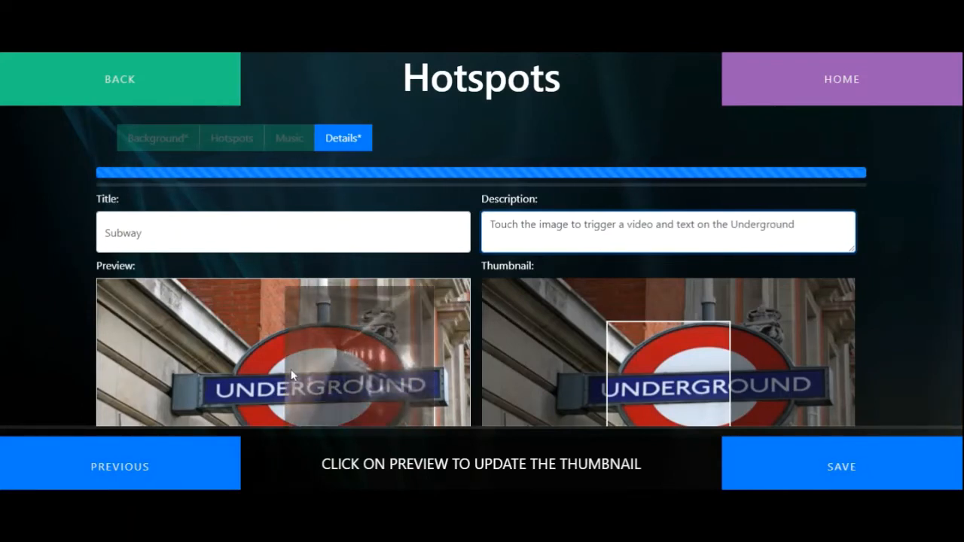
pyautogui.click(870, 473)
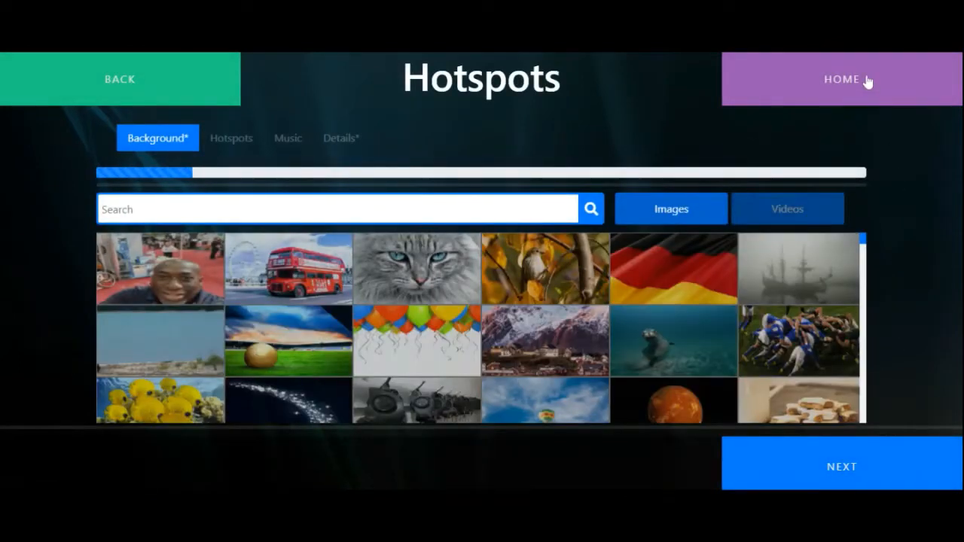
# Step: Return to the home page and start a new activity of the Particles type
pyautogui.click(867, 81)
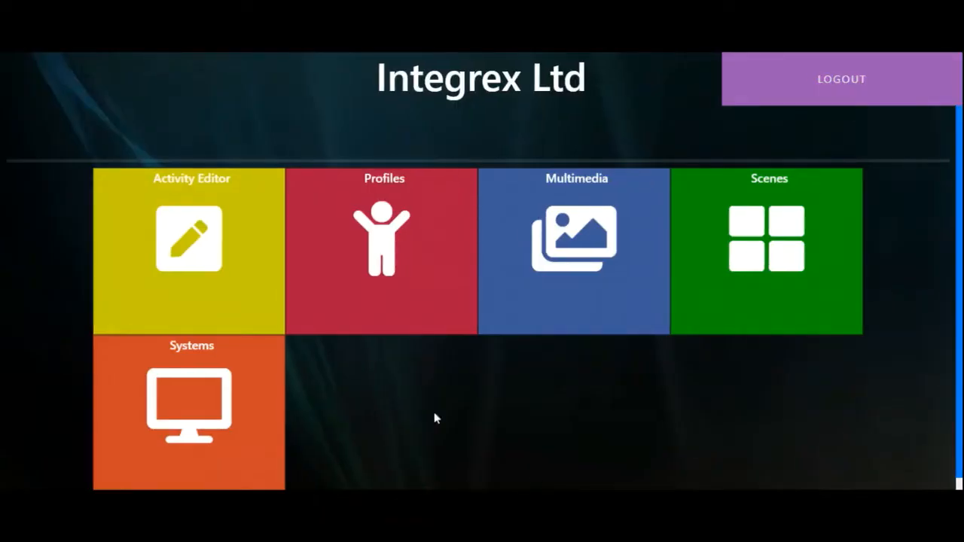
pyautogui.click(239, 259)
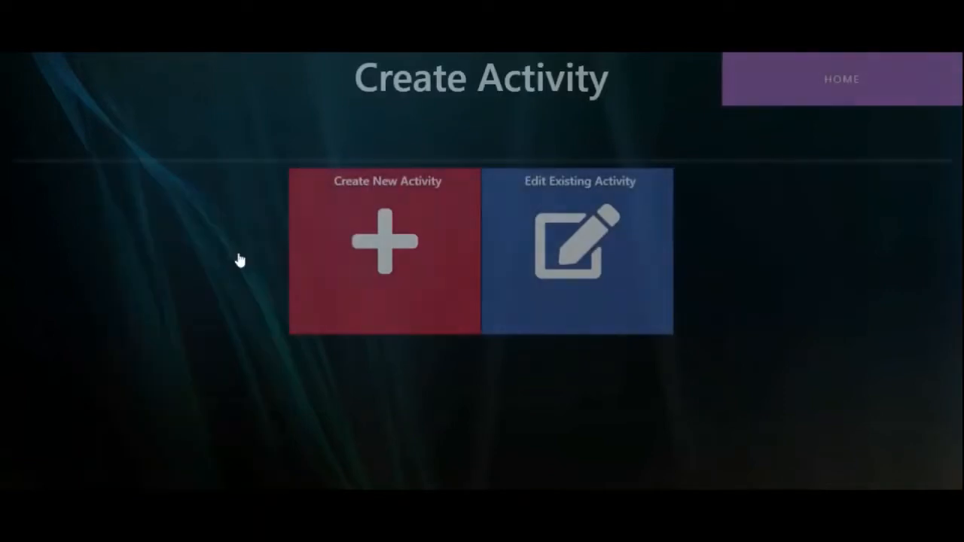
pyautogui.click(389, 247)
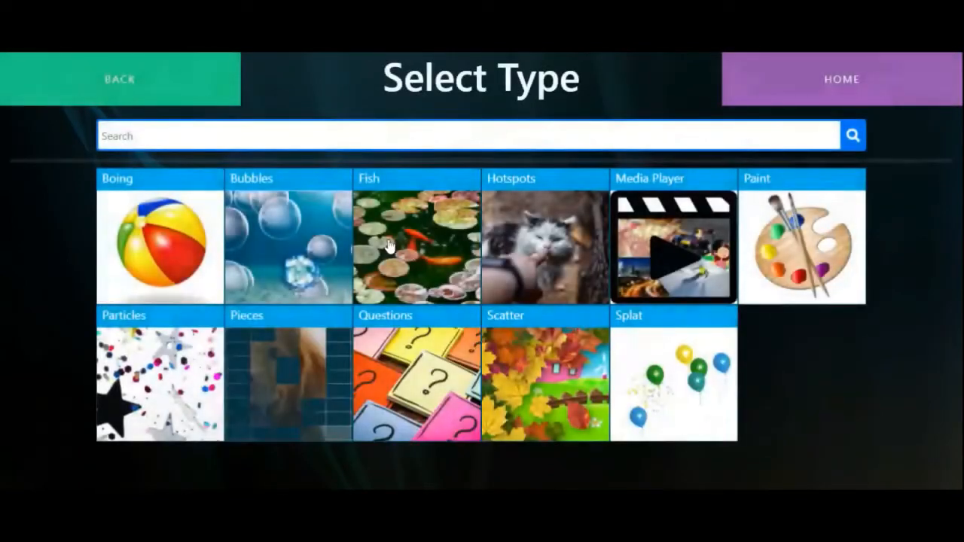
pyautogui.click(140, 381)
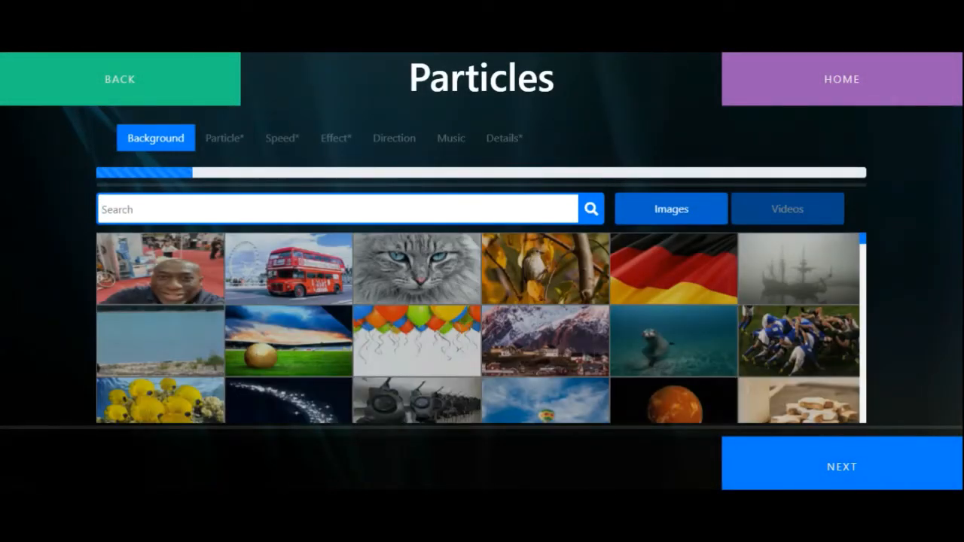
# Step: Search the background images for "background", choose the forest with red mushrooms and proceed to the particle stage
pyautogui.write('background')
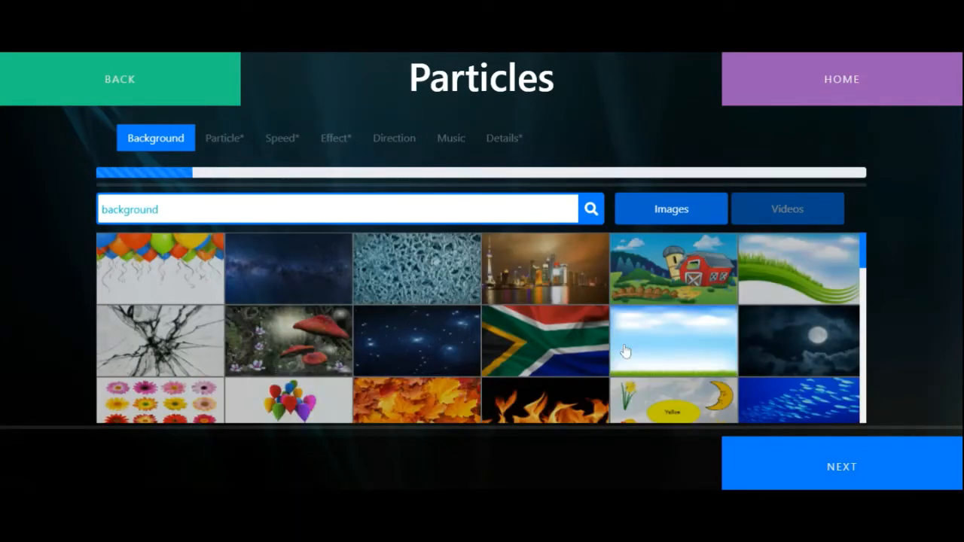
pyautogui.scroll(-2, 624, 352)
pyautogui.scroll(3, 271, 277)
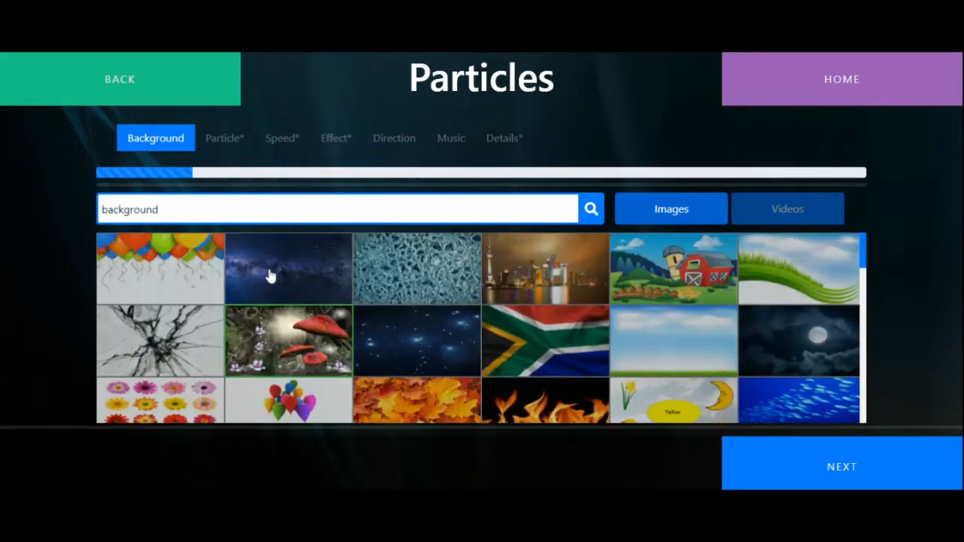
pyautogui.click(892, 483)
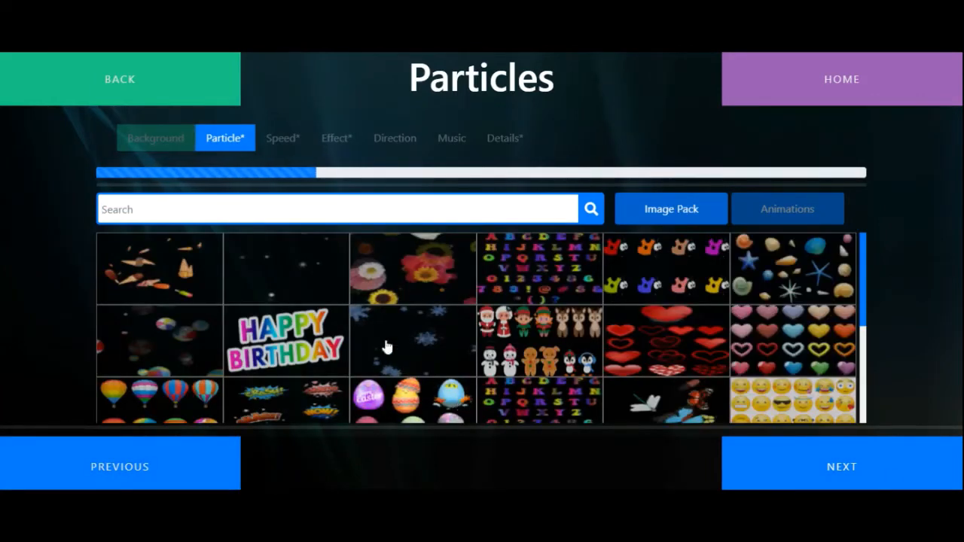
# Step: Choose the image pack of butterflies and other insects as the particle and set its speed to Three
pyautogui.scroll(-2, 394, 305)
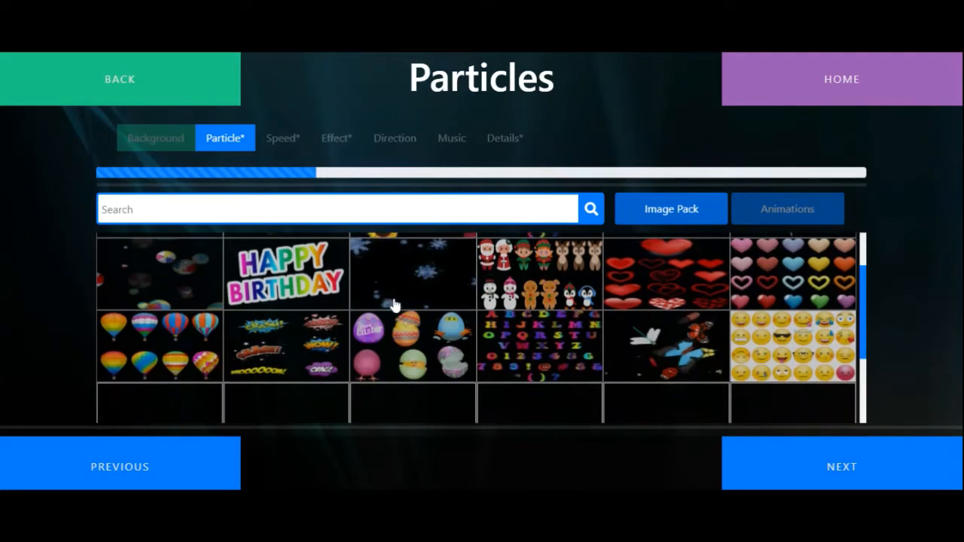
pyautogui.scroll(-2, 393, 305)
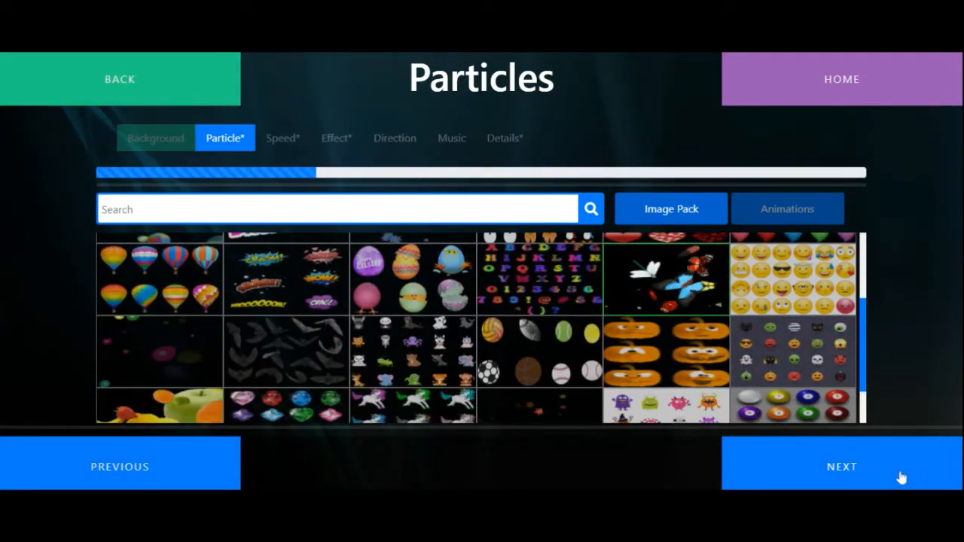
pyautogui.click(828, 468)
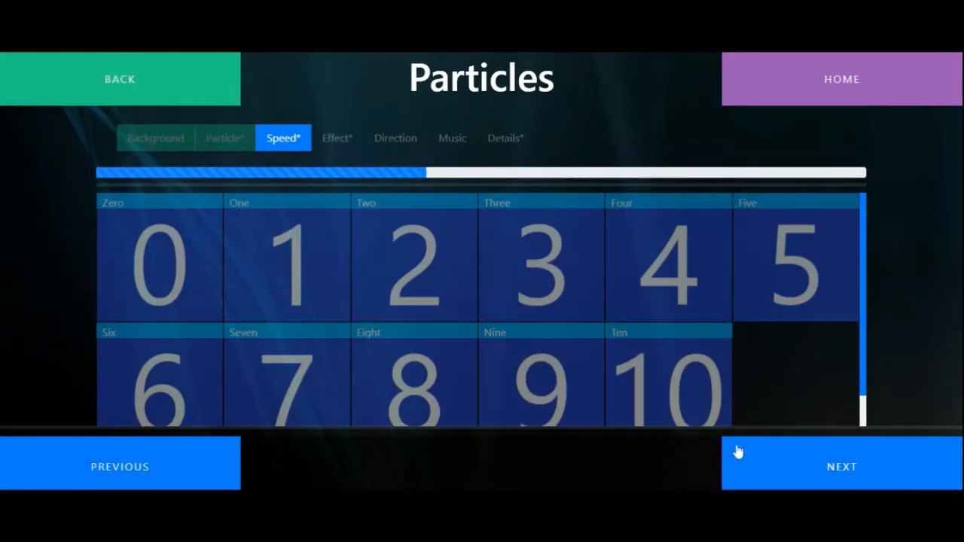
pyautogui.click(553, 278)
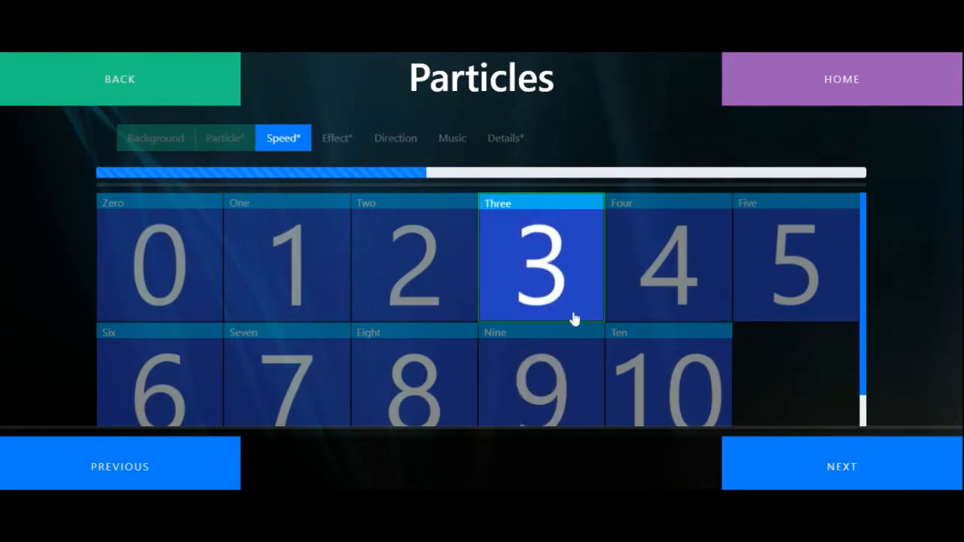
pyautogui.click(829, 465)
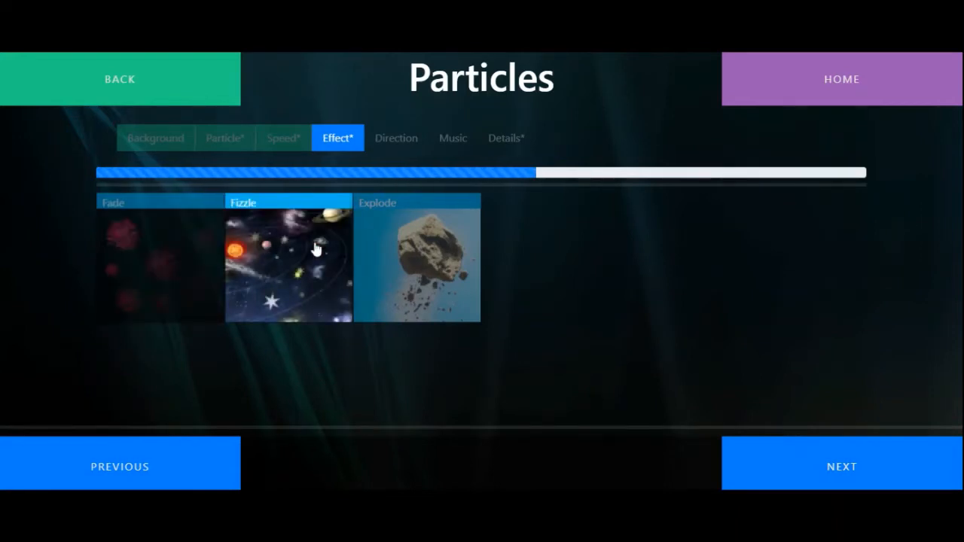
# Step: Apply the Fade effect to the particles and set their direction to Top Right
pyautogui.click(131, 243)
pyautogui.click(870, 469)
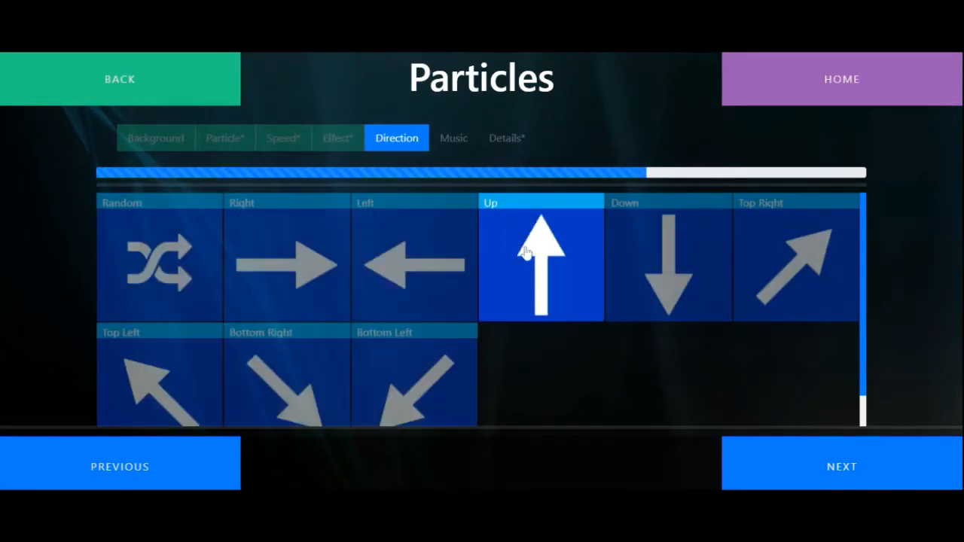
pyautogui.click(810, 257)
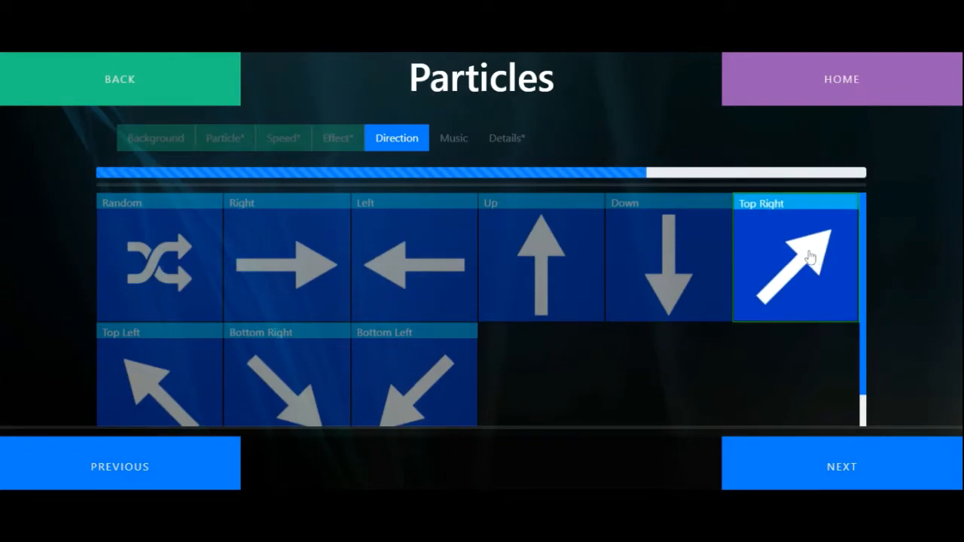
pyautogui.click(831, 467)
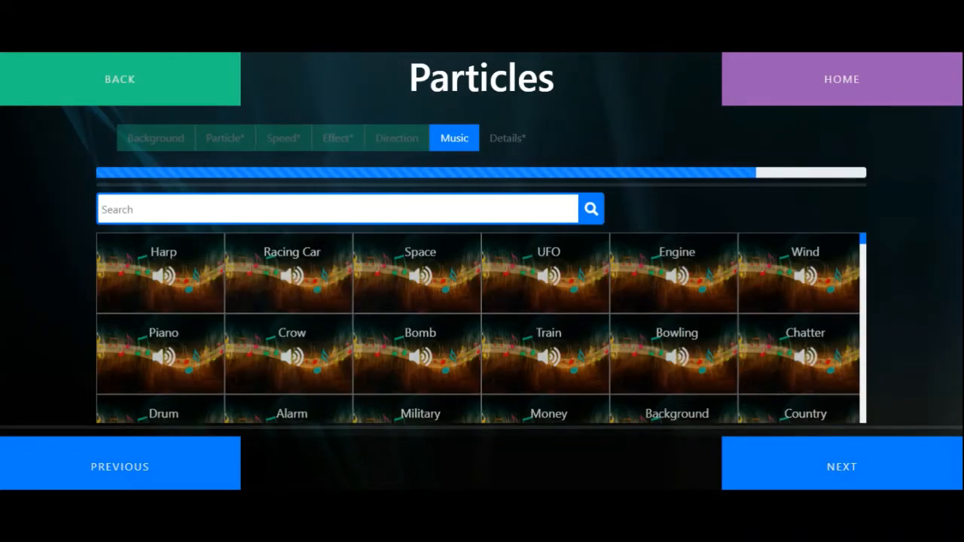
# Step: Search the music for "fan", choose the Fairy track and proceed to the details stage
pyautogui.write('fan')
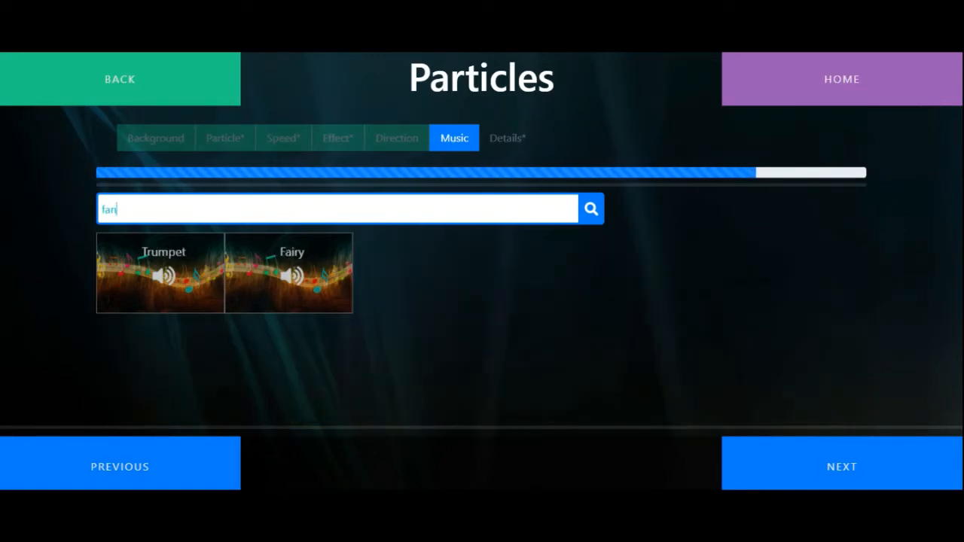
pyautogui.click(326, 285)
pyautogui.click(818, 459)
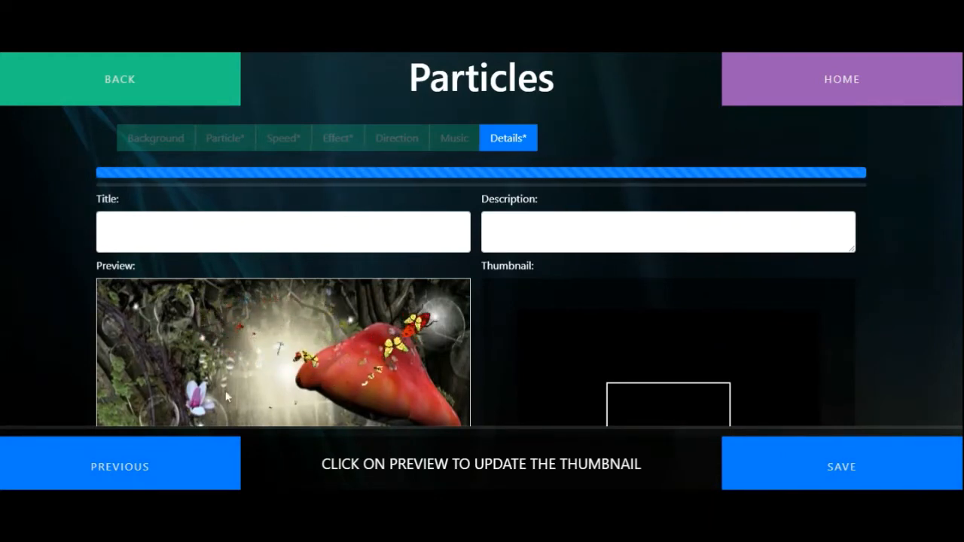
# Step: Update the thumbnail from the running preview and enter "Insects" as the title
pyautogui.click(283, 344)
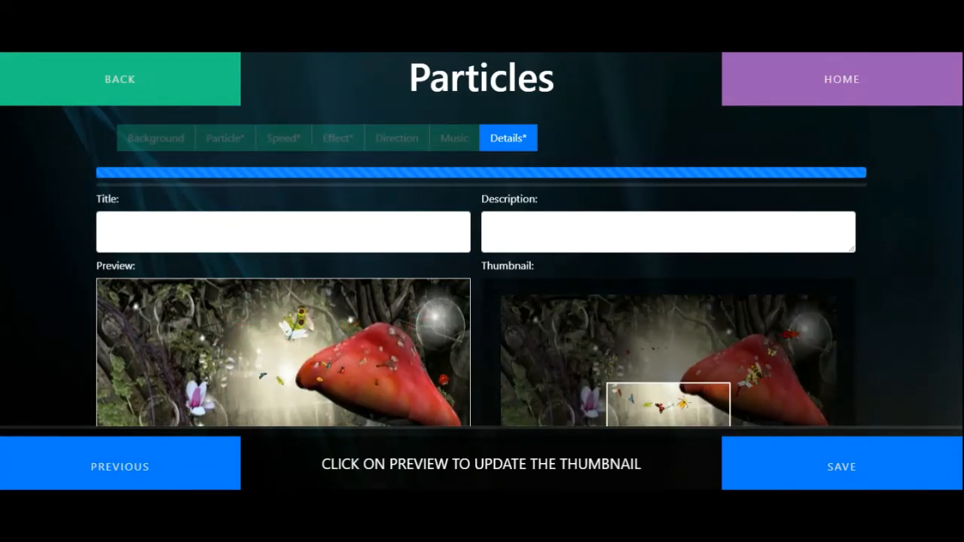
pyautogui.click(284, 232)
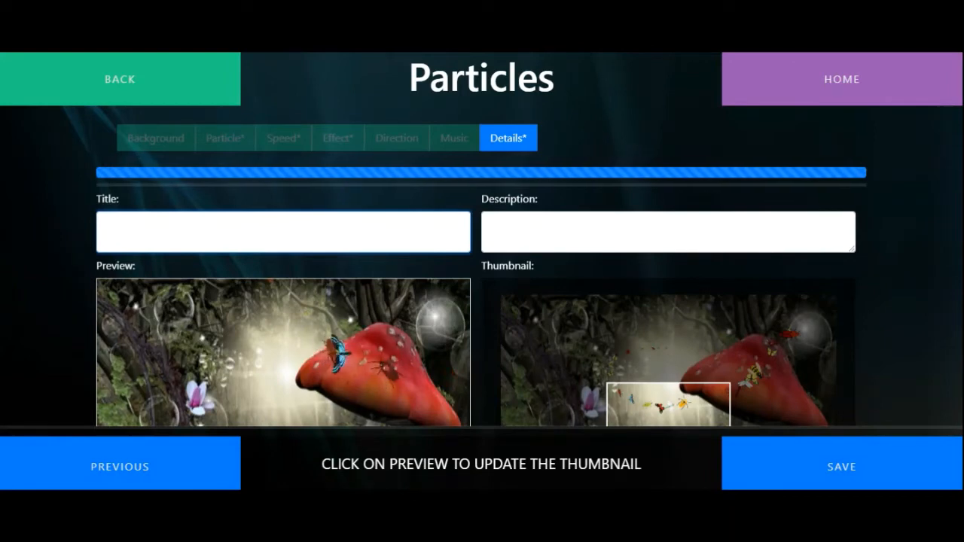
pyautogui.write('Insects')
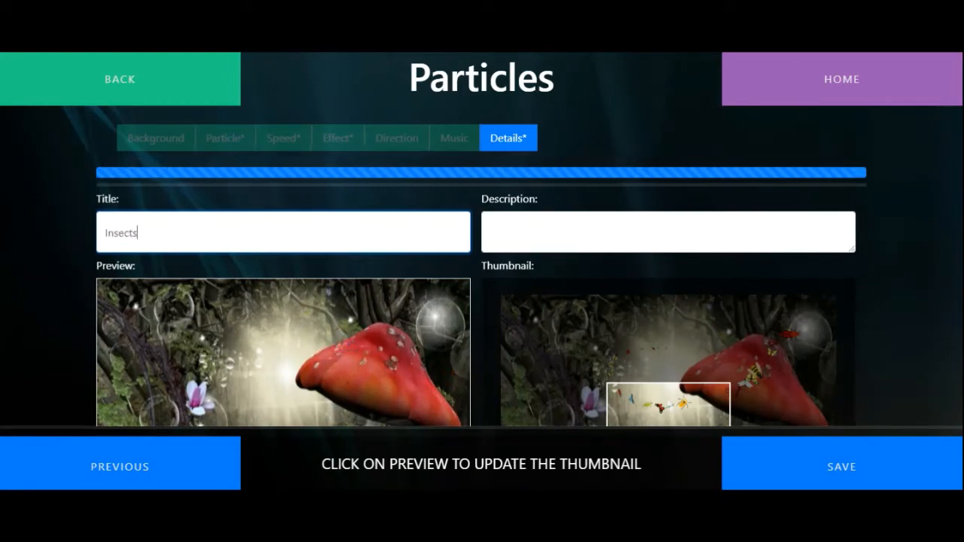
# Step: Enter a description beginning "Fading insects in" and save the particles activity
pyautogui.click(490, 225)
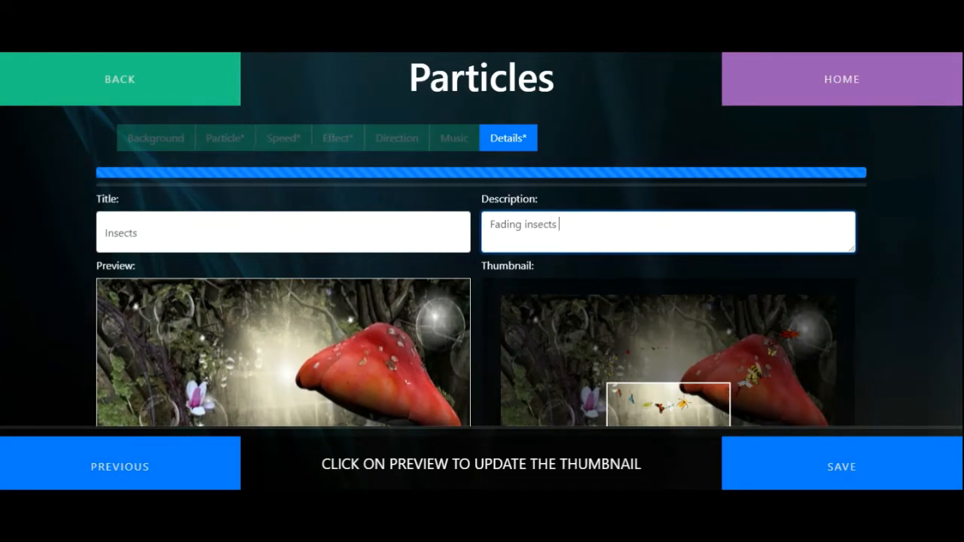
pyautogui.write('Fading insects in t')
pyautogui.click(812, 476)
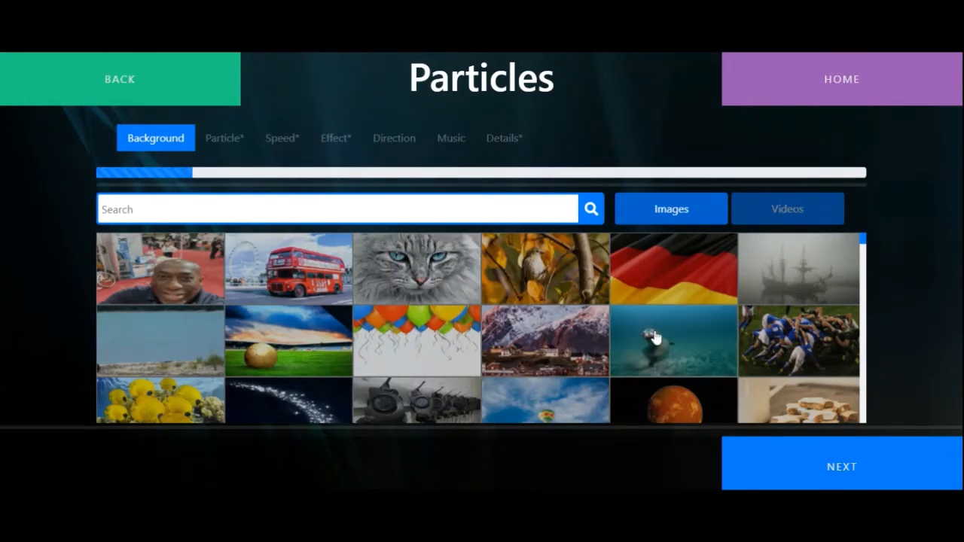
# Step: Choose the orange planet on black as the background for another particles activity and proceed to the particle stage
pyautogui.scroll(-1, 656, 333)
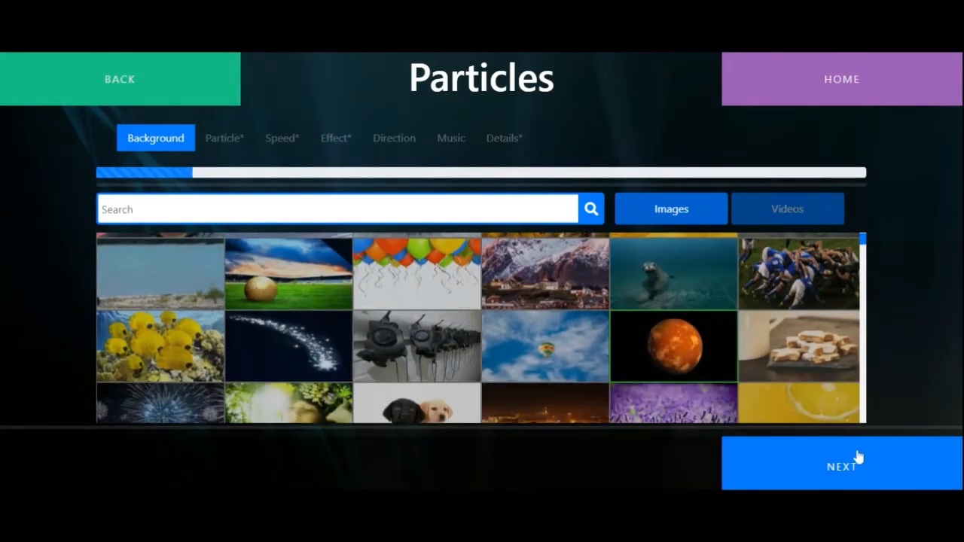
pyautogui.click(857, 456)
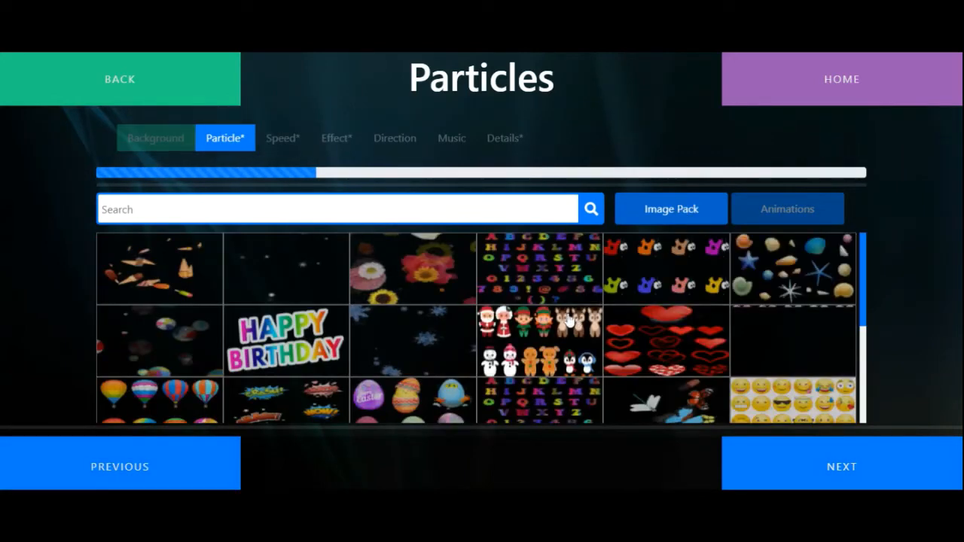
# Step: Choose the bats image pack as the particle, set its speed to Four and proceed to the effect stage
pyautogui.scroll(-5, 564, 317)
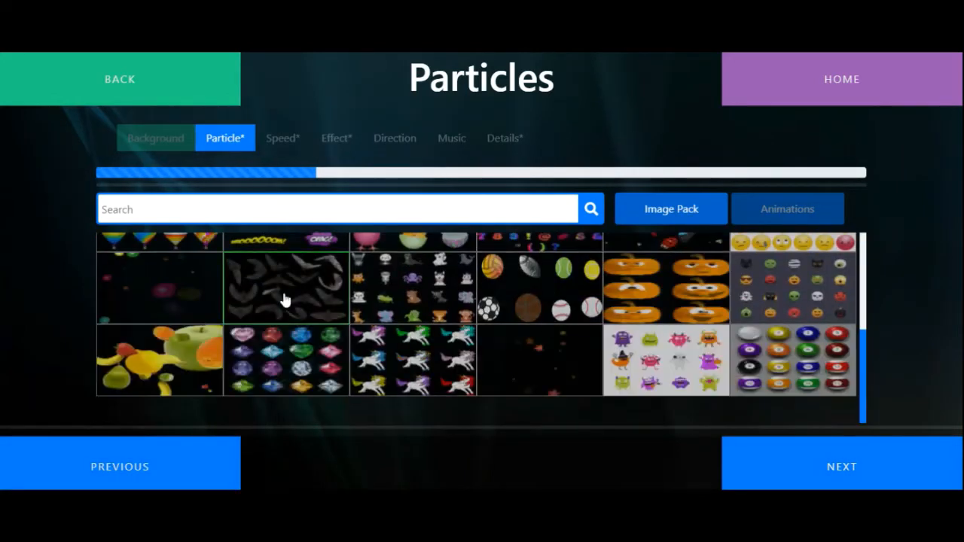
pyautogui.click(846, 459)
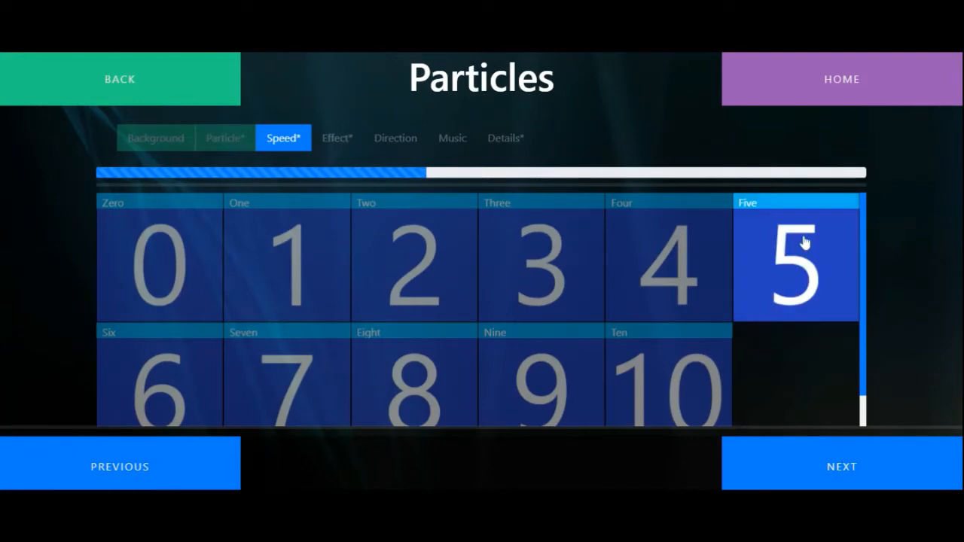
pyautogui.click(664, 268)
pyautogui.click(881, 468)
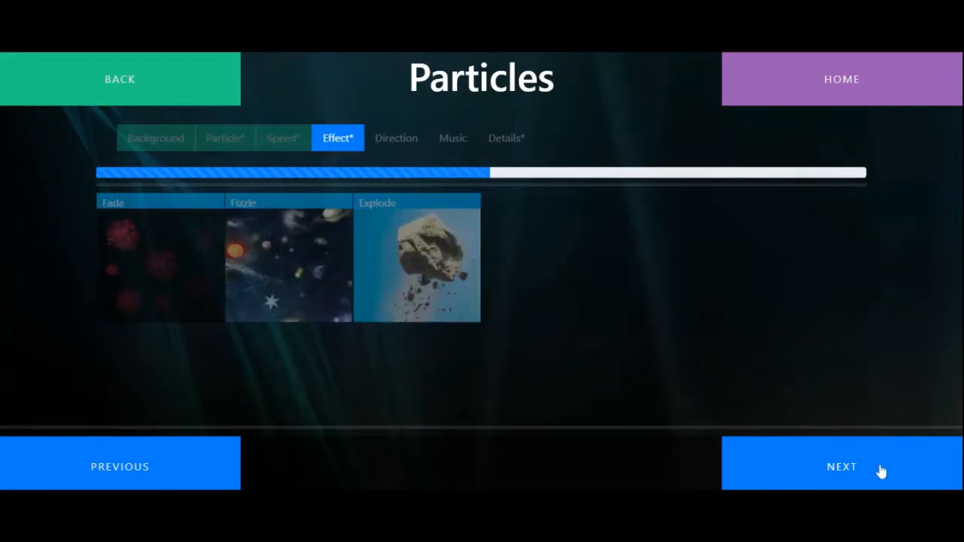
# Step: Give the bats the Fizzle effect and Random direction, and continue to the details stage without choosing music
pyautogui.click(300, 275)
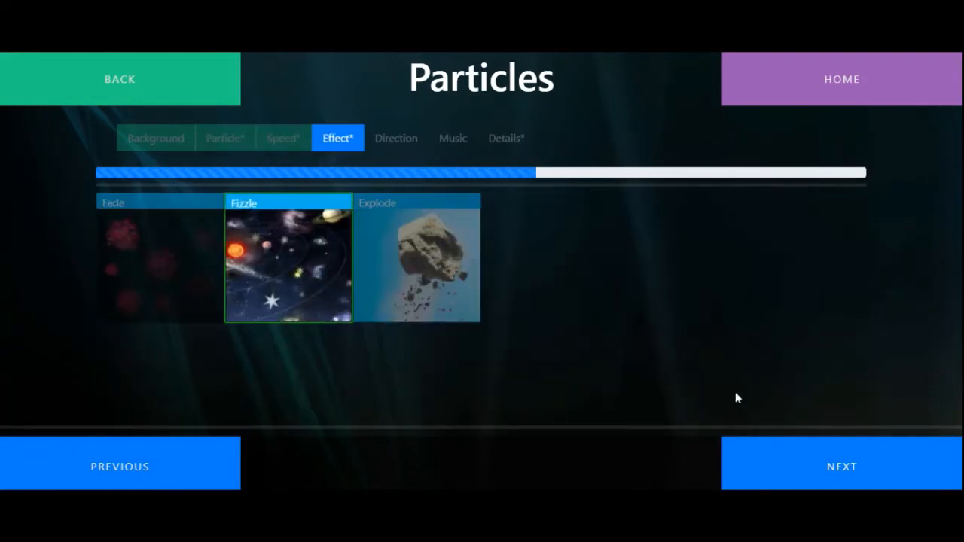
pyautogui.click(868, 464)
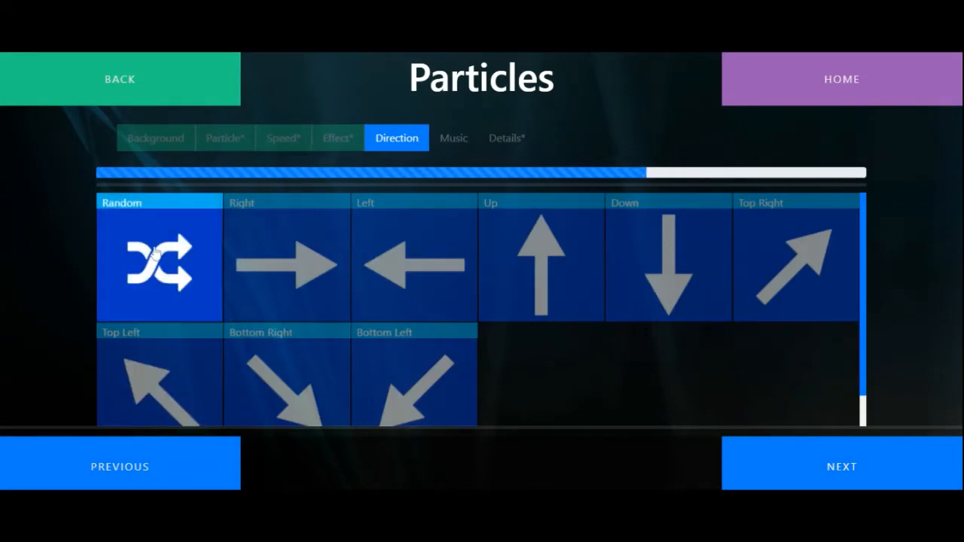
pyautogui.click(154, 252)
pyautogui.click(890, 482)
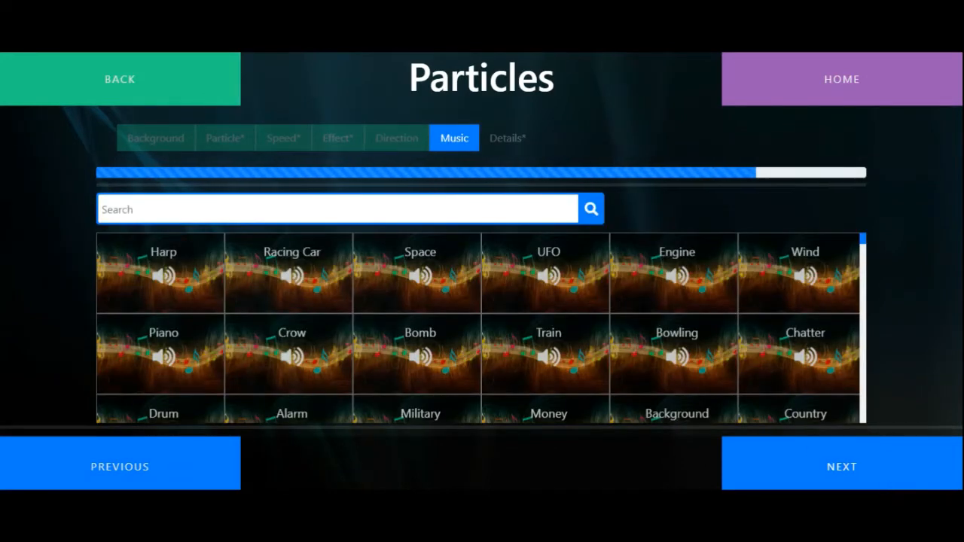
pyautogui.click(852, 473)
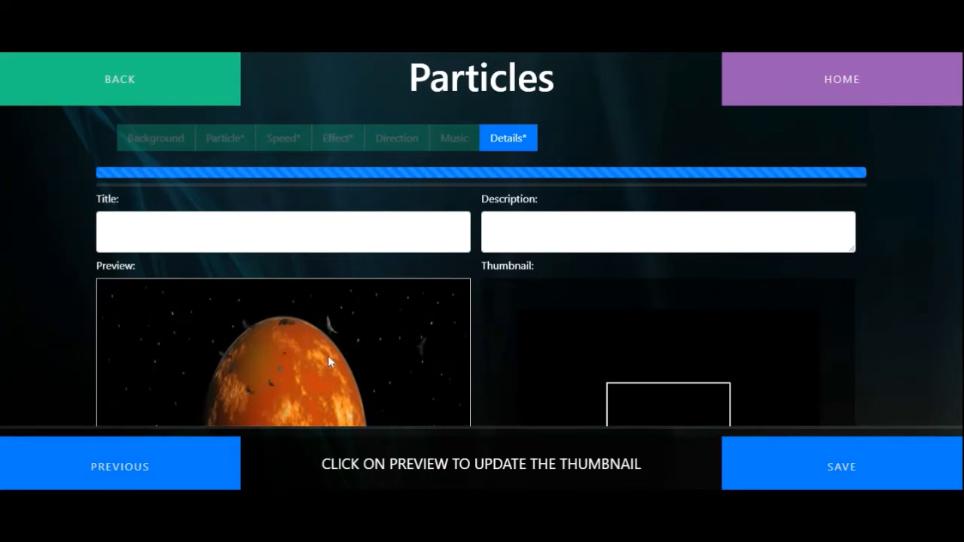
# Step: Save the activity as "Bats" with a thumbnail captured from the preview and the description "Bat particle over the moon with fizzle"
pyautogui.click(280, 369)
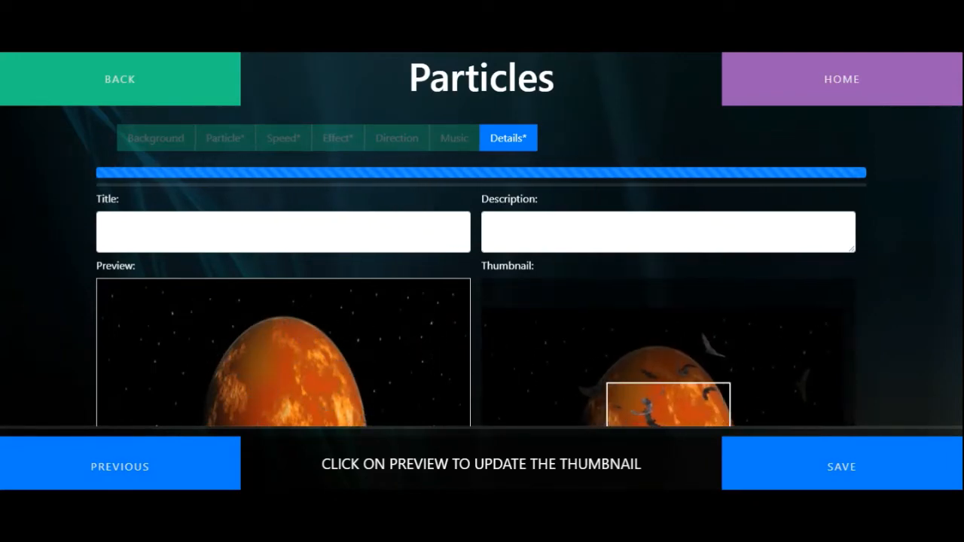
pyautogui.click(106, 232)
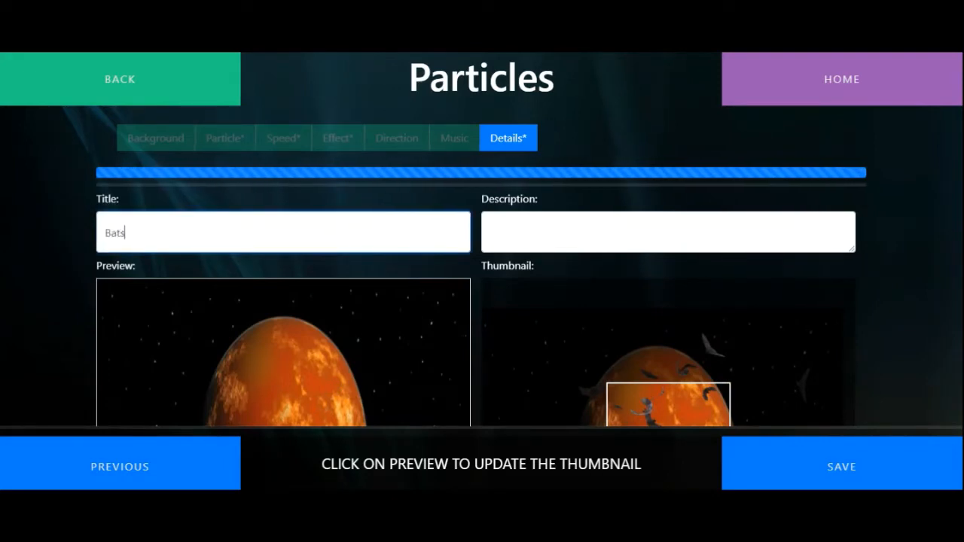
pyautogui.press('Tab')
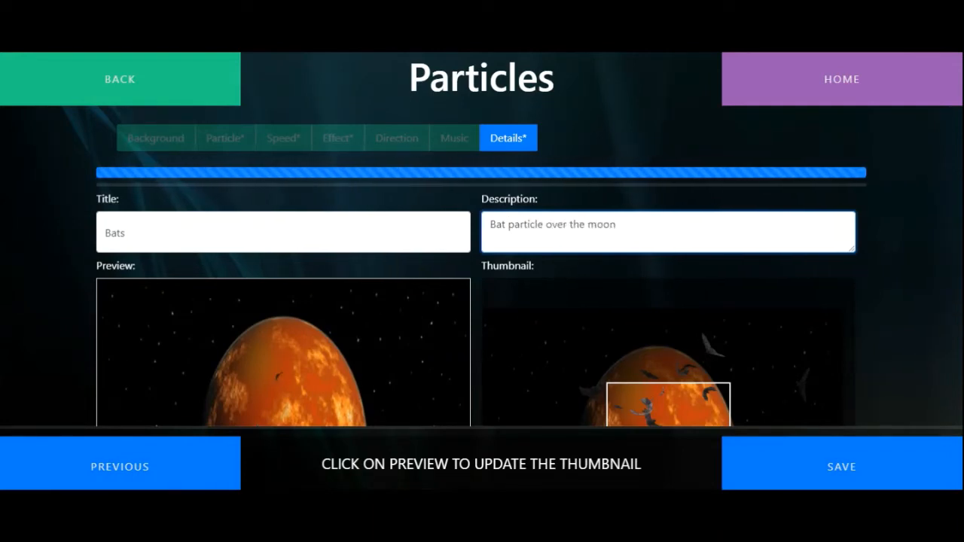
pyautogui.write('th fizzle')
pyautogui.click(843, 471)
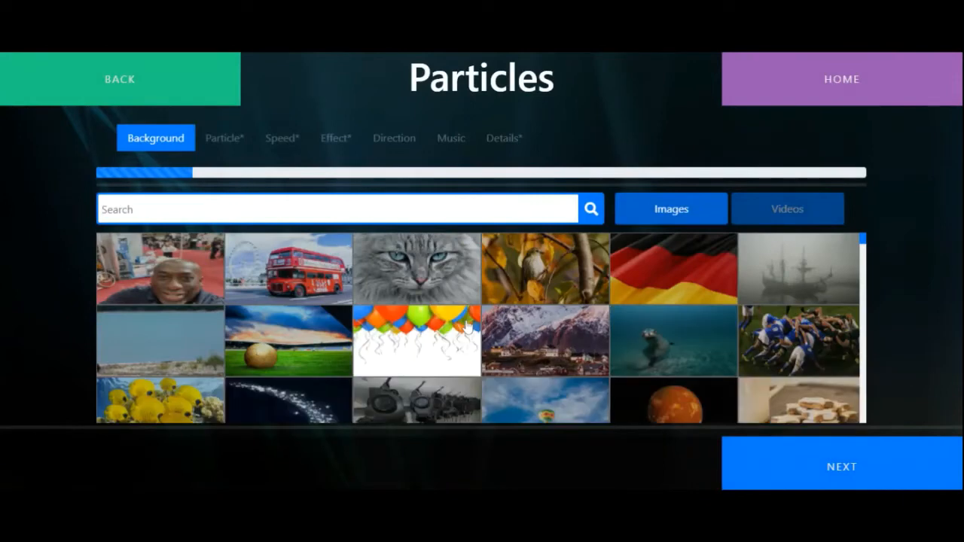
# Step: Choose the pale cloudy sky image as the background for another particles activity and proceed to the particle stage
pyautogui.click(816, 218)
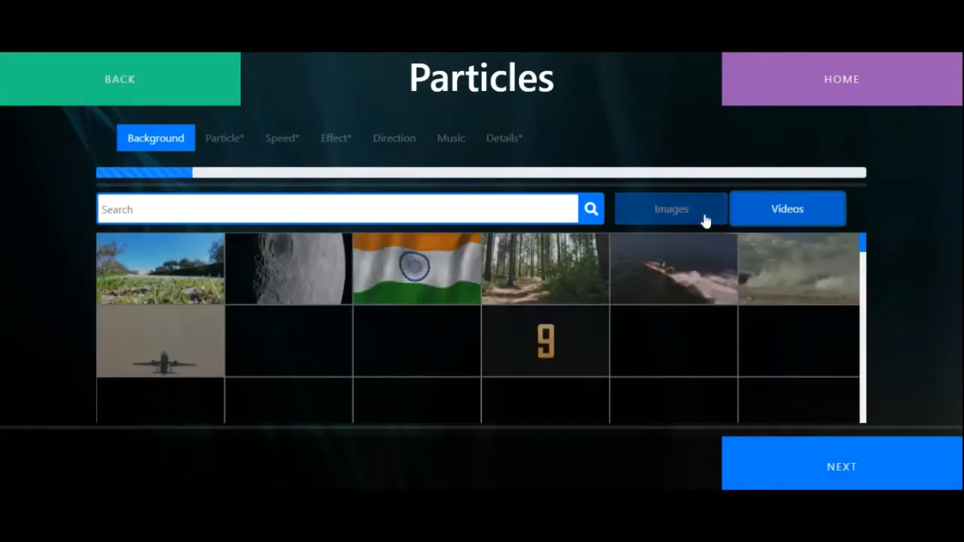
pyautogui.click(697, 213)
pyautogui.scroll(-5, 758, 381)
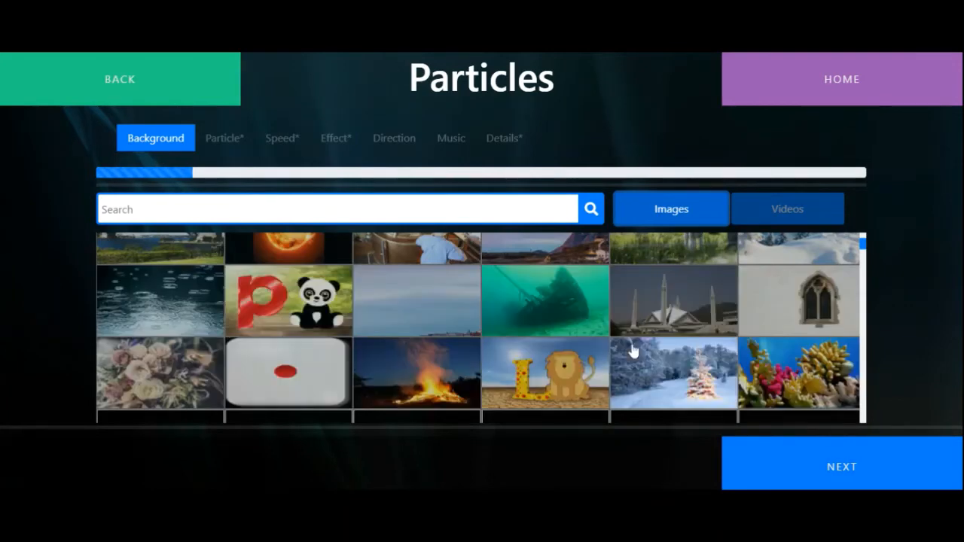
pyautogui.click(392, 311)
pyautogui.click(870, 479)
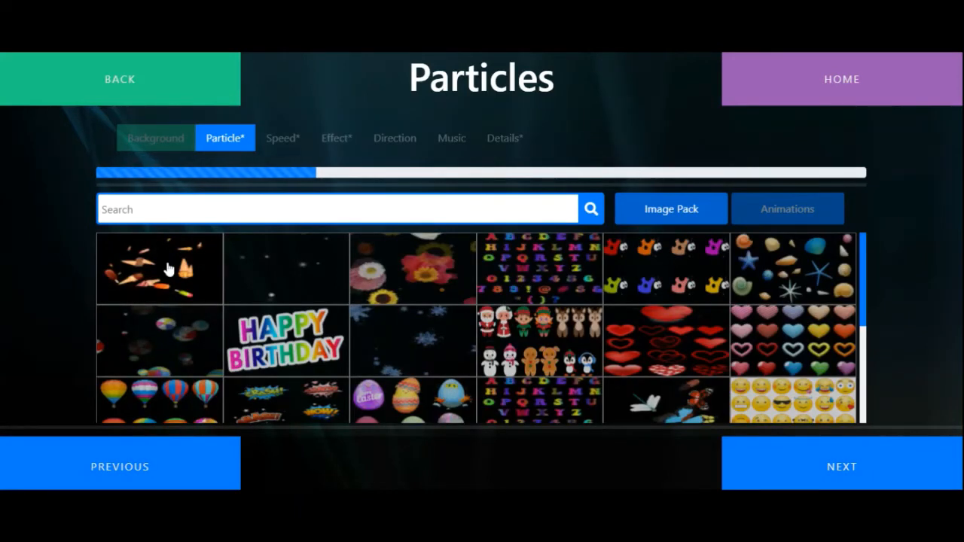
# Step: Choose the flowers image pack as the particle, set its speed to Nine and proceed to the effect stage
pyautogui.click(853, 474)
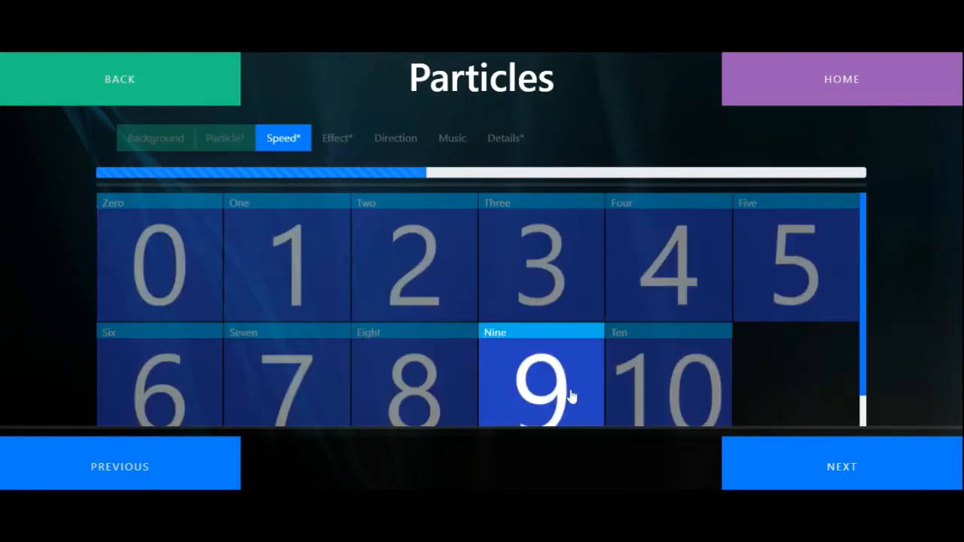
pyautogui.click(889, 474)
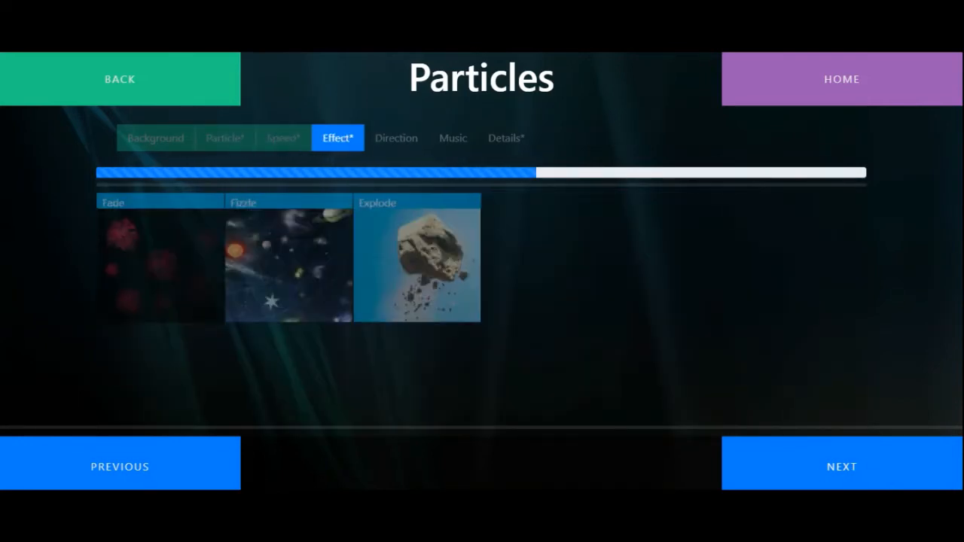
# Step: Give the flowers the Explode effect and Random direction, and continue to the details stage without choosing music
pyautogui.click(370, 254)
pyautogui.click(841, 468)
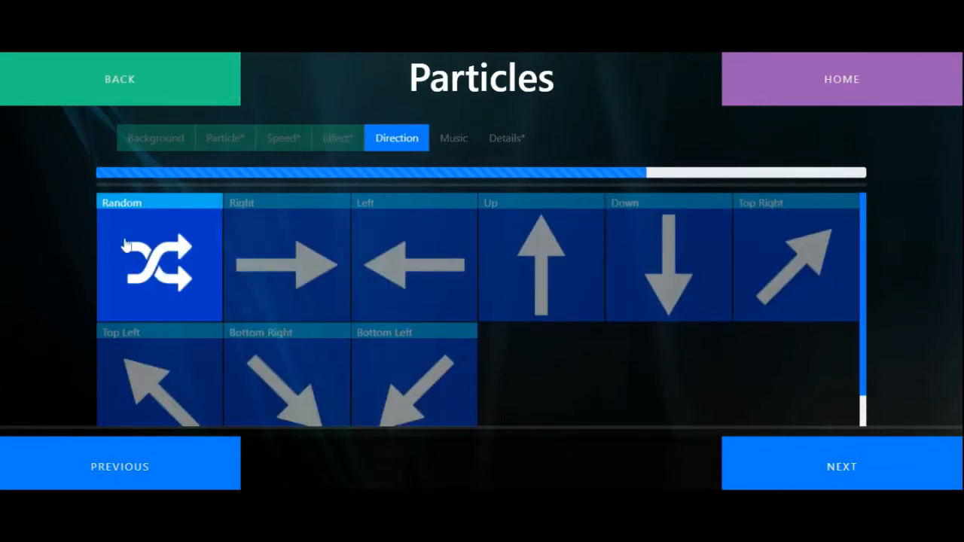
pyautogui.click(859, 475)
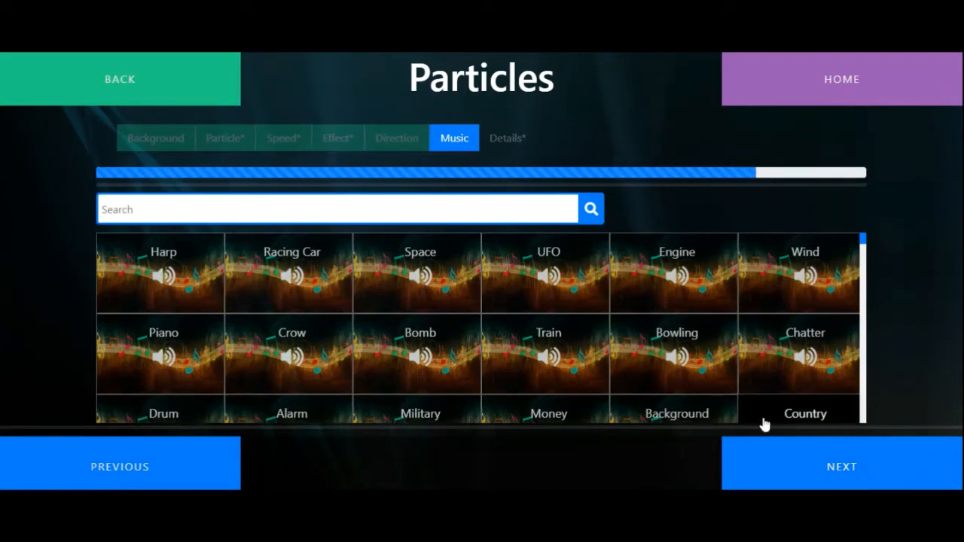
pyautogui.click(866, 476)
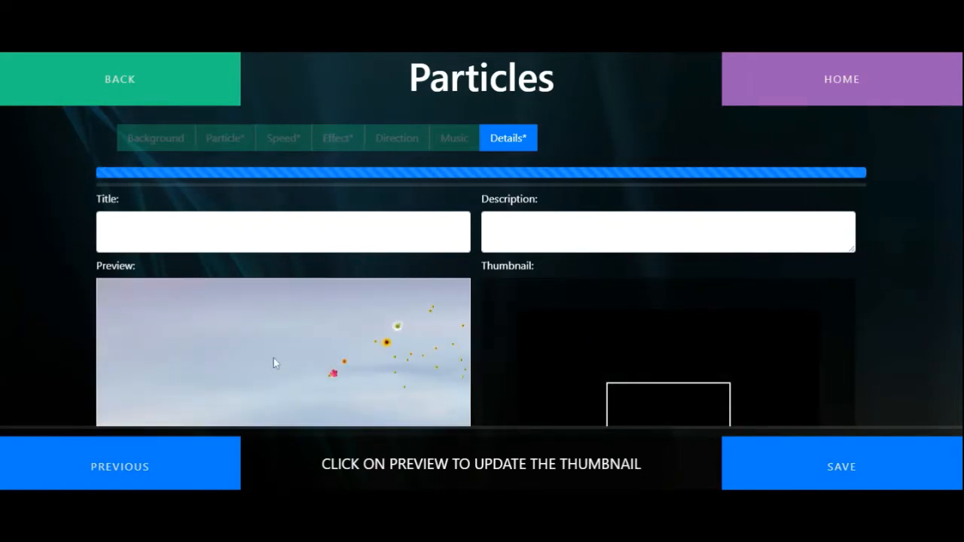
# Step: Capture the thumbnail while flowers are showing in the preview and enter "Flowers" as the title
pyautogui.scroll(-2, 276, 359)
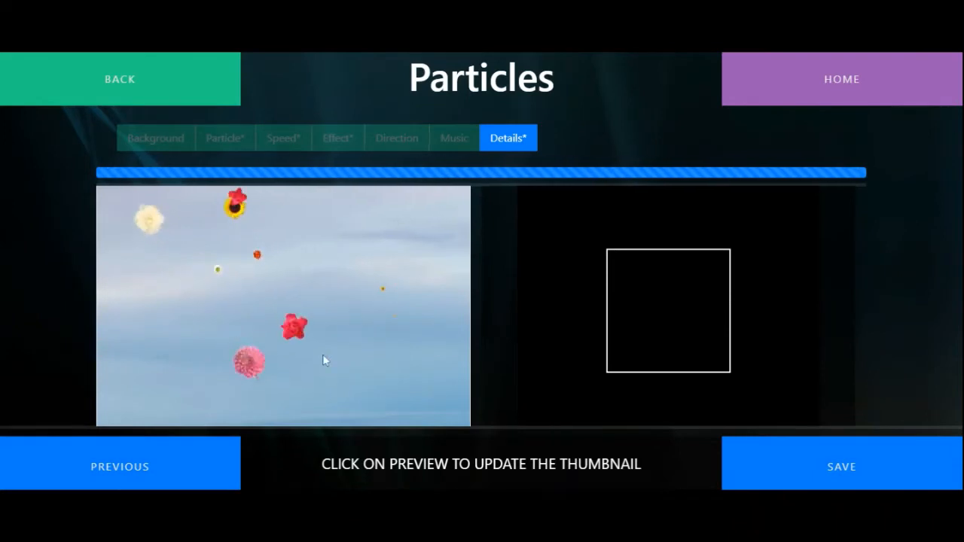
pyautogui.click(262, 244)
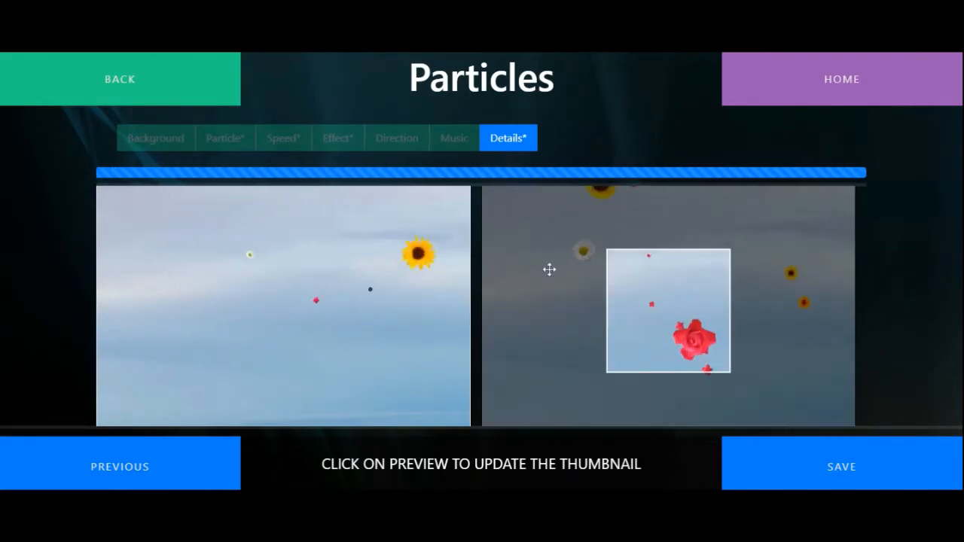
pyautogui.scroll(2, 469, 273)
pyautogui.click(283, 232)
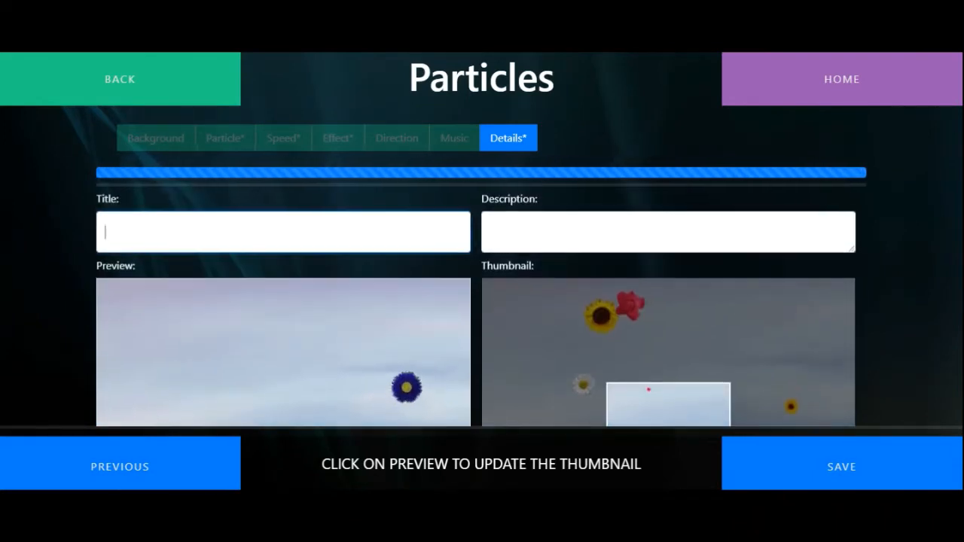
pyautogui.write('Flo')
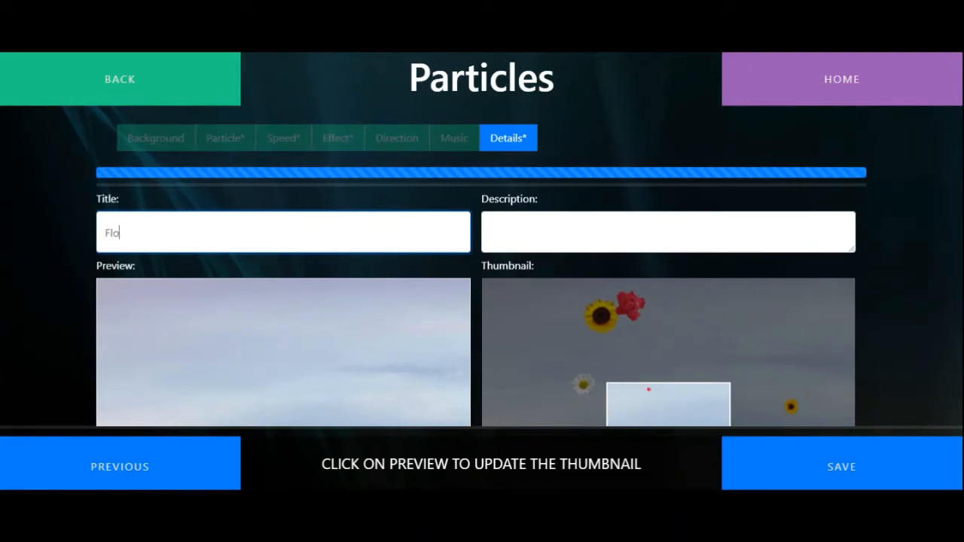
pyautogui.write('wers')
# Step: Enter the description "Flower particle with explosion" and save the particles activity
pyautogui.click(490, 224)
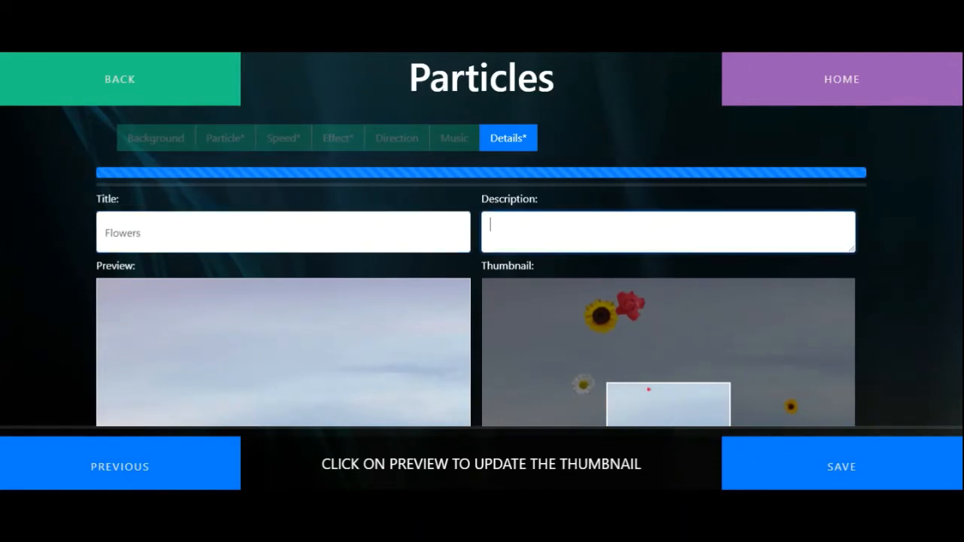
pyautogui.write('F')
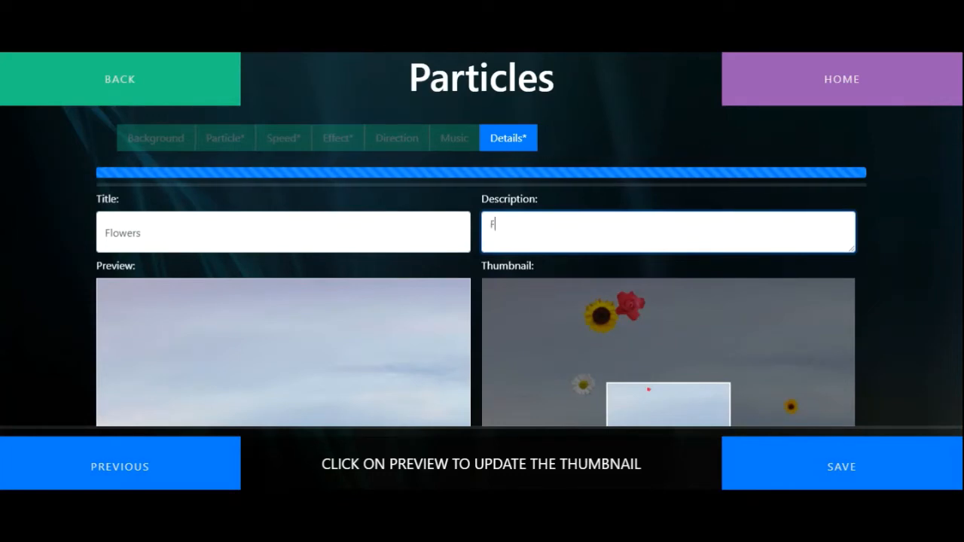
pyautogui.write('lower particle with ex')
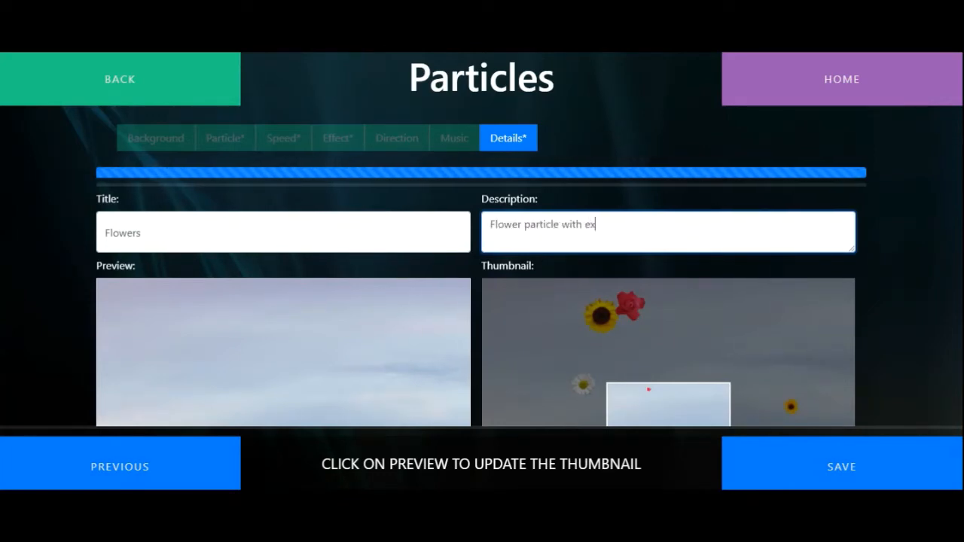
pyautogui.write('plosion')
pyautogui.click(877, 486)
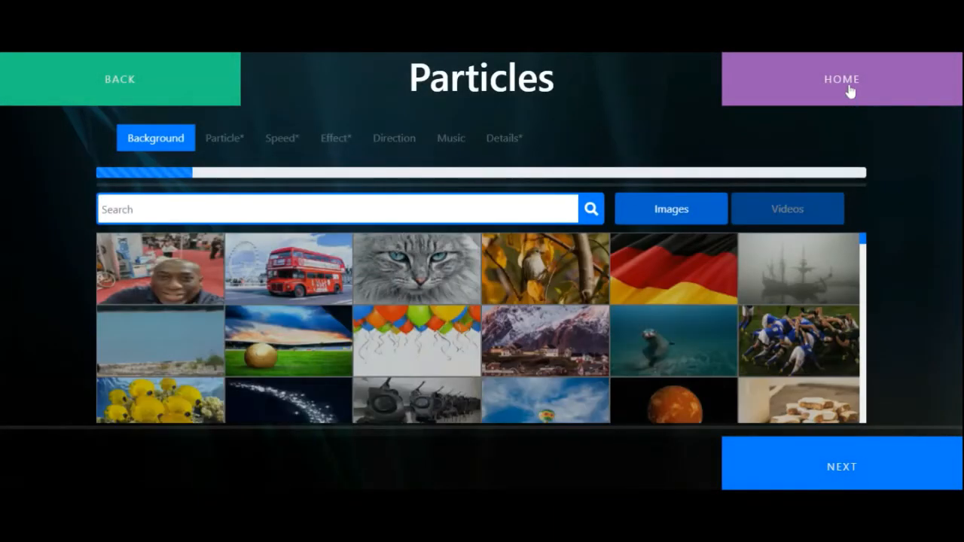
# Step: Return to the home screen and start a new activity of the Pieces type in the activity editor
pyautogui.click(849, 91)
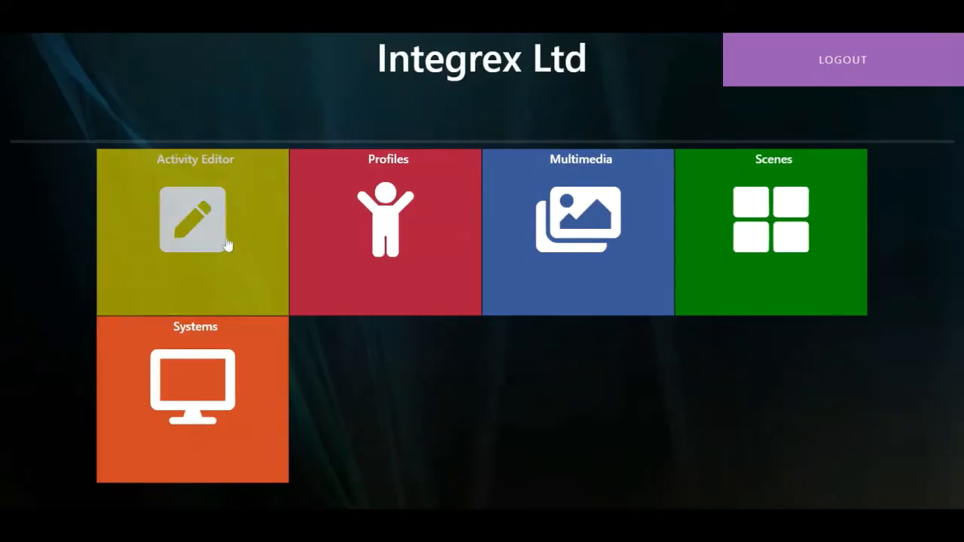
pyautogui.click(227, 245)
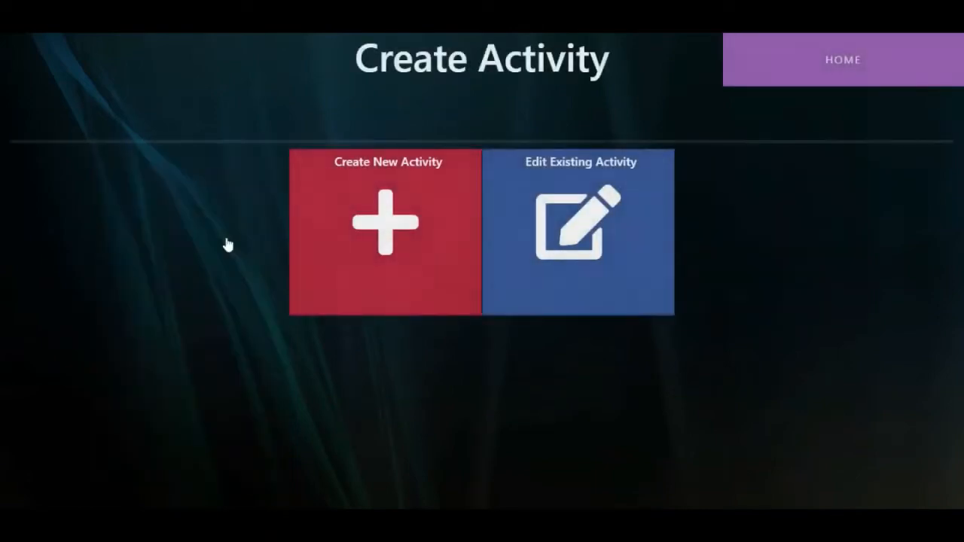
pyautogui.click(399, 238)
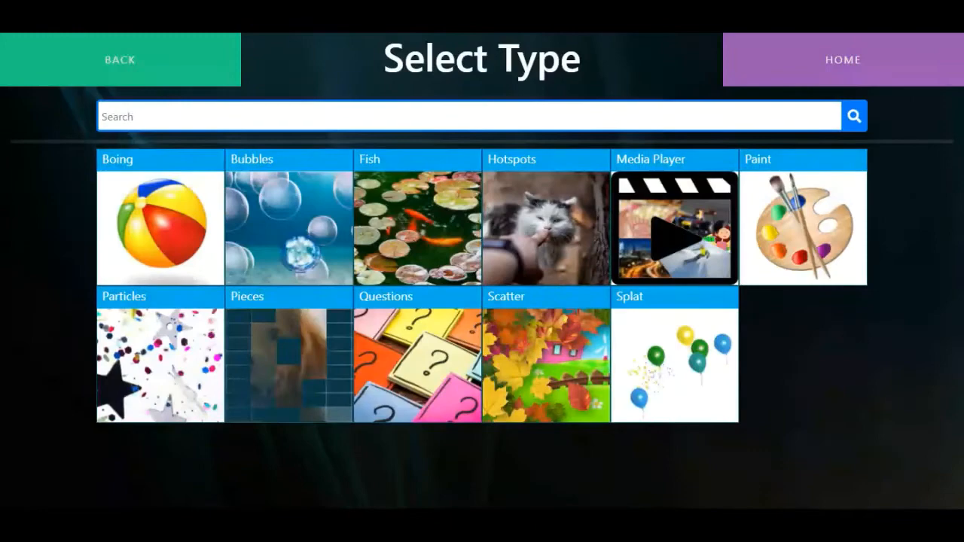
pyautogui.click(274, 340)
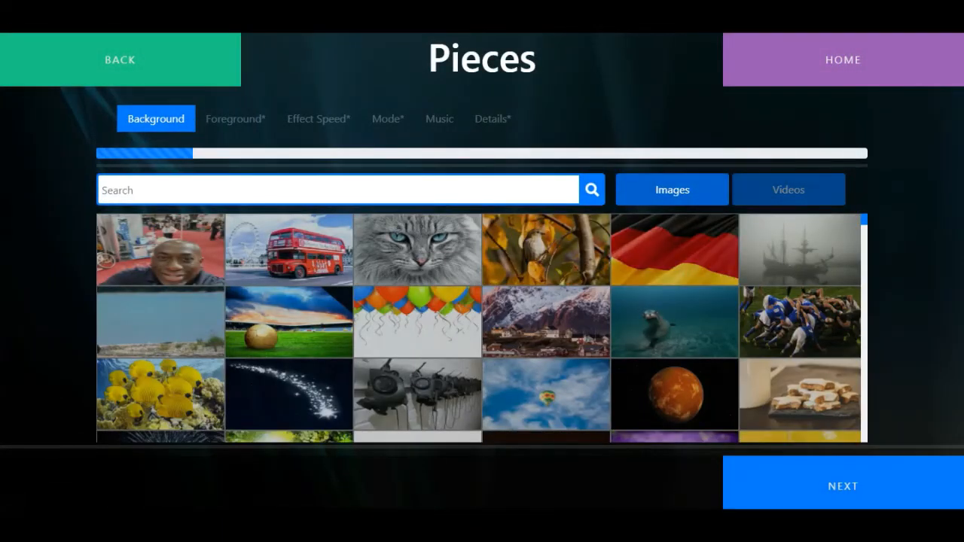
# Step: Search for "dog" to set the row of puppies as background, and for "cat" to set the grey cat as foreground
pyautogui.write('og')
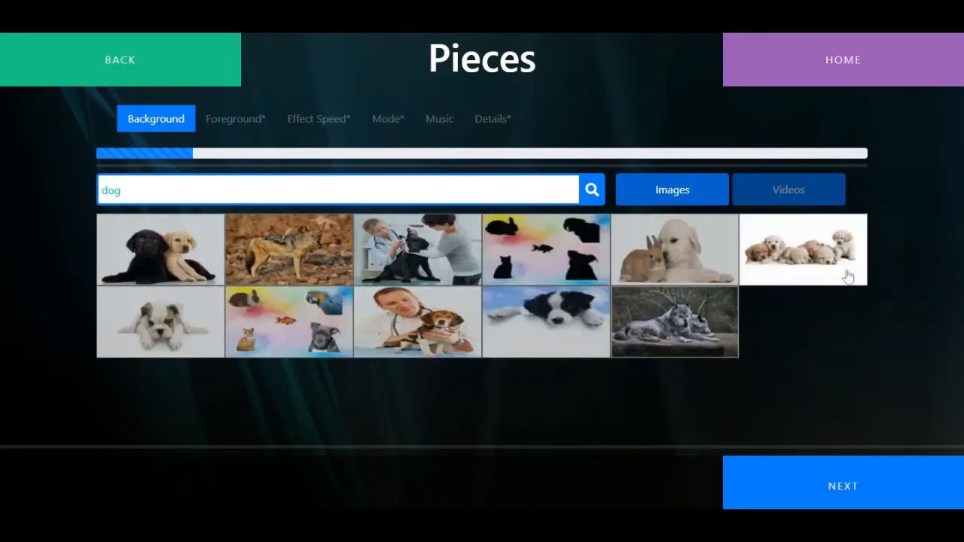
pyautogui.click(891, 499)
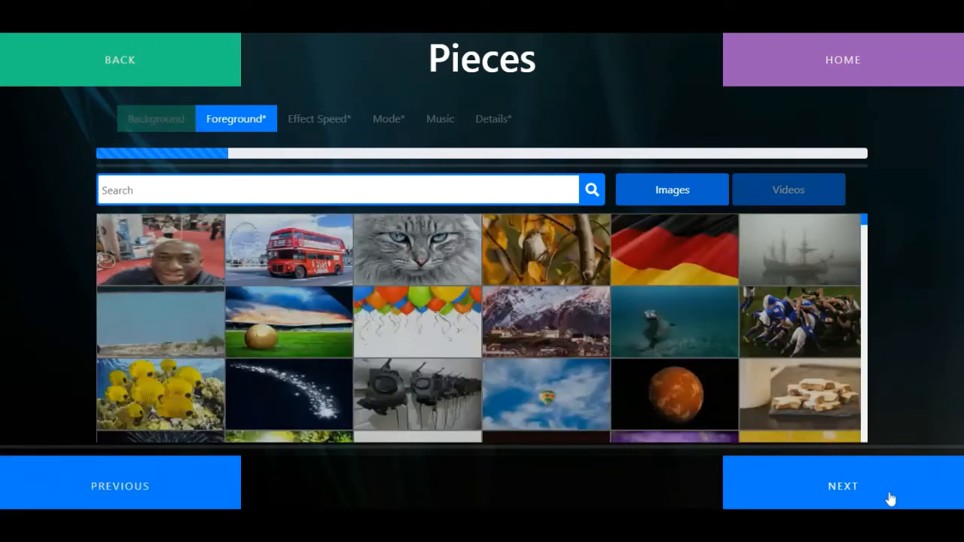
pyautogui.click(416, 190)
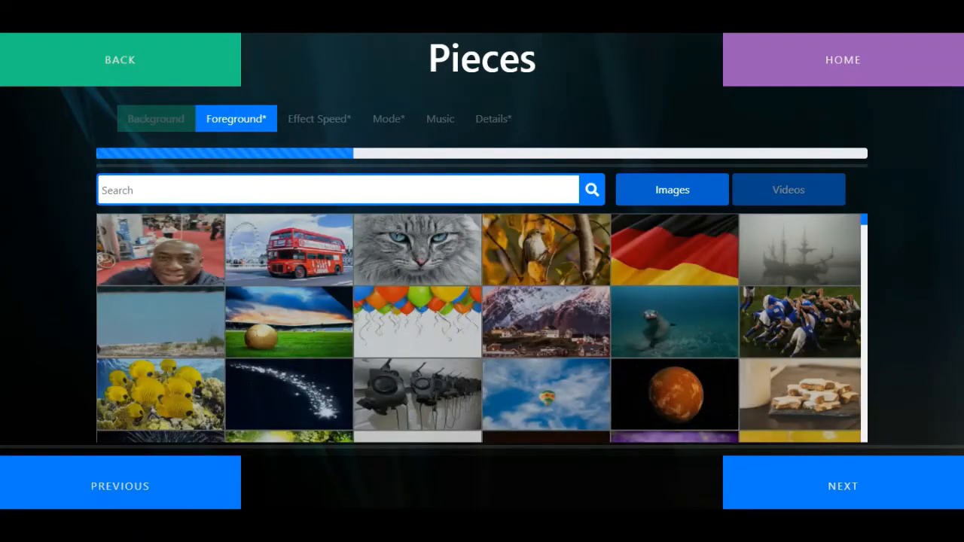
pyautogui.write('d')
pyautogui.press('BackSpace')
pyautogui.write('cat')
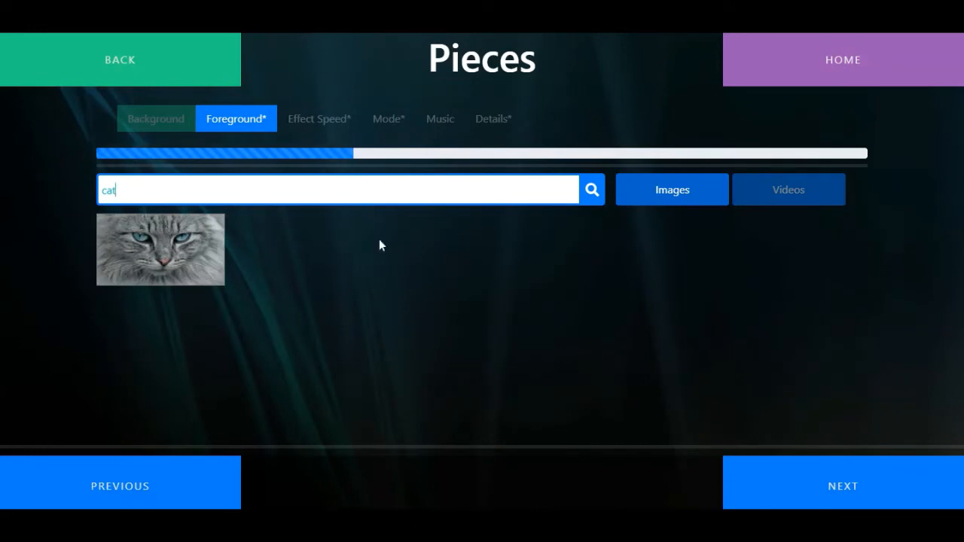
pyautogui.click(859, 491)
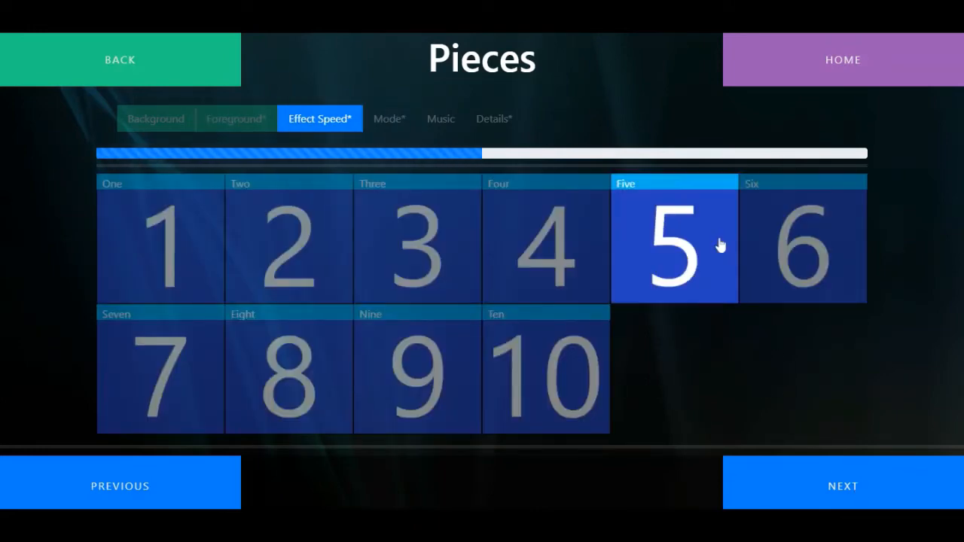
# Step: Set the effect speed to Five and the mode to Flip, and proceed to the music stage
pyautogui.click(871, 488)
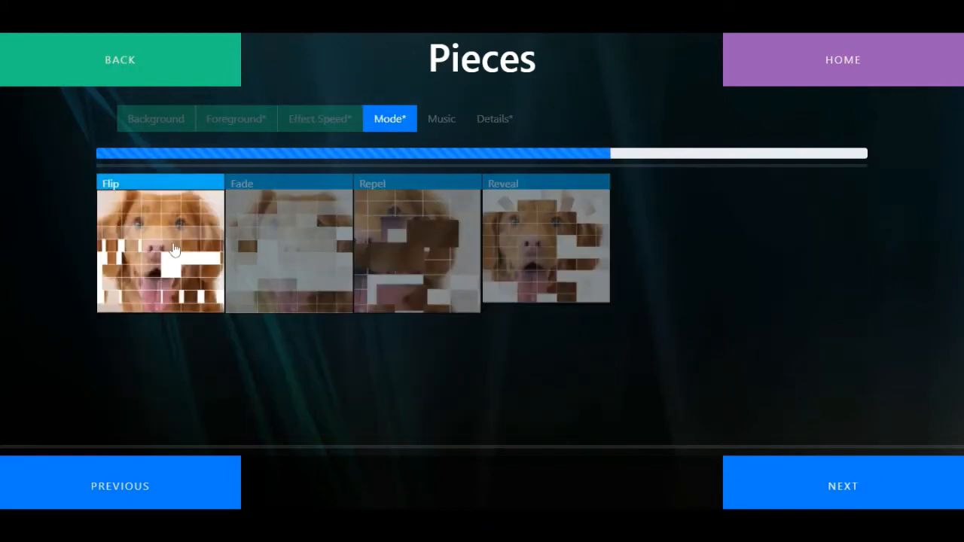
pyautogui.click(874, 499)
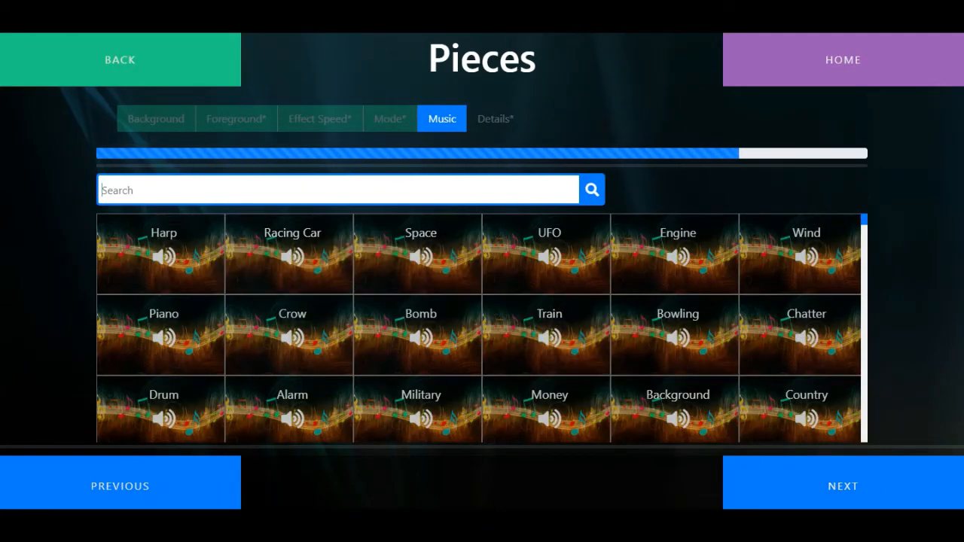
# Step: Search for "dog" to set the Dogs sound as the music, and proceed to the details stage
pyautogui.write('dog')
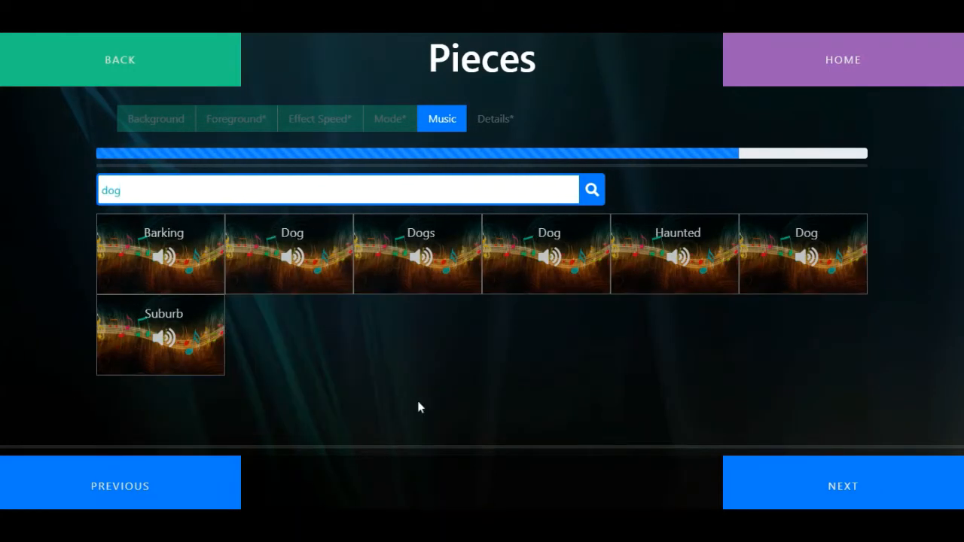
pyautogui.click(419, 260)
pyautogui.click(898, 487)
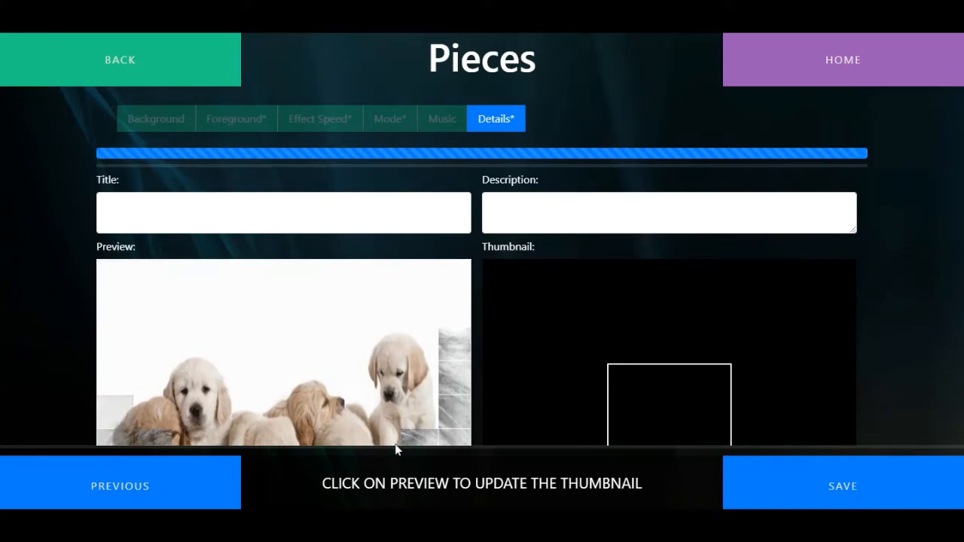
# Step: Title the activity "Dogs and Cats", describe flipping the cat image to see the puppies, and capture the thumbnail from the preview
pyautogui.click(189, 217)
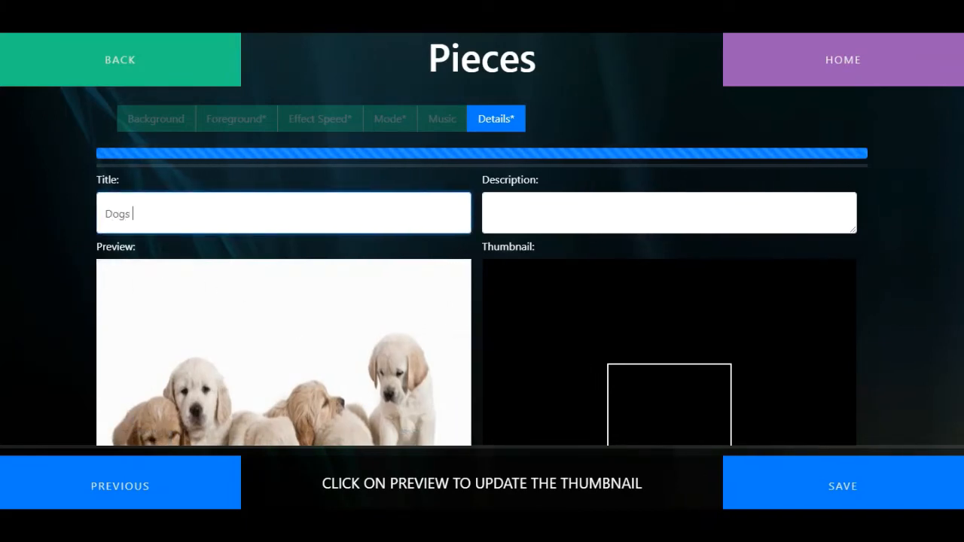
pyautogui.write('Dogs and Cats')
pyautogui.press('Tab')
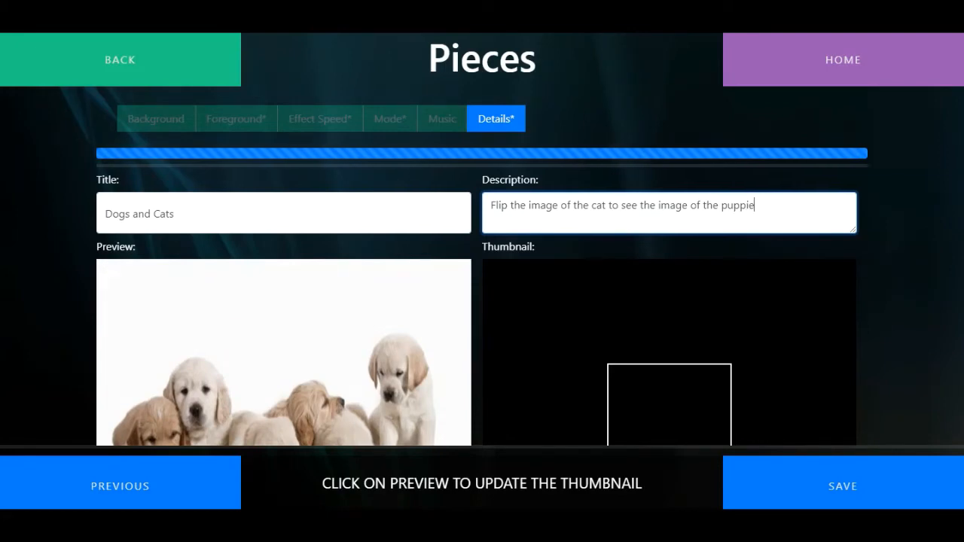
pyautogui.click(348, 395)
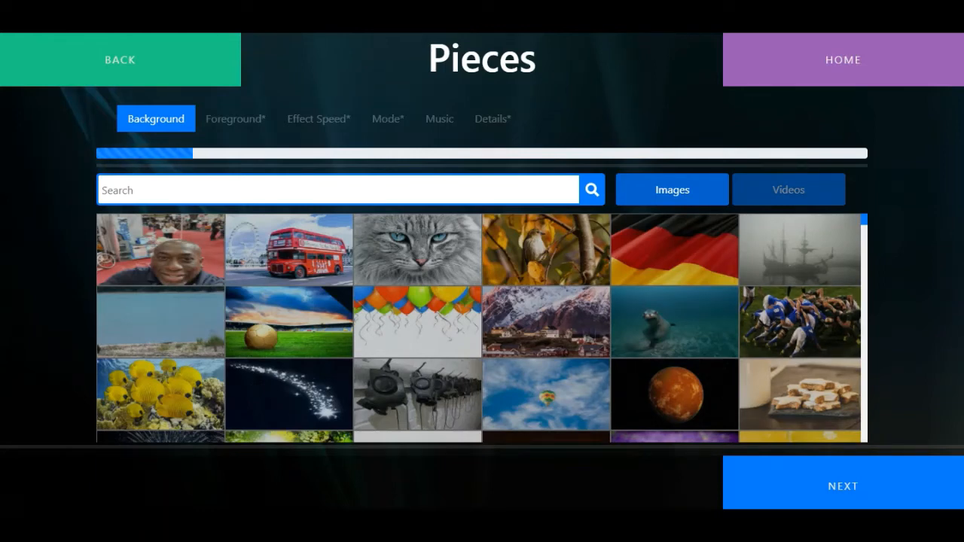
# Step: In a new Pieces activity, search for "para" and set the sunset with palm trees as the background
pyautogui.write('p')
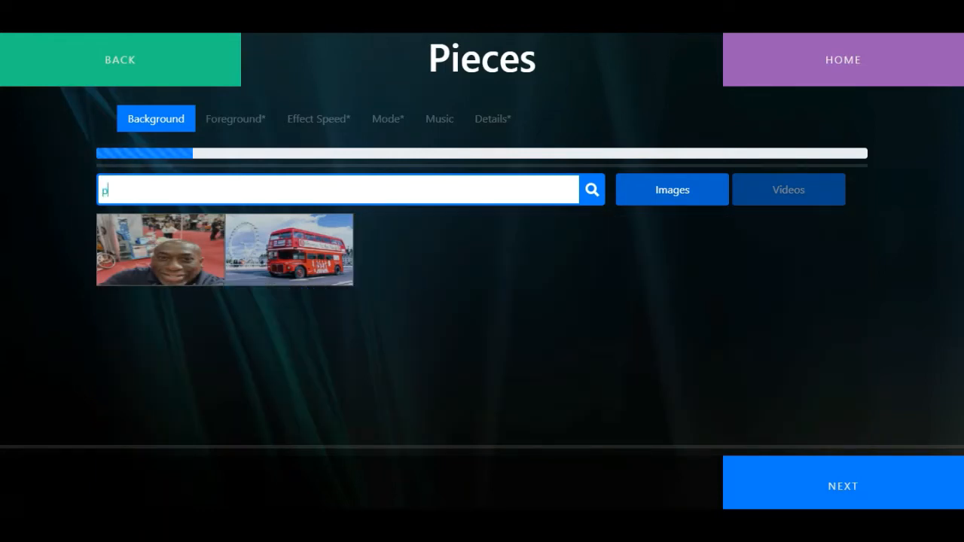
pyautogui.write('ar')
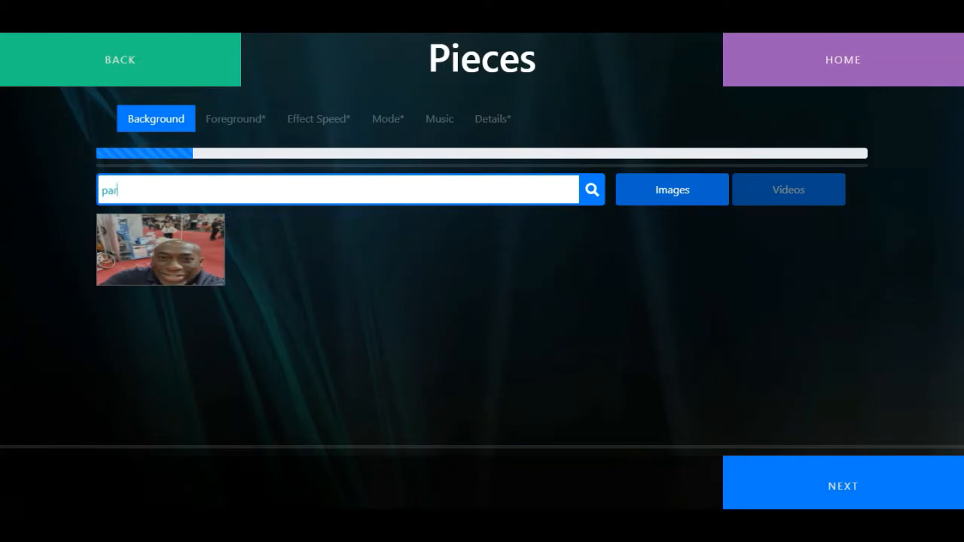
pyautogui.write('a')
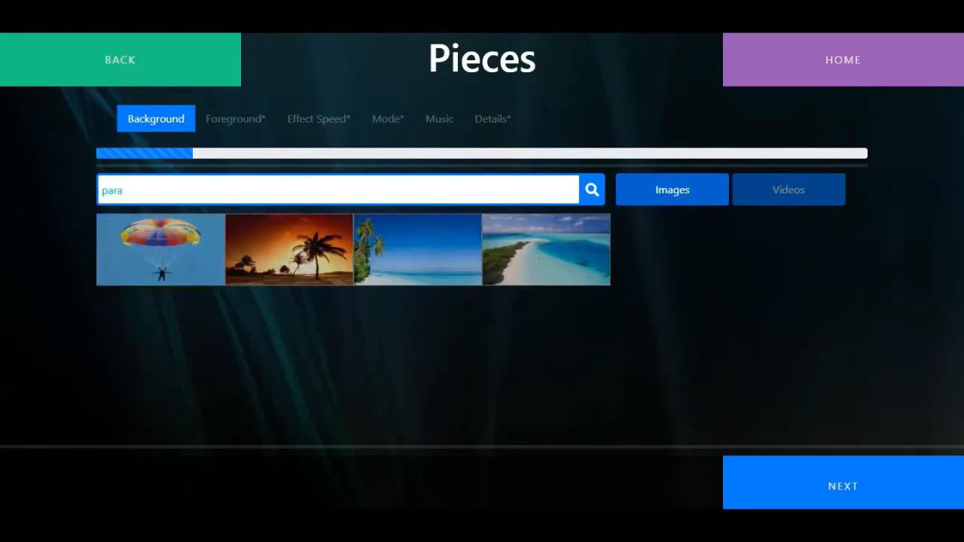
pyautogui.click(320, 258)
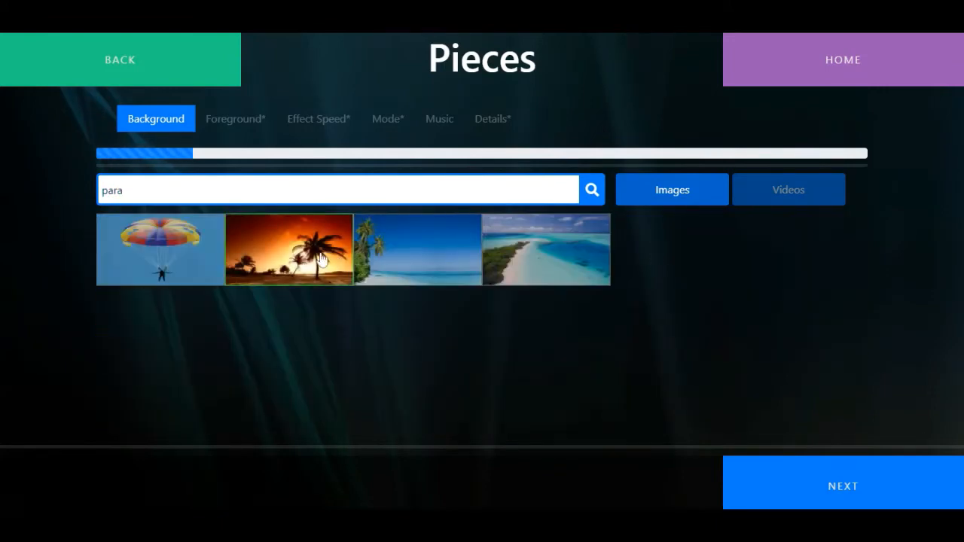
pyautogui.click(876, 498)
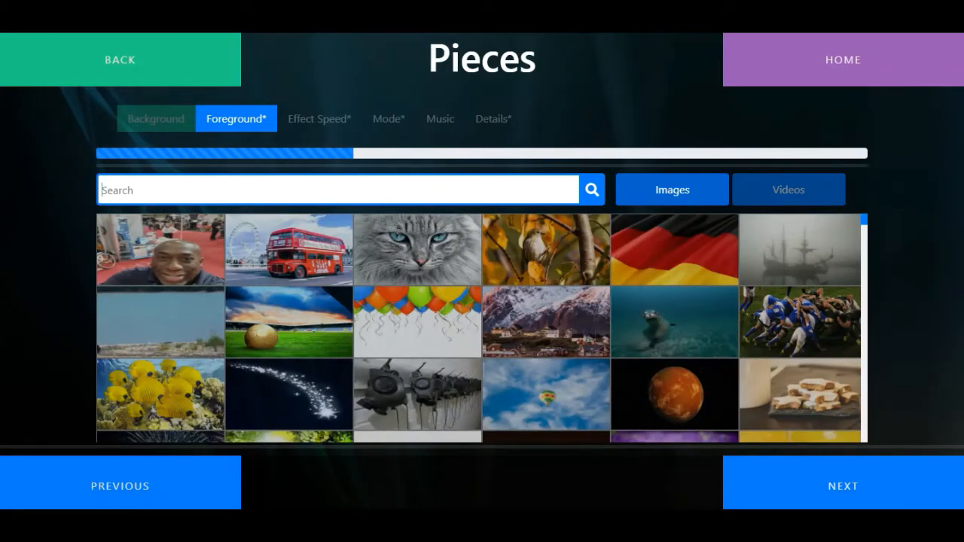
# Step: Search for "ocean", set the orange kite surfer image as the foreground, and proceed to the effect speed stage
pyautogui.write('ocean')
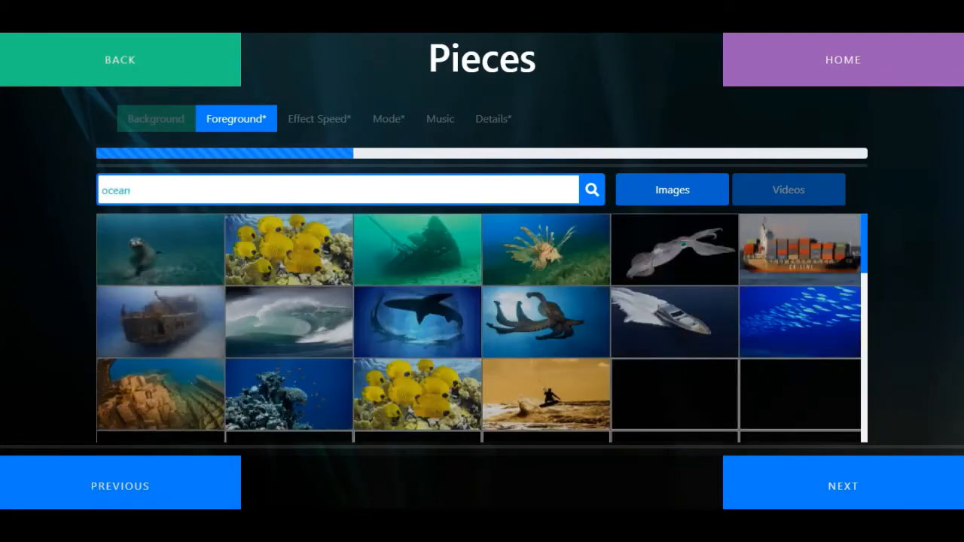
pyautogui.click(595, 409)
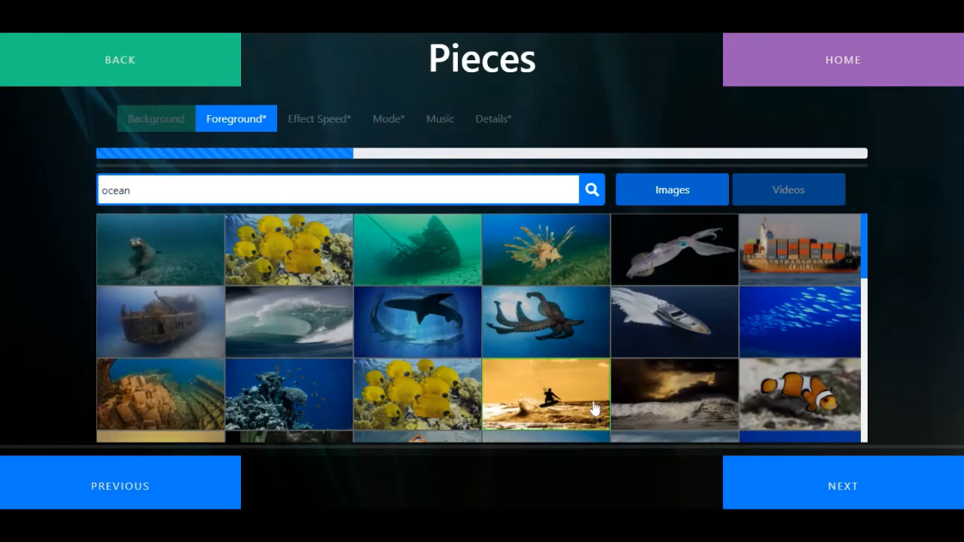
pyautogui.click(897, 489)
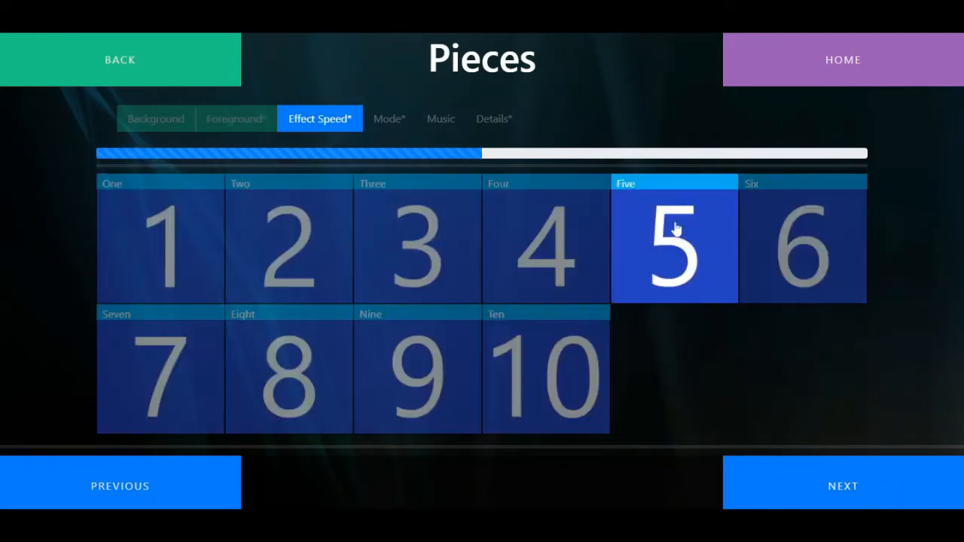
# Step: Set the effect speed to Four and the mode to Fade, and proceed to the music stage
pyautogui.click(569, 235)
pyautogui.click(826, 486)
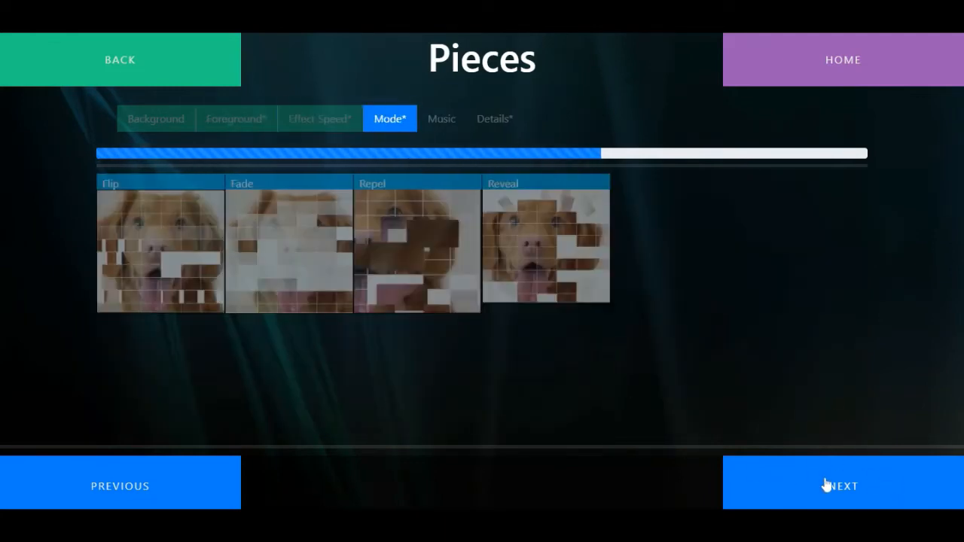
pyautogui.click(300, 248)
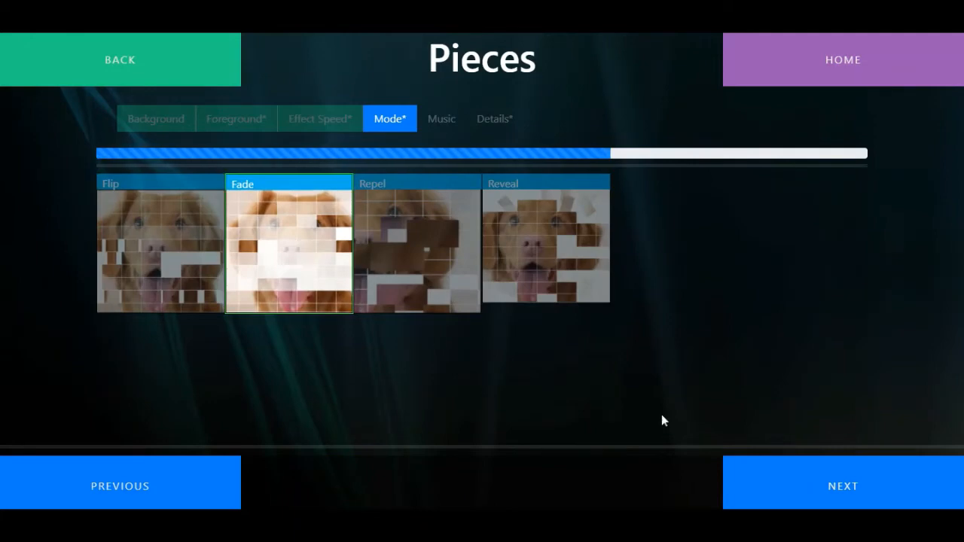
pyautogui.click(852, 484)
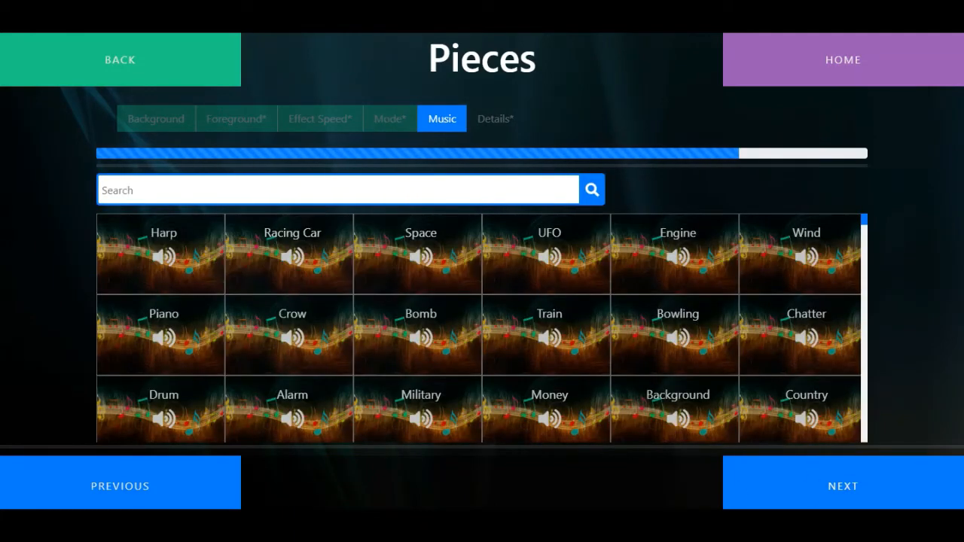
# Step: Search for "wav" to set Waves as the music, and capture the thumbnail from the details preview
pyautogui.write('wav')
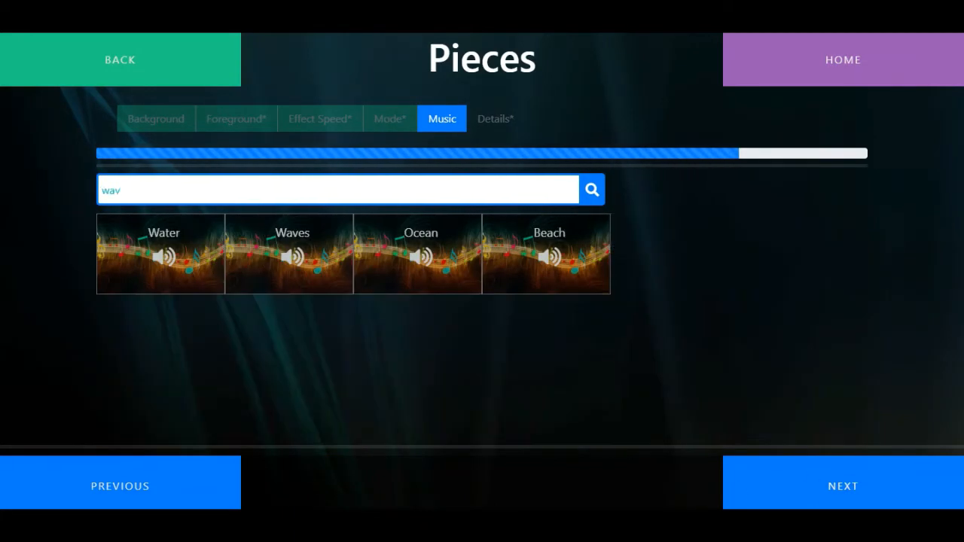
pyautogui.click(303, 276)
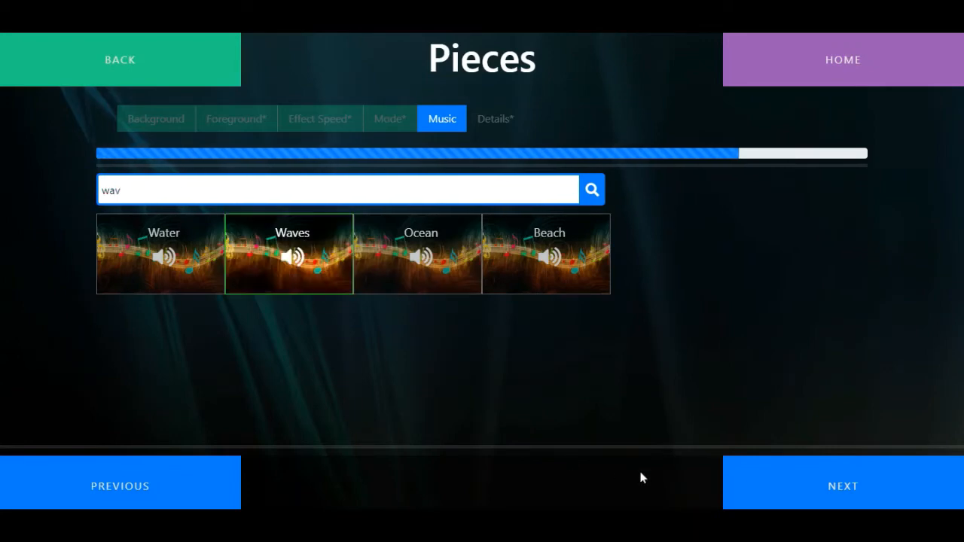
pyautogui.click(796, 478)
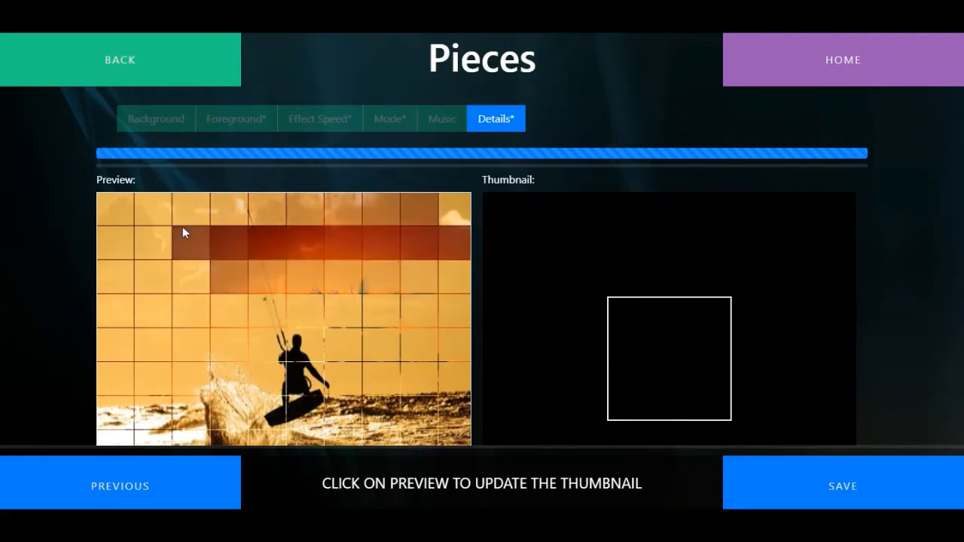
pyautogui.click(322, 334)
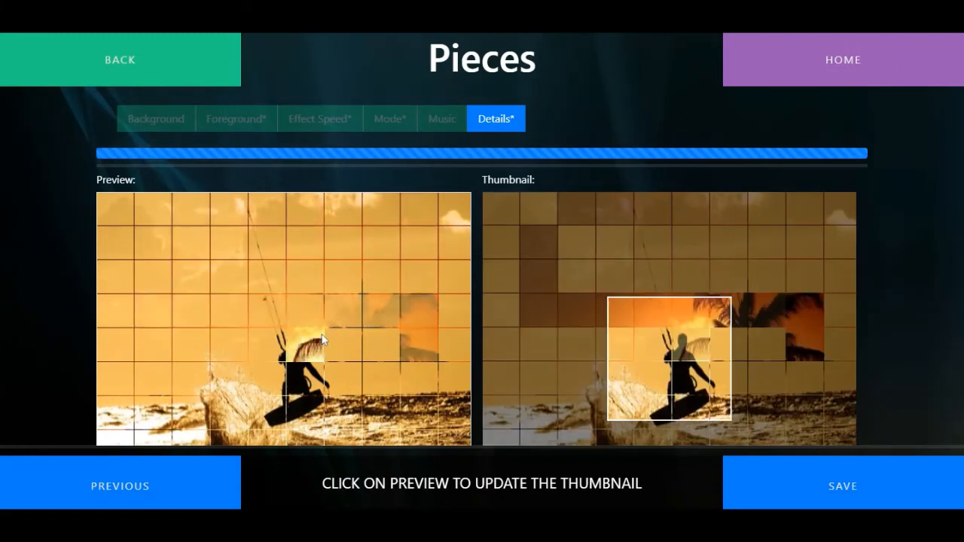
pyautogui.scroll(1, 334, 213)
# Step: Title the activity "Surfer and paradise", enter the description "Wipe the image to see paradise underneath", and save it
pyautogui.click(323, 213)
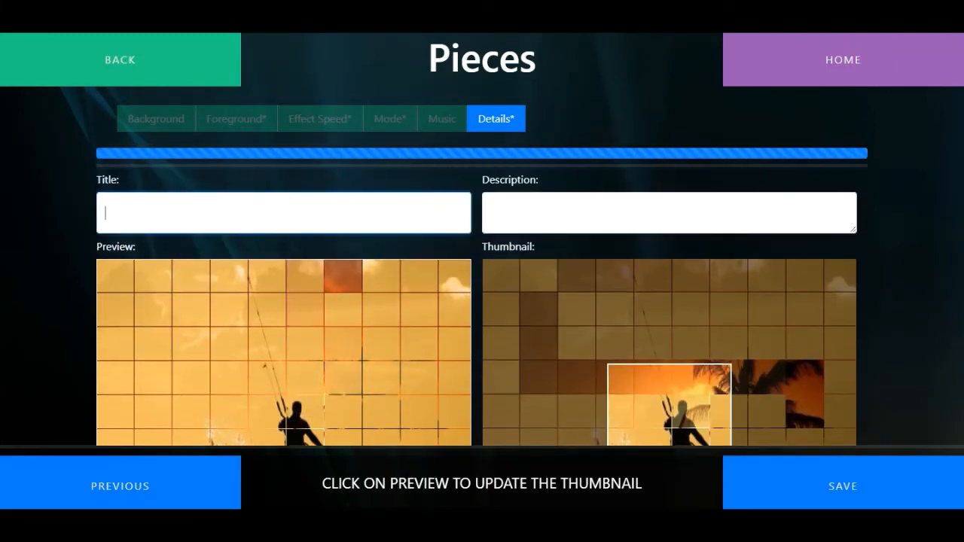
pyautogui.write('Sur')
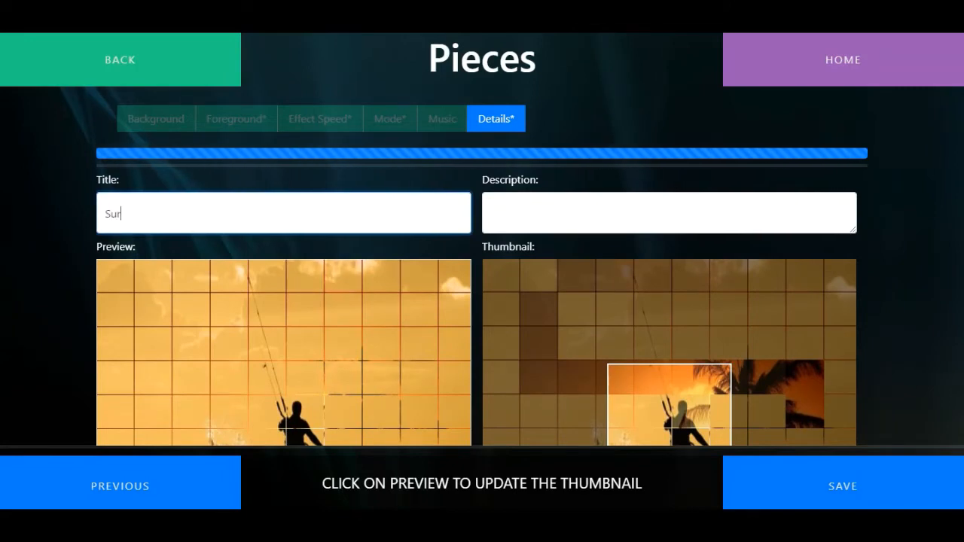
pyautogui.write('fer and paradise')
pyautogui.press('Tab')
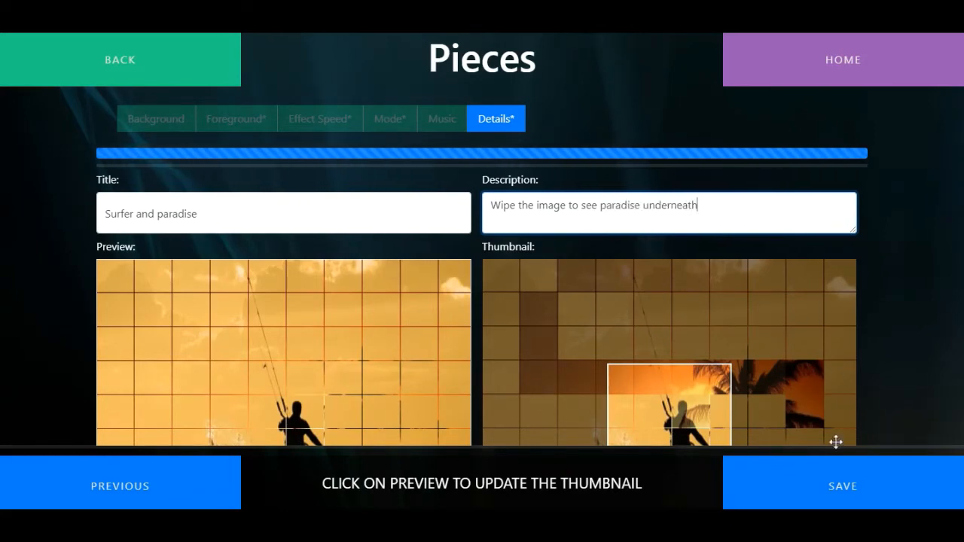
pyautogui.click(842, 488)
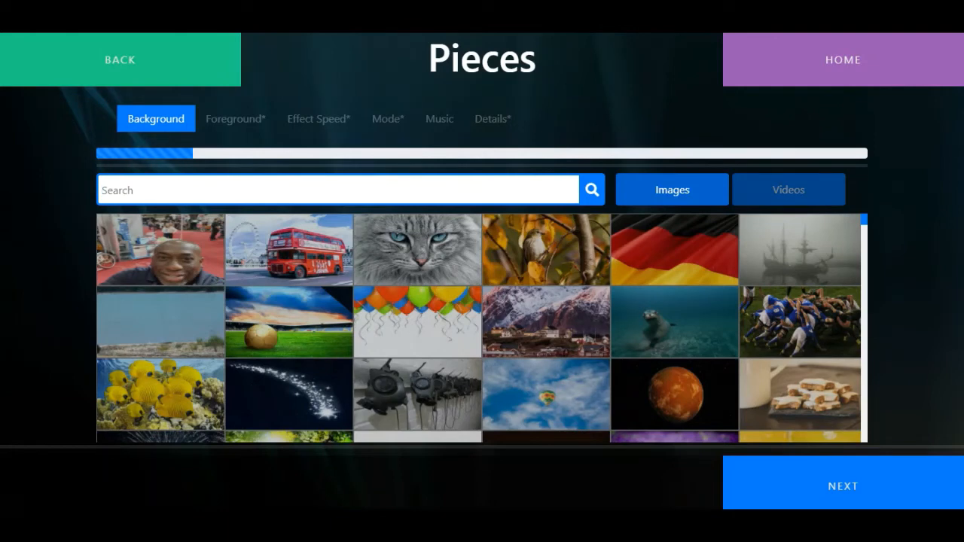
# Step: In another new Pieces activity, search for "car" and set the fairground bumper car as the background
pyautogui.write('ar')
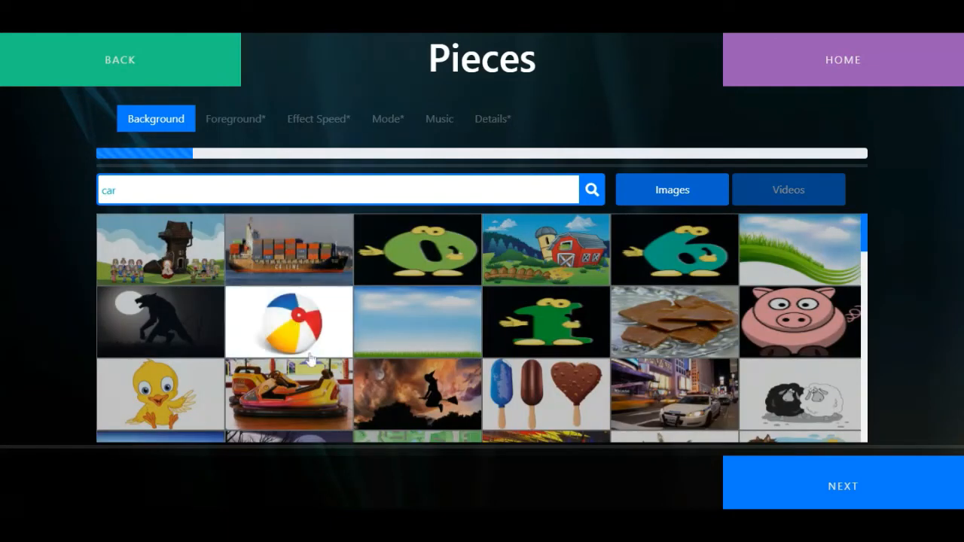
pyautogui.click(326, 407)
pyautogui.click(867, 500)
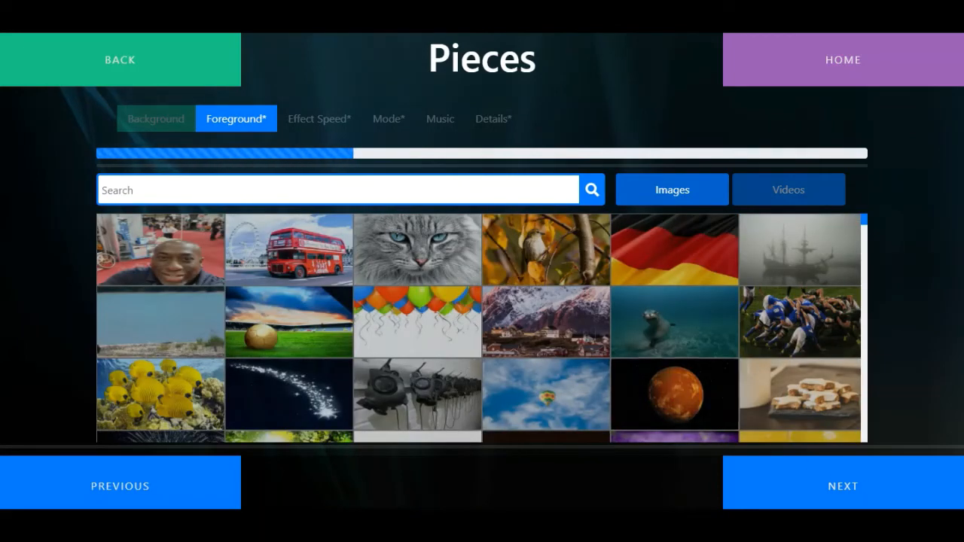
# Step: Search for "fair", set the Ferris wheel image as the foreground, and proceed to the effect speed stage
pyautogui.write('fairg')
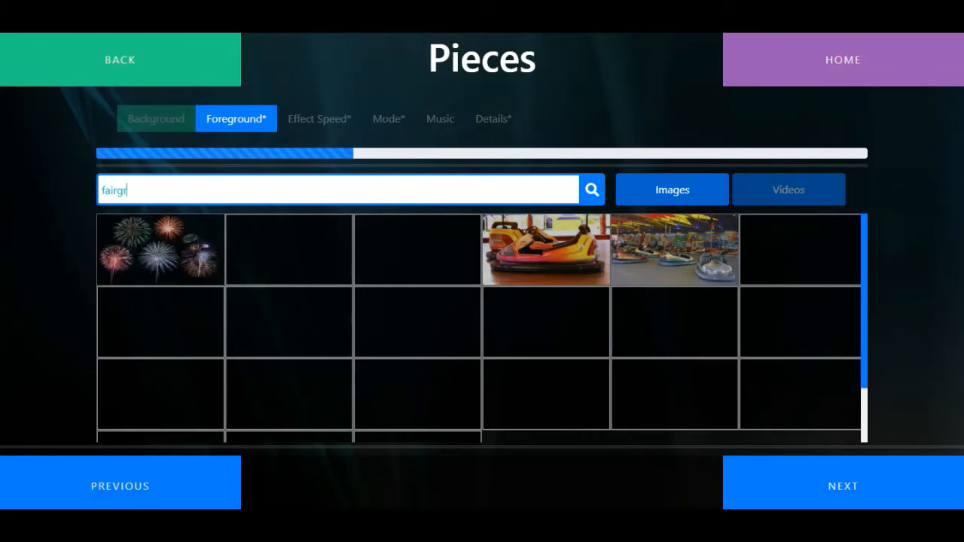
pyautogui.write('r')
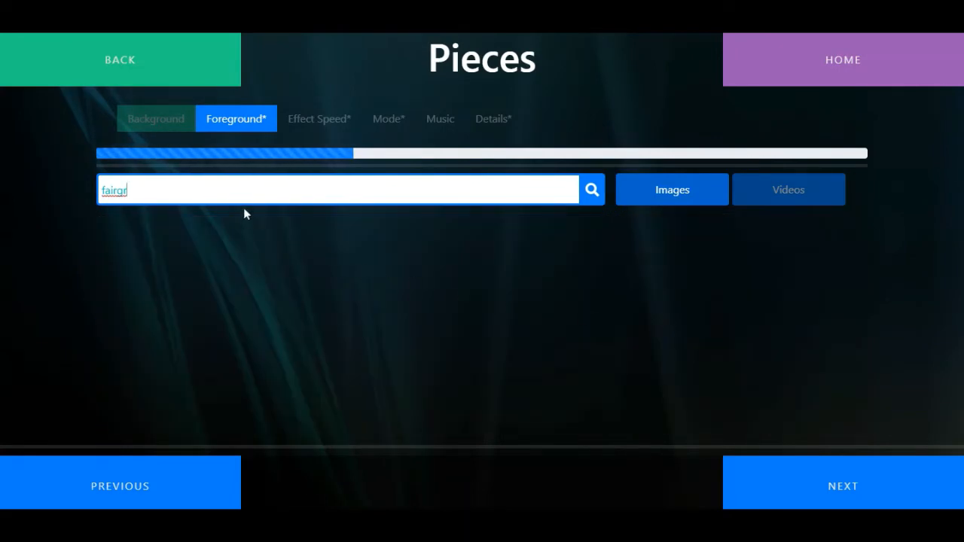
pyautogui.press('BackSpace')
pyautogui.press('BackSpace')
pyautogui.click(860, 486)
# Step: Set the effect speed to Nine and the mode to Repel, and proceed to the details stage without choosing music
pyautogui.click(463, 410)
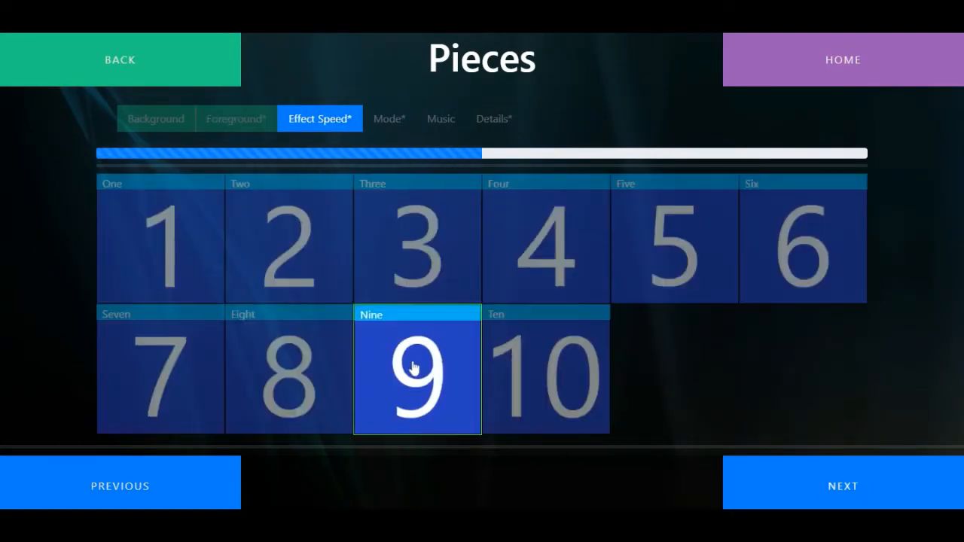
pyautogui.click(817, 497)
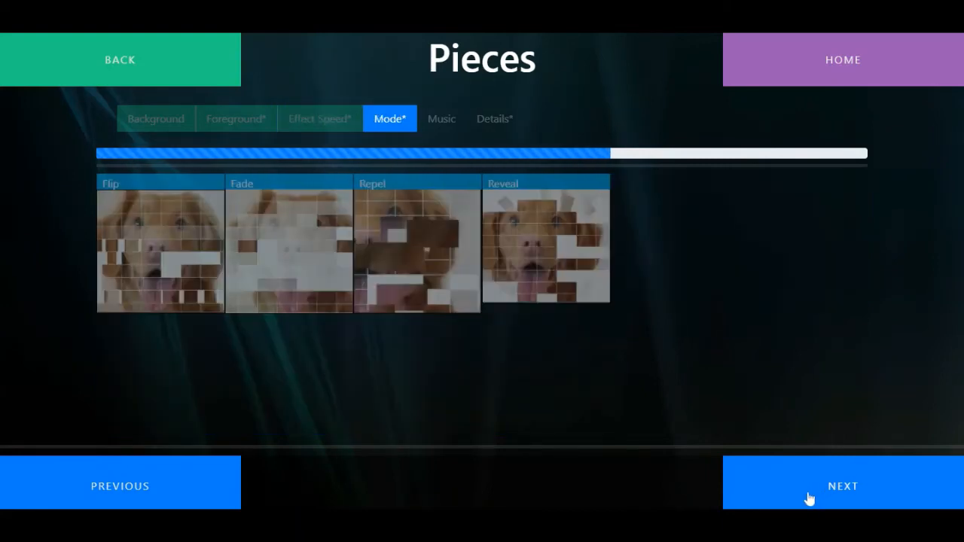
pyautogui.click(415, 254)
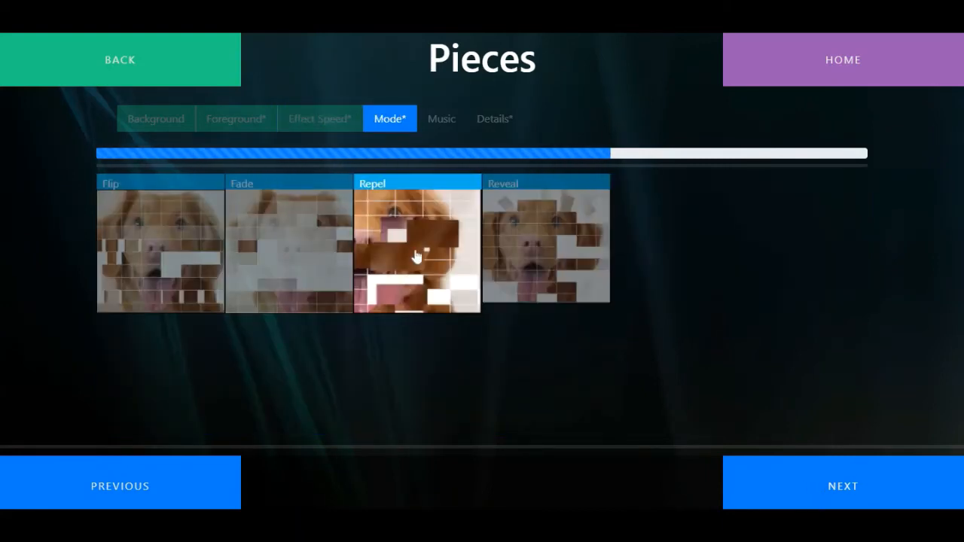
pyautogui.click(859, 486)
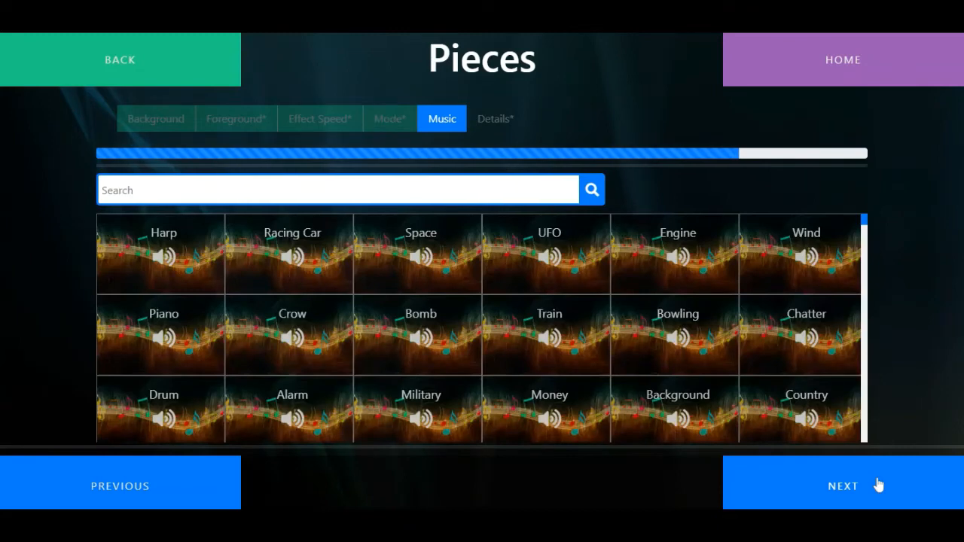
pyautogui.click(877, 485)
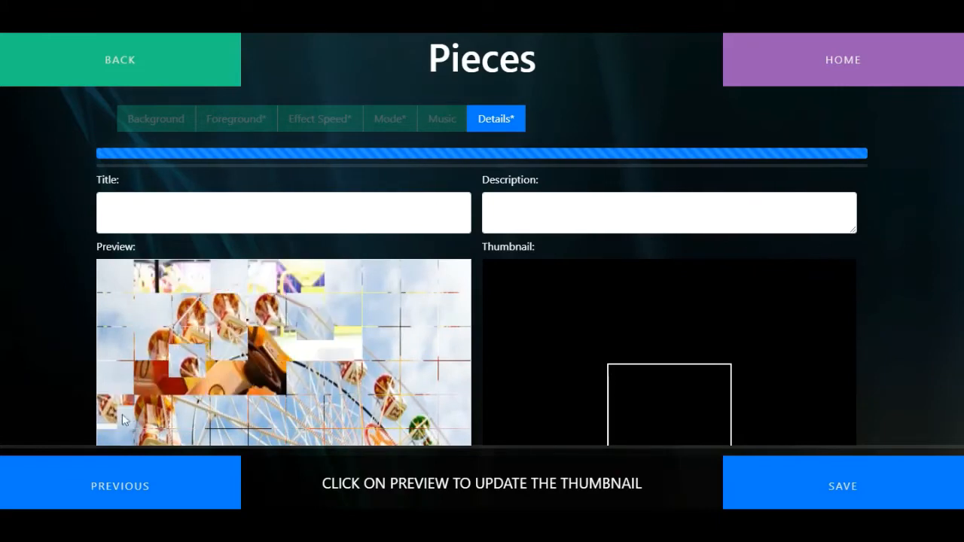
# Step: Capture the thumbnail from the preview, title the activity "Fairground", describe it as "touch the image to see the dodgem car", and save it
pyautogui.click(222, 341)
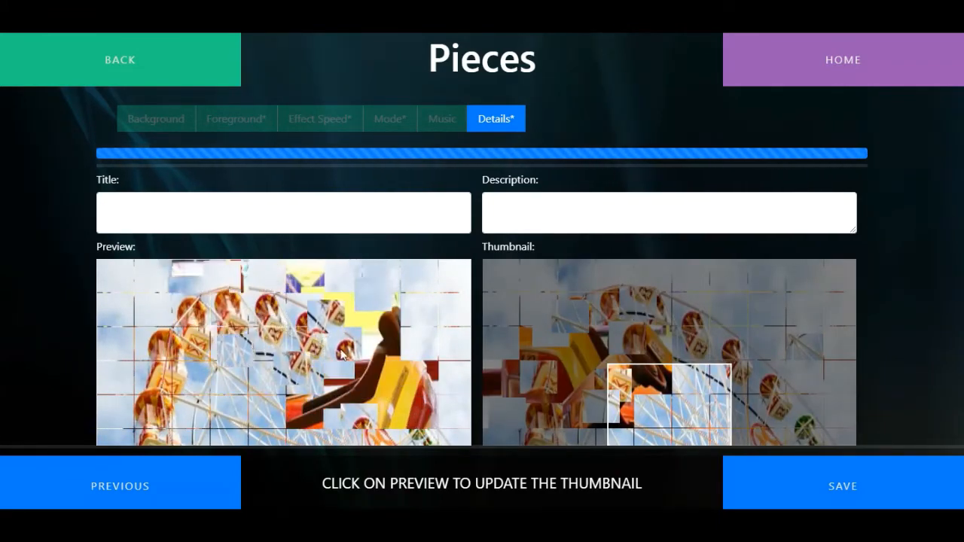
pyautogui.click(284, 213)
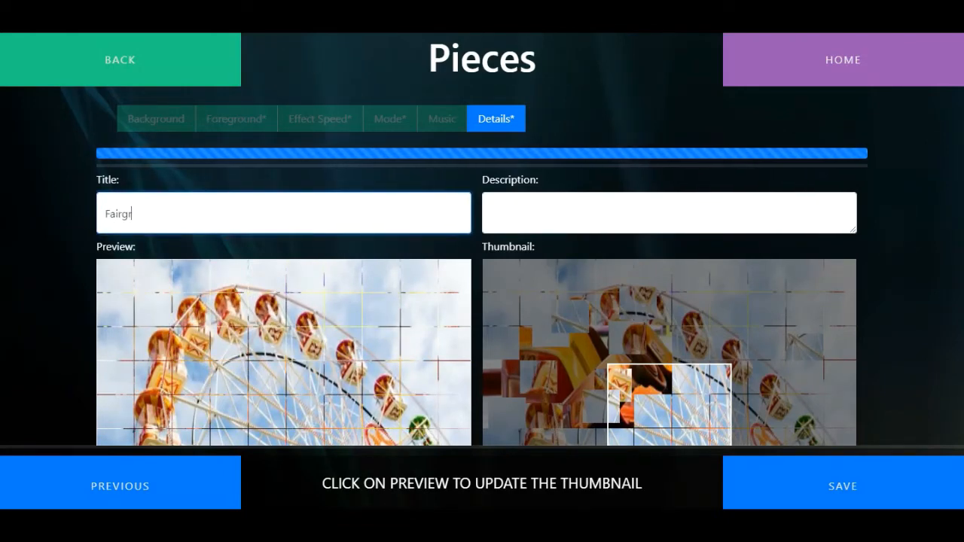
pyautogui.click(491, 205)
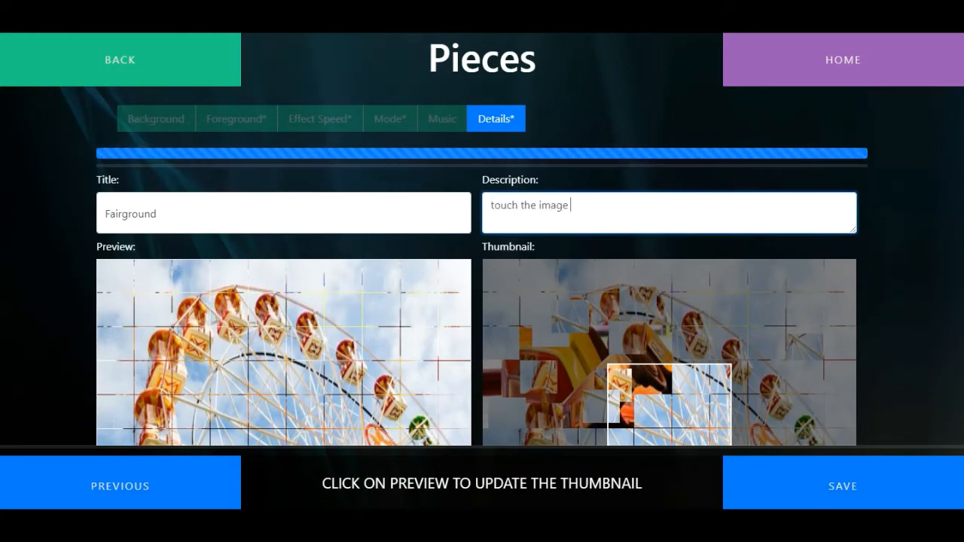
pyautogui.write('touch the image to see the dodgem car')
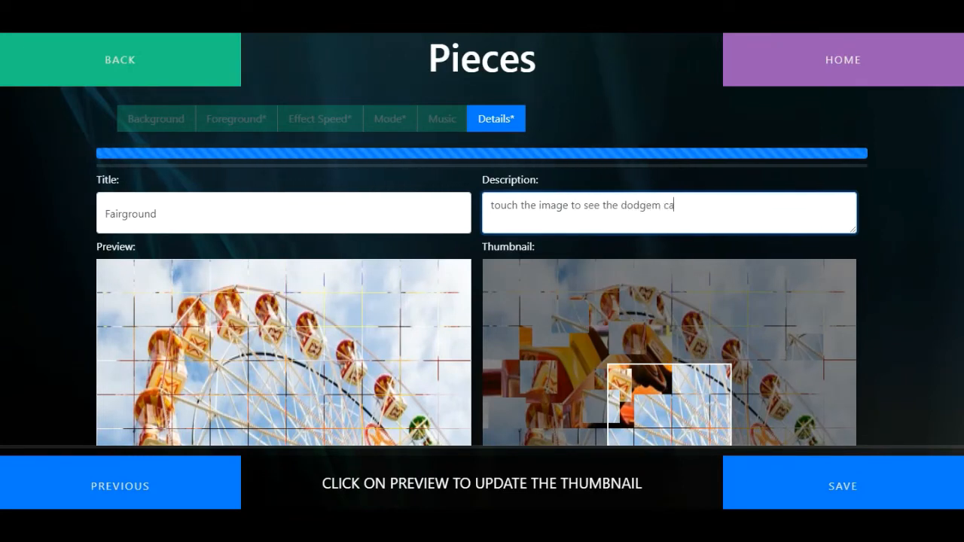
pyautogui.click(894, 492)
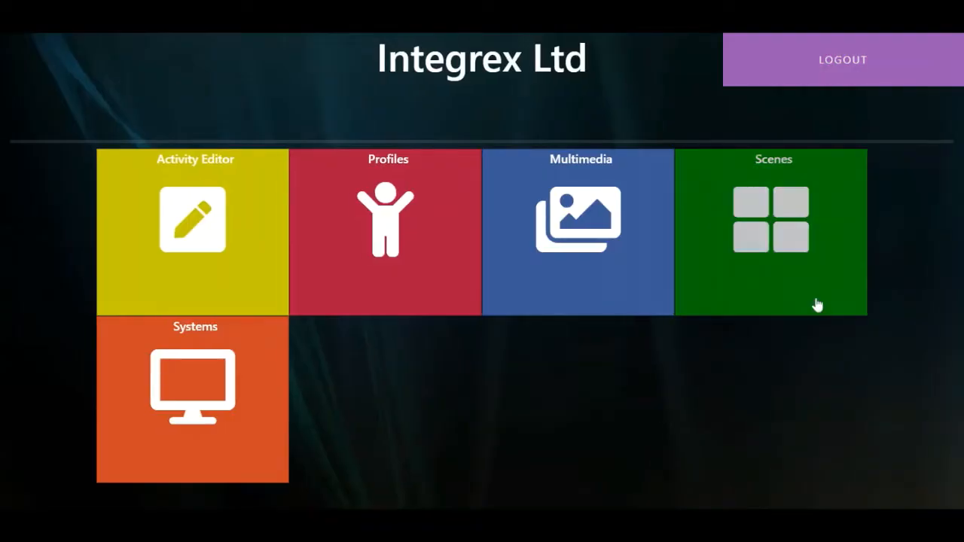
# Step: Create a new Questions activity, search for "grass", and set the blue sky image with tall grass blades as the background
pyautogui.click(203, 214)
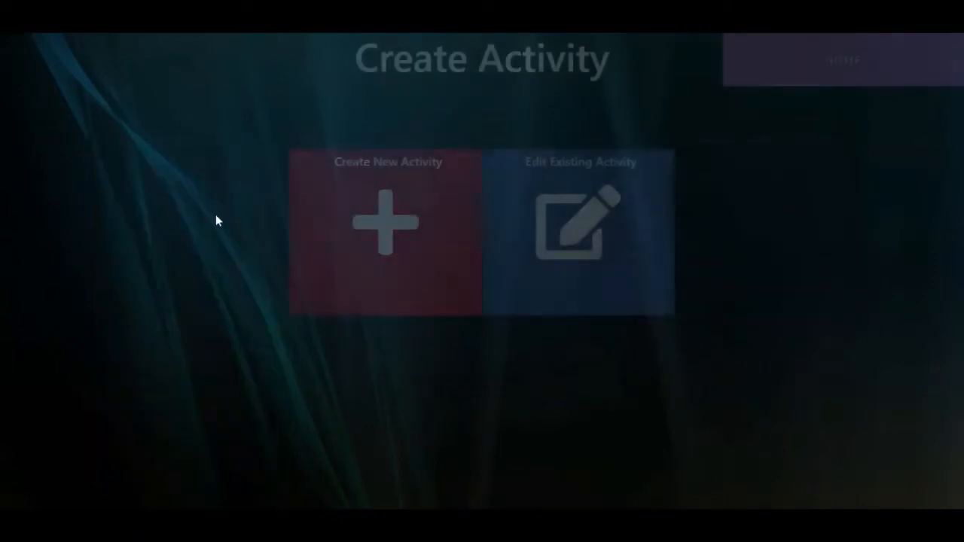
pyautogui.click(434, 225)
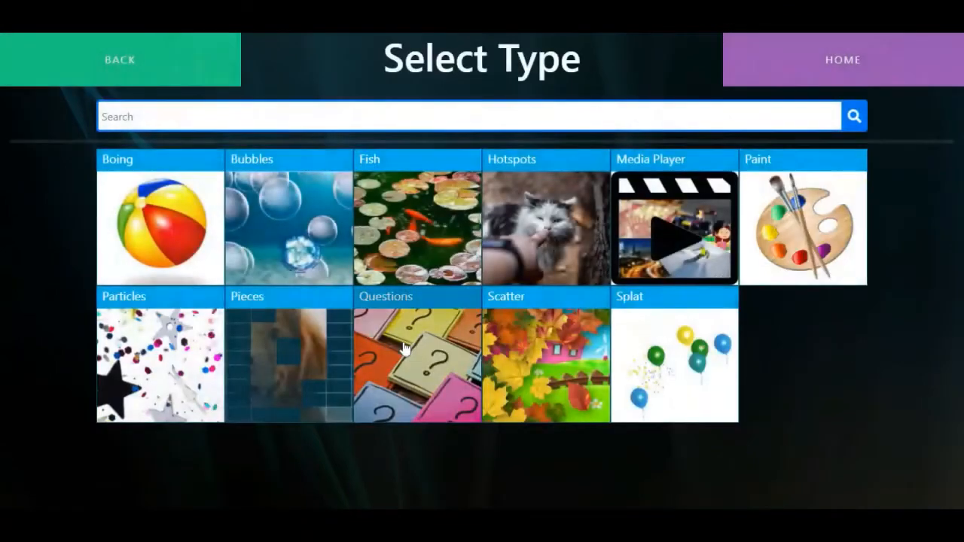
pyautogui.click(402, 348)
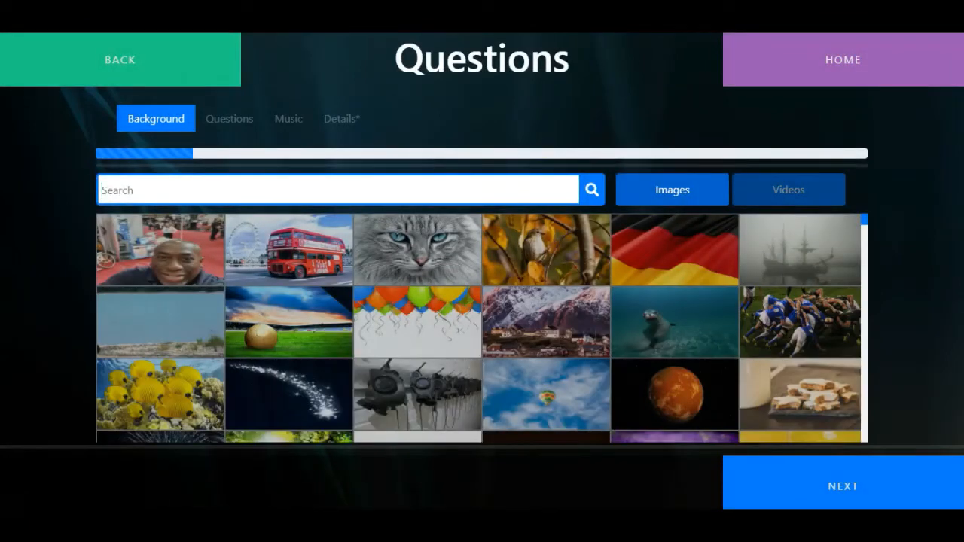
pyautogui.write('grass')
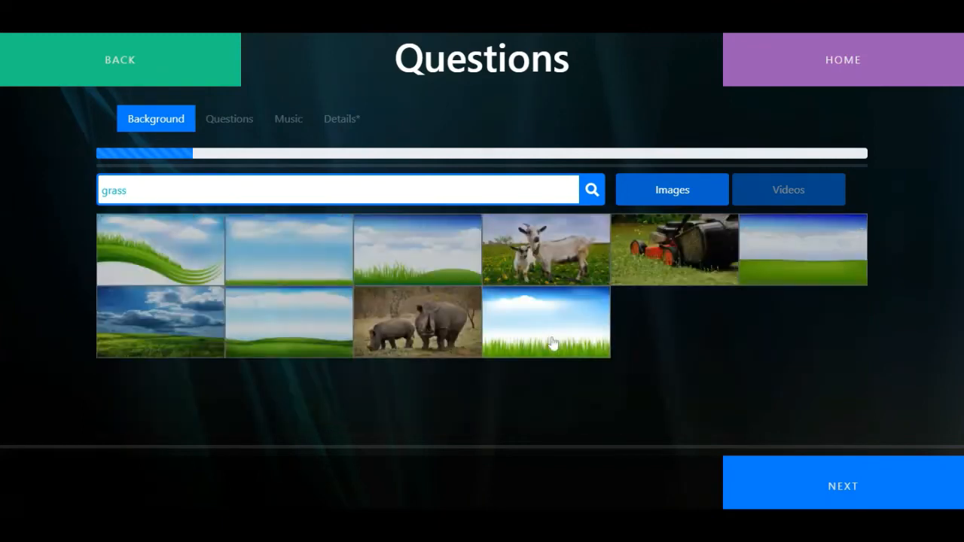
pyautogui.click(849, 491)
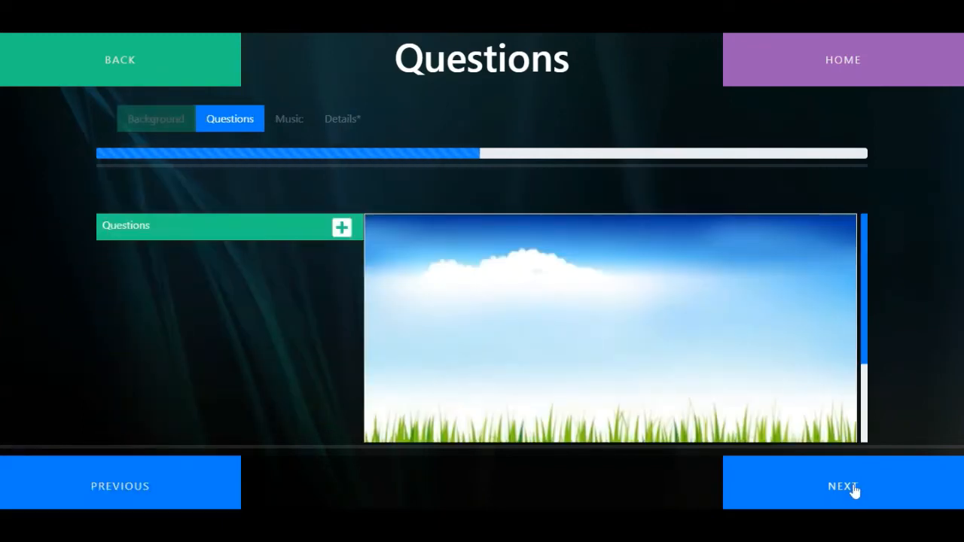
# Step: Add the text question "Animals need food for......." and place it near the top of the background image
pyautogui.click(344, 226)
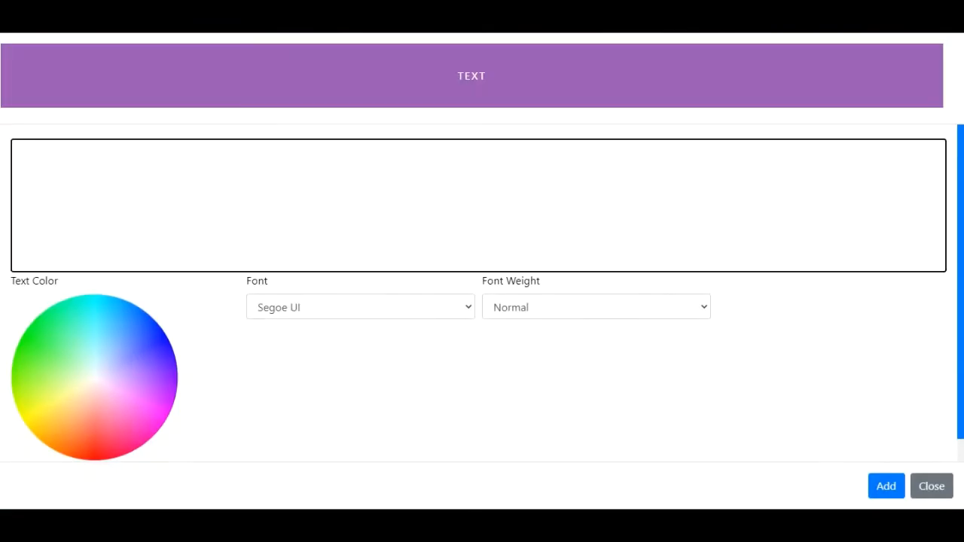
pyautogui.write('Animals need')
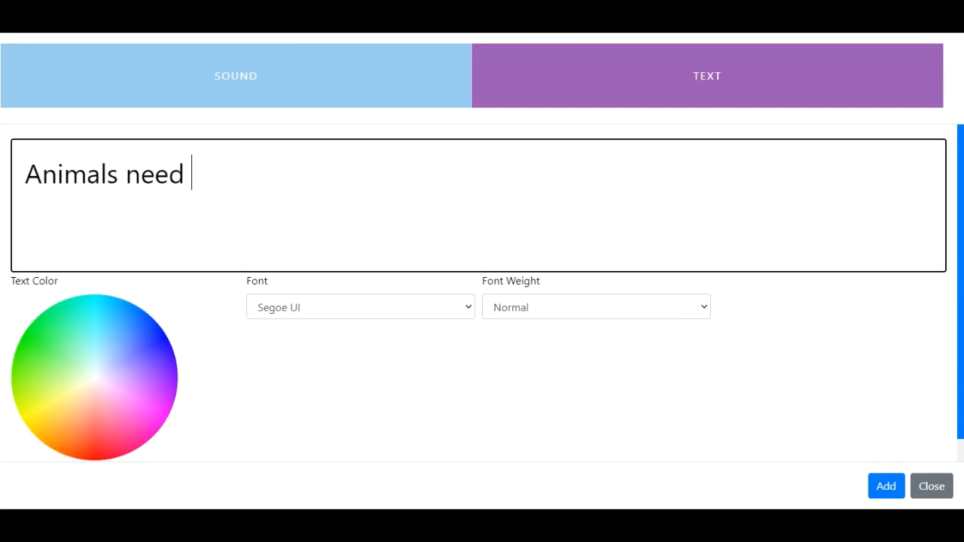
pyautogui.write(' food for.......')
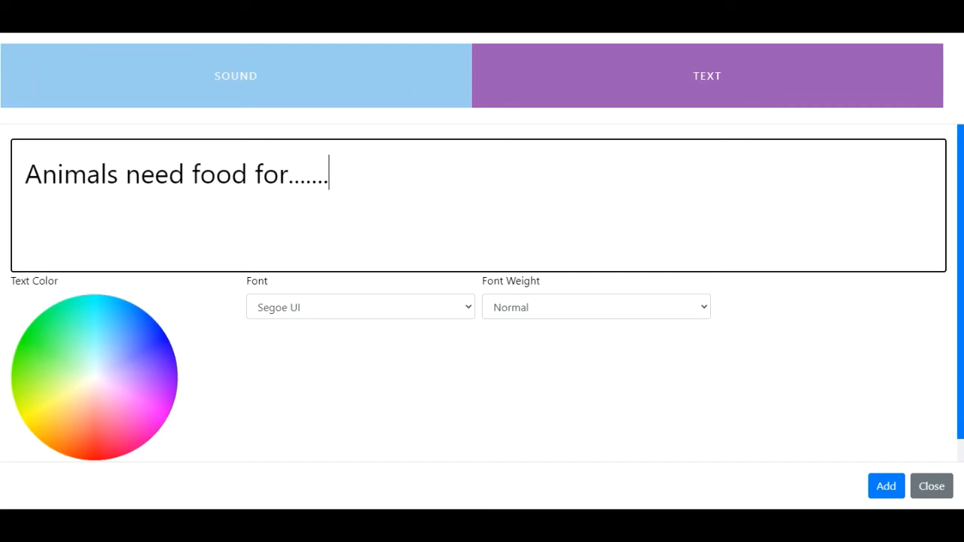
pyautogui.click(885, 488)
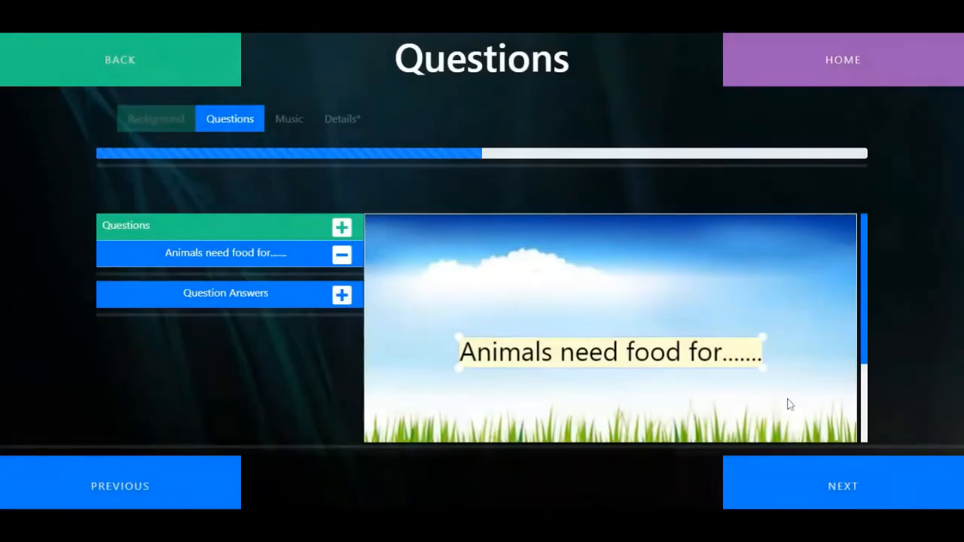
pyautogui.moveTo(678, 359); pyautogui.dragTo(630, 249)
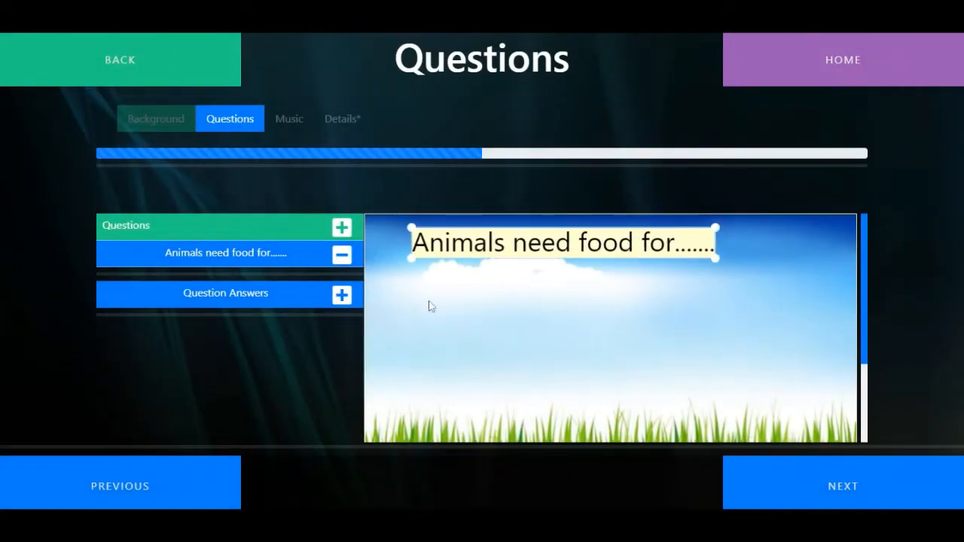
# Step: Add the text answer "To give them energy", shrink it, and place it at the lower left of the background image
pyautogui.click(347, 296)
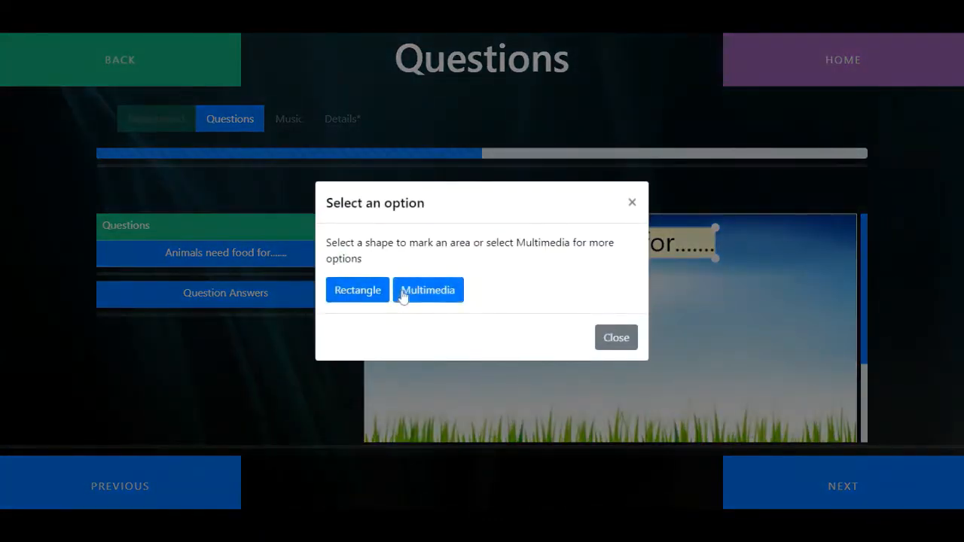
pyautogui.click(429, 291)
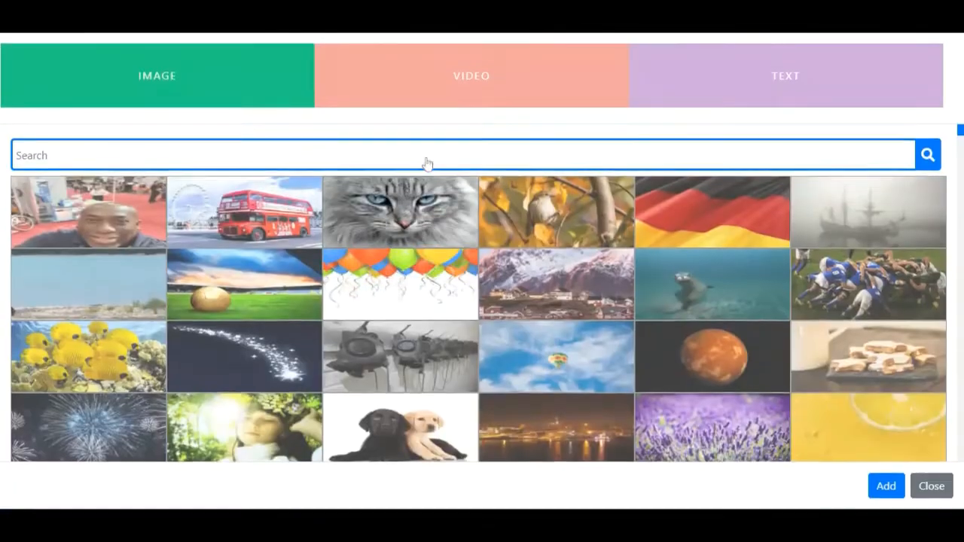
pyautogui.click(759, 81)
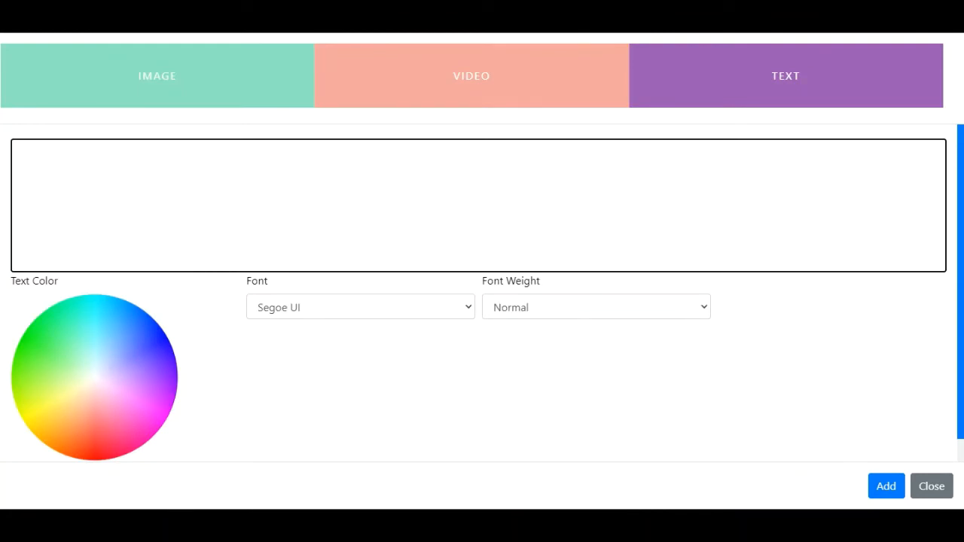
pyautogui.write('To gi')
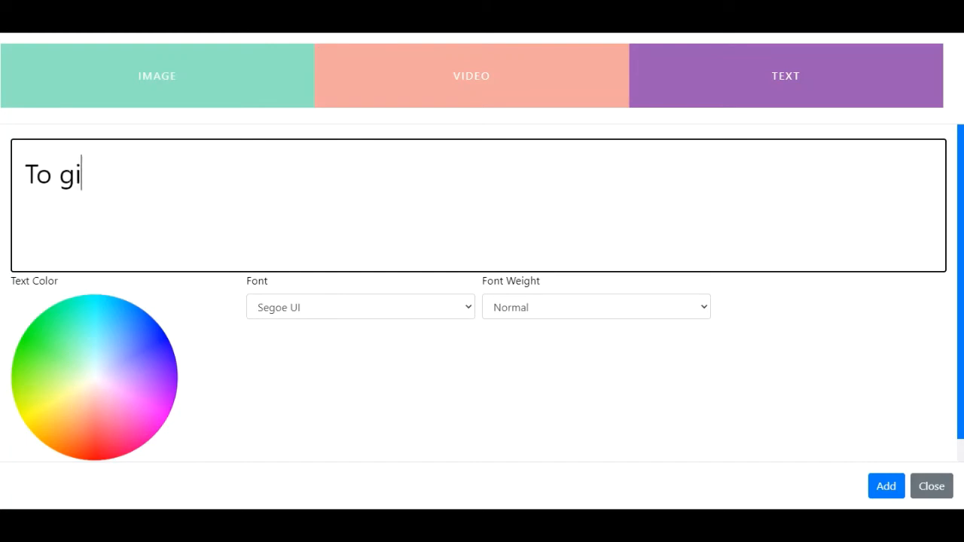
pyautogui.write('ve them ener')
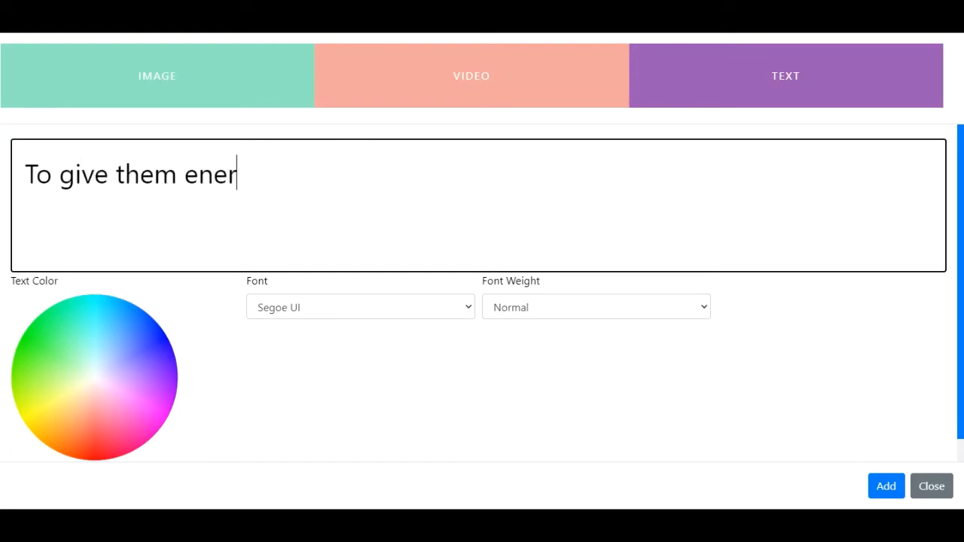
pyautogui.write('gy')
pyautogui.click(886, 486)
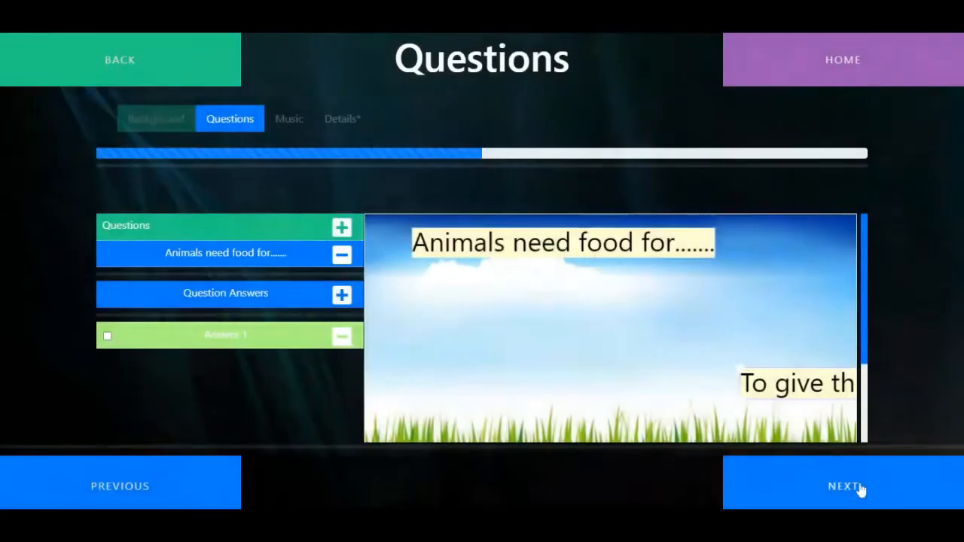
pyautogui.moveTo(808, 391); pyautogui.dragTo(439, 367)
pyautogui.moveTo(620, 373); pyautogui.dragTo(486, 397)
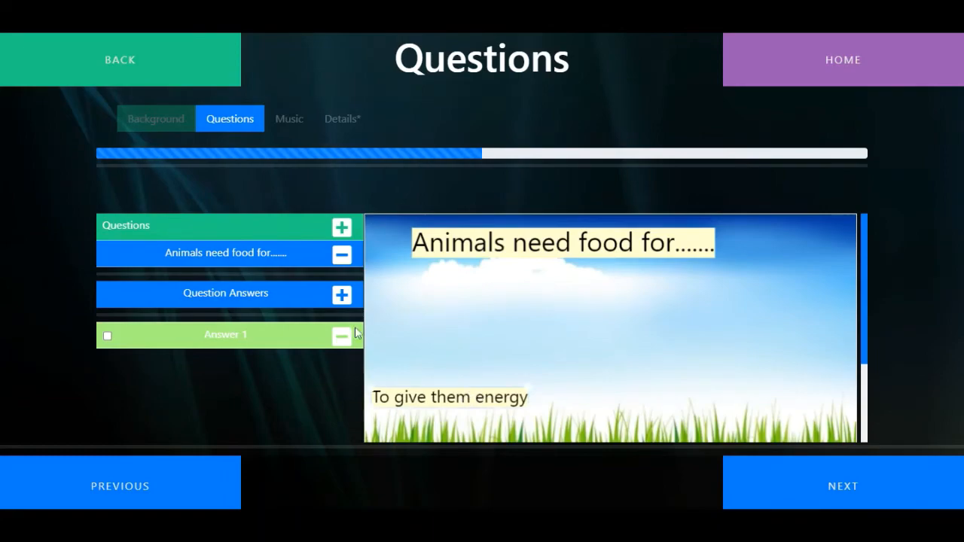
# Step: Add the text answer "For shelter", shrink it, and place it beside "To give them energy"
pyautogui.click(341, 296)
pyautogui.click(454, 294)
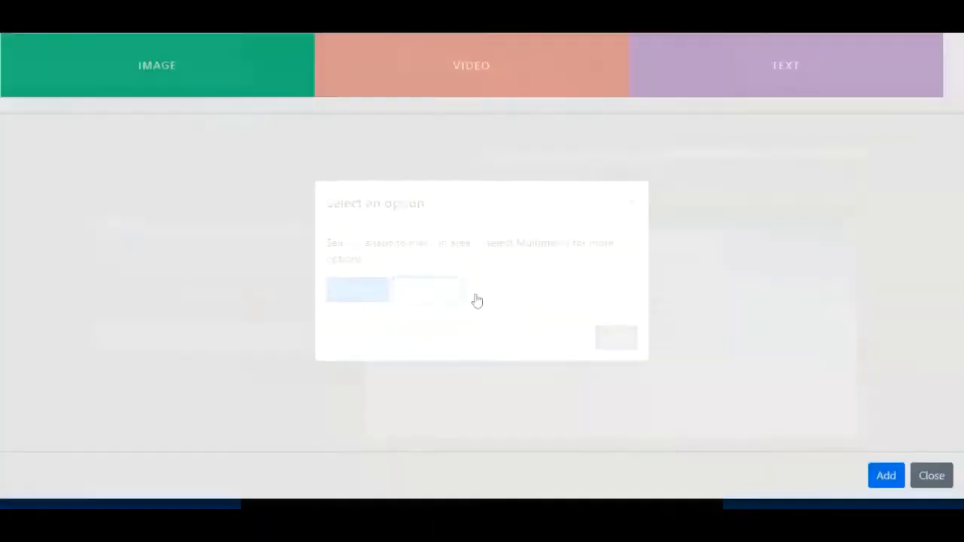
pyautogui.click(804, 72)
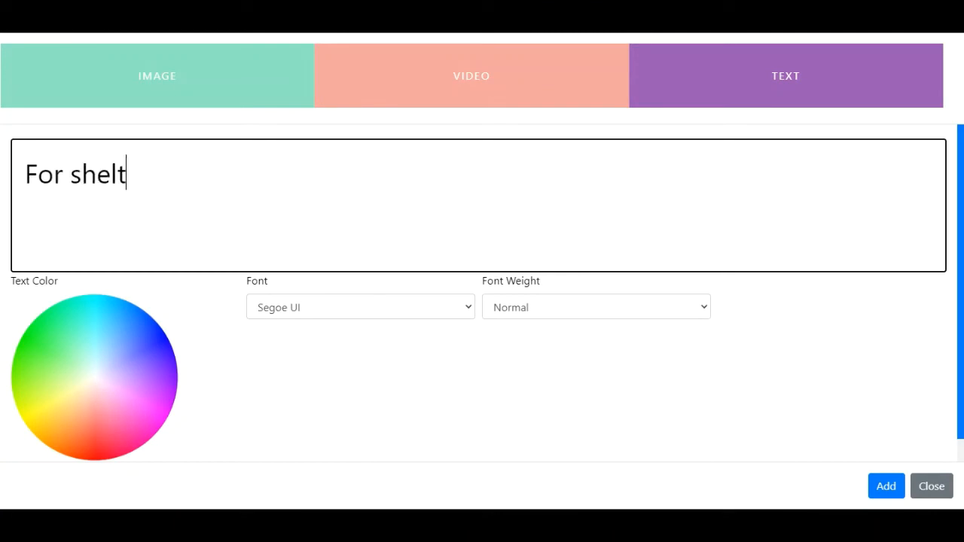
pyautogui.click(884, 485)
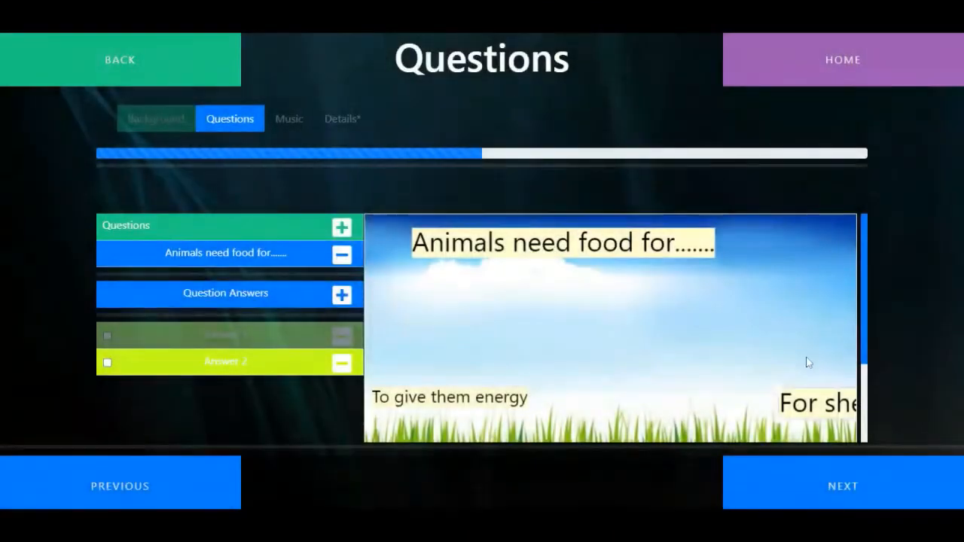
pyautogui.moveTo(828, 399); pyautogui.dragTo(589, 384)
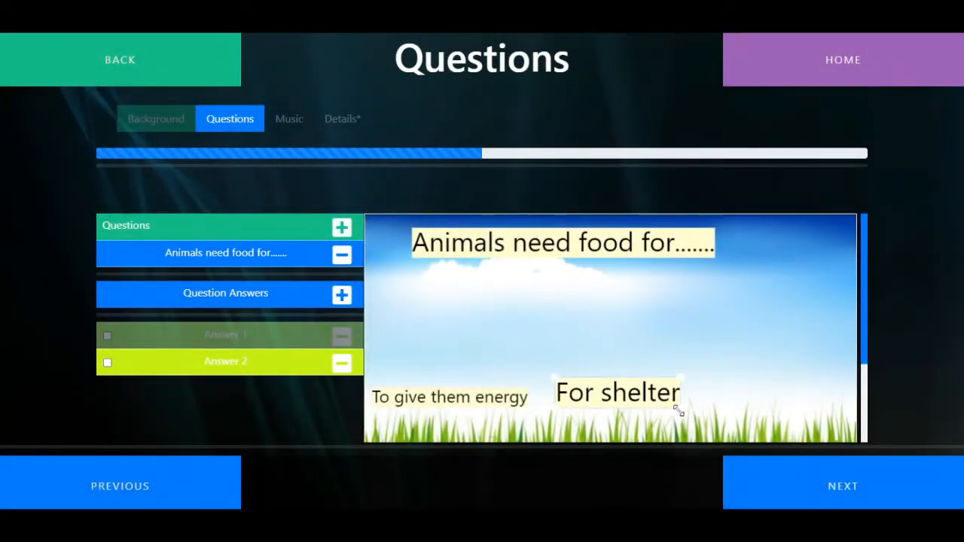
pyautogui.moveTo(678, 404); pyautogui.dragTo(631, 400)
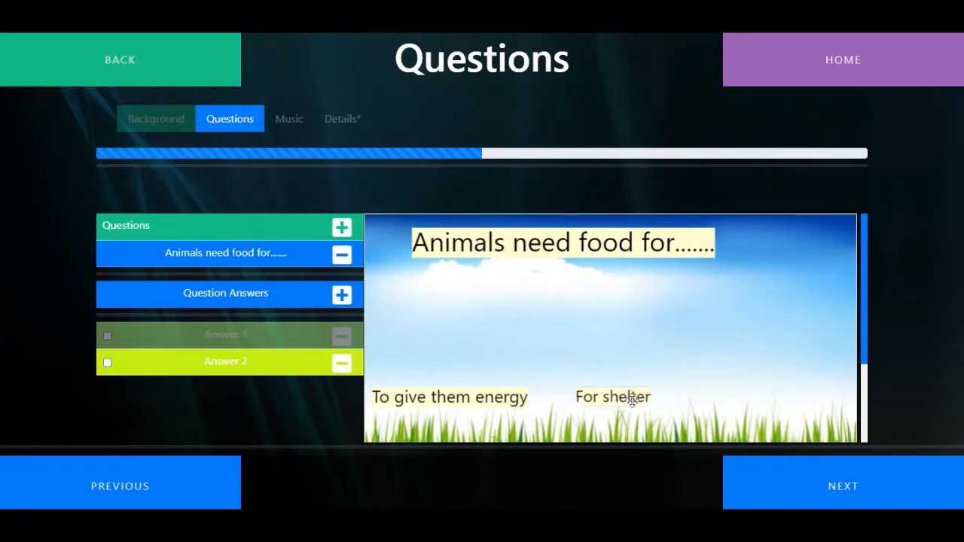
# Step: Add the text answer "To wipe there feet" and place it at the lower right, in line with the other answers
pyautogui.click(344, 300)
pyautogui.click(430, 289)
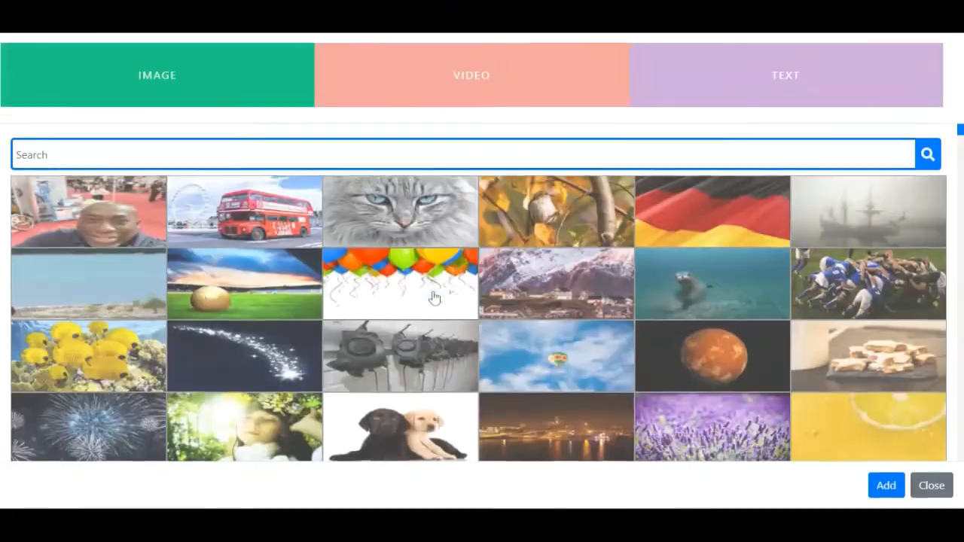
pyautogui.click(751, 104)
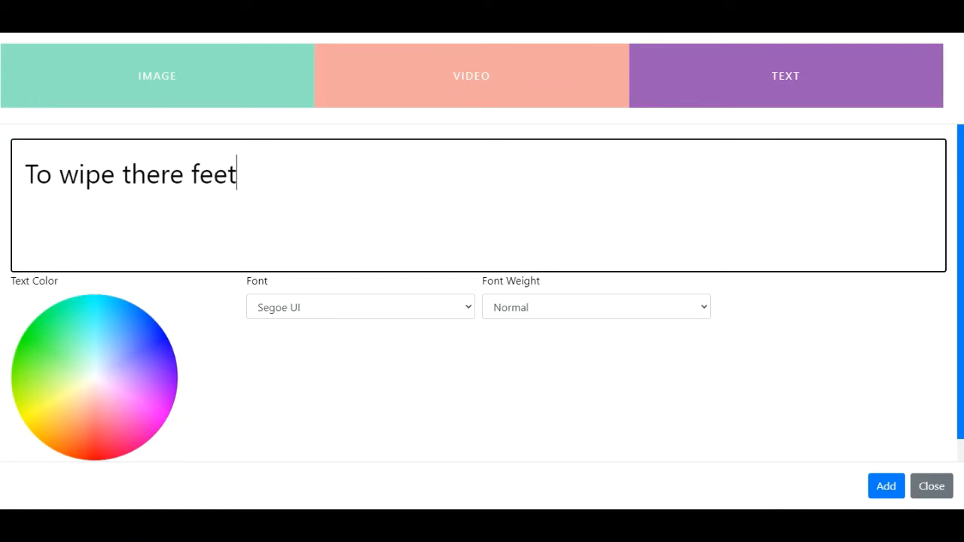
pyautogui.click(886, 486)
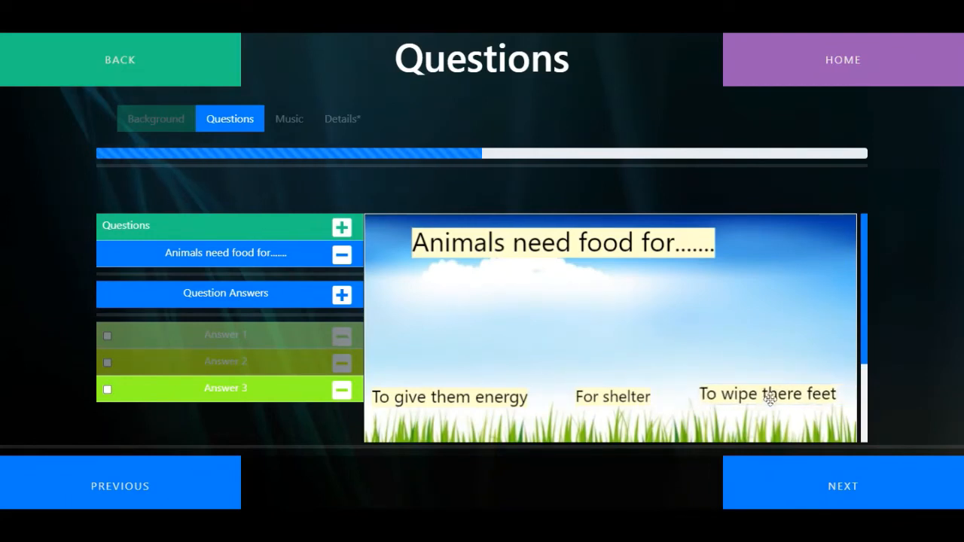
# Step: Mark "To give them energy" as the correct answer to the question
pyautogui.click(449, 398)
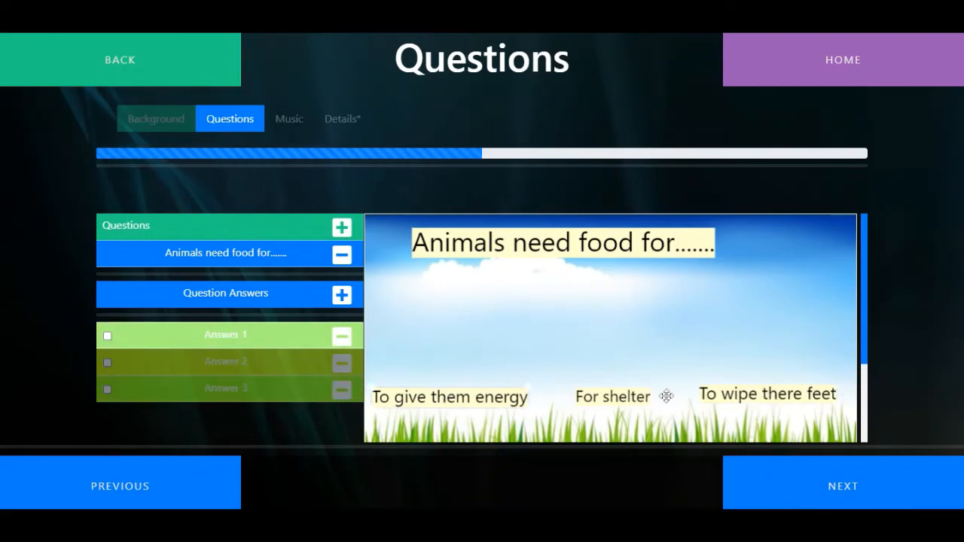
pyautogui.click(744, 395)
pyautogui.click(467, 399)
pyautogui.click(107, 338)
# Step: Start a new question and search the image library for "animal" and "fox", then clear the search
pyautogui.click(341, 228)
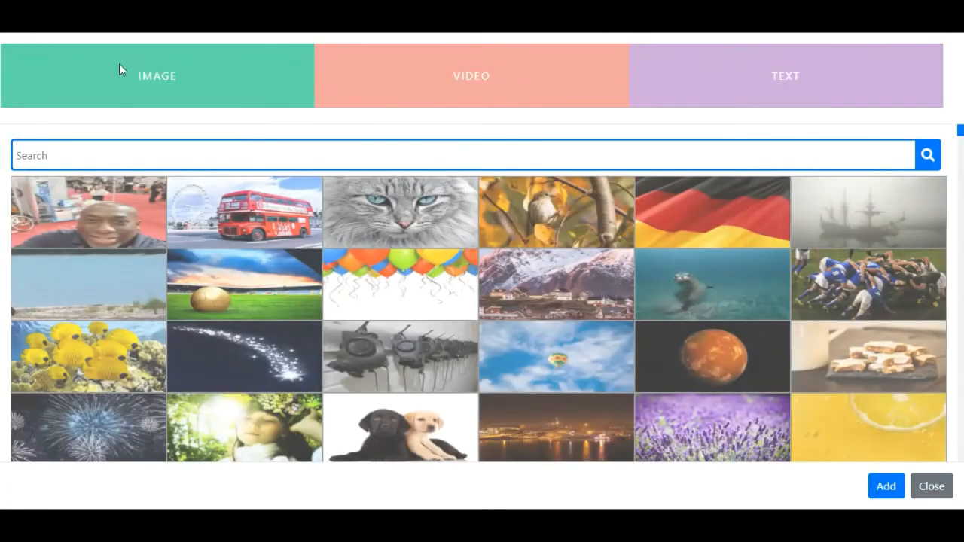
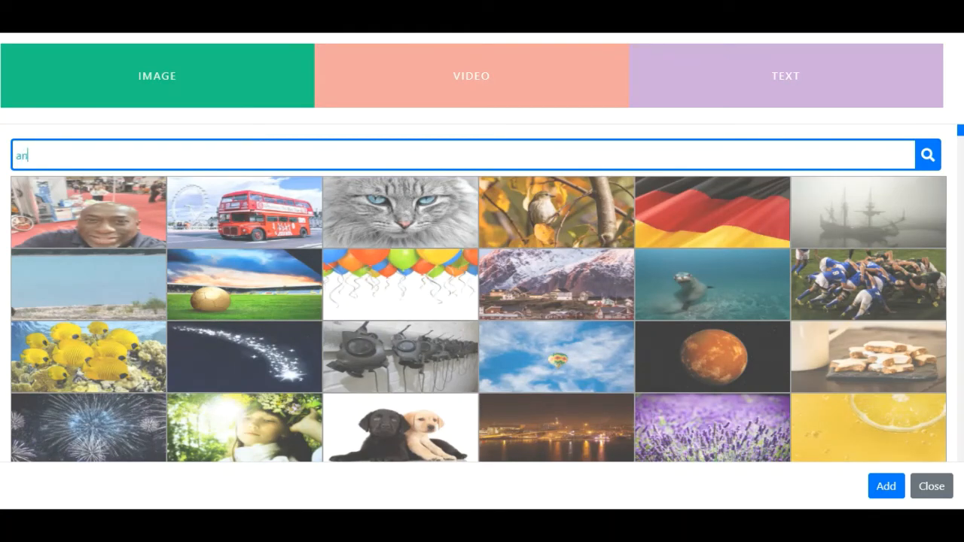
pyautogui.write('imal')
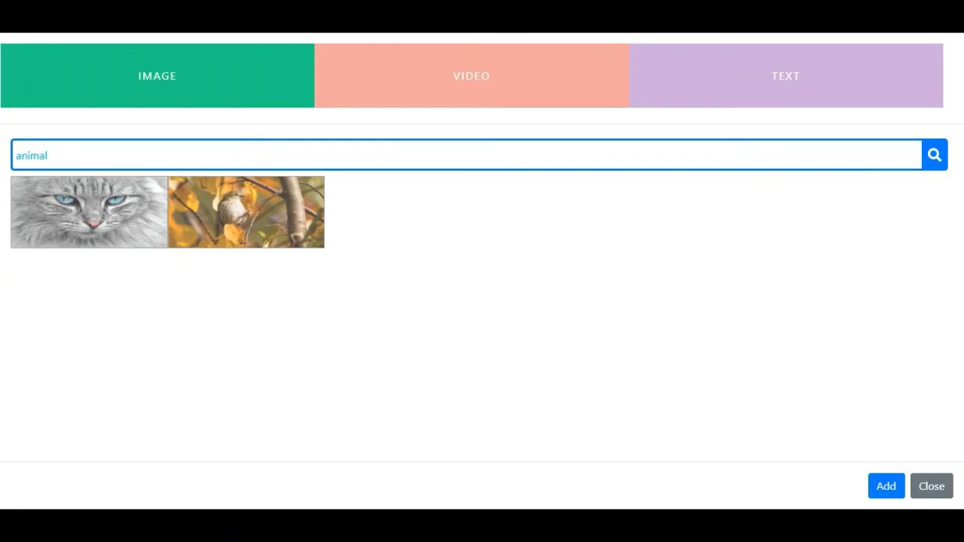
pyautogui.press('BackSpace')
pyautogui.press('BackSpace')
pyautogui.press('BackSpace')
pyautogui.write('fox')
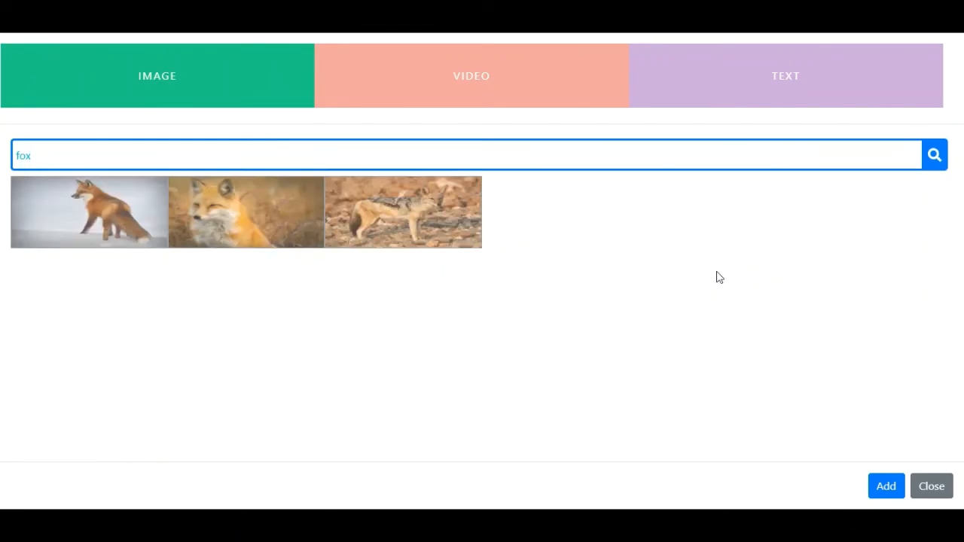
pyautogui.click(376, 240)
pyautogui.press('BackSpace')
# Step: Choose the hexagonal collage of a fox, eagle, giraffe, lion and cheetah as the question's background image
pyautogui.scroll(-3, 565, 289)
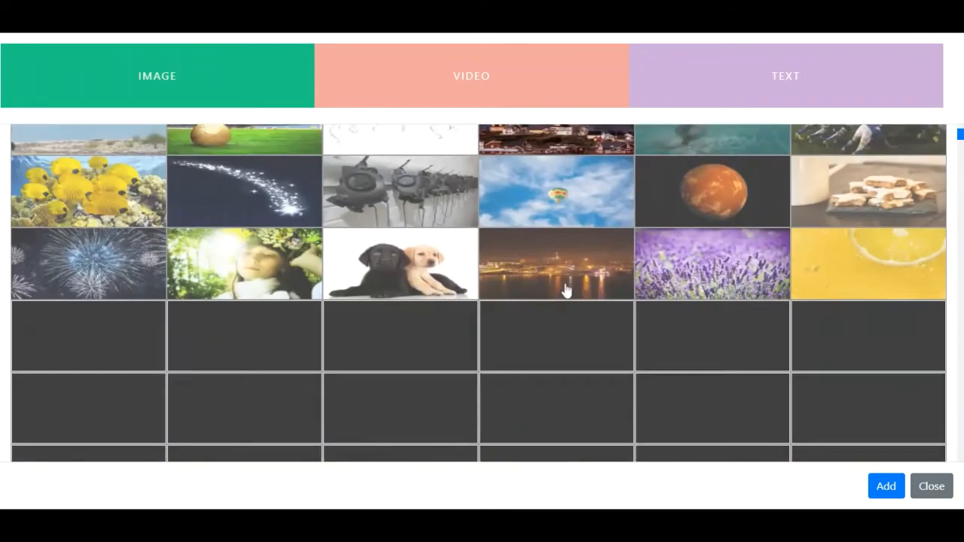
pyautogui.scroll(-4, 565, 288)
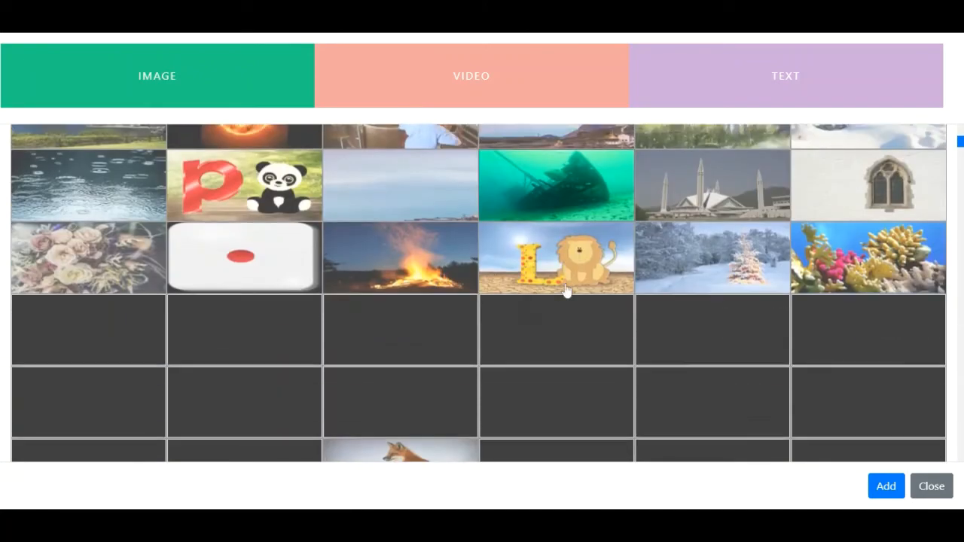
pyautogui.scroll(-4, 565, 288)
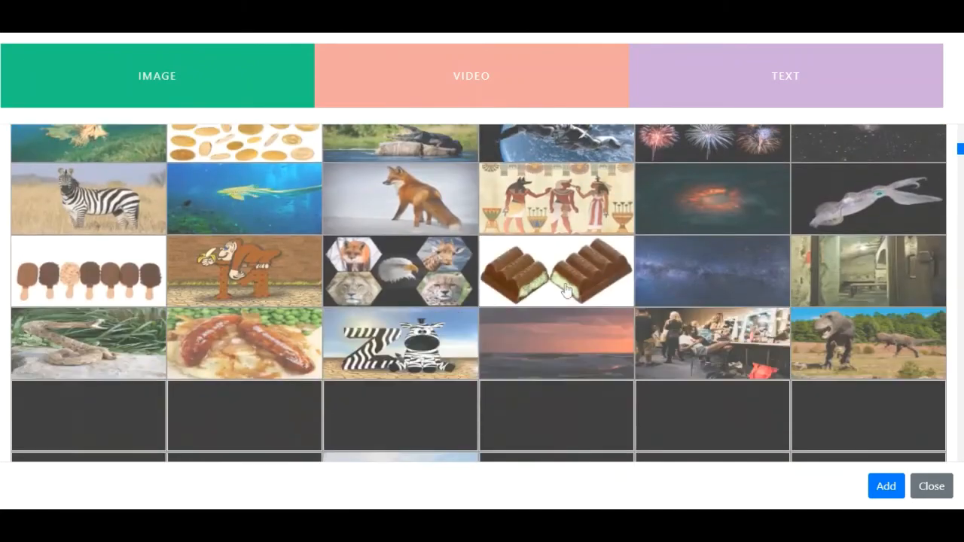
pyautogui.click(409, 287)
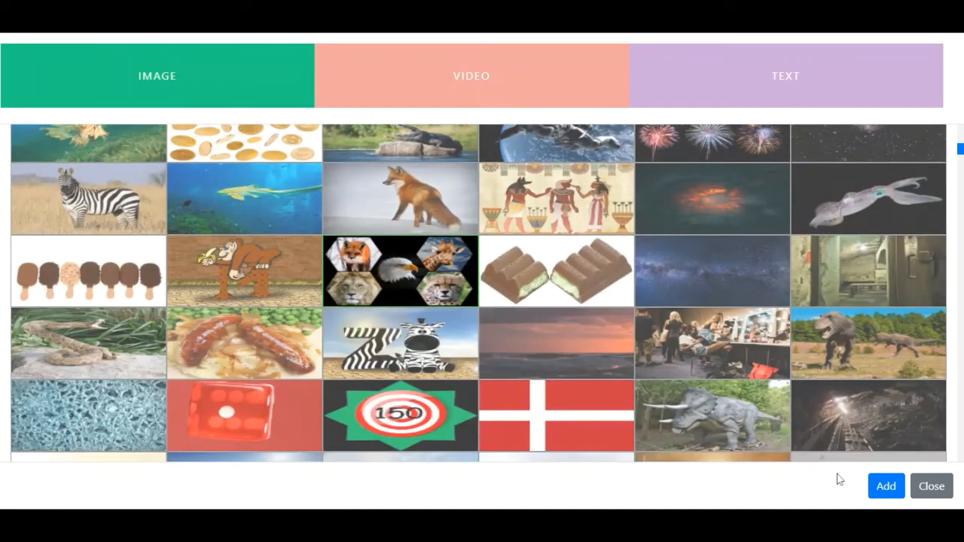
pyautogui.click(887, 486)
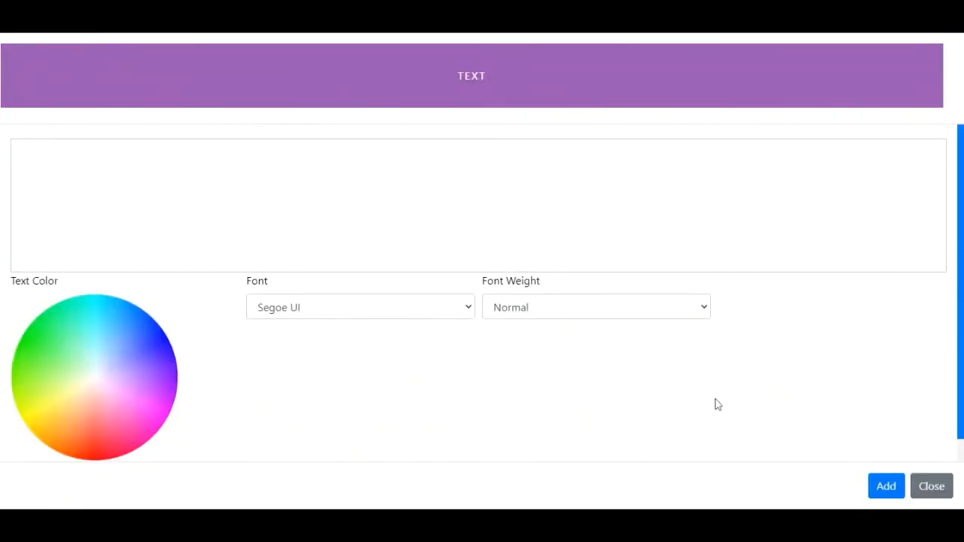
# Step: Add the question text "Which animal is the fox?" and place it along the collage's upper edge, above the eagle and giraffe
pyautogui.click(25, 173)
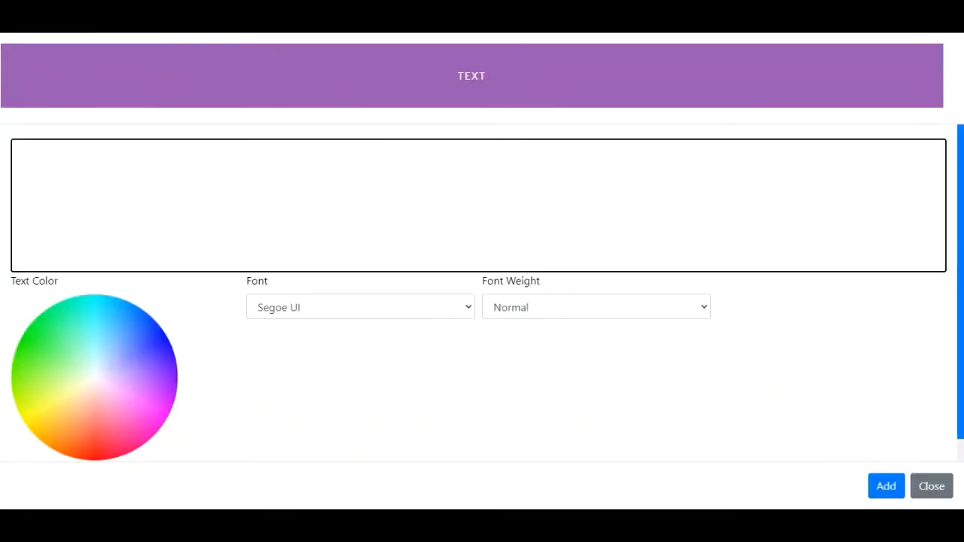
pyautogui.write('Which animal is the fox?')
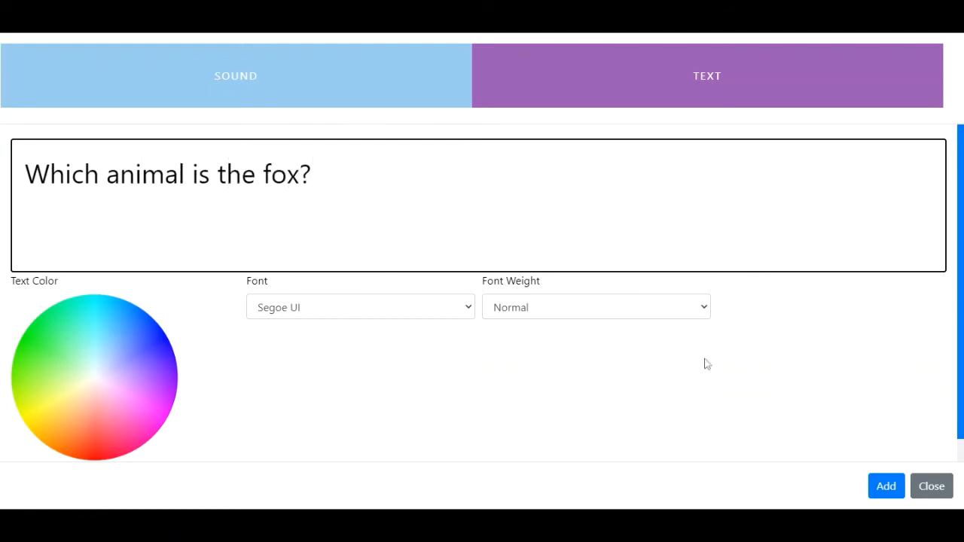
pyautogui.click(903, 488)
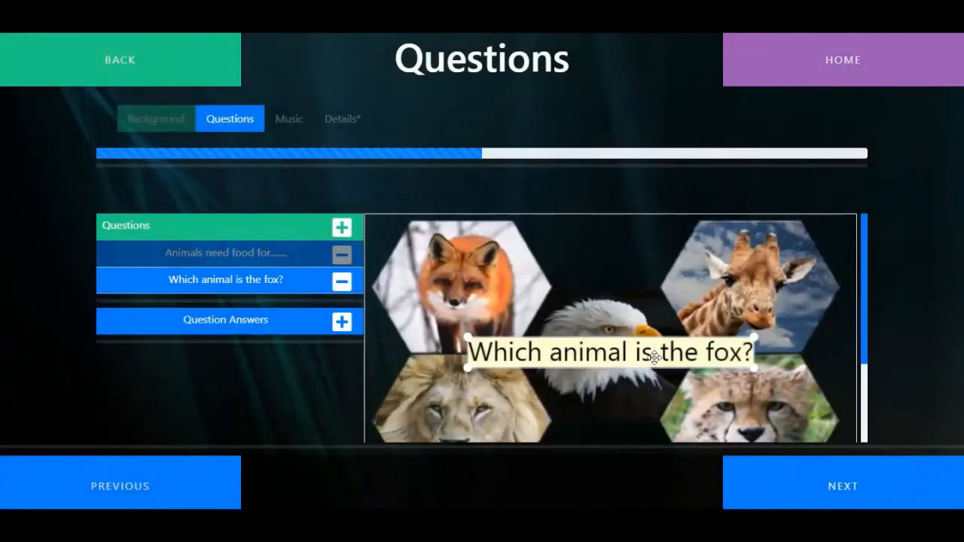
pyautogui.moveTo(654, 357); pyautogui.dragTo(714, 238)
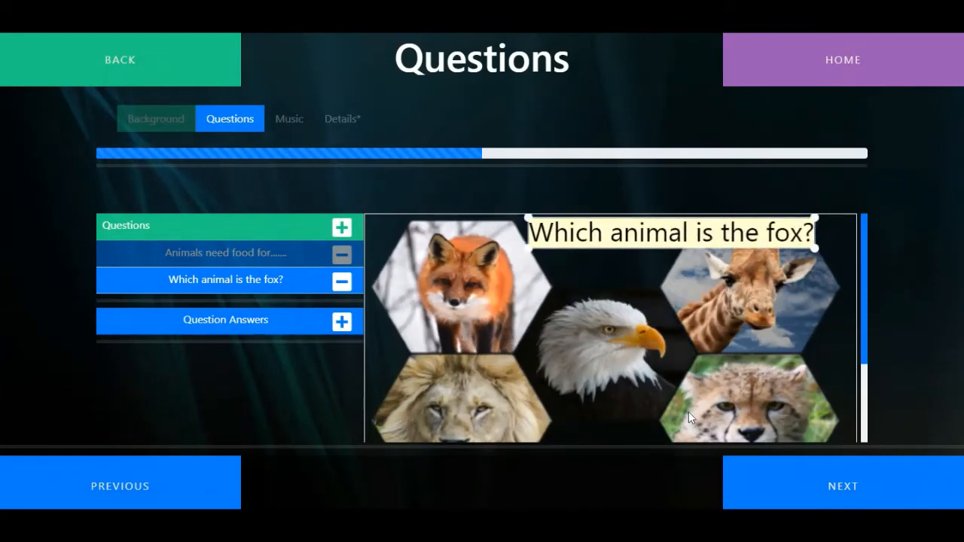
# Step: Add an enlarged rectangle answer area over the fox and mark it as the correct answer
pyautogui.click(339, 324)
pyautogui.click(357, 290)
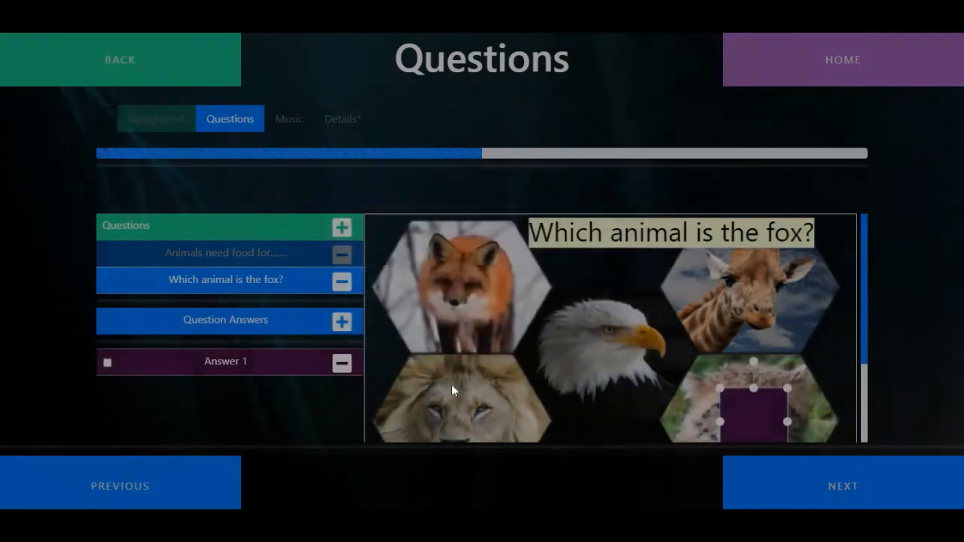
pyautogui.moveTo(751, 432); pyautogui.dragTo(454, 284)
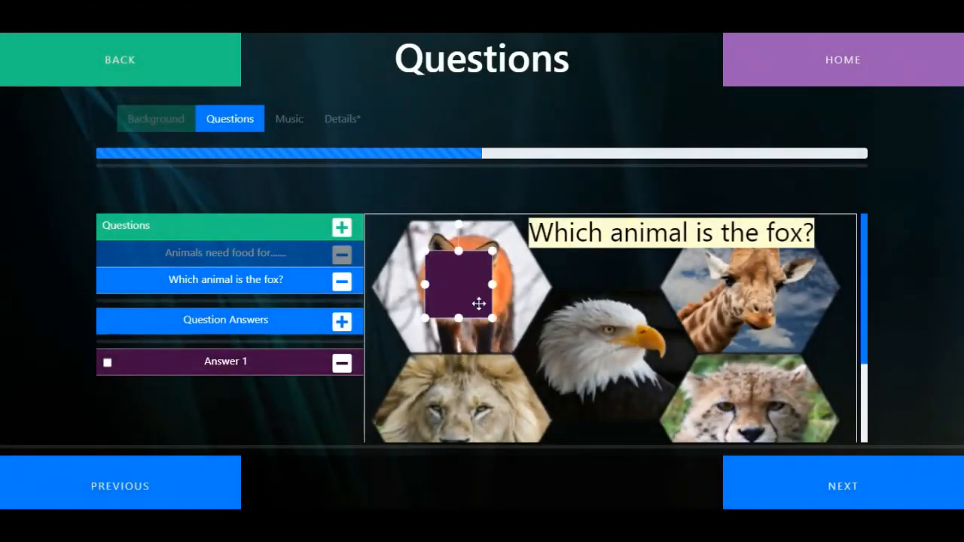
pyautogui.moveTo(495, 318); pyautogui.dragTo(469, 291)
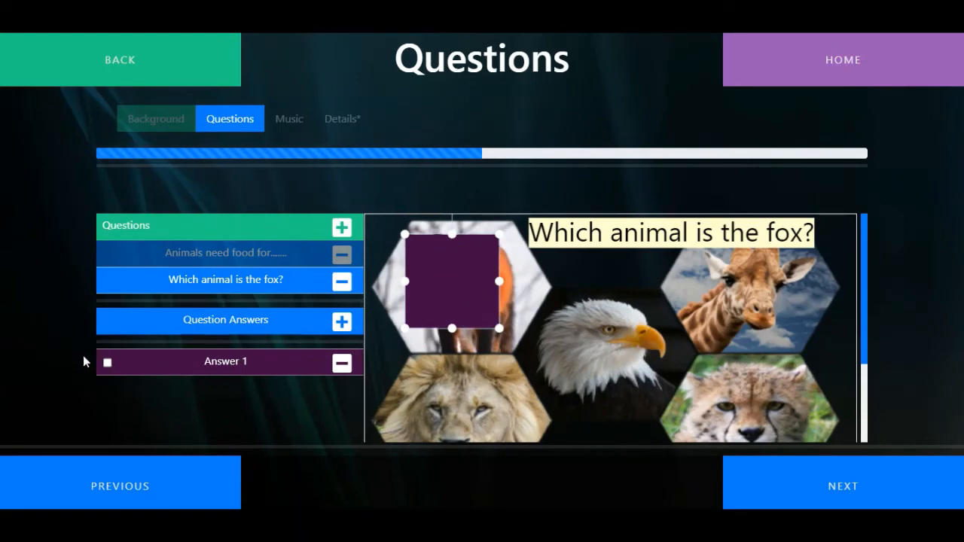
# Step: Add rectangle answer areas over the giraffe and the eagle as further answers to the fox question
pyautogui.click(343, 327)
pyautogui.click(357, 292)
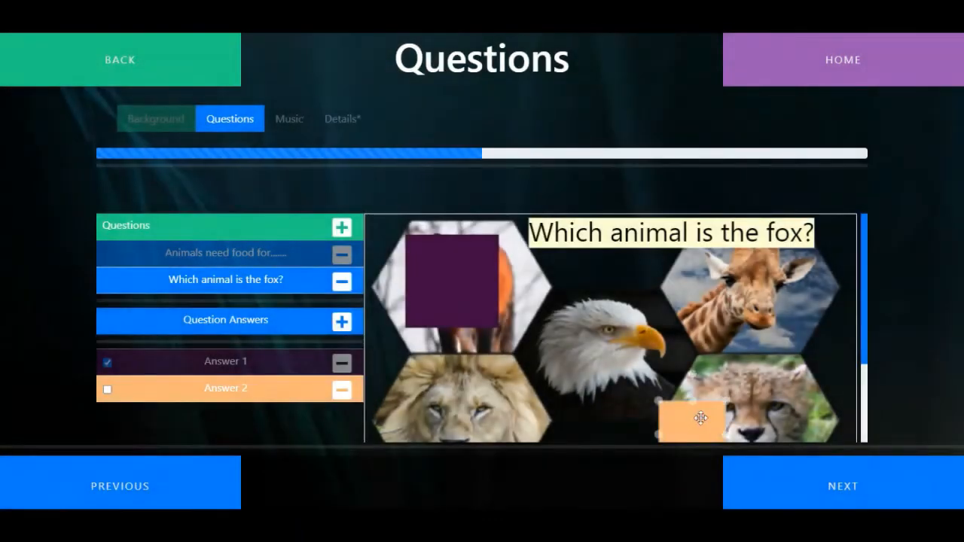
pyautogui.moveTo(696, 415); pyautogui.dragTo(771, 278)
pyautogui.click(342, 323)
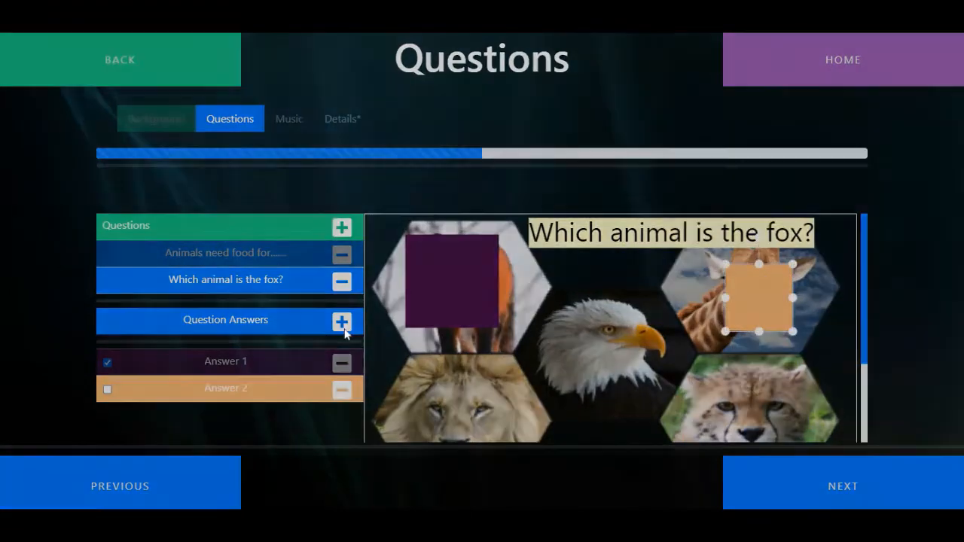
pyautogui.click(371, 299)
pyautogui.moveTo(542, 324); pyautogui.dragTo(624, 351)
# Step: Add rectangle answer areas over the lion and the cheetah as the remaining answers to the fox question
pyautogui.click(342, 324)
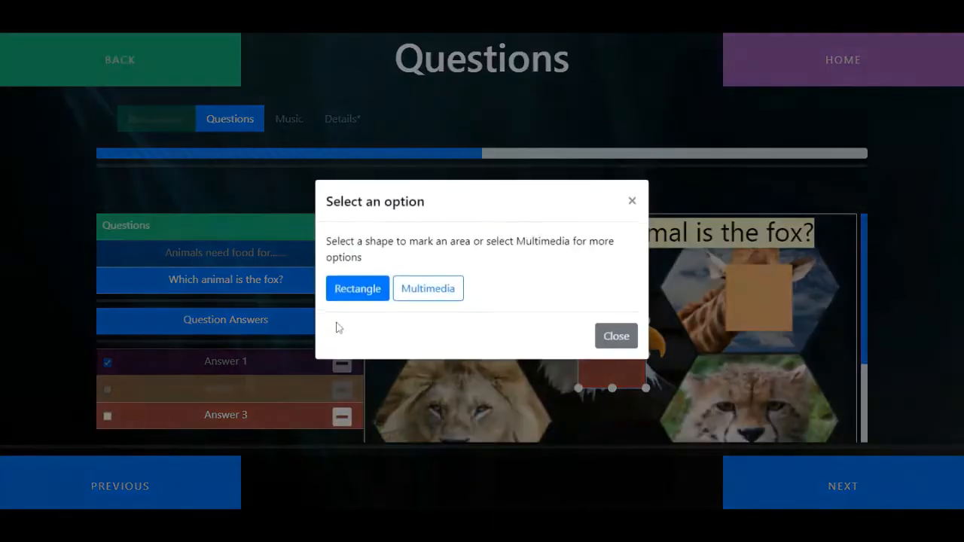
pyautogui.click(361, 299)
pyautogui.moveTo(462, 381); pyautogui.dragTo(452, 413)
pyautogui.click(335, 324)
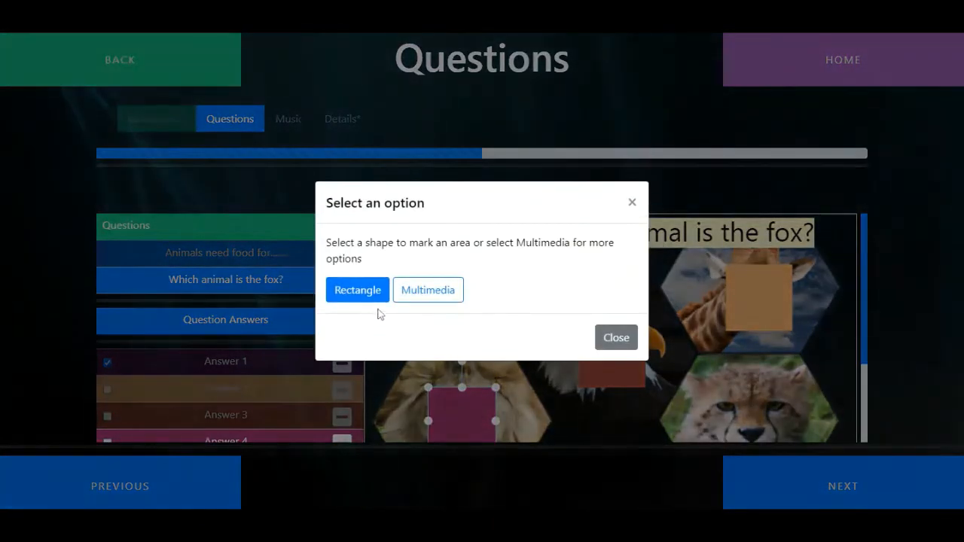
pyautogui.click(366, 298)
pyautogui.moveTo(507, 327); pyautogui.dragTo(766, 418)
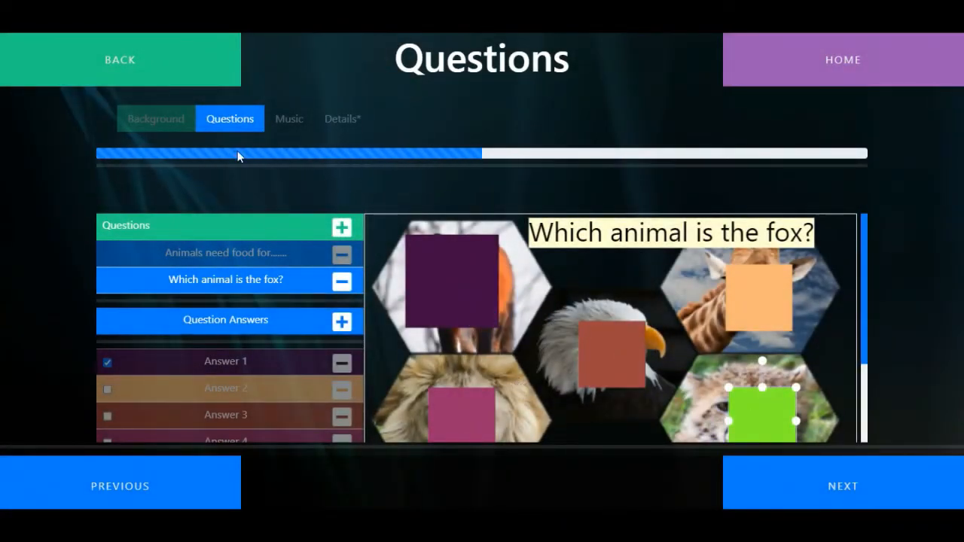
pyautogui.scroll(-2, 650, 219)
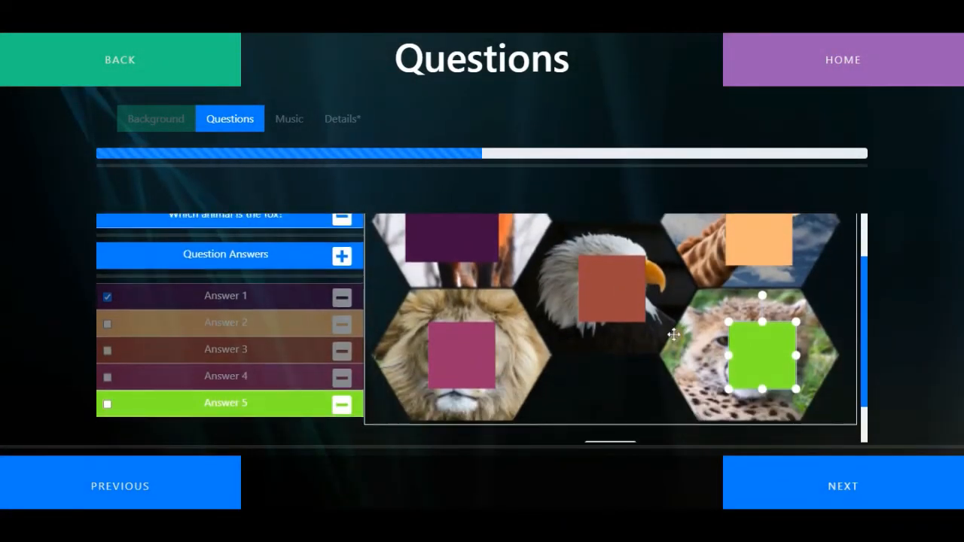
pyautogui.scroll(2, 448, 296)
# Step: Start another question that uses the same hexagonal animal collage as its background image
pyautogui.click(341, 228)
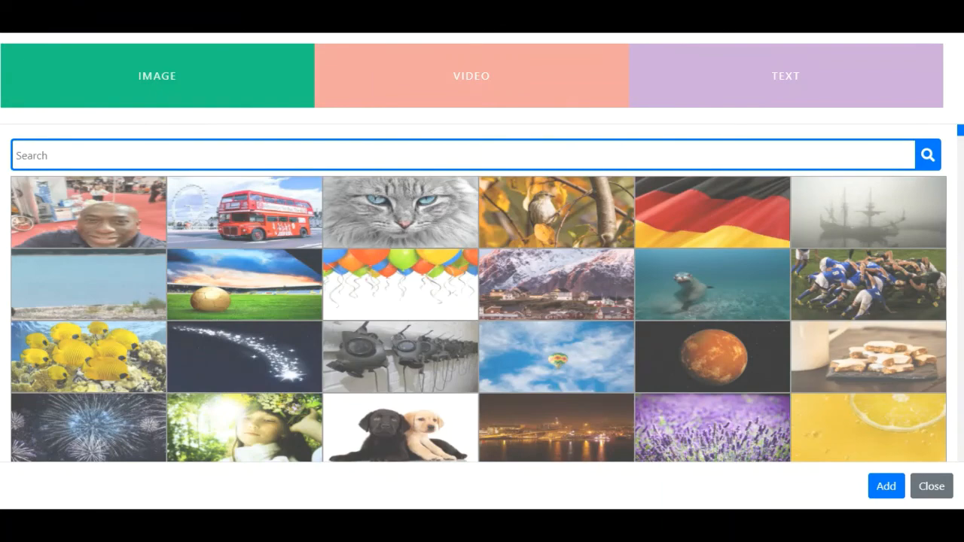
pyautogui.scroll(-6, 650, 306)
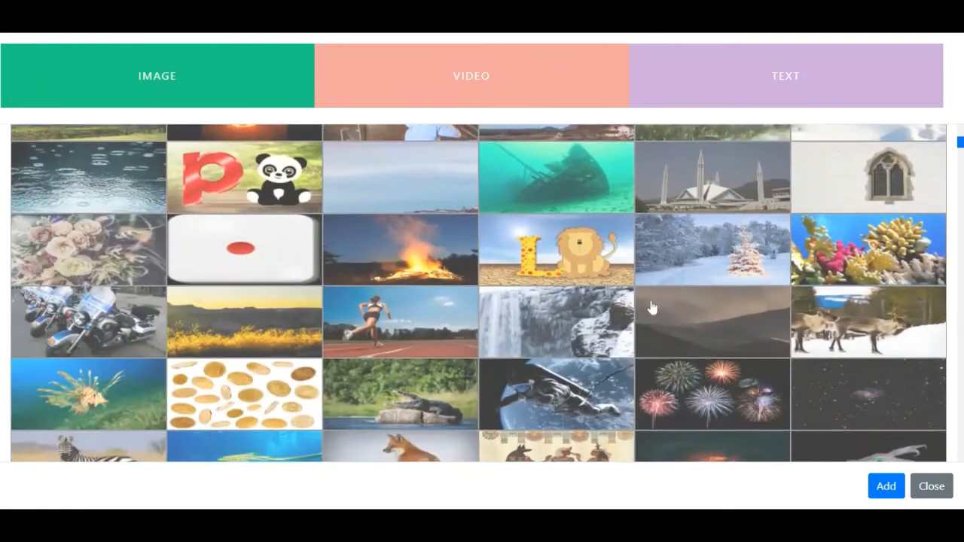
pyautogui.scroll(-3, 650, 306)
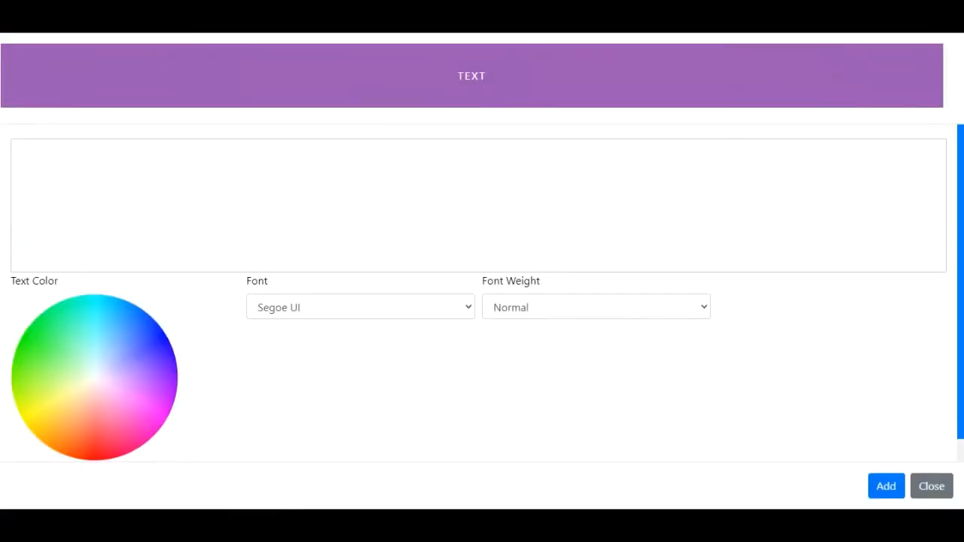
# Step: Add the question text "Who is making this noise?" with the lion "Roar" sound, and place it at the collage's upper edge
pyautogui.click(25, 174)
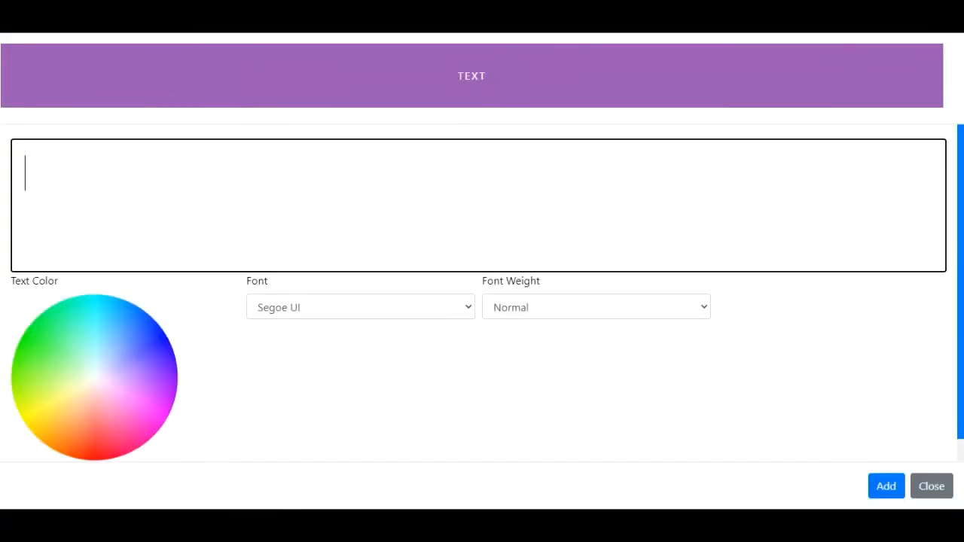
pyautogui.write('Who is making this noise?')
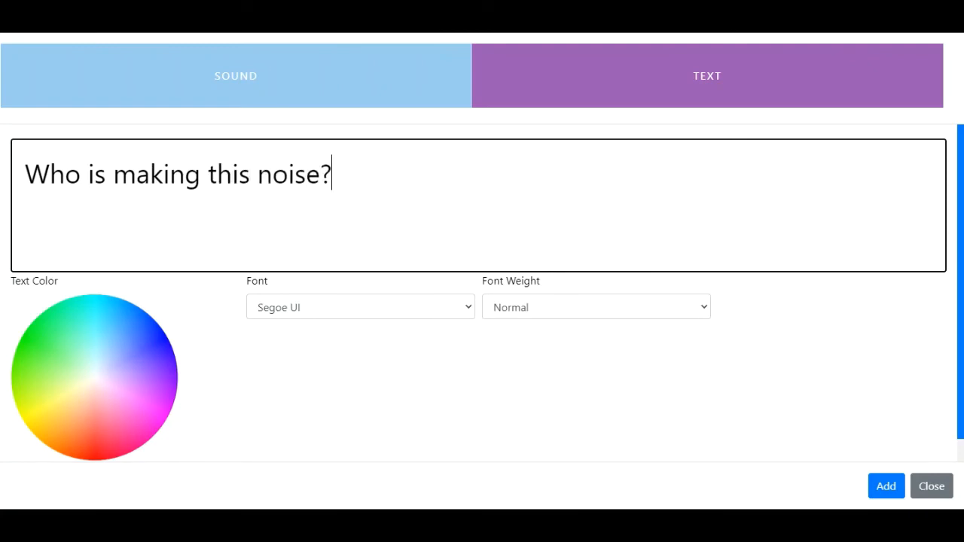
pyautogui.click(217, 67)
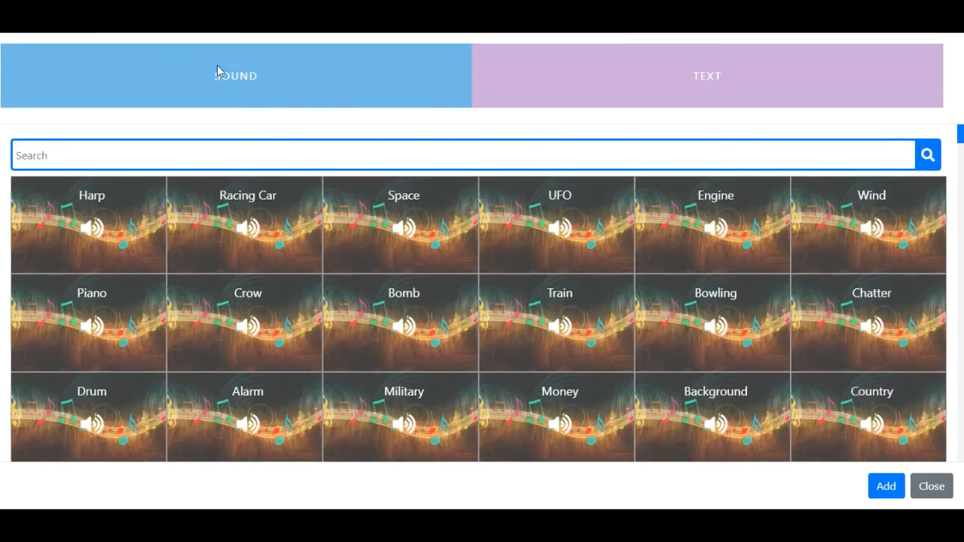
pyautogui.write('lio')
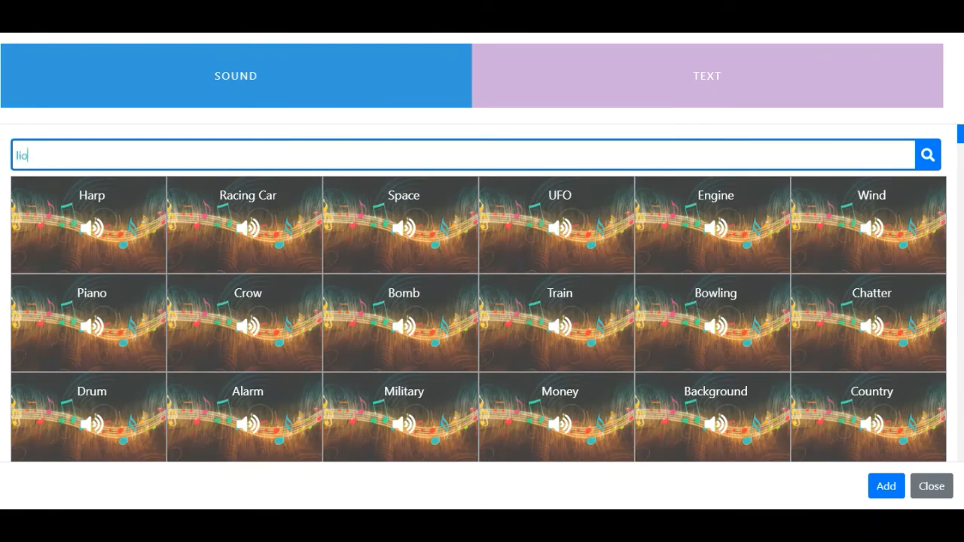
pyautogui.write('n')
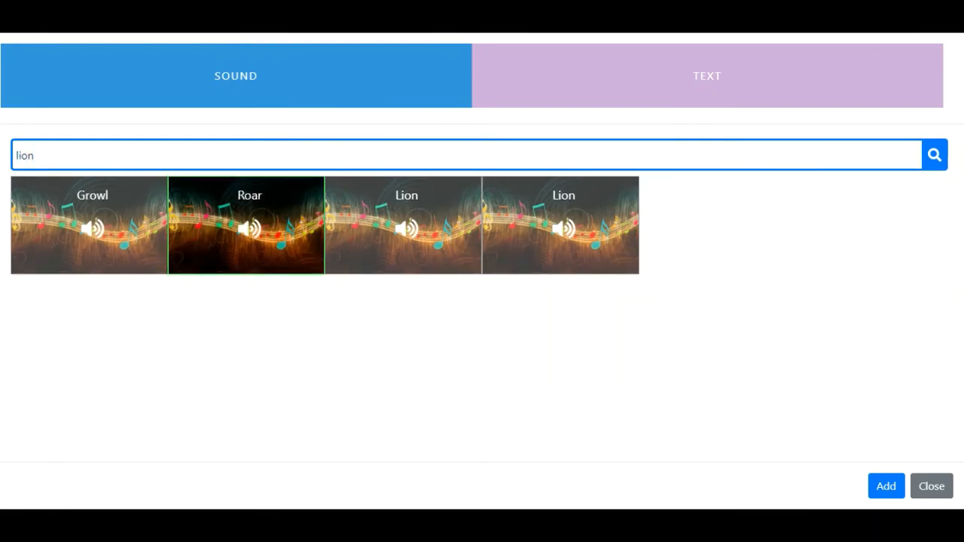
pyautogui.click(881, 494)
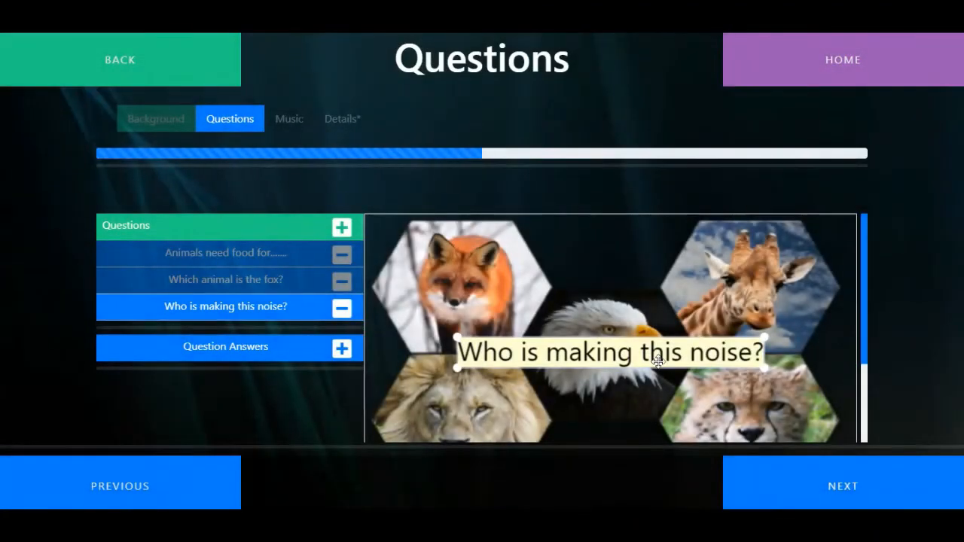
pyautogui.moveTo(658, 362); pyautogui.dragTo(736, 242)
# Step: Add a rectangle answer area over the lion's face and mark it as the correct answer
pyautogui.scroll(-1, 554, 369)
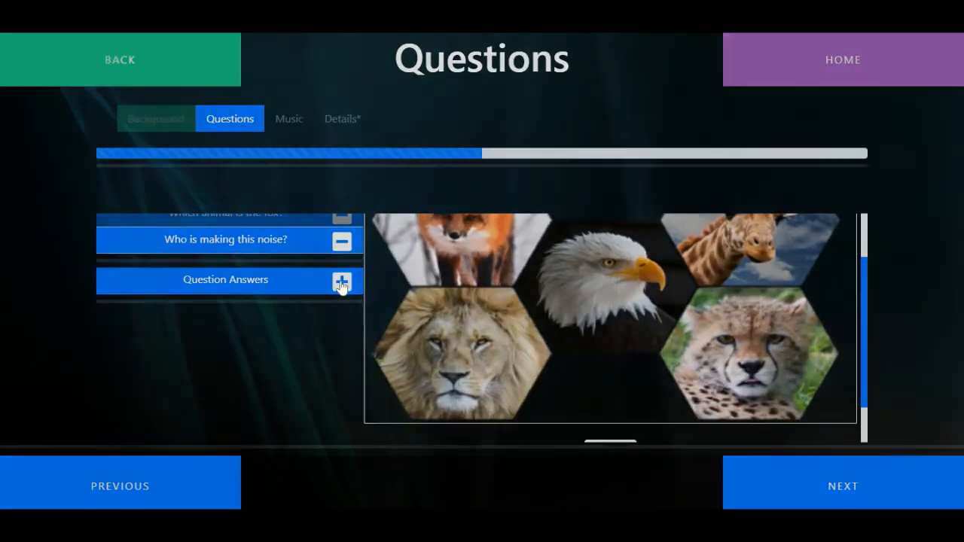
pyautogui.click(340, 281)
pyautogui.click(365, 290)
pyautogui.moveTo(757, 368); pyautogui.dragTo(438, 354)
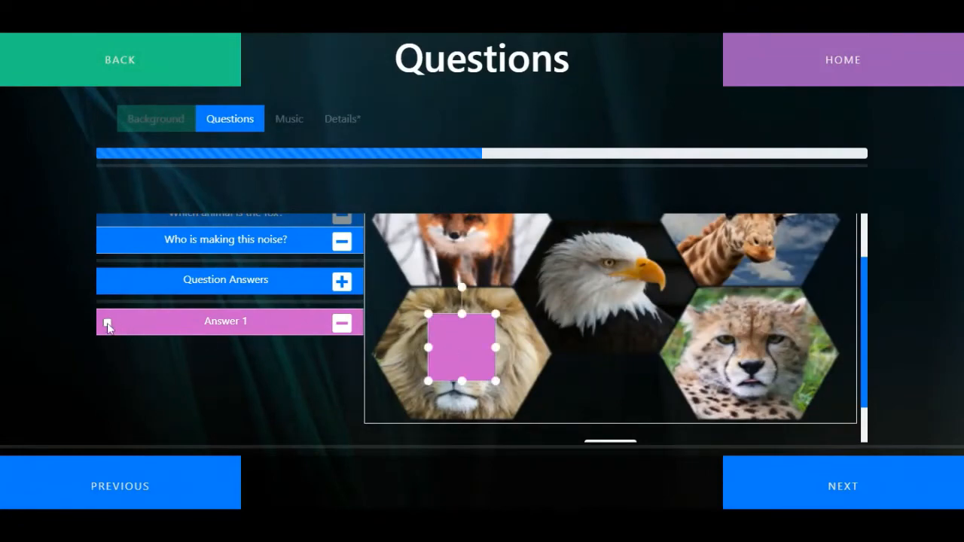
# Step: Add a second rectangle answer area over the cheetah for the noise question
pyautogui.click(340, 281)
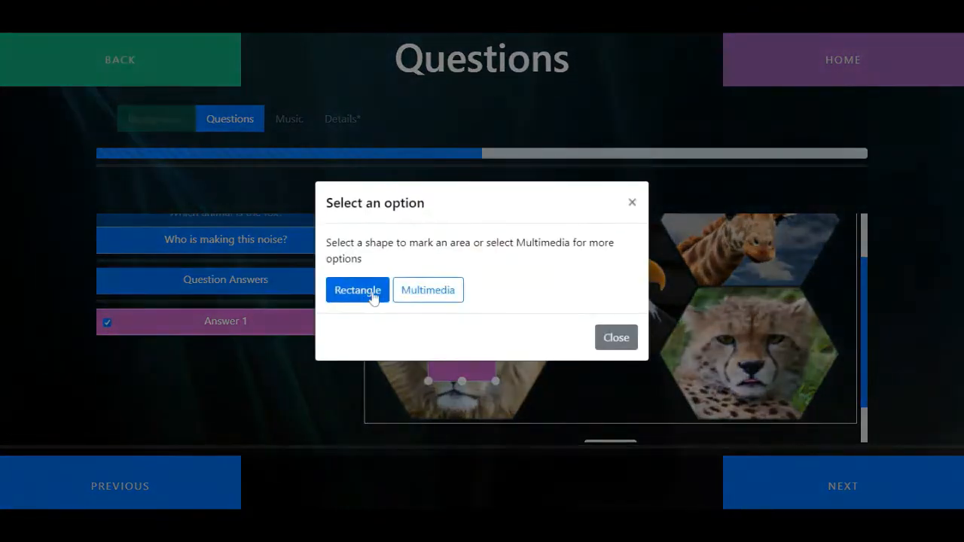
pyautogui.click(369, 292)
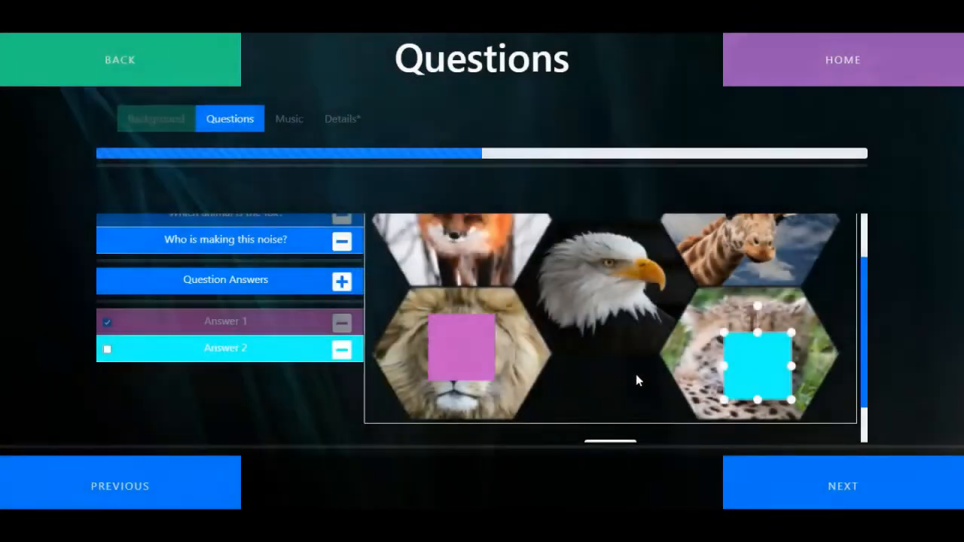
# Step: Add two more rectangle answer areas to the noise question, one over the eagle and one over the fox
pyautogui.click(343, 283)
pyautogui.click(360, 290)
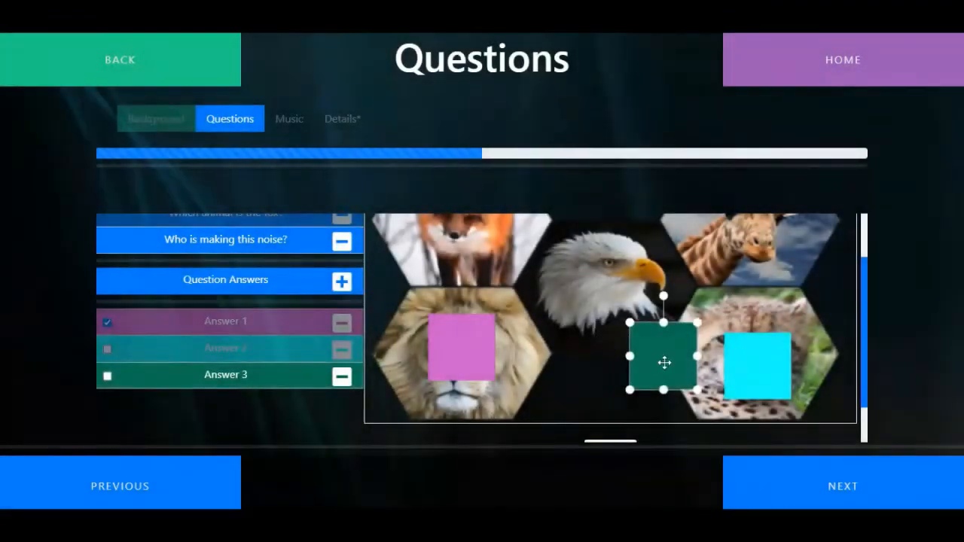
pyautogui.moveTo(663, 364); pyautogui.dragTo(611, 279)
pyautogui.scroll(1, 613, 309)
pyautogui.scroll(1, 612, 332)
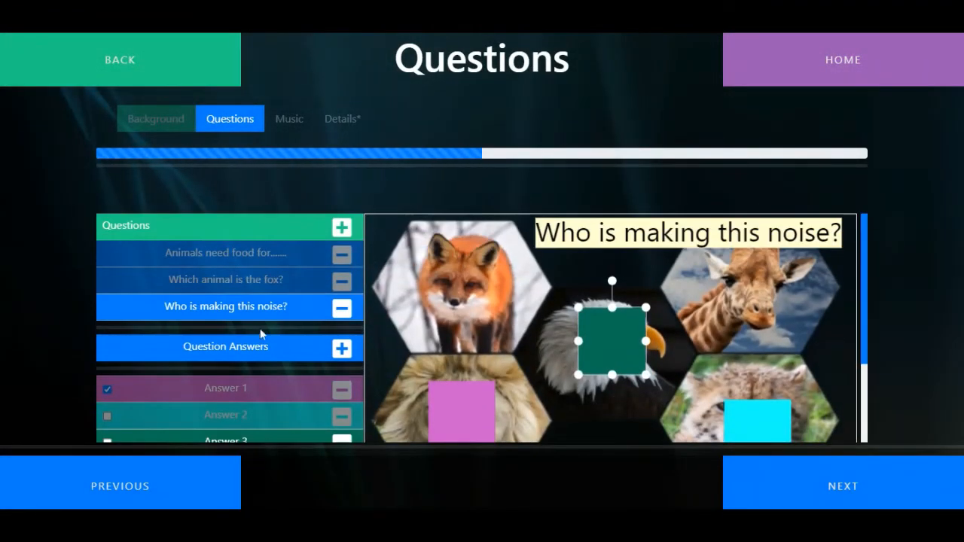
pyautogui.click(340, 348)
pyautogui.click(358, 290)
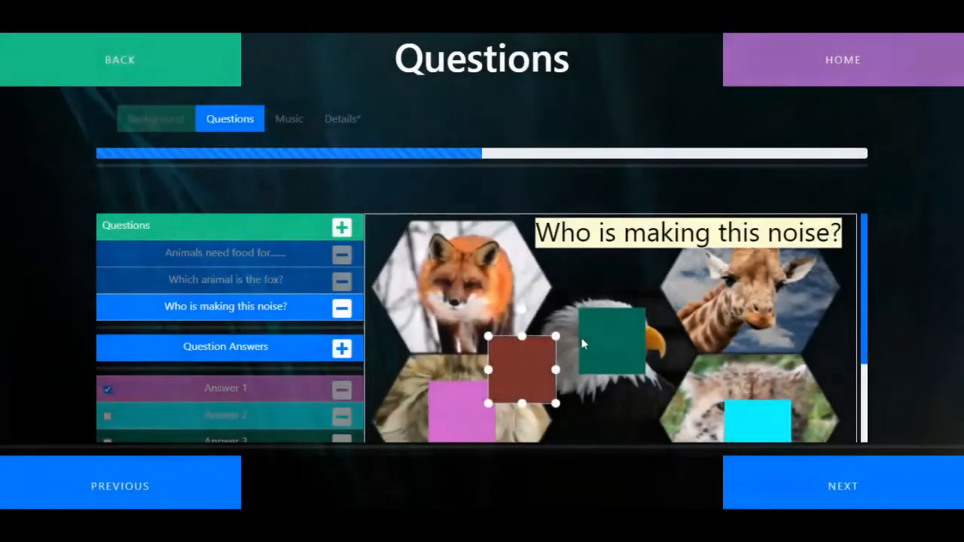
pyautogui.moveTo(519, 375); pyautogui.dragTo(458, 290)
# Step: Add a rectangle answer area over the giraffe, and select the lion's answer area to check it
pyautogui.click(341, 347)
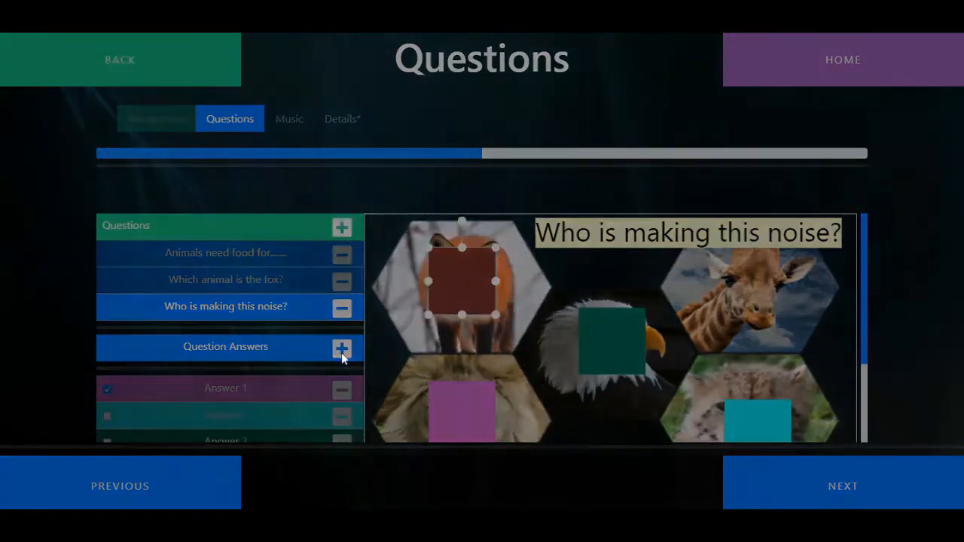
pyautogui.click(368, 292)
pyautogui.moveTo(714, 385); pyautogui.dragTo(751, 282)
pyautogui.scroll(-3, 465, 334)
pyautogui.click(496, 351)
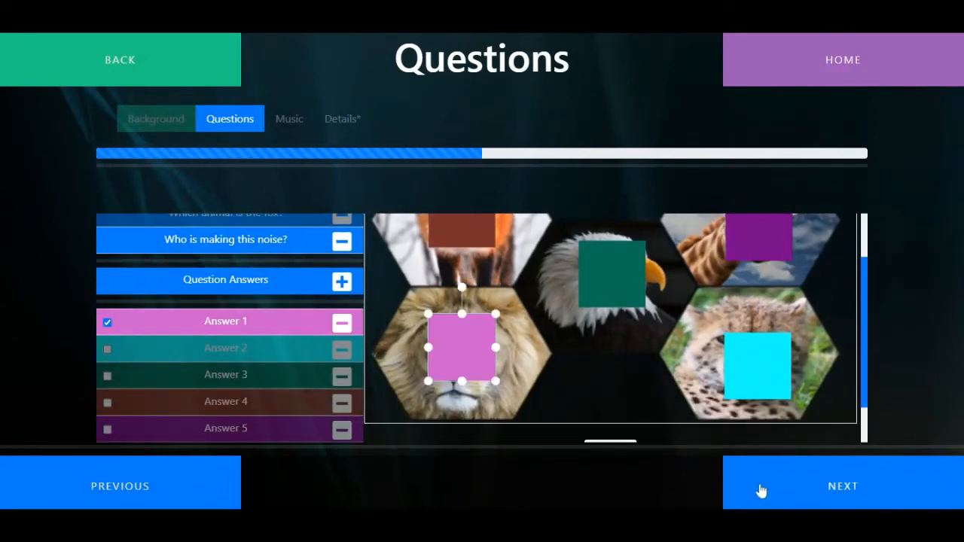
# Step: Start another question with the dark blue starry sky as its background image, found by searching for "background"
pyautogui.scroll(3, 507, 362)
pyautogui.click(341, 225)
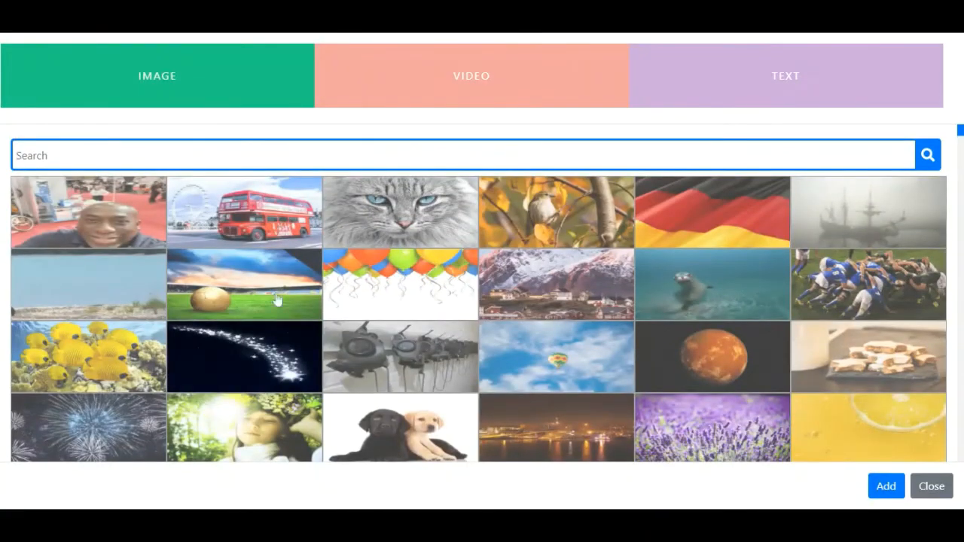
pyautogui.write('b')
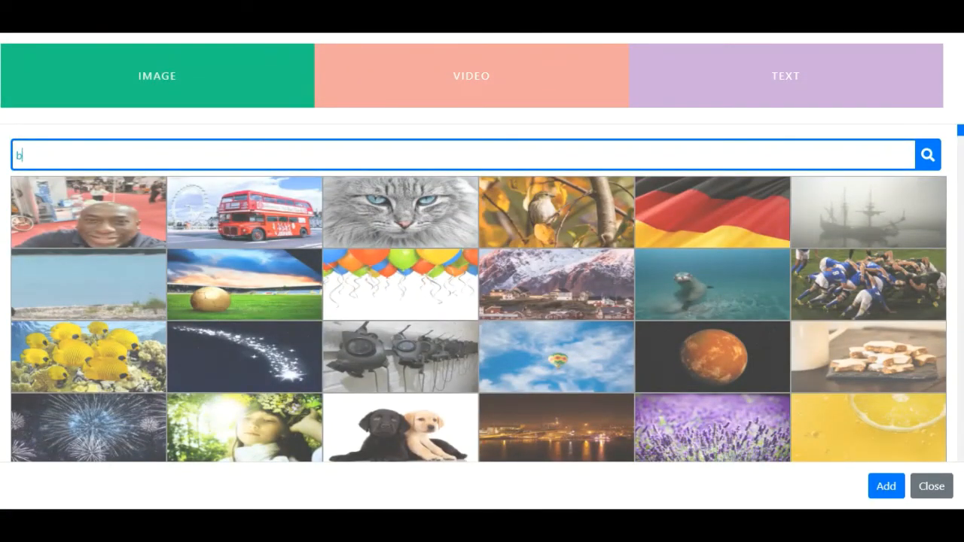
pyautogui.write('ackground')
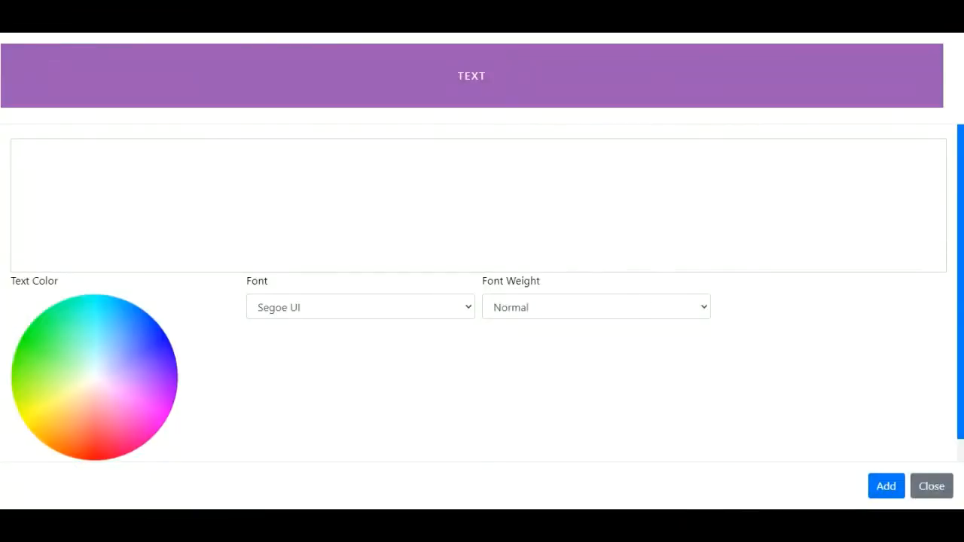
# Step: Add the question text "What is 1+1?", enlarge it and place it near the upper edge of the starry background
pyautogui.click(478, 206)
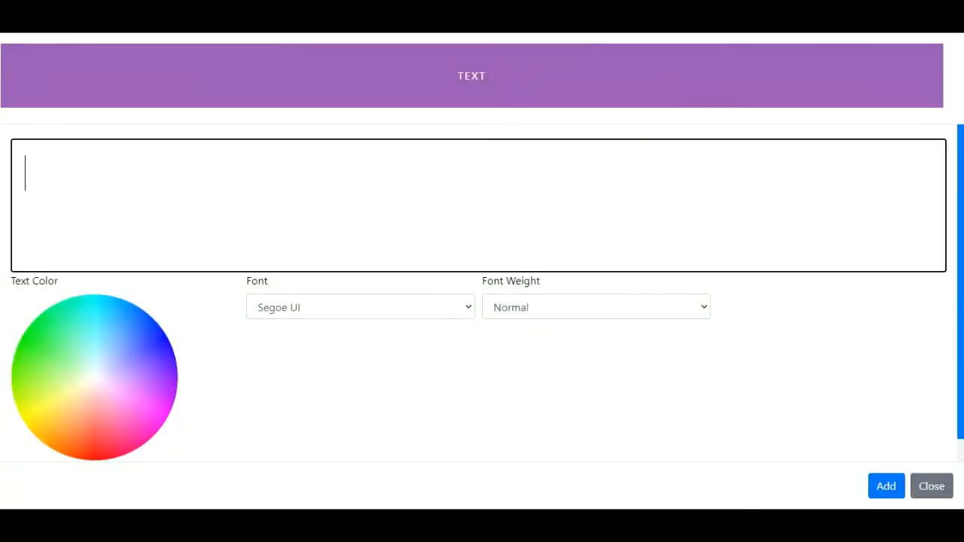
pyautogui.write('W')
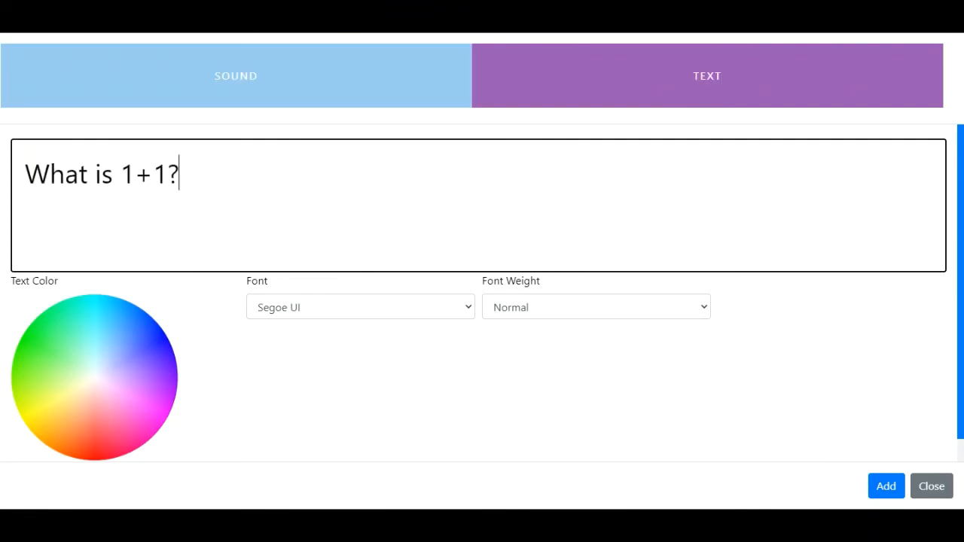
pyautogui.click(886, 488)
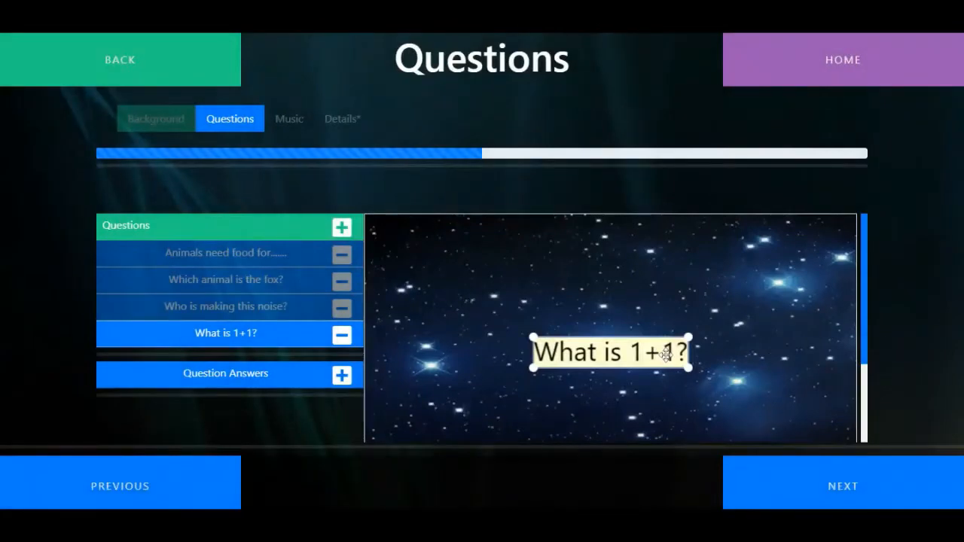
pyautogui.moveTo(646, 351); pyautogui.dragTo(658, 275)
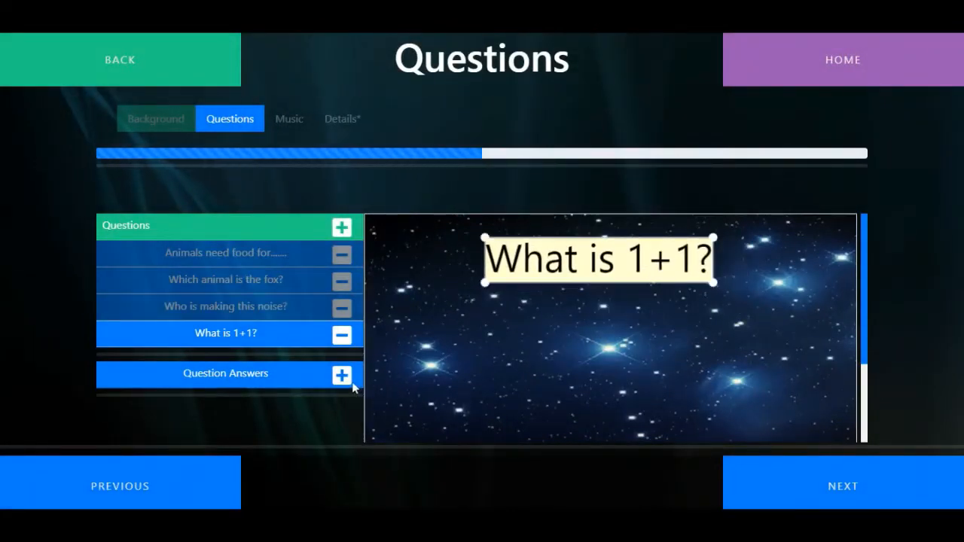
# Step: Add the text "one" as a multimedia answer and place it below the question, towards the background's left side
pyautogui.click(351, 384)
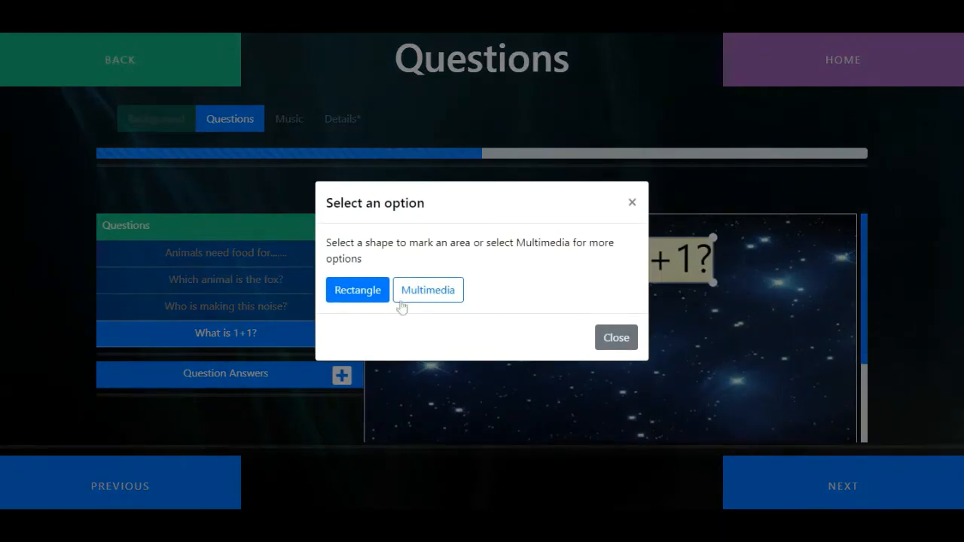
pyautogui.click(404, 298)
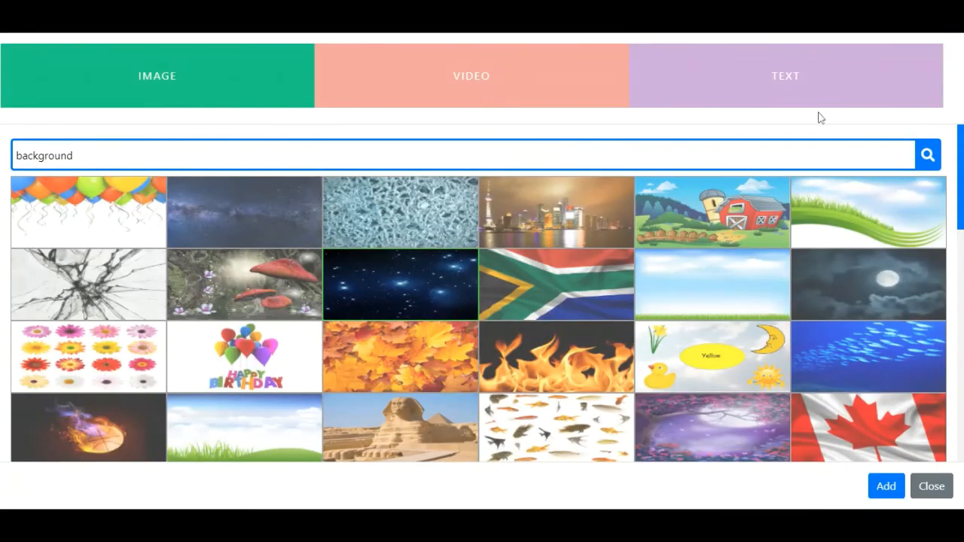
pyautogui.click(817, 91)
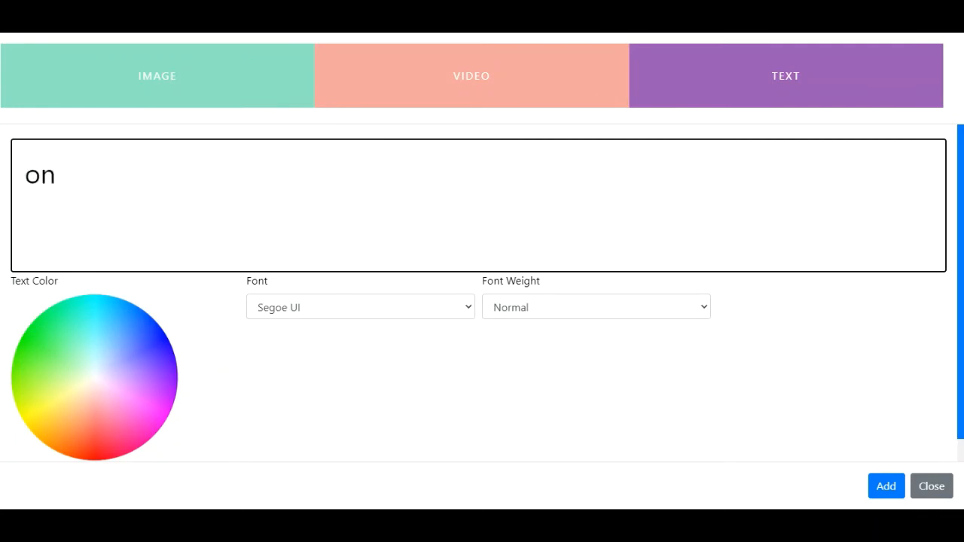
pyautogui.click(893, 488)
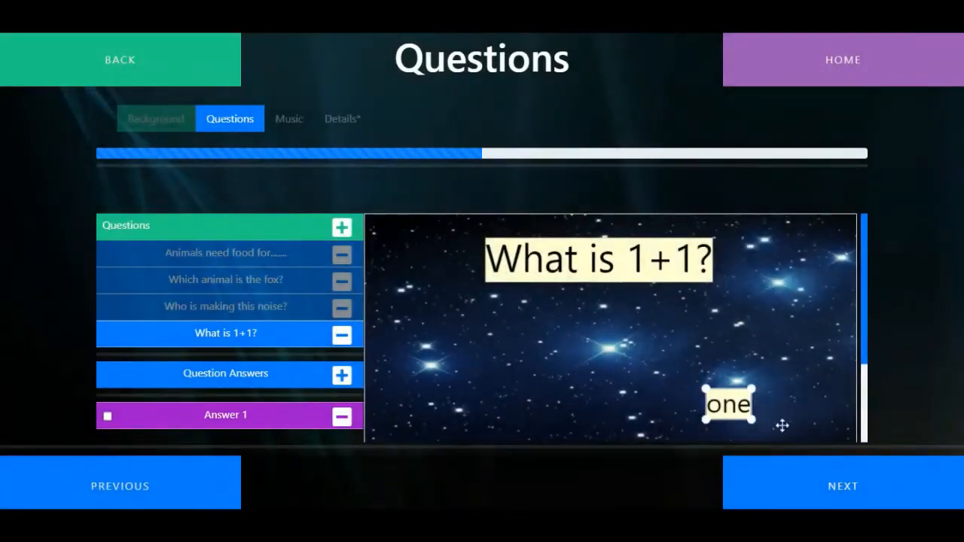
pyautogui.moveTo(738, 407); pyautogui.dragTo(463, 396)
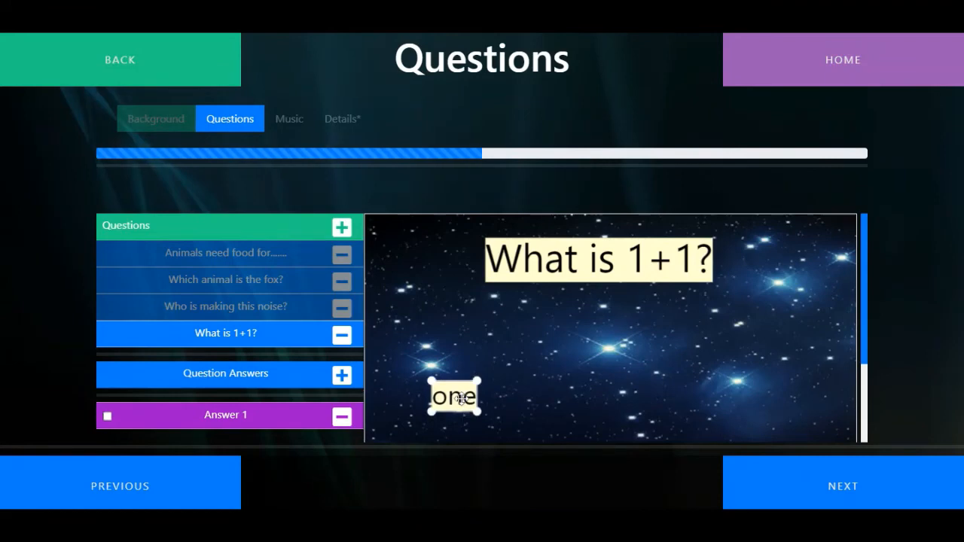
# Step: Add the orange number 2 character, found by searching images for "number", as an answer and place it centrally below the question
pyautogui.click(341, 383)
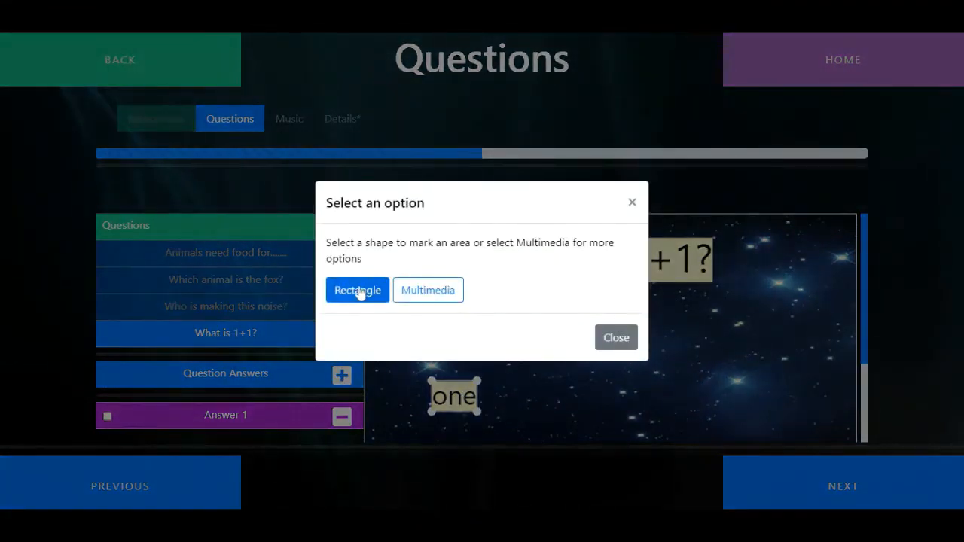
pyautogui.click(420, 293)
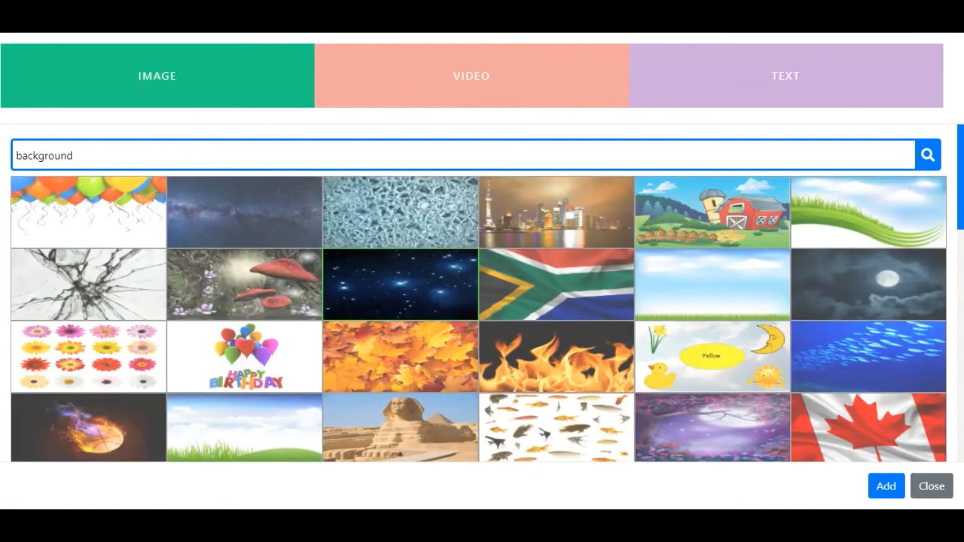
pyautogui.moveTo(98, 155); pyautogui.dragTo(1, 156)
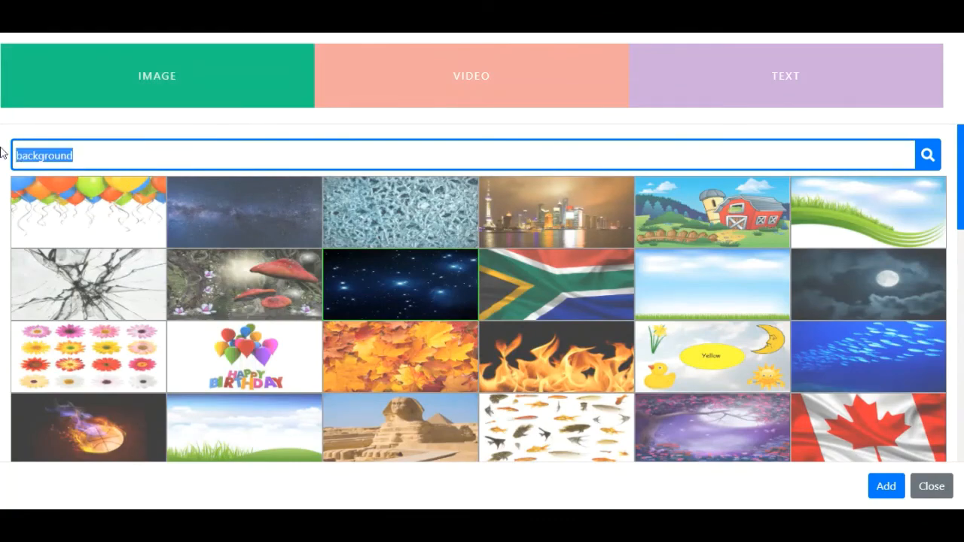
pyautogui.write('number')
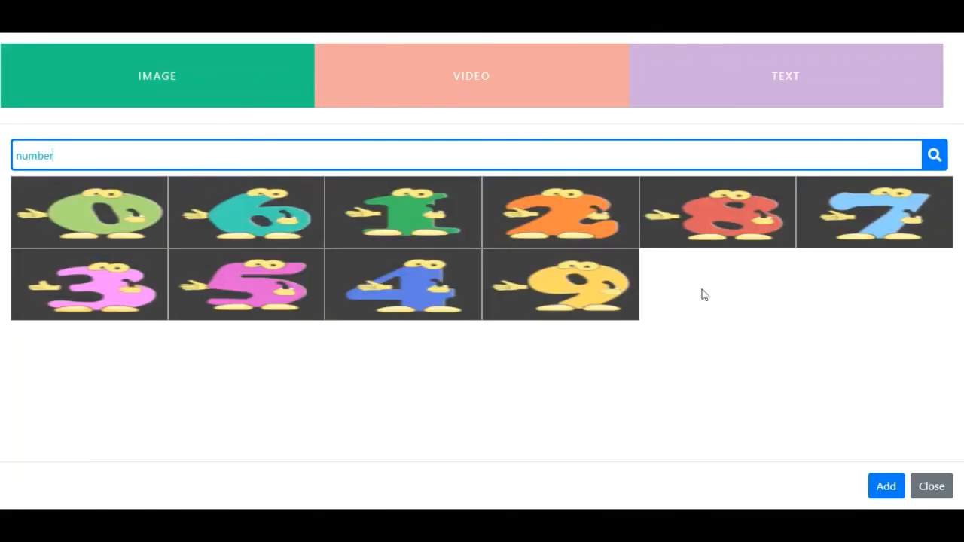
pyautogui.click(586, 224)
pyautogui.click(885, 486)
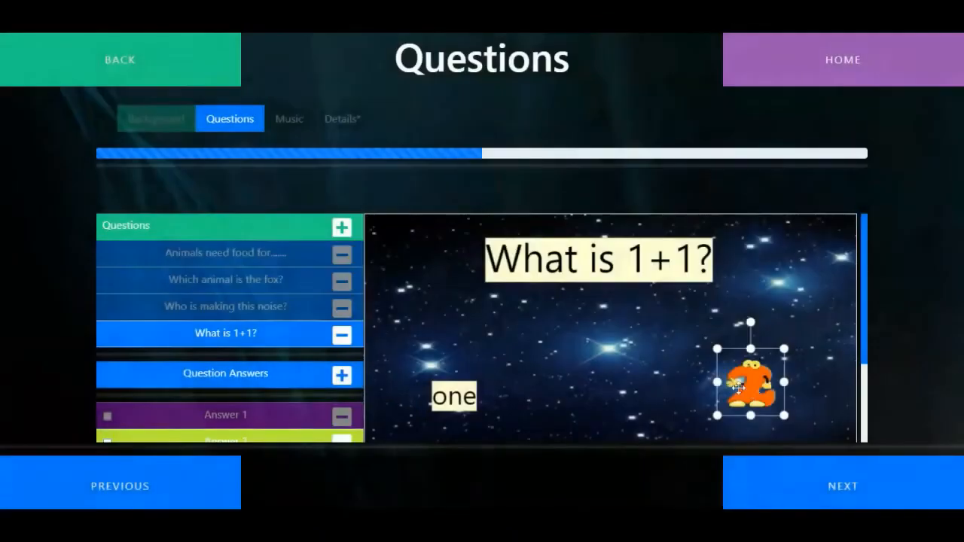
pyautogui.moveTo(738, 386); pyautogui.dragTo(600, 386)
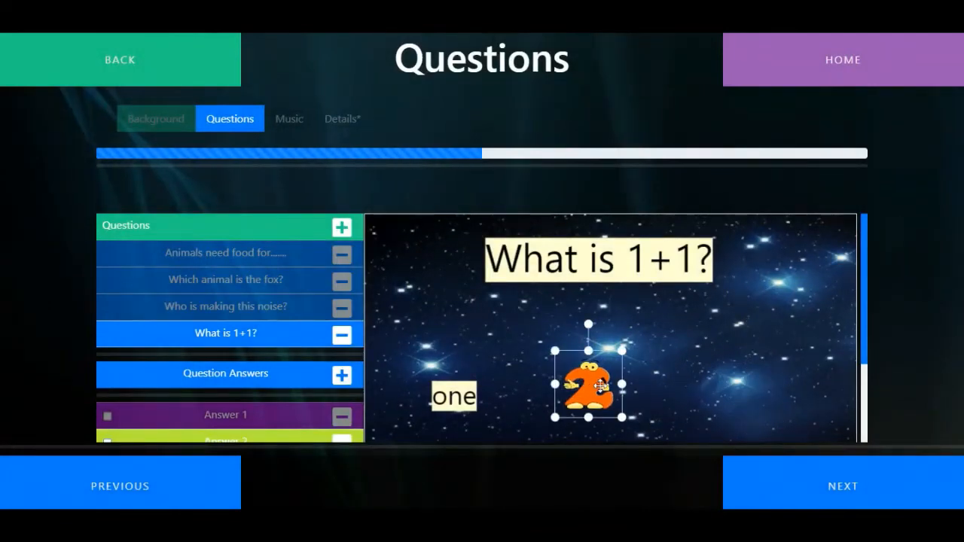
pyautogui.click(720, 386)
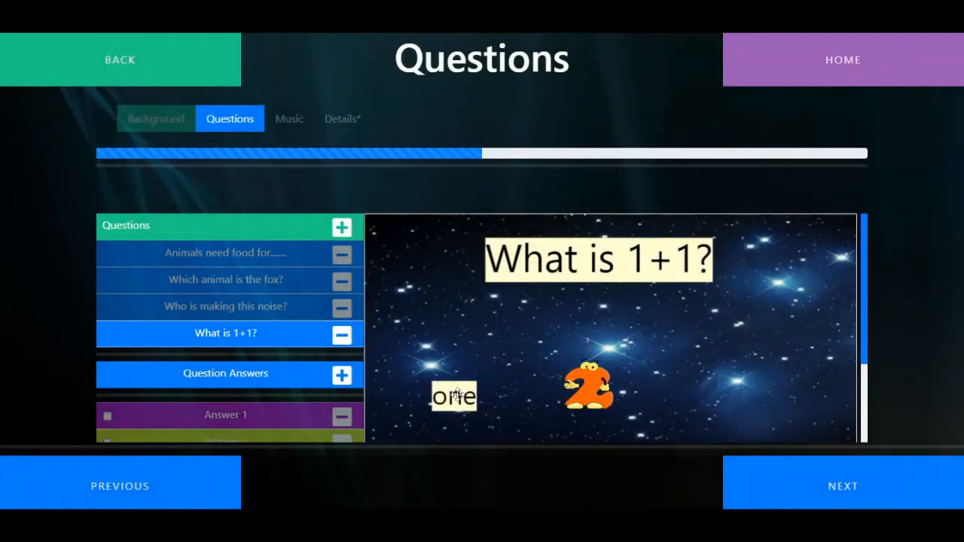
# Step: Add the pink number 3 character as another multimedia answer and place it to the right of the 2
pyautogui.click(342, 375)
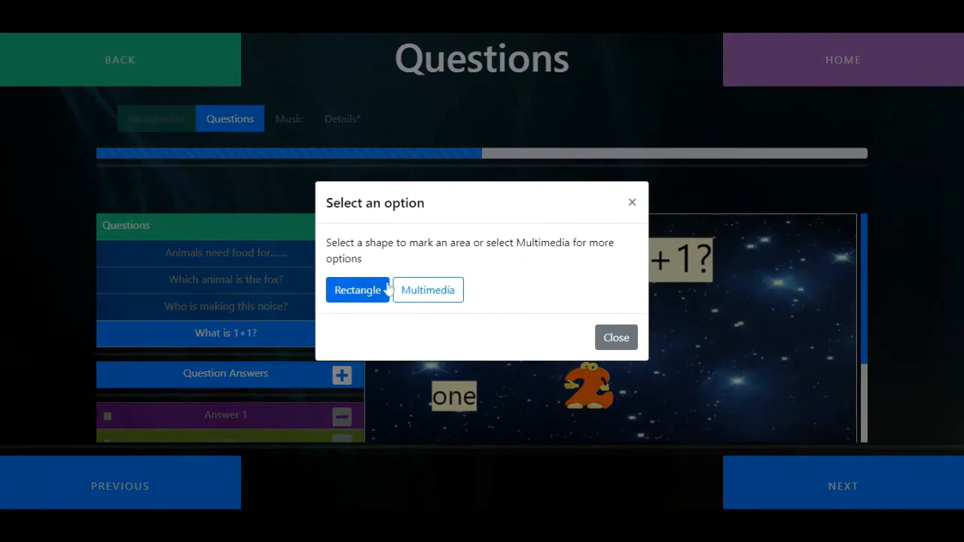
pyautogui.click(437, 290)
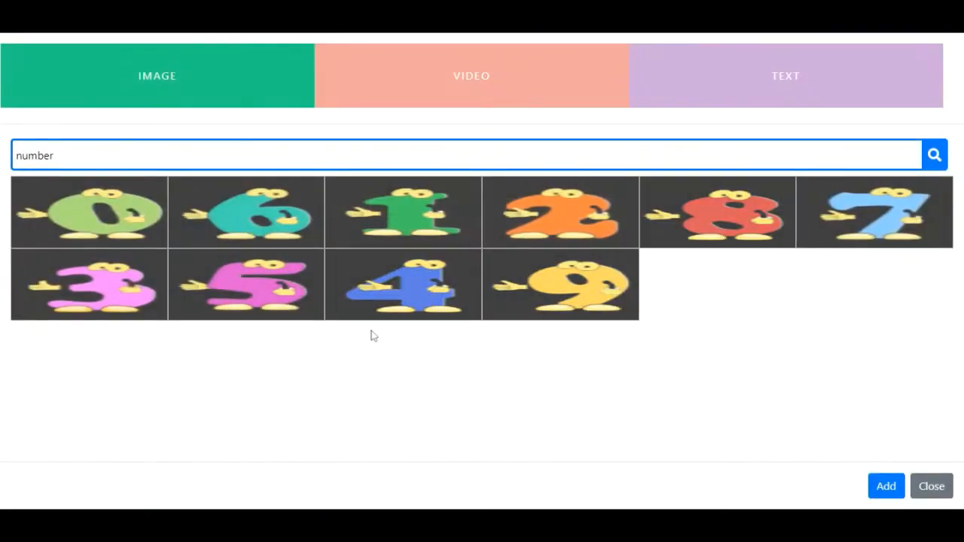
pyautogui.click(137, 296)
pyautogui.click(886, 485)
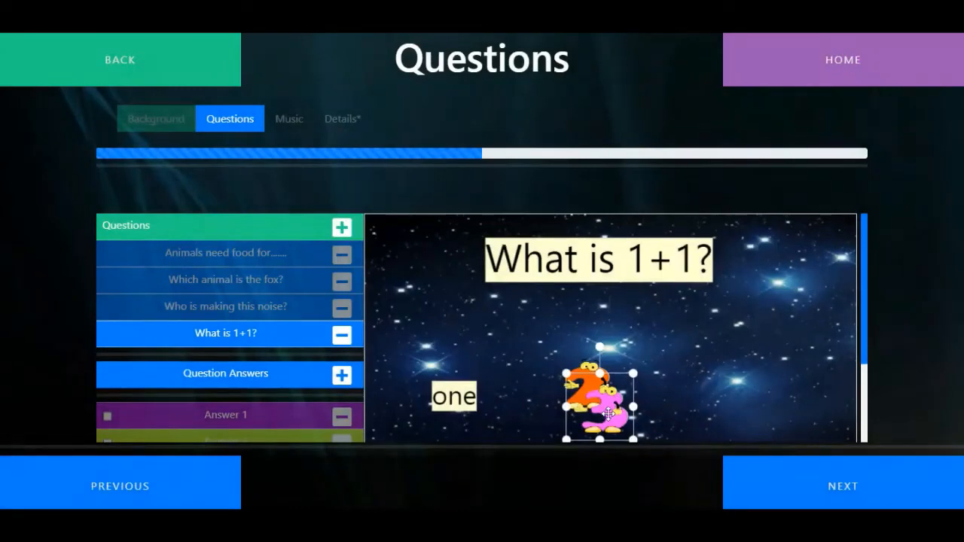
pyautogui.moveTo(608, 412); pyautogui.dragTo(745, 396)
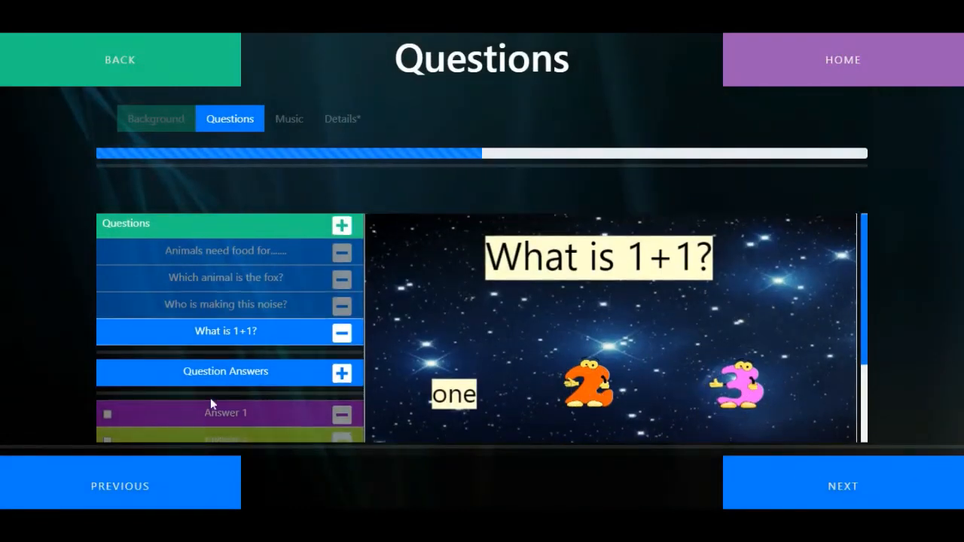
# Step: Mark the number 2 character as the correct answer to "What is 1+1?"
pyautogui.scroll(-1, 210, 398)
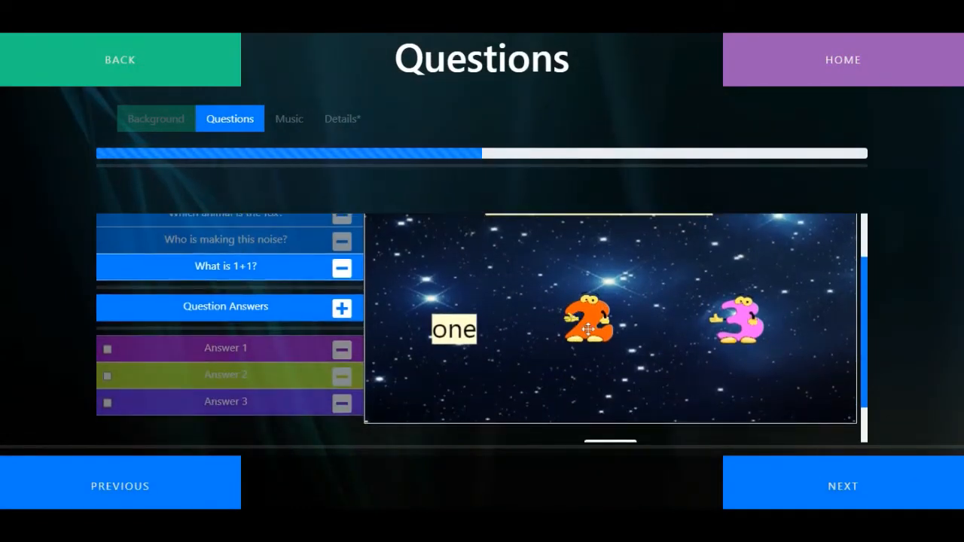
pyautogui.scroll(1, 589, 343)
pyautogui.scroll(-2, 585, 342)
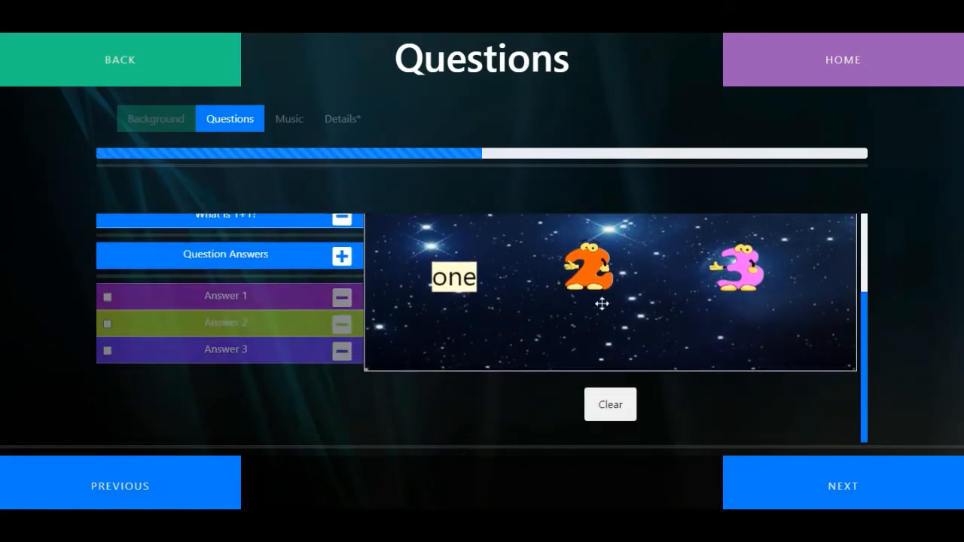
pyautogui.click(237, 318)
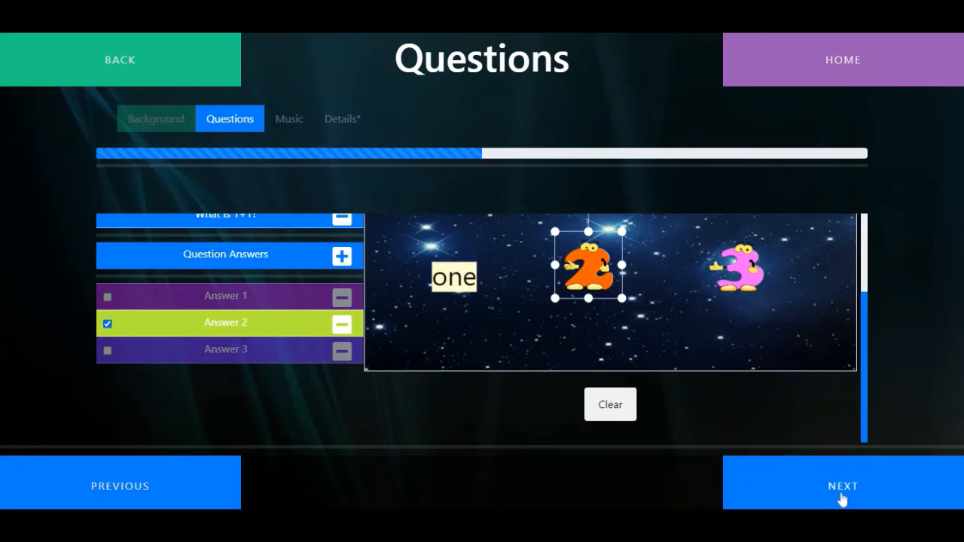
pyautogui.scroll(2, 792, 366)
pyautogui.scroll(-1, 791, 366)
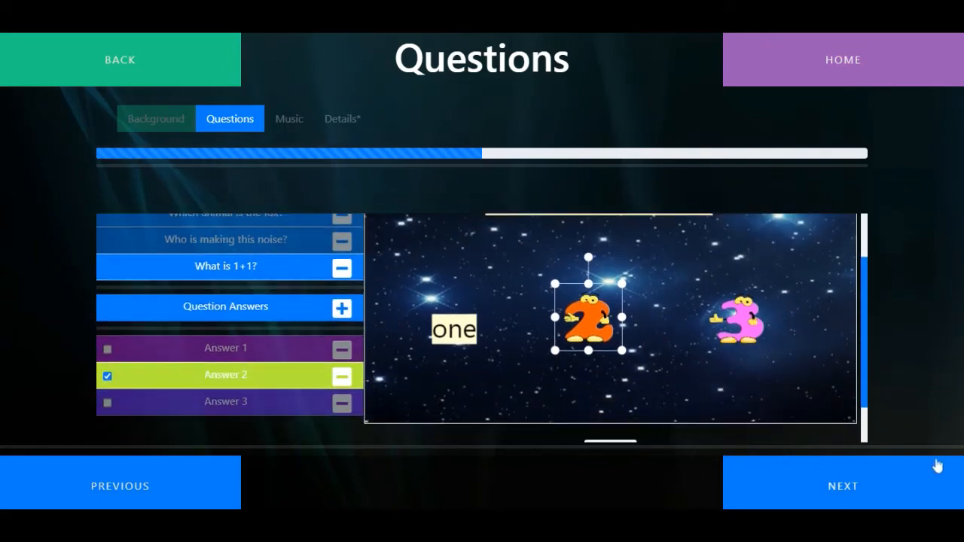
# Step: Continue without choosing music, and give the activity the title "Animals" and the description "Quiz on animals"
pyautogui.click(884, 489)
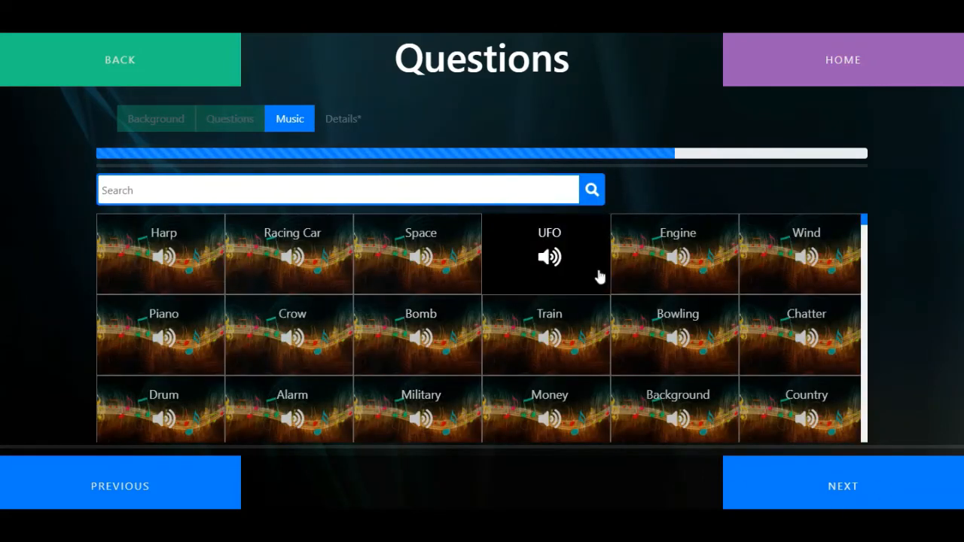
pyautogui.click(866, 491)
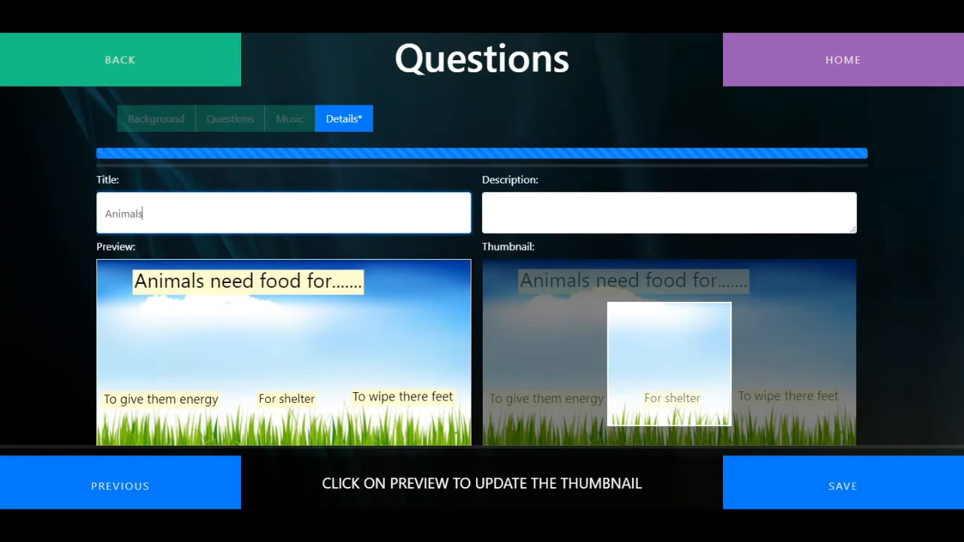
pyautogui.click(492, 205)
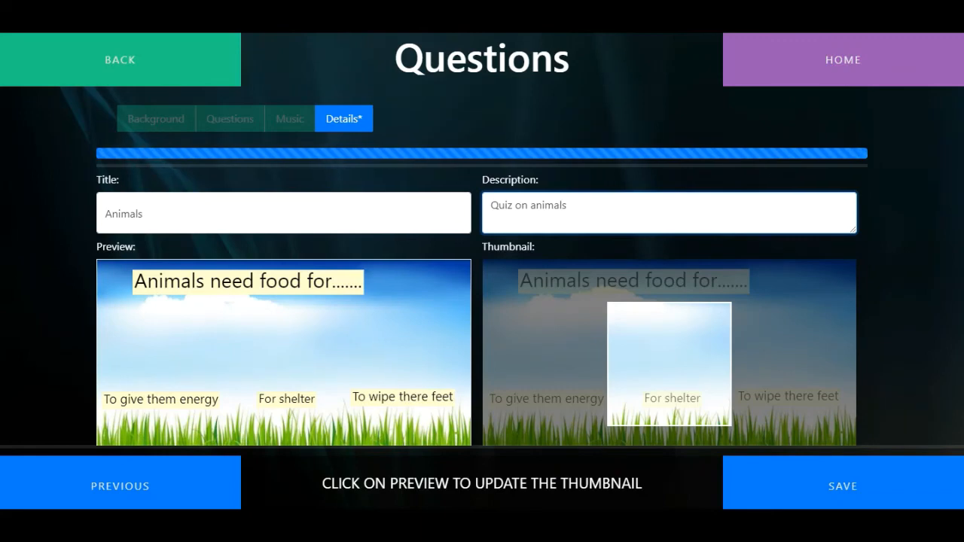
# Step: Try out the quiz in the preview, starting with the answer "To give them energy", and save the Questions activity before returning home
pyautogui.click(177, 397)
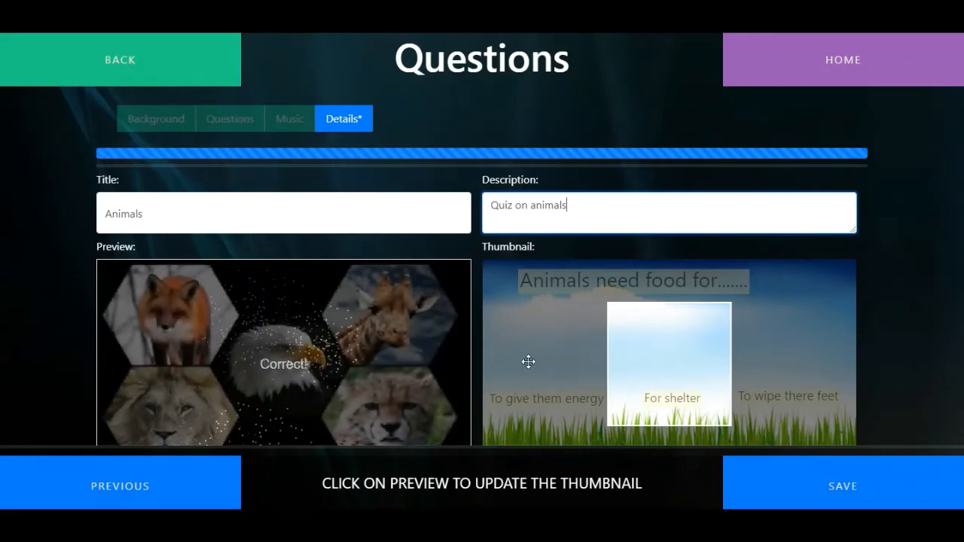
pyautogui.click(297, 314)
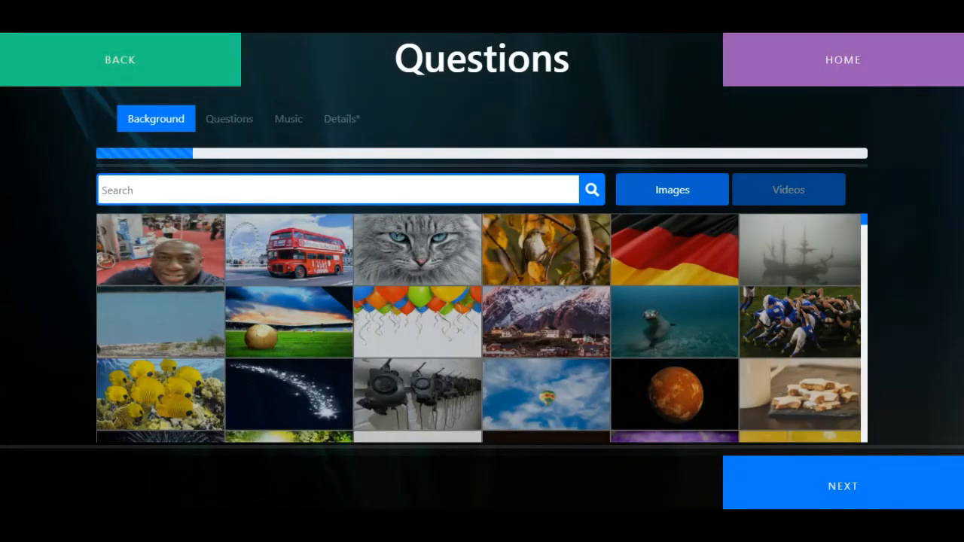
pyautogui.click(898, 74)
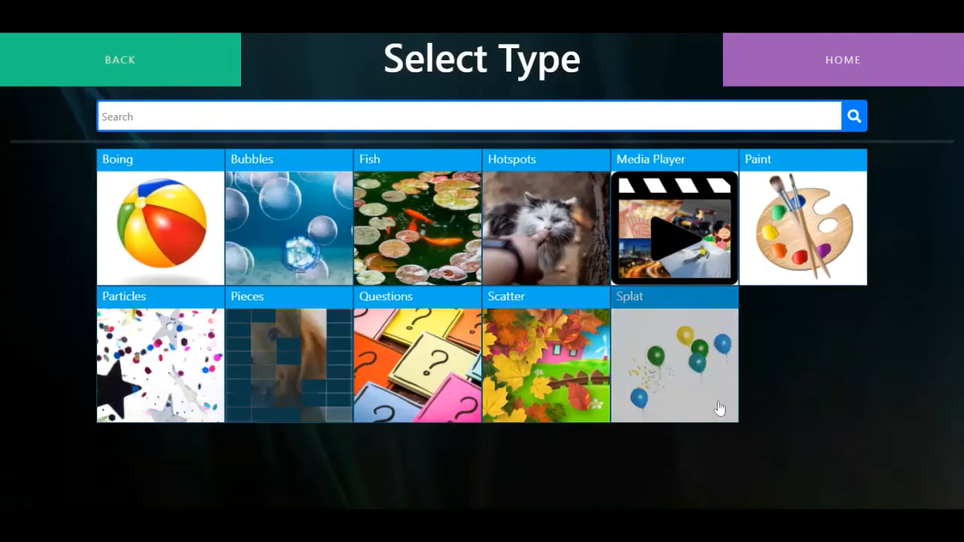
# Step: Create a new Scatter activity and use the red dusk sky image as its background
pyautogui.click(542, 360)
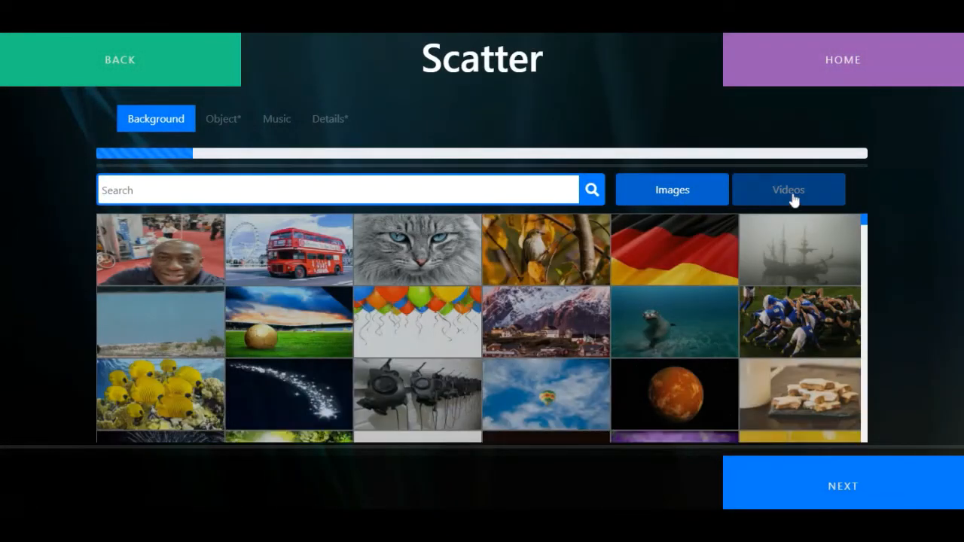
pyautogui.click(792, 198)
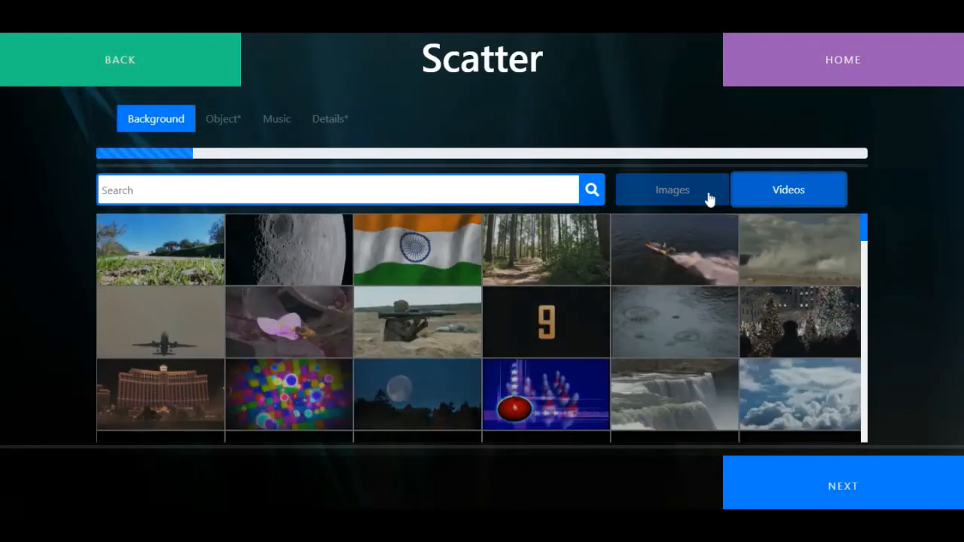
pyautogui.click(708, 200)
pyautogui.scroll(-3, 509, 329)
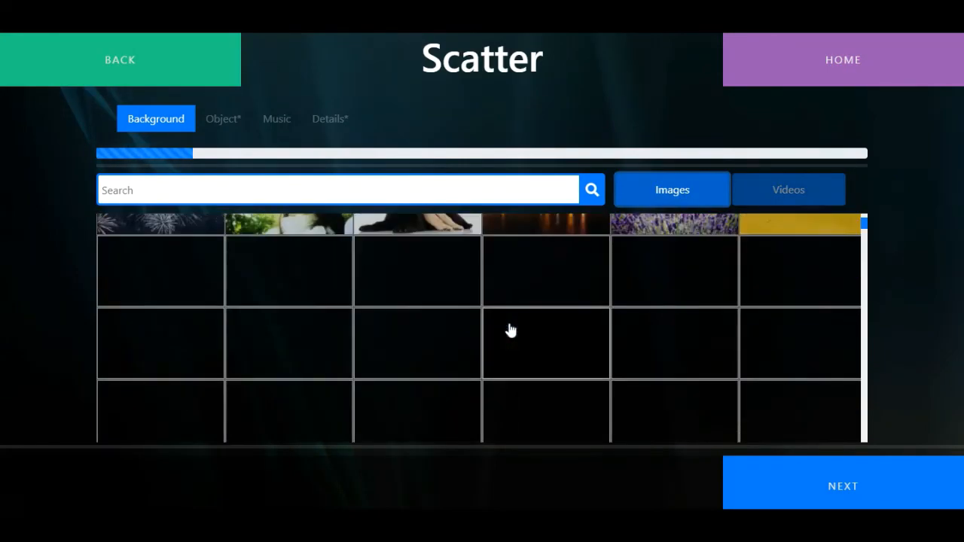
pyautogui.scroll(-3, 509, 330)
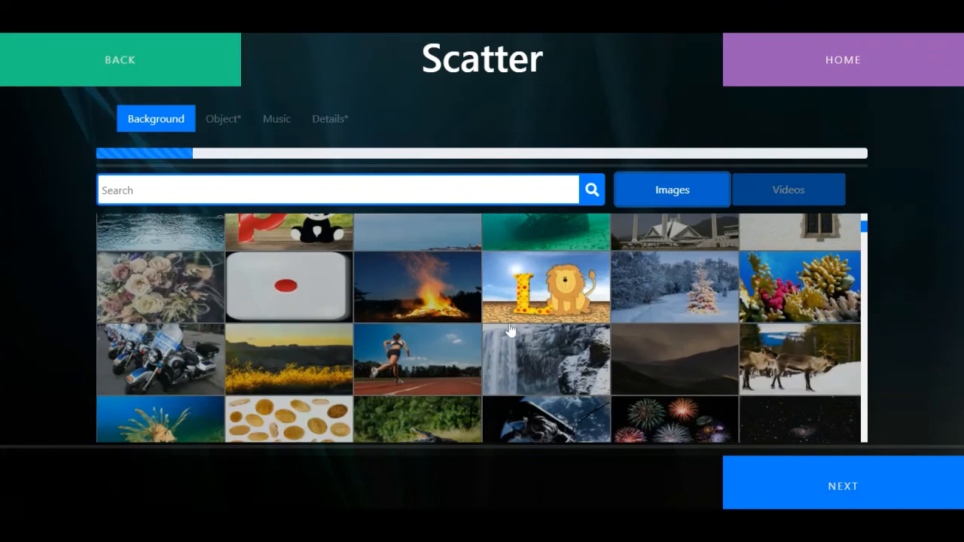
pyautogui.scroll(-1, 509, 329)
pyautogui.scroll(-1, 509, 329)
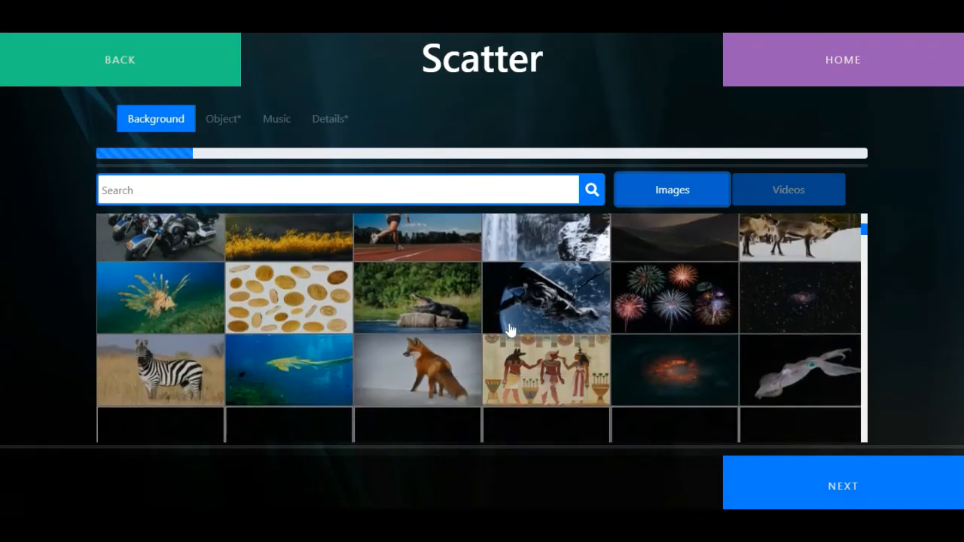
pyautogui.scroll(-1, 509, 329)
pyautogui.scroll(-2, 509, 329)
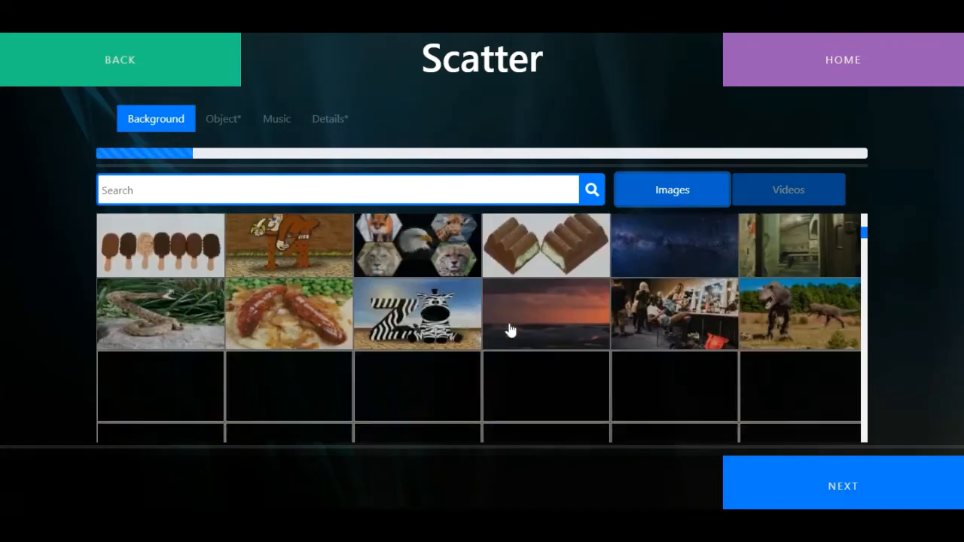
pyautogui.click(845, 487)
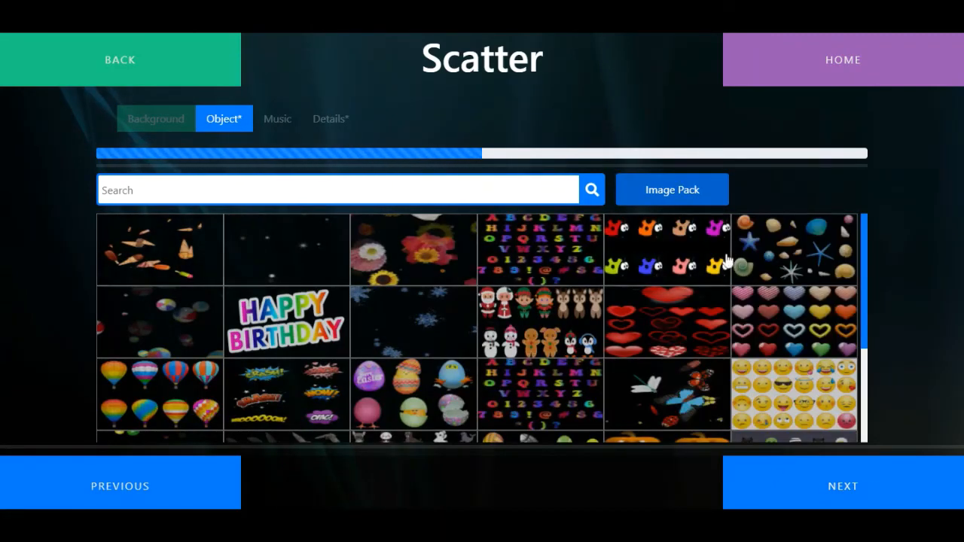
# Step: Choose the flowers image pack as the object for the Scatter activity
pyautogui.scroll(-3, 527, 376)
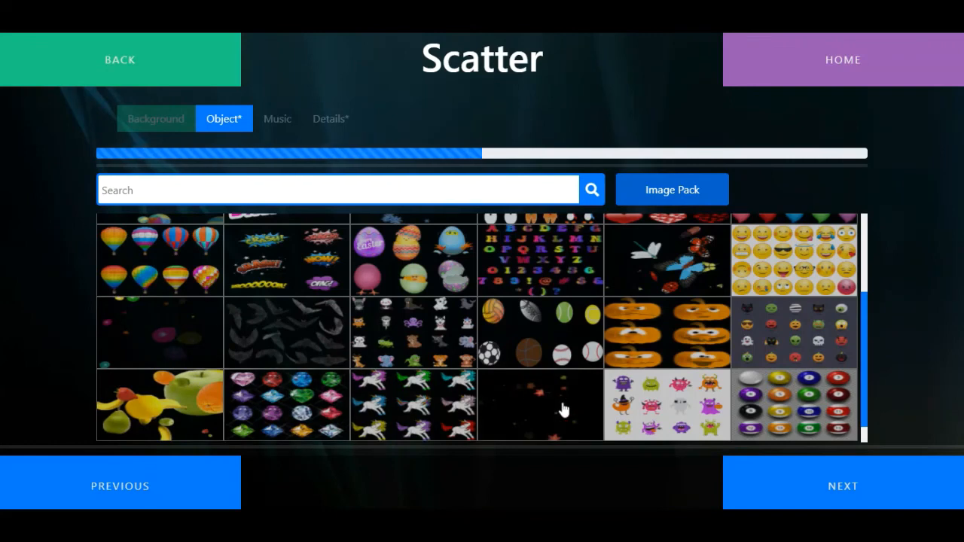
pyautogui.scroll(-1, 563, 409)
pyautogui.scroll(3, 520, 391)
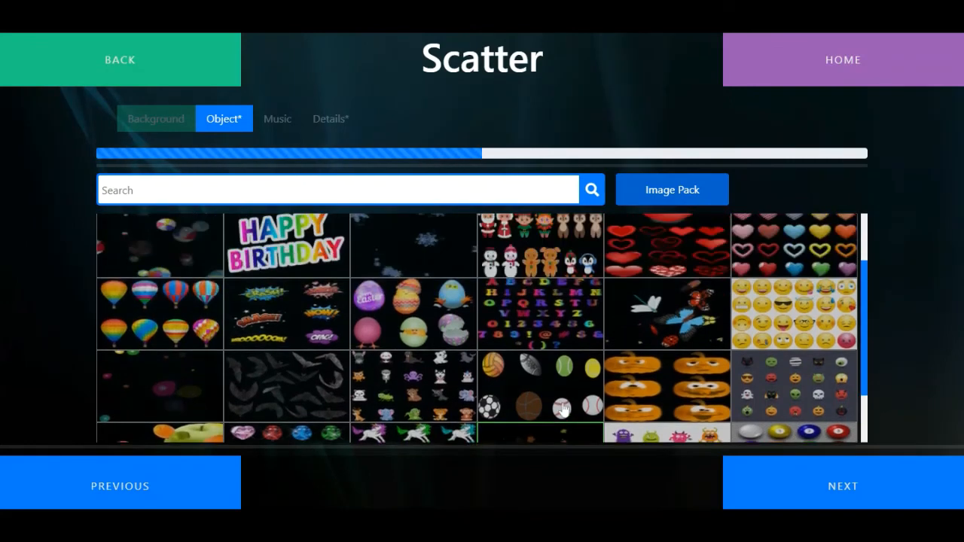
pyautogui.scroll(1, 435, 262)
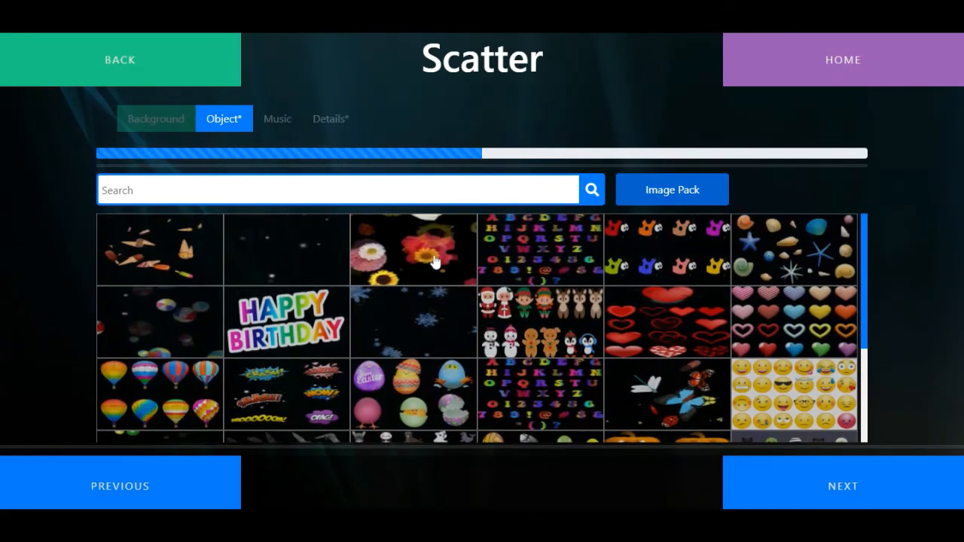
pyautogui.click(849, 498)
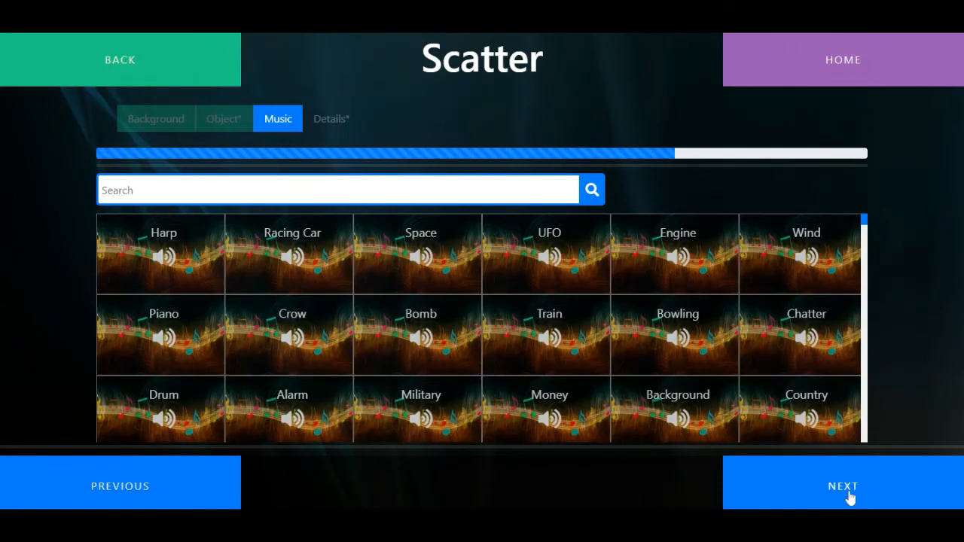
# Step: Skip music, capture the thumbnail from the flower preview, and save the activity as "Scatter Flowers" with the description "Flower scatter across the sky"
pyautogui.click(856, 497)
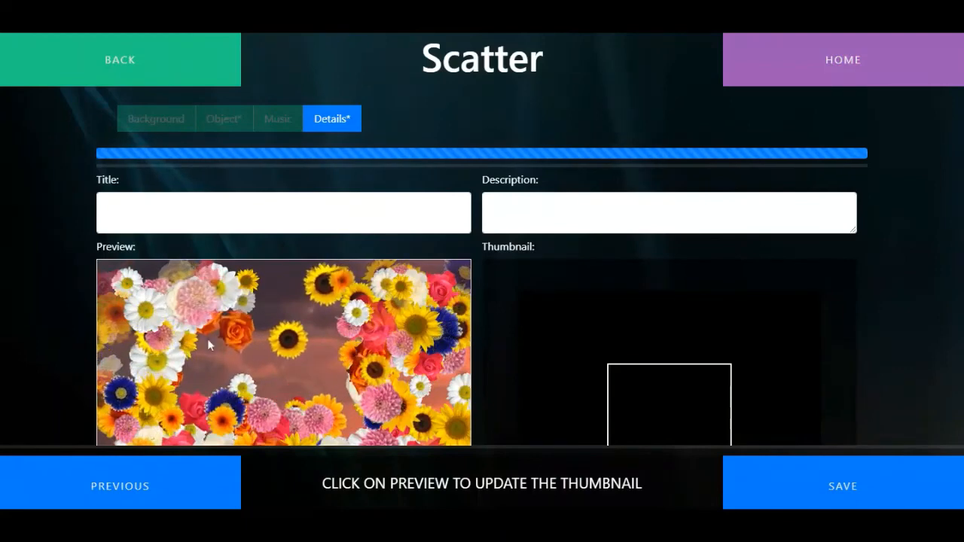
pyautogui.click(368, 322)
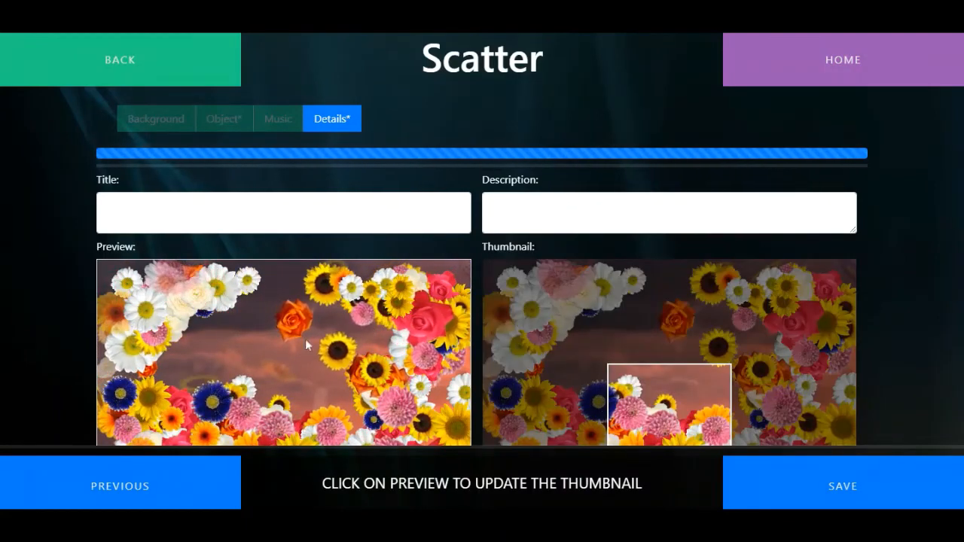
pyautogui.click(151, 213)
pyautogui.write('Scatter Flowers')
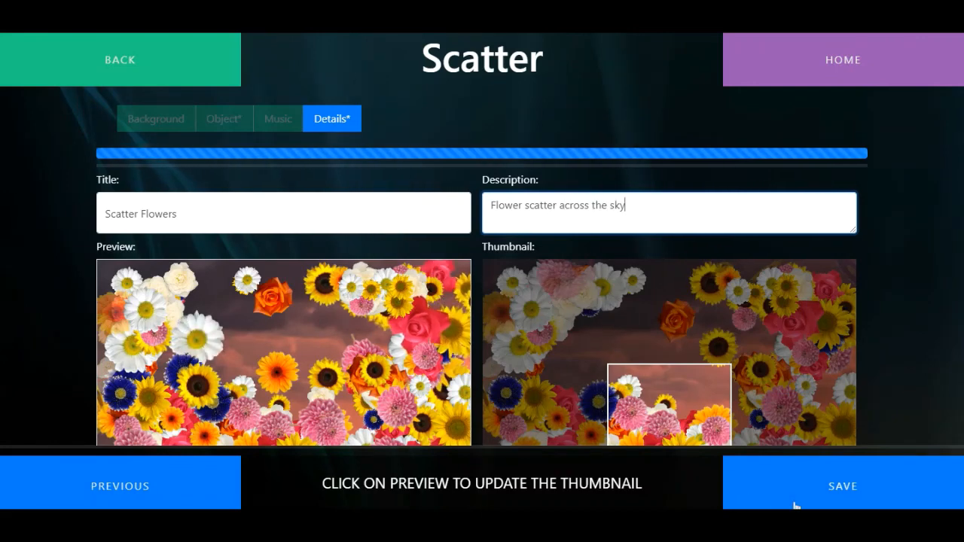
pyautogui.click(839, 484)
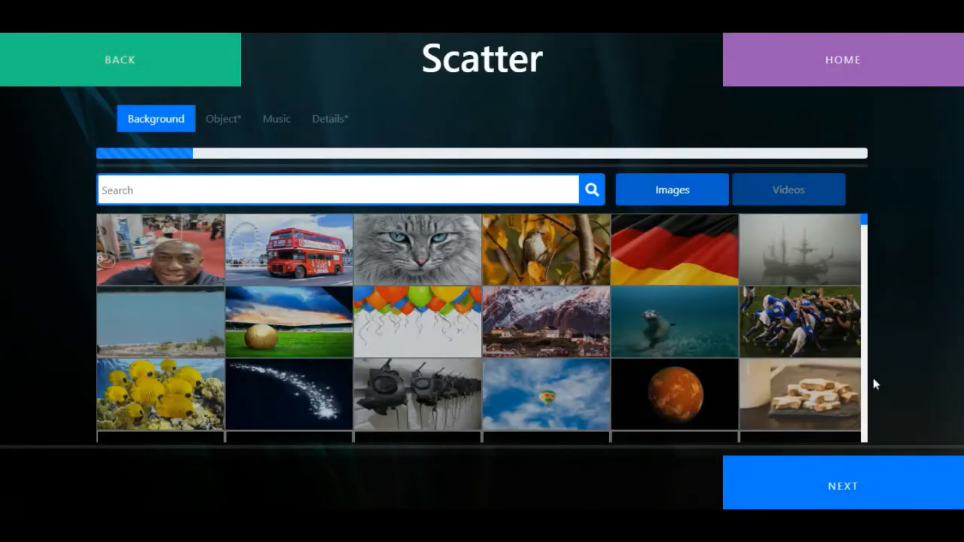
# Step: Create a new Splat activity and use the rose bouquet image as its background
pyautogui.click(844, 74)
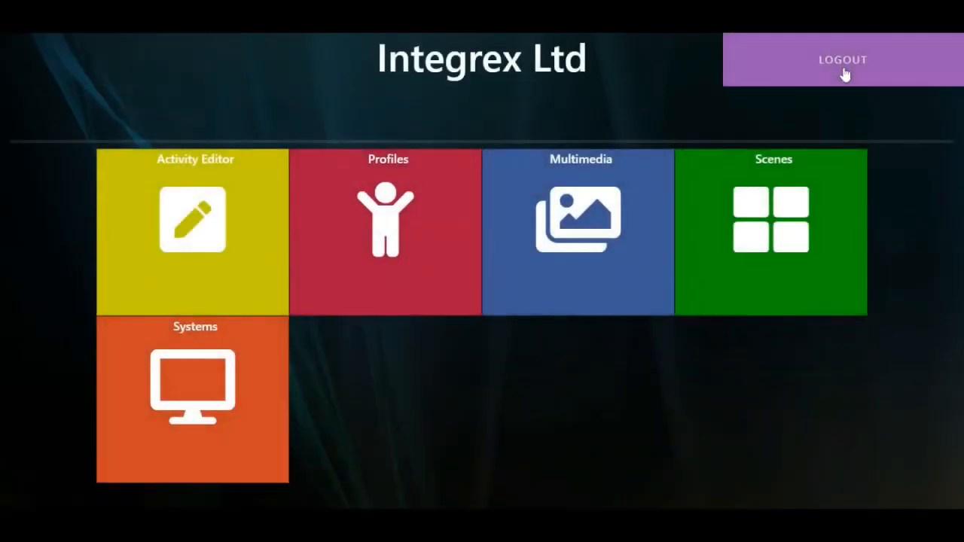
pyautogui.click(771, 266)
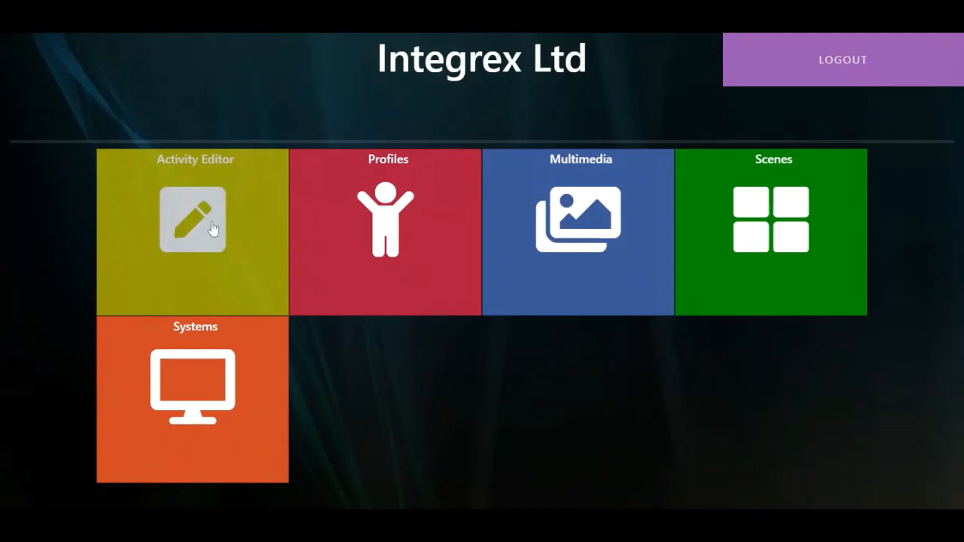
pyautogui.click(213, 229)
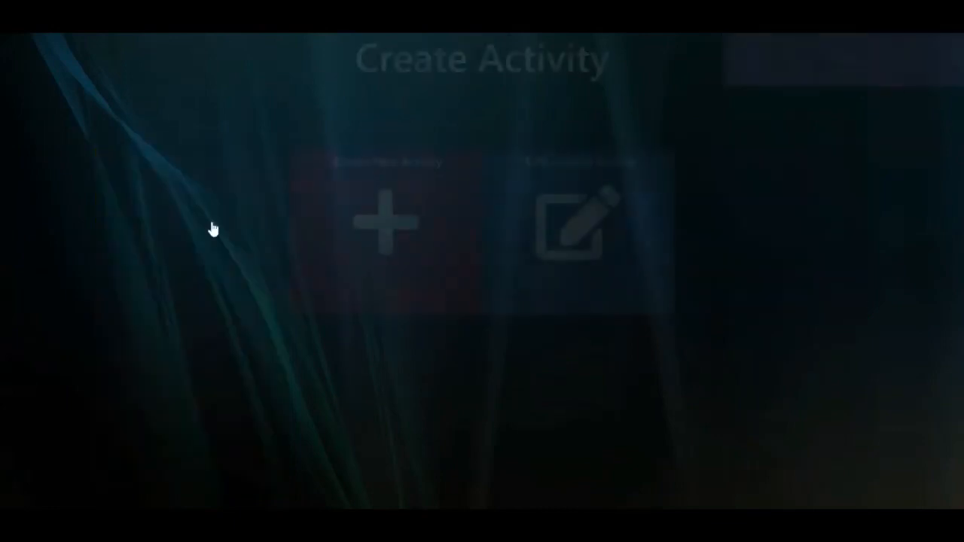
pyautogui.click(376, 227)
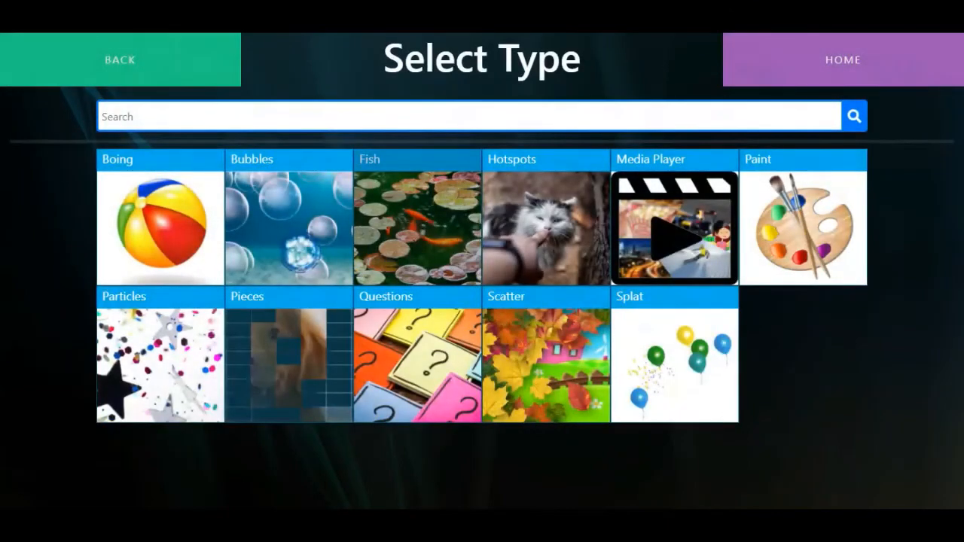
pyautogui.click(706, 369)
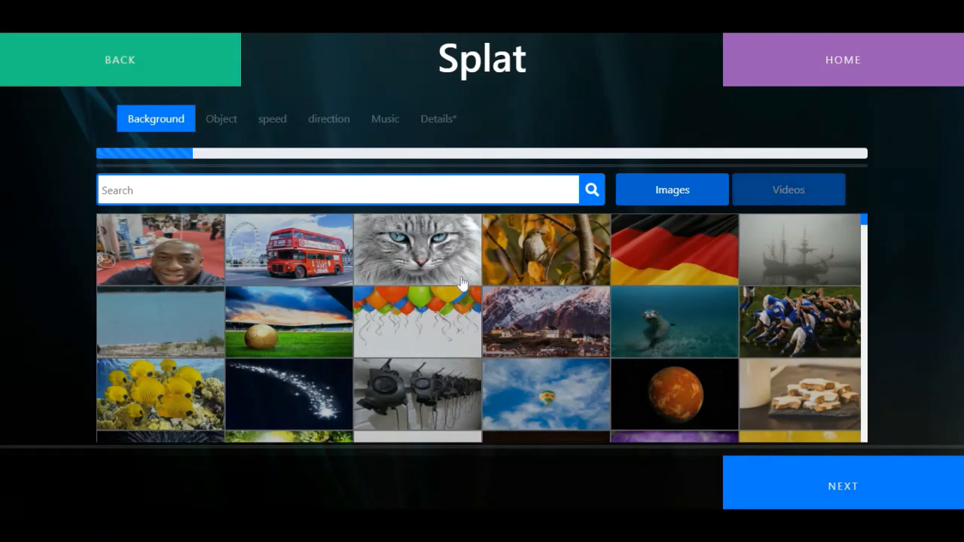
pyautogui.scroll(-10, 461, 282)
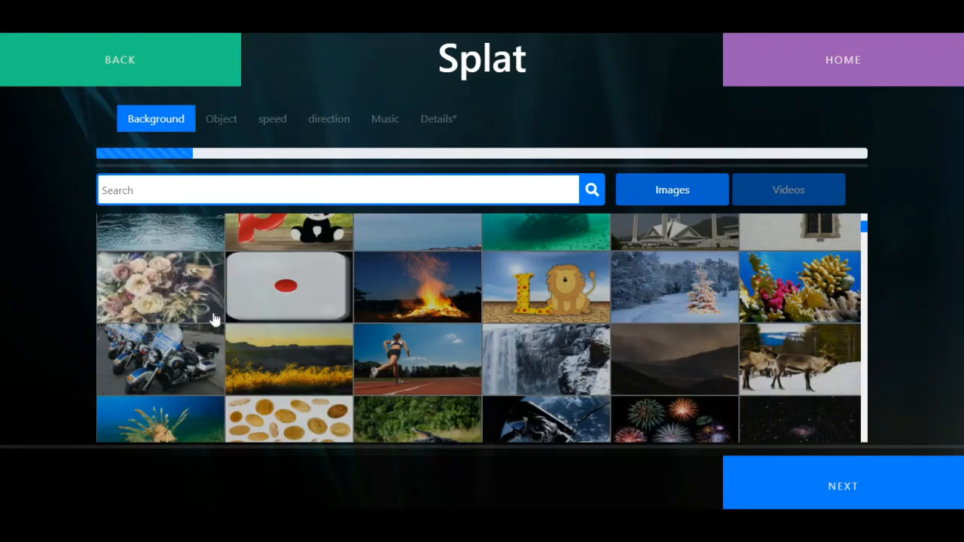
pyautogui.click(850, 494)
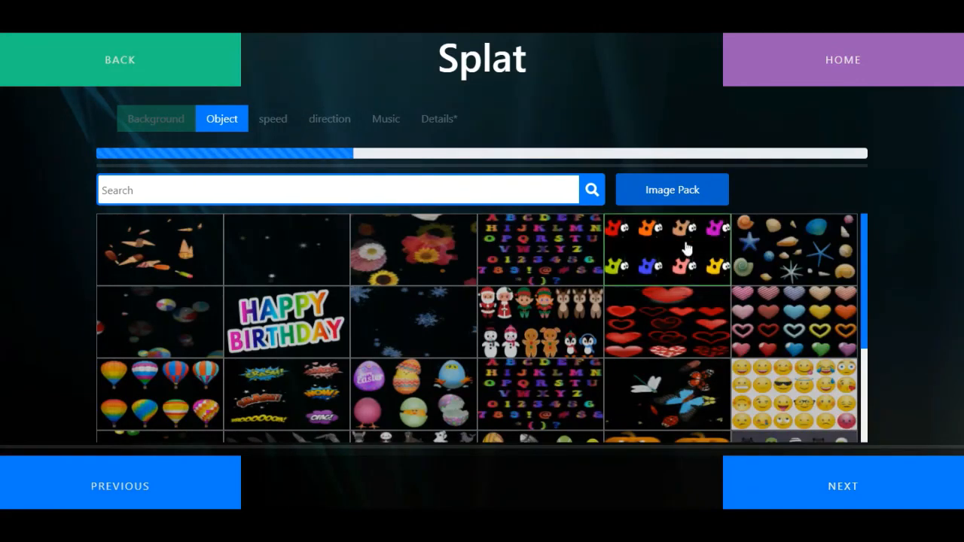
# Step: Use the colourful ladybug image pack as the splat object and set its movement direction to Random
pyautogui.click(861, 491)
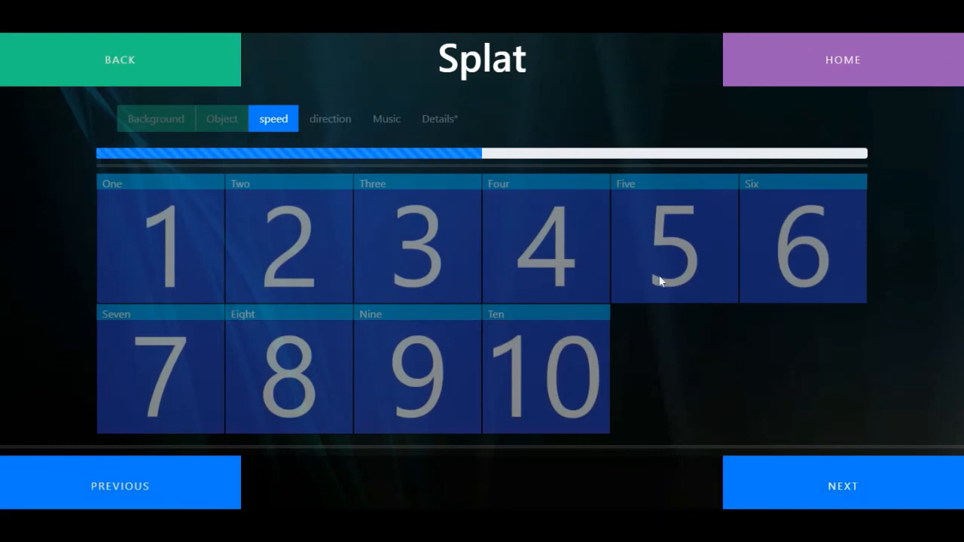
pyautogui.click(842, 490)
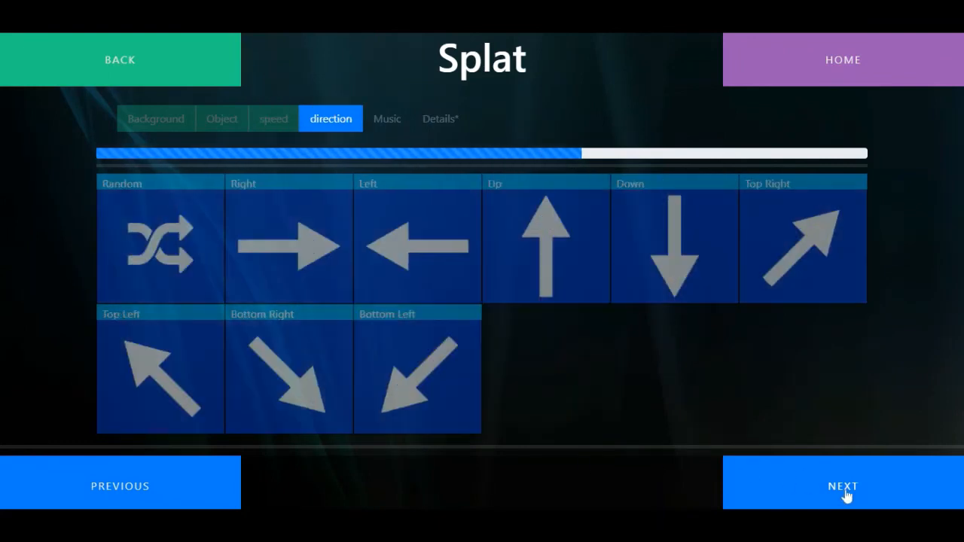
pyautogui.click(177, 256)
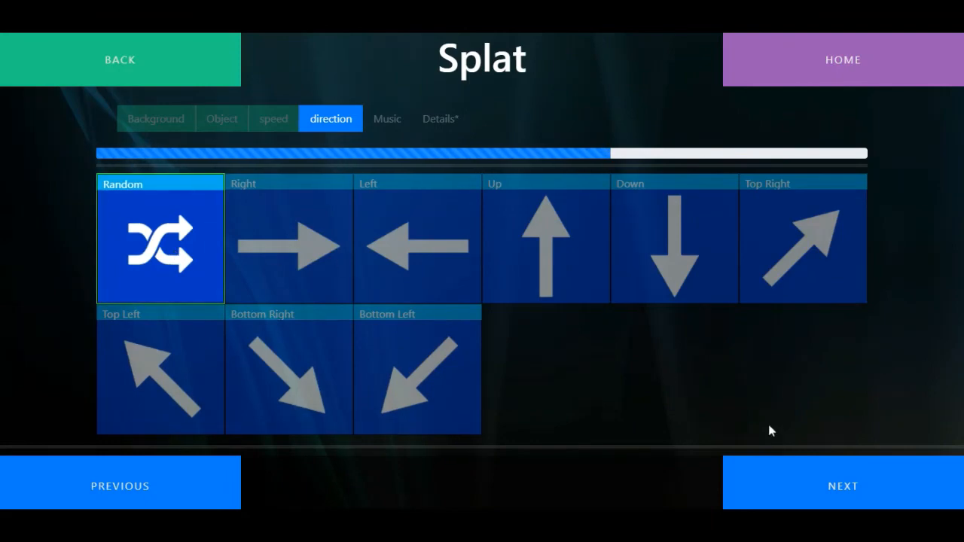
# Step: Choose Harp as the music for the Splat activity and continue to its details
pyautogui.click(879, 506)
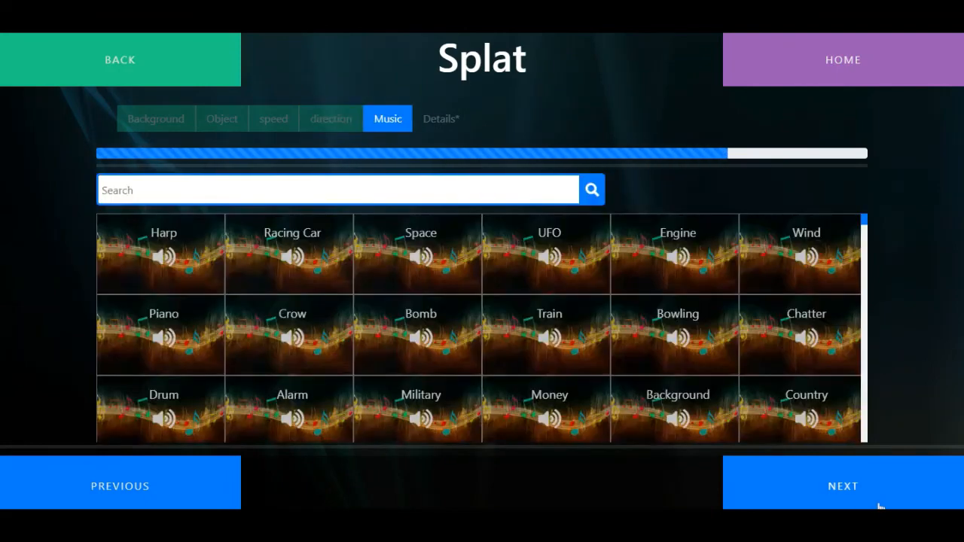
pyautogui.click(189, 259)
pyautogui.click(871, 486)
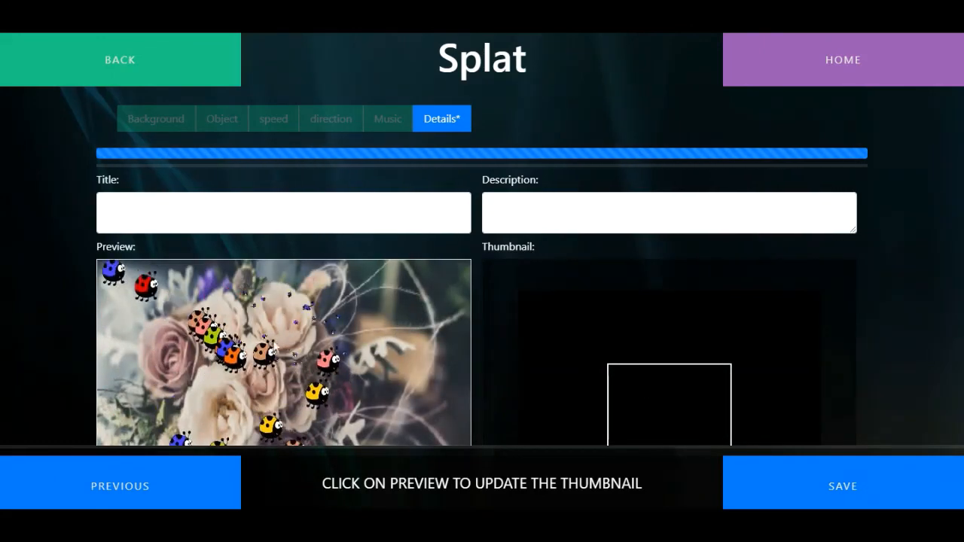
# Step: Try splatting ladybugs in the preview and capture a thumbnail showing ladybugs on the flowers
pyautogui.click(222, 335)
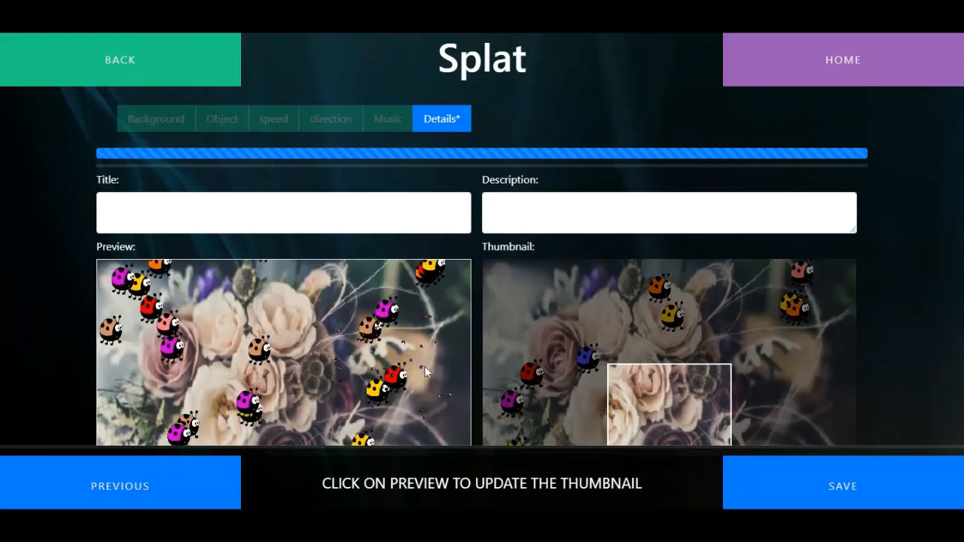
pyautogui.moveTo(599, 388); pyautogui.dragTo(656, 415)
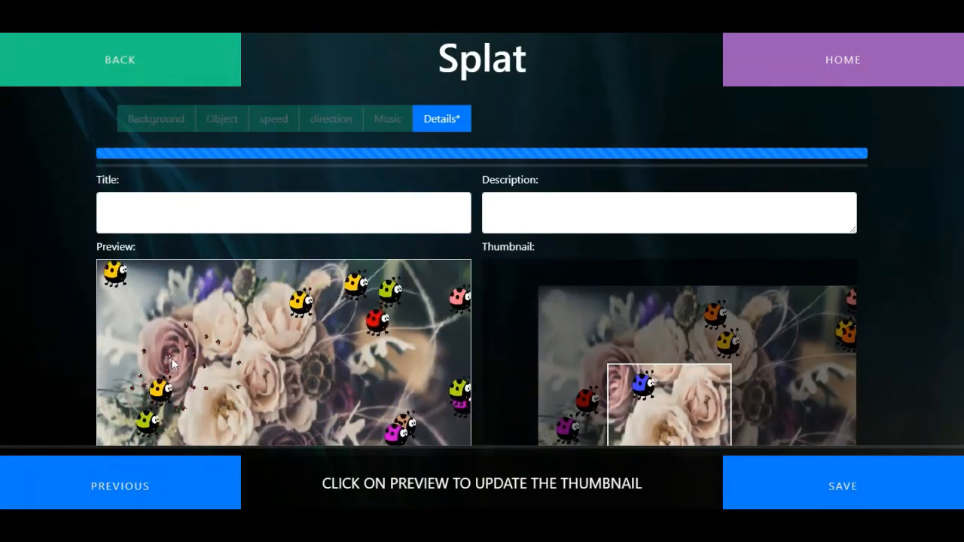
pyautogui.click(298, 305)
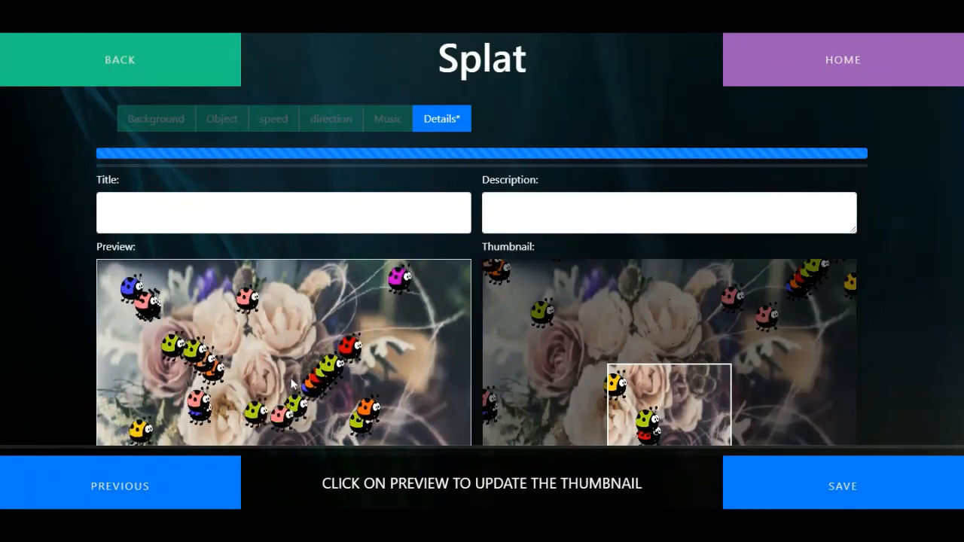
# Step: Save the Splat activity with the title "Ladybug" and the description "Splat the ladybugs on the flowers", and return home
pyautogui.click(225, 215)
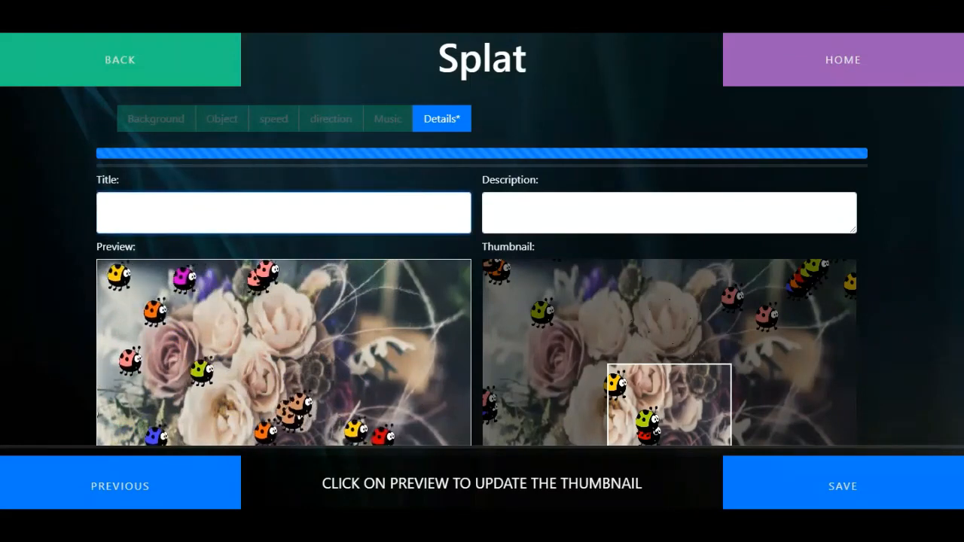
pyautogui.write('Ladybug')
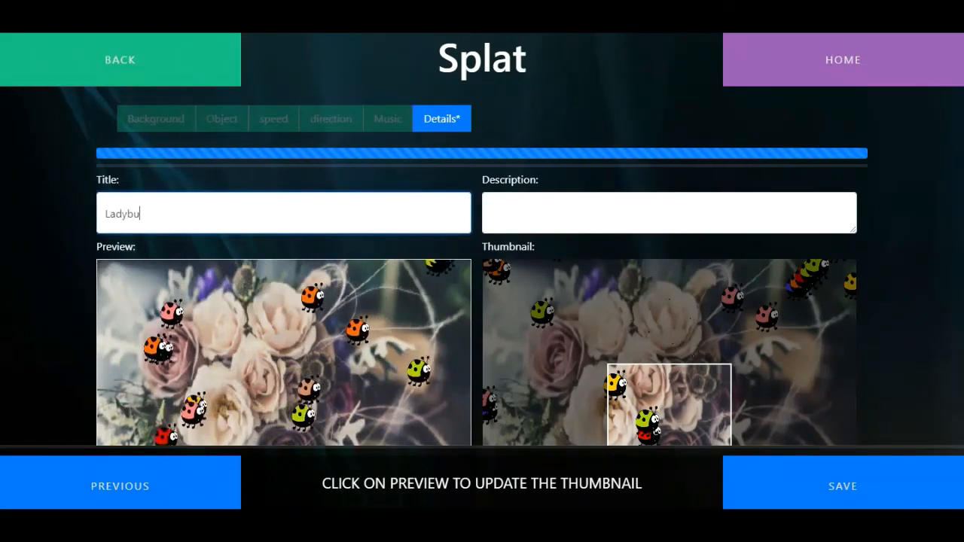
pyautogui.press('Tab')
pyautogui.write('Splat the')
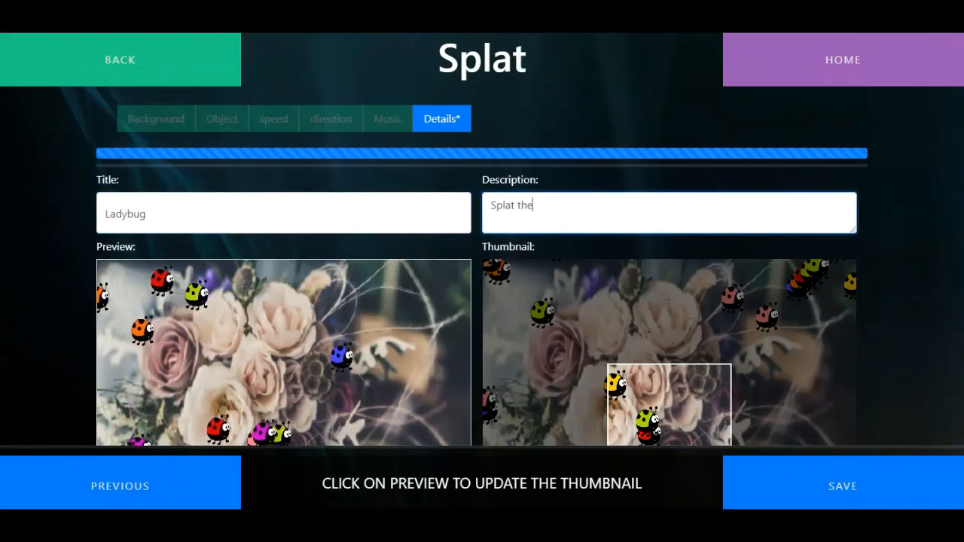
pyautogui.write(' ladybugs ')
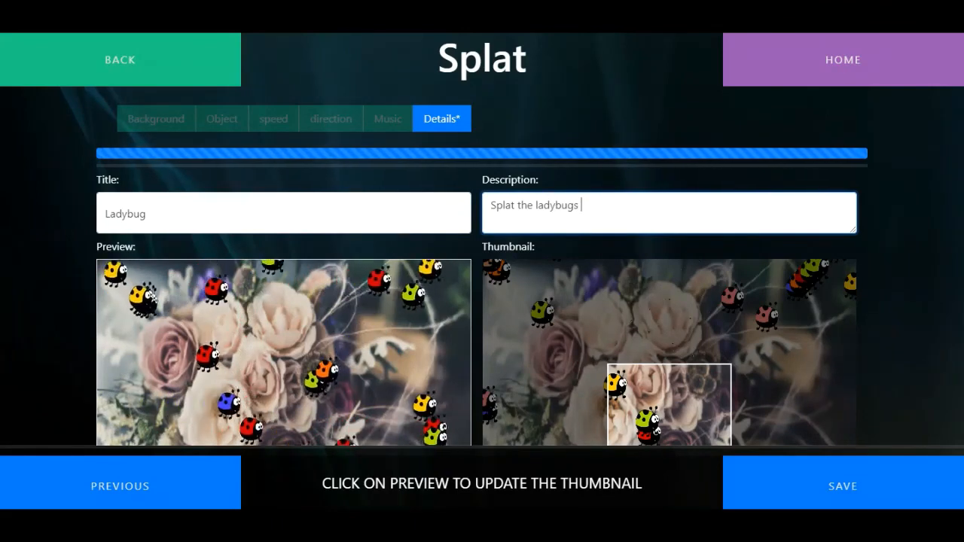
pyautogui.write('on the flowers')
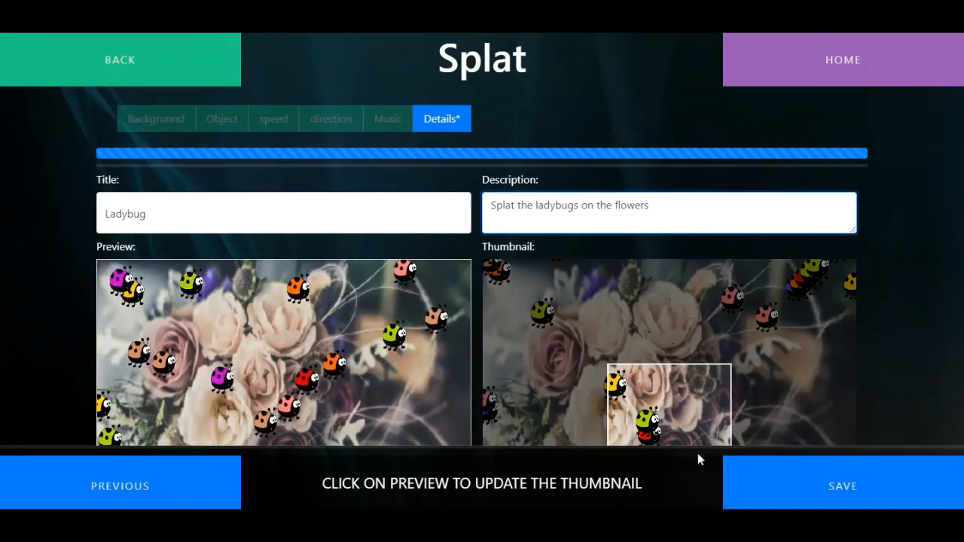
pyautogui.click(866, 489)
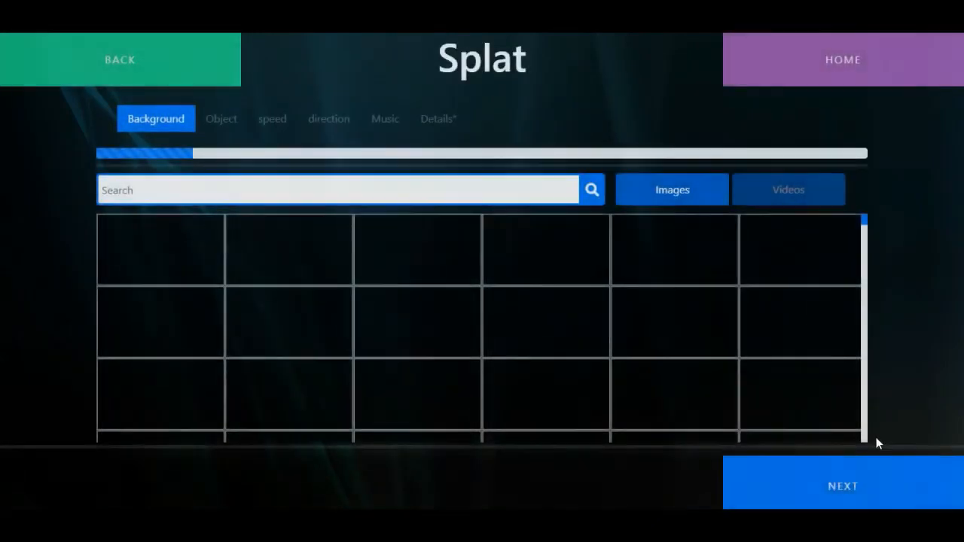
pyautogui.click(840, 67)
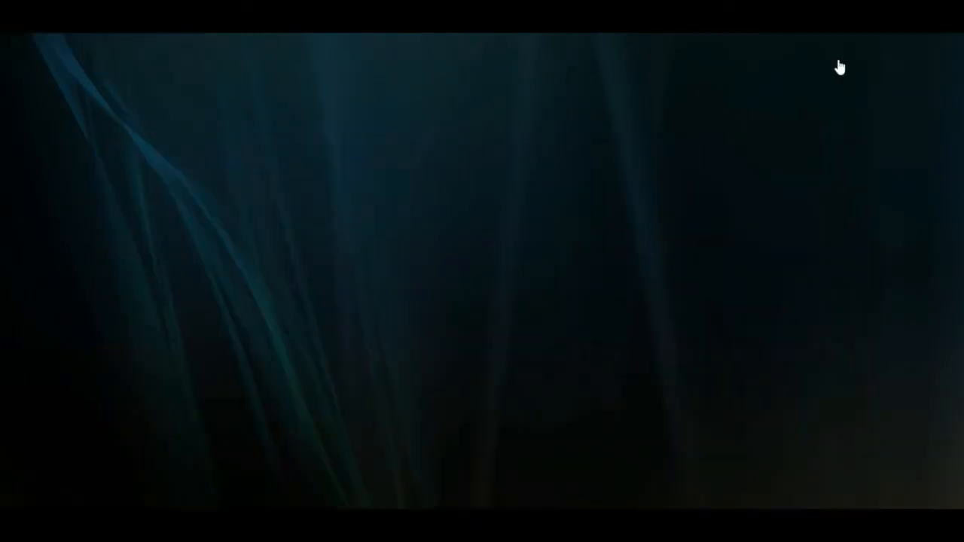